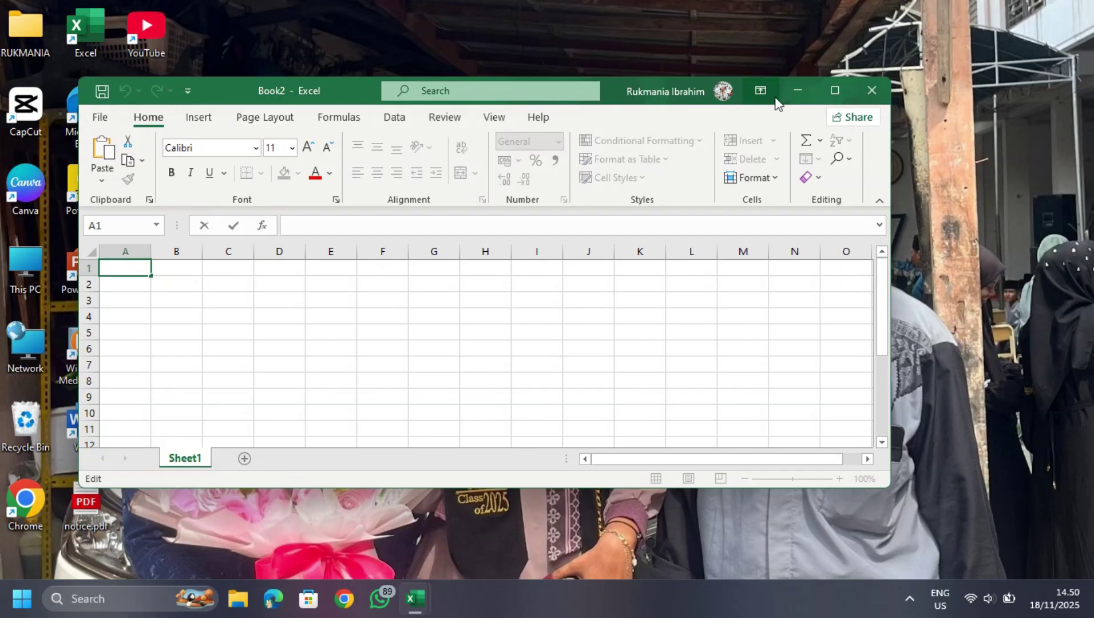
# - Maximize the workbook window and check the border options for cell A1
pyautogui.click(830, 91)
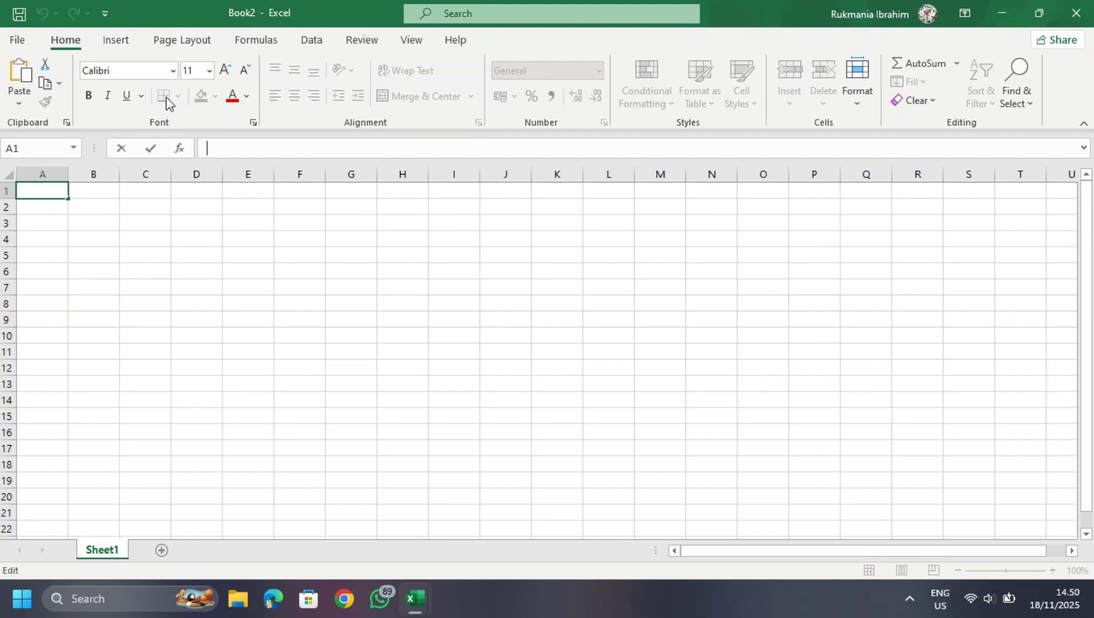
pyautogui.click(93, 194)
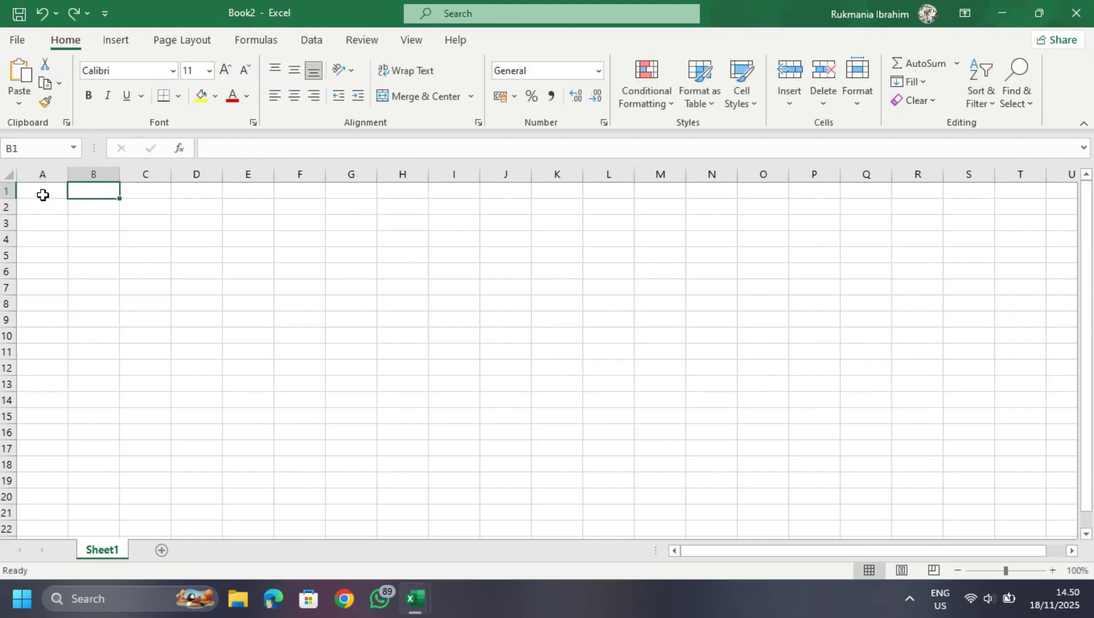
pyautogui.click(43, 193)
pyautogui.click(178, 98)
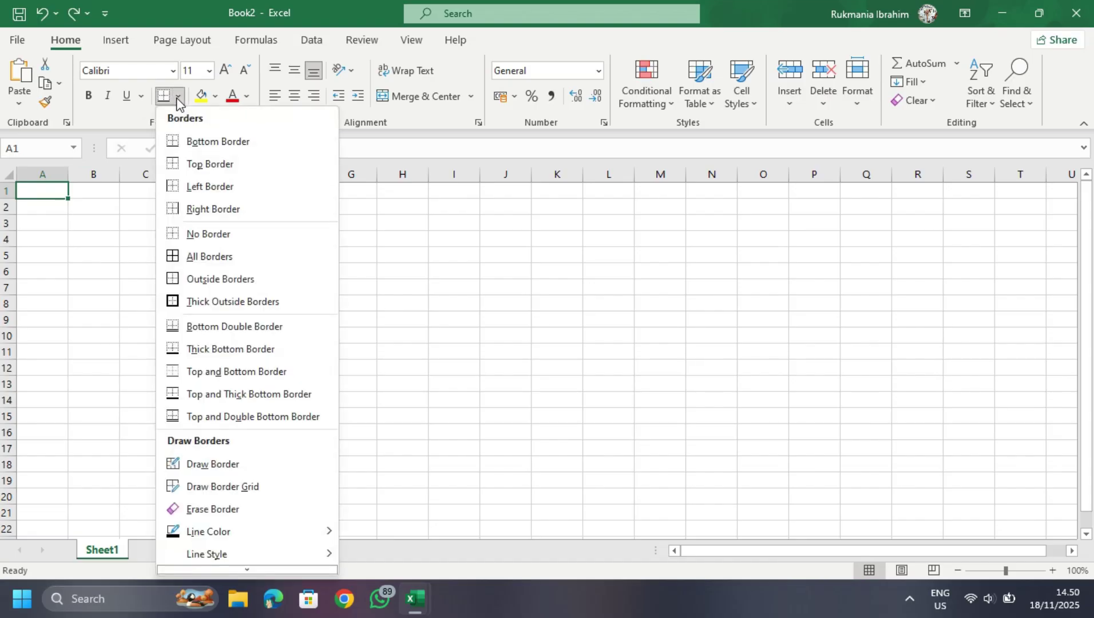
pyautogui.click(178, 98)
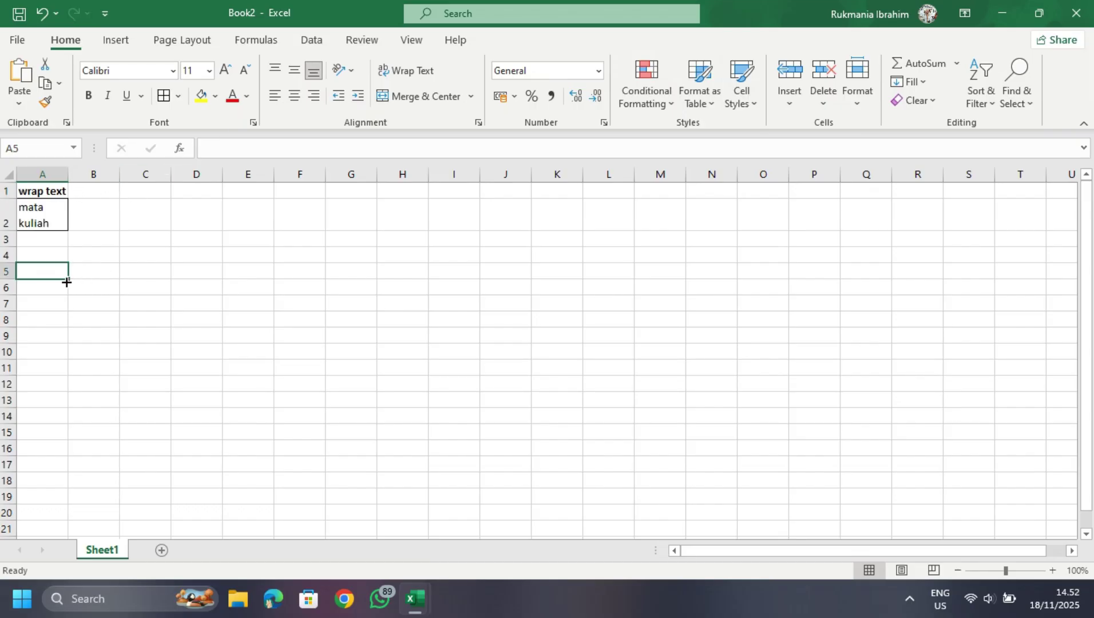
# - Apply all borders to the range A5:D9 and widen columns A through D
pyautogui.moveTo(68, 279)
pyautogui.mouseDown()
pyautogui.moveTo(200, 282)
pyautogui.moveTo(221, 293)
pyautogui.moveTo(221, 343)
pyautogui.mouseUp()
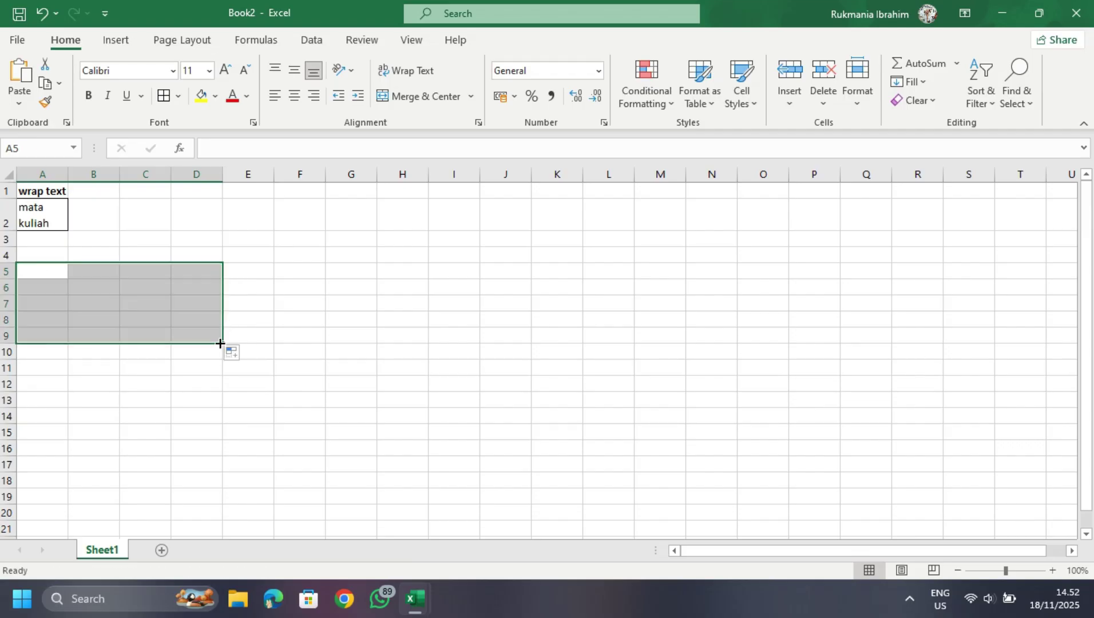
pyautogui.click(164, 95)
pyautogui.click(53, 172)
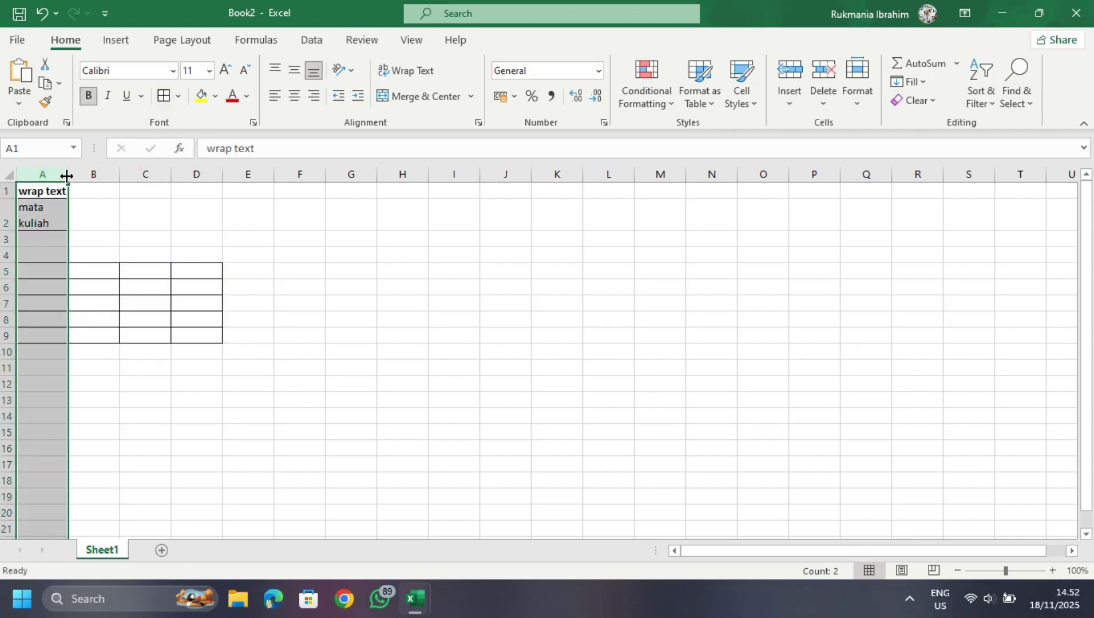
pyautogui.moveTo(67, 174); pyautogui.dragTo(93, 185)
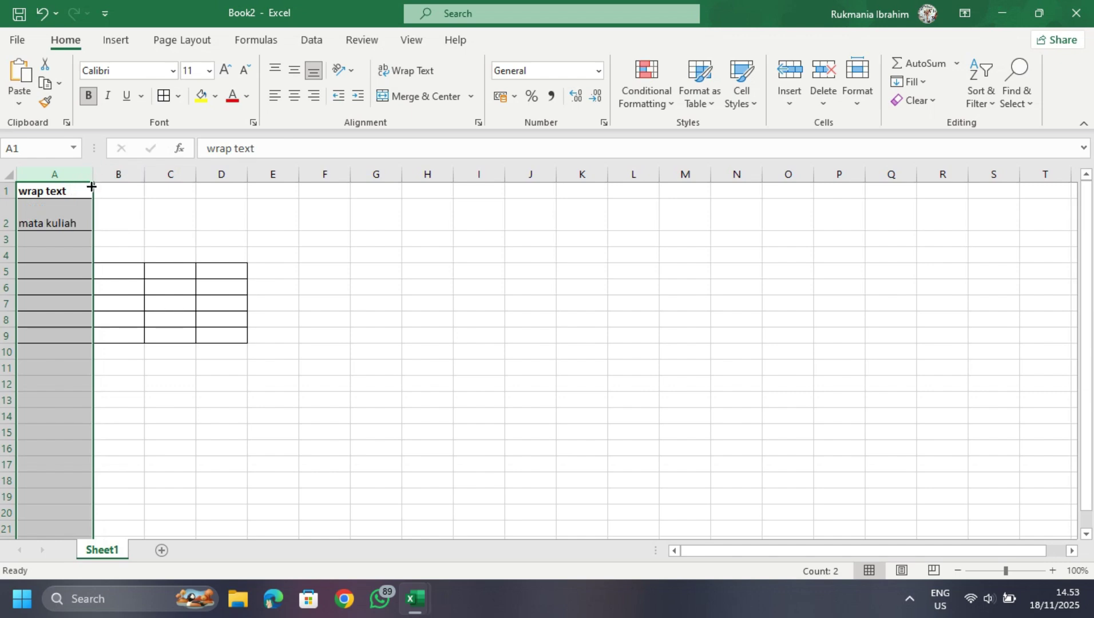
pyautogui.moveTo(90, 173); pyautogui.dragTo(74, 171)
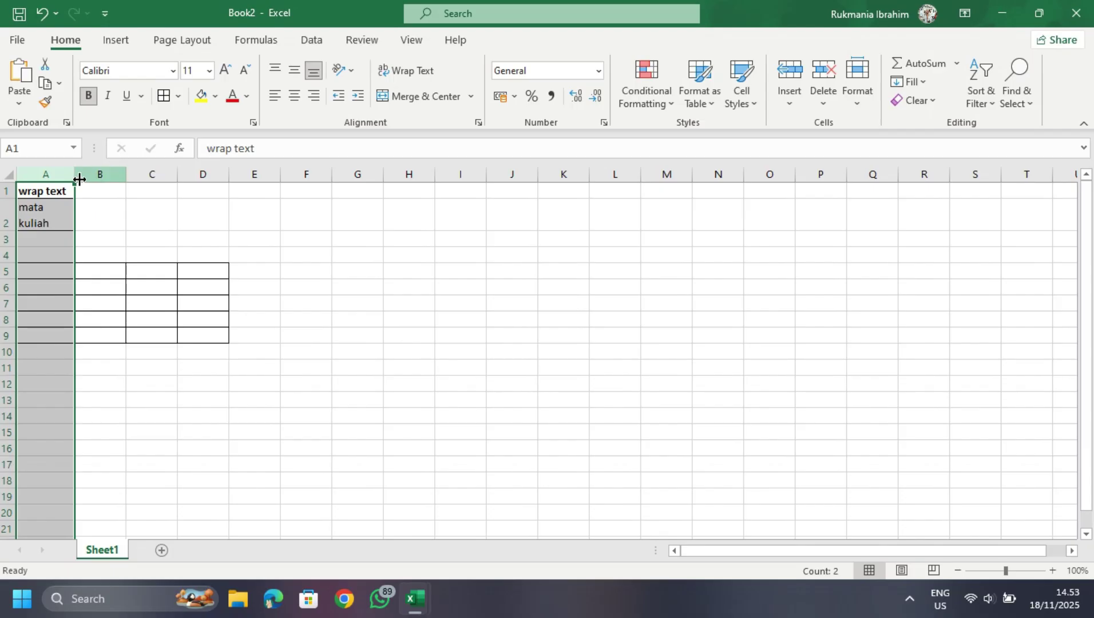
pyautogui.moveTo(73, 174); pyautogui.dragTo(343, 172)
pyautogui.click(227, 175)
pyautogui.click(288, 172)
# - Clear the text "mata kuliah" from cell A2 and "wrap text" from cell A1
pyautogui.click(58, 205)
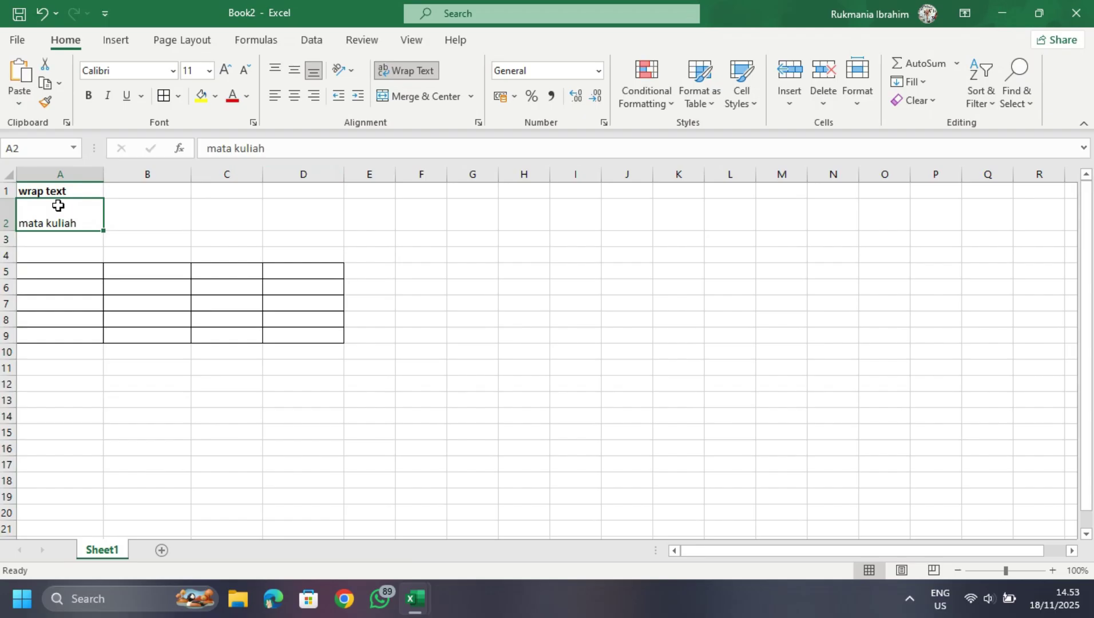
pyautogui.press('BackSpace')
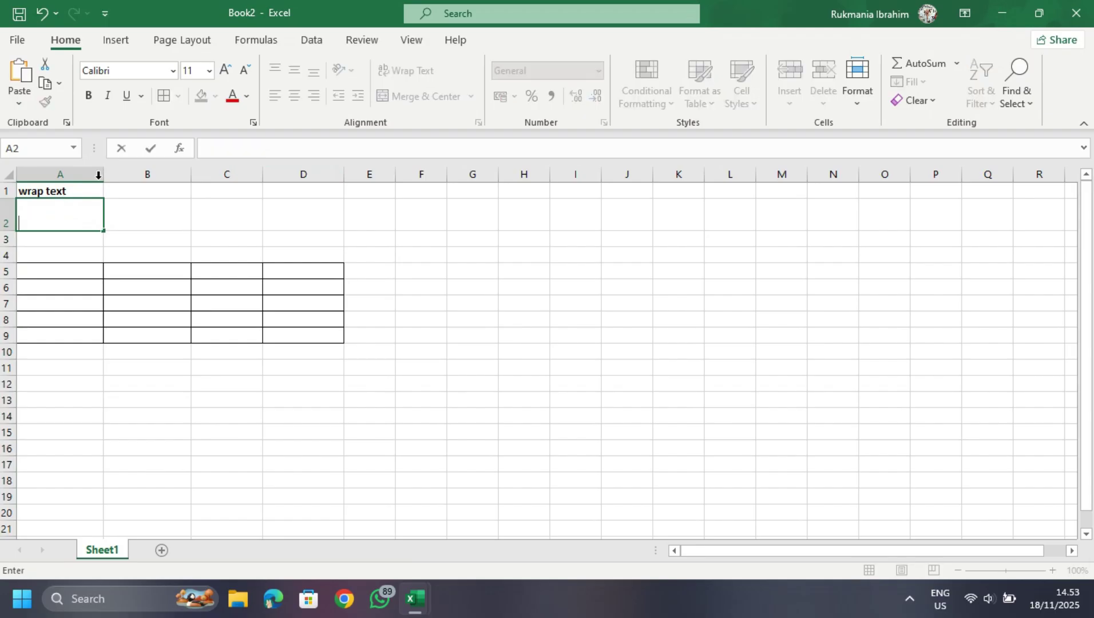
pyautogui.click(77, 191)
pyautogui.press('BackSpace')
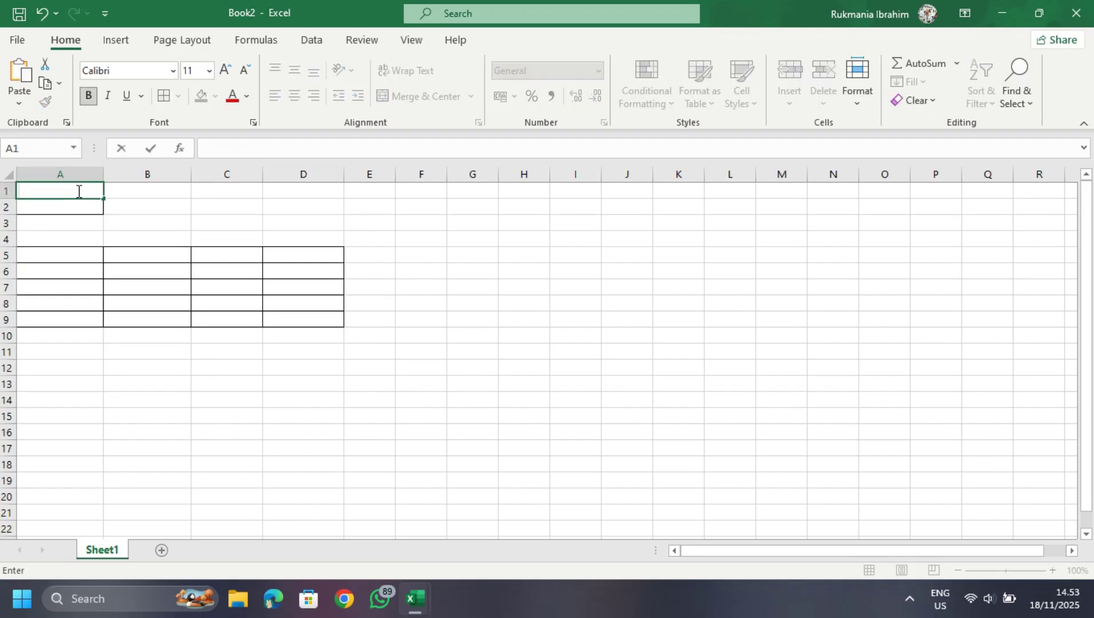
# - Remove all borders from the range A1:B2
pyautogui.click(91, 202)
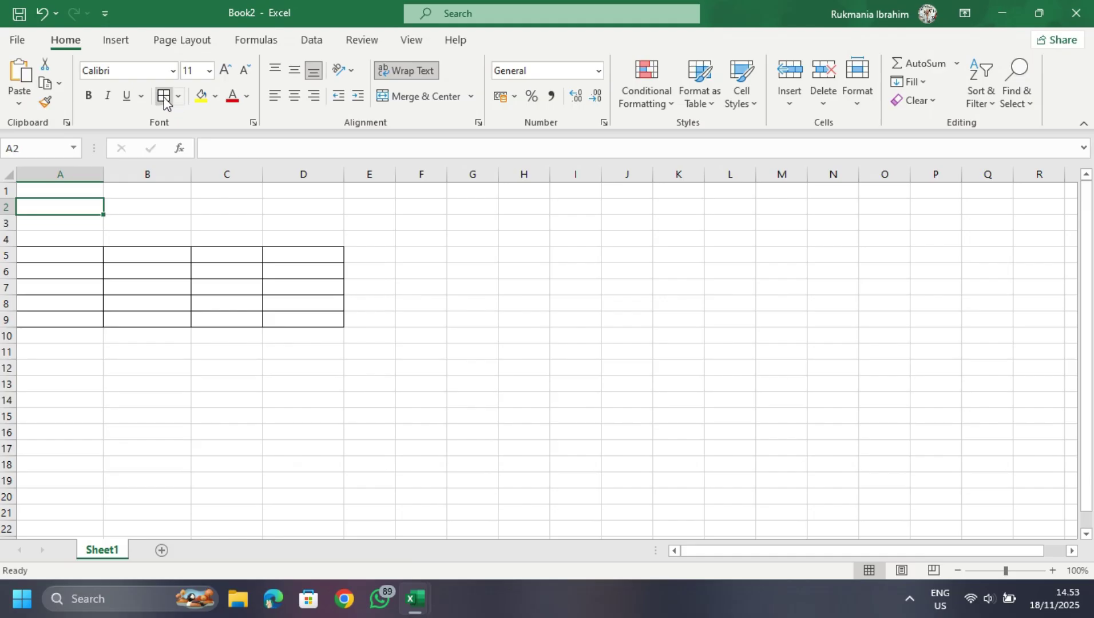
pyautogui.click(110, 209)
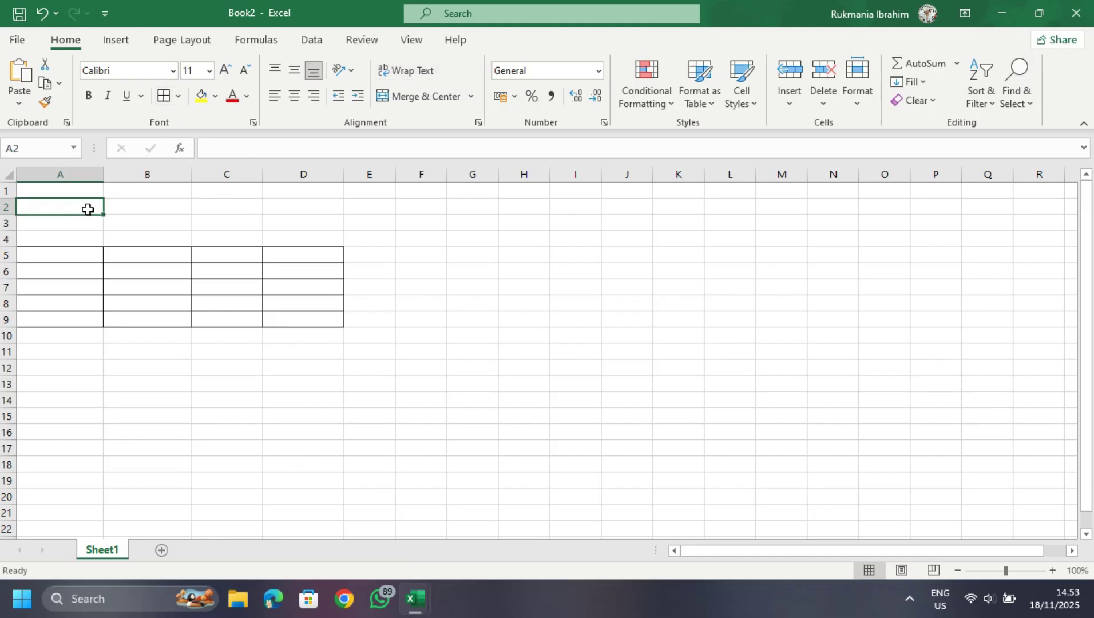
pyautogui.moveTo(85, 208); pyautogui.dragTo(144, 192)
pyautogui.click(164, 96)
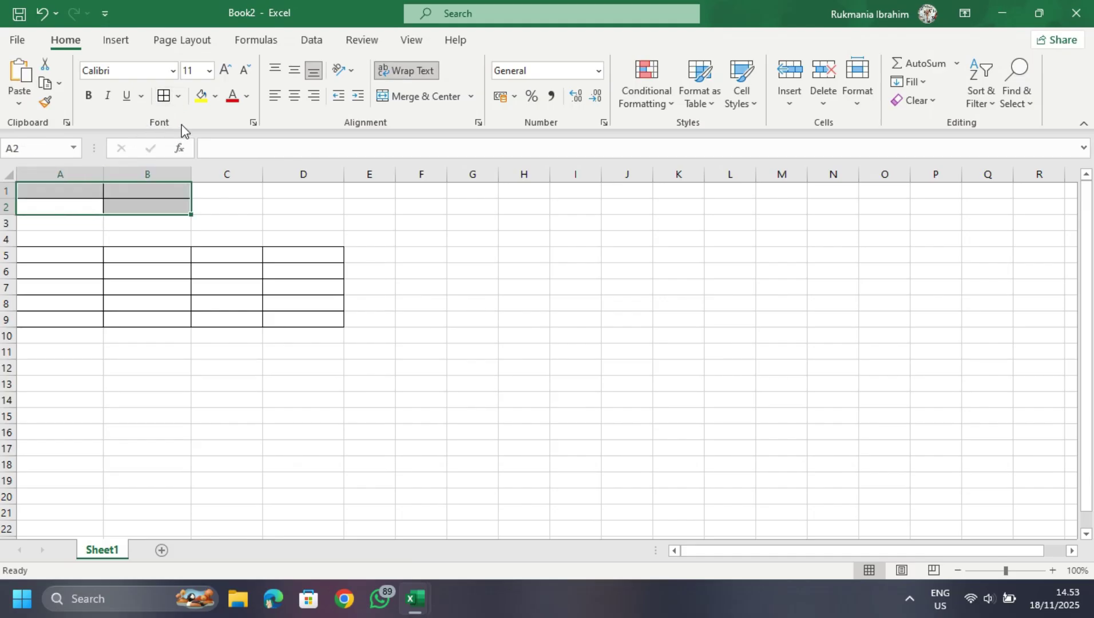
pyautogui.click(178, 96)
pyautogui.click(173, 235)
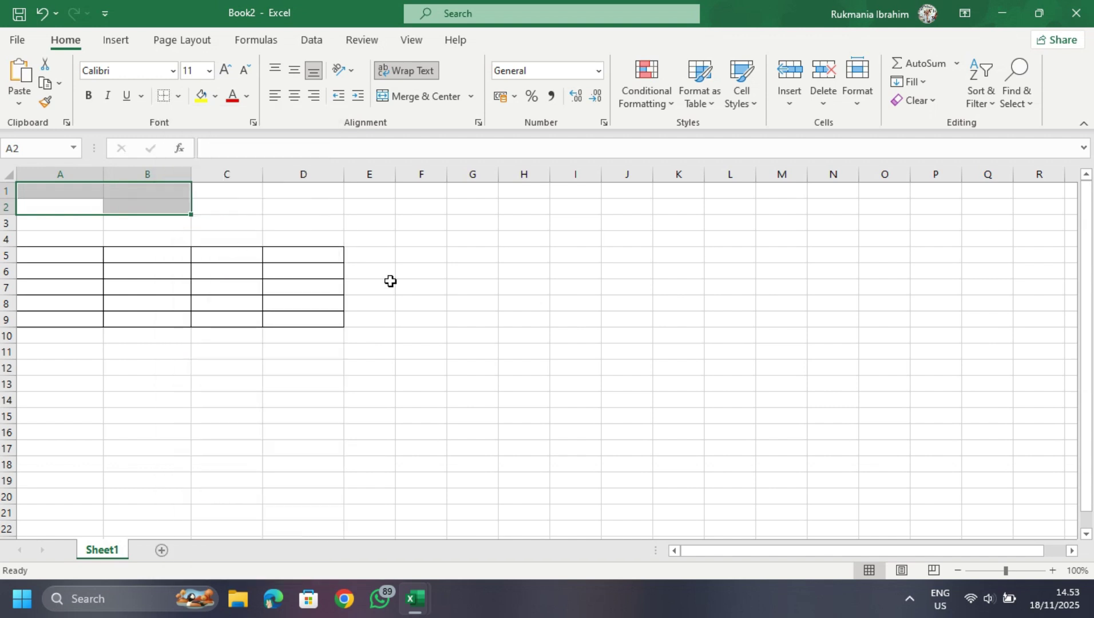
pyautogui.click(386, 381)
# - Enter the bold heading "rumus dasar matematika" in cell A4 above the bordered table
pyautogui.click(69, 239)
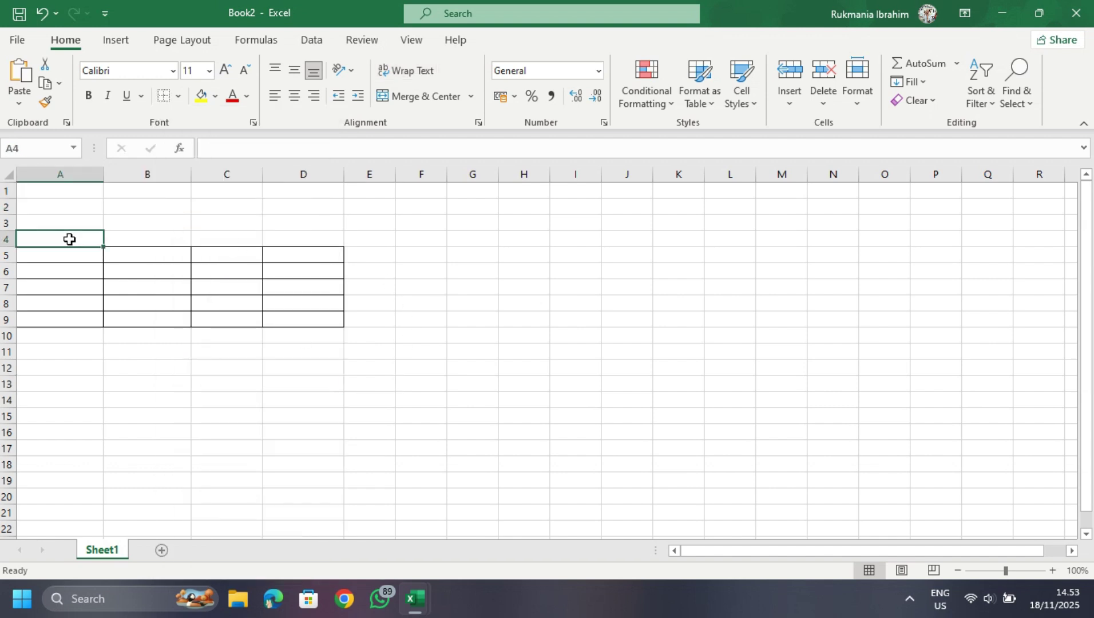
pyautogui.hotkey('ctrl', 'b')
pyautogui.write('r')
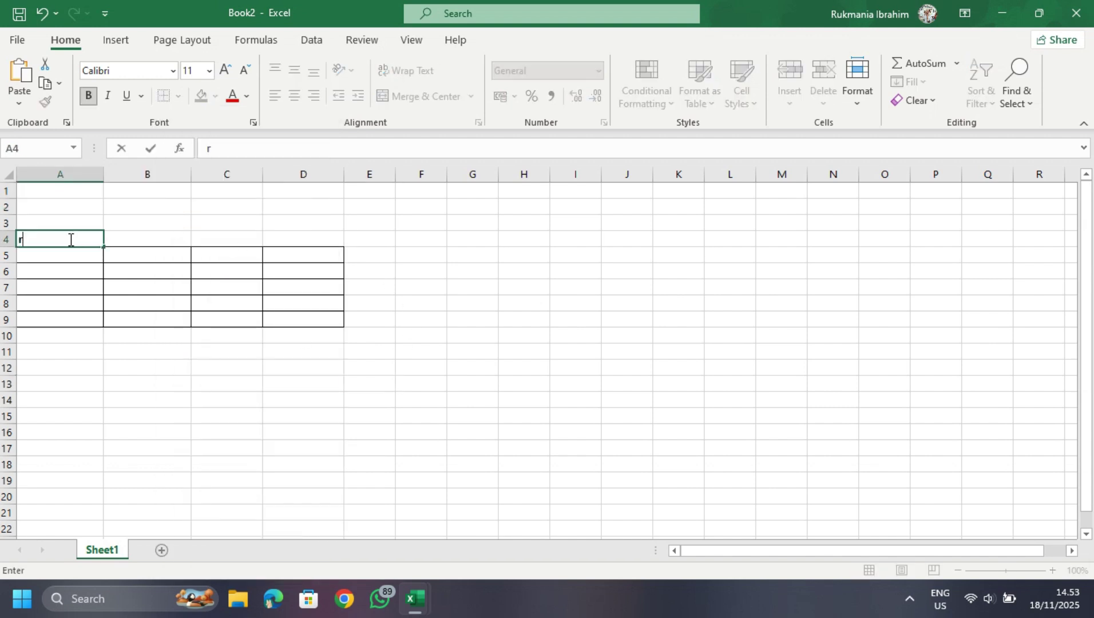
pyautogui.write('umus dasar')
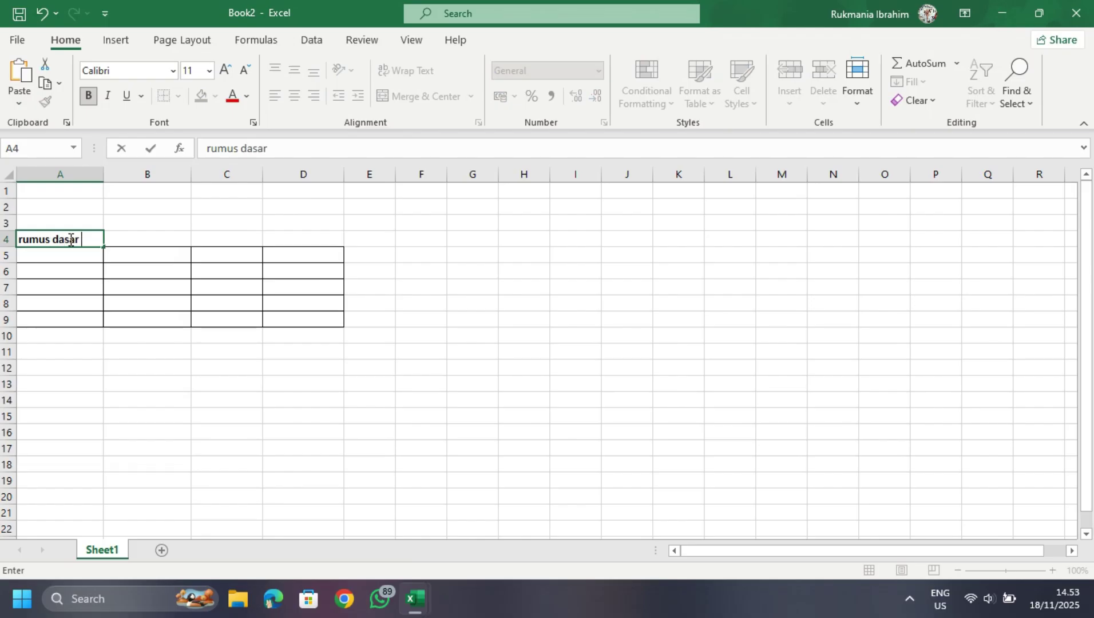
pyautogui.write(' matemat')
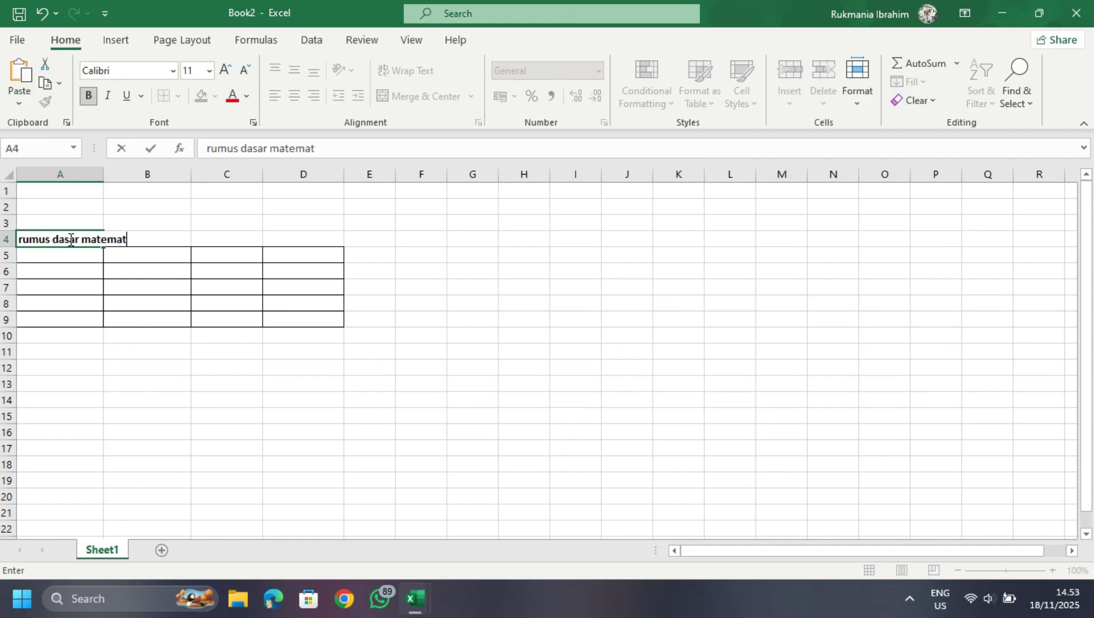
pyautogui.write('ika')
# - Enter the operation labels pangkat, kali, bagi, tambah and kurang in cells A5 through A9
pyautogui.click(55, 255)
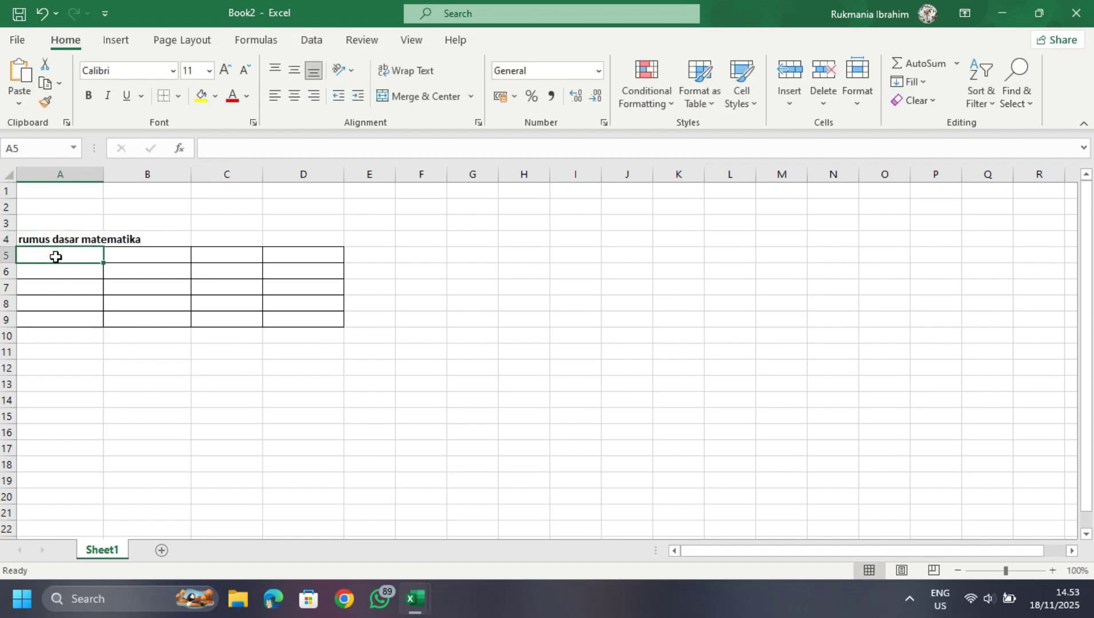
pyautogui.write('pangkat')
pyautogui.press('Return')
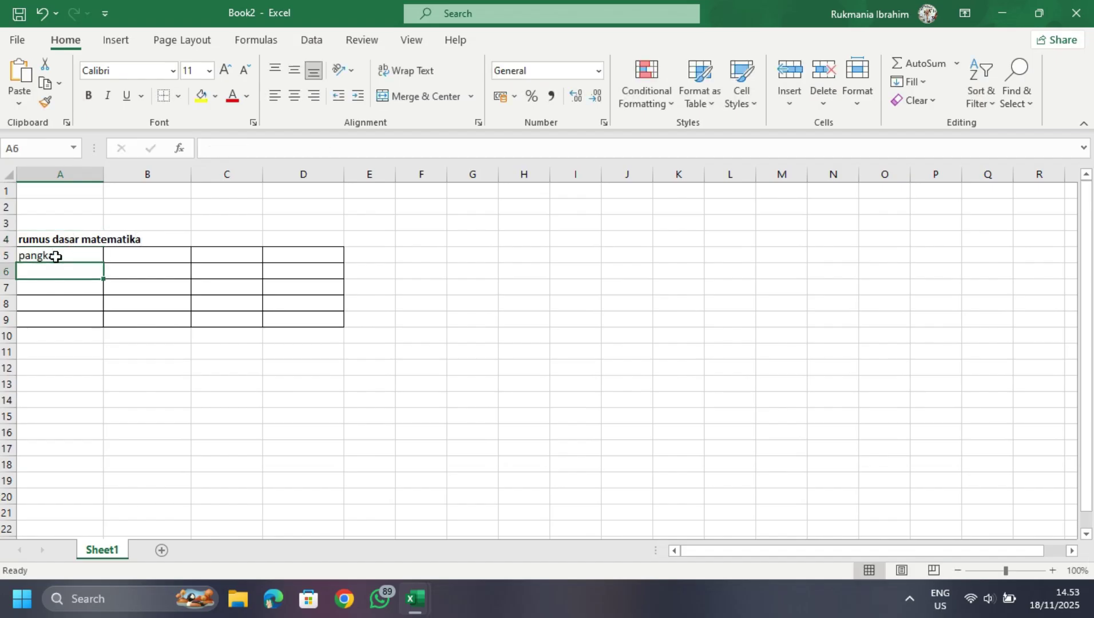
pyautogui.write('kali')
pyautogui.press('Return')
pyautogui.write('bagi')
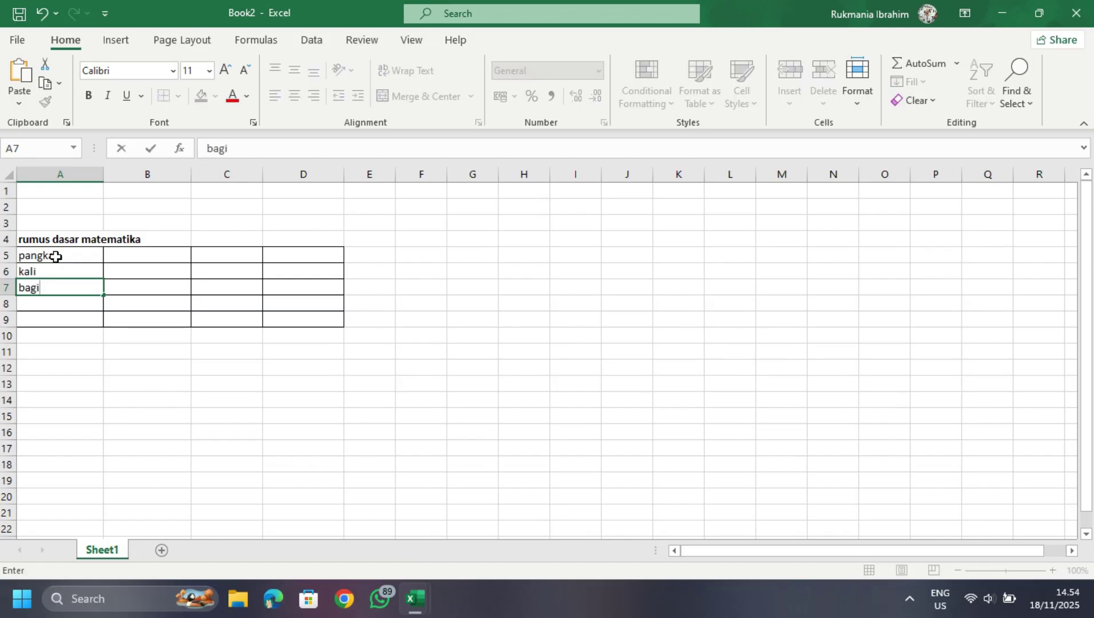
pyautogui.press('Return')
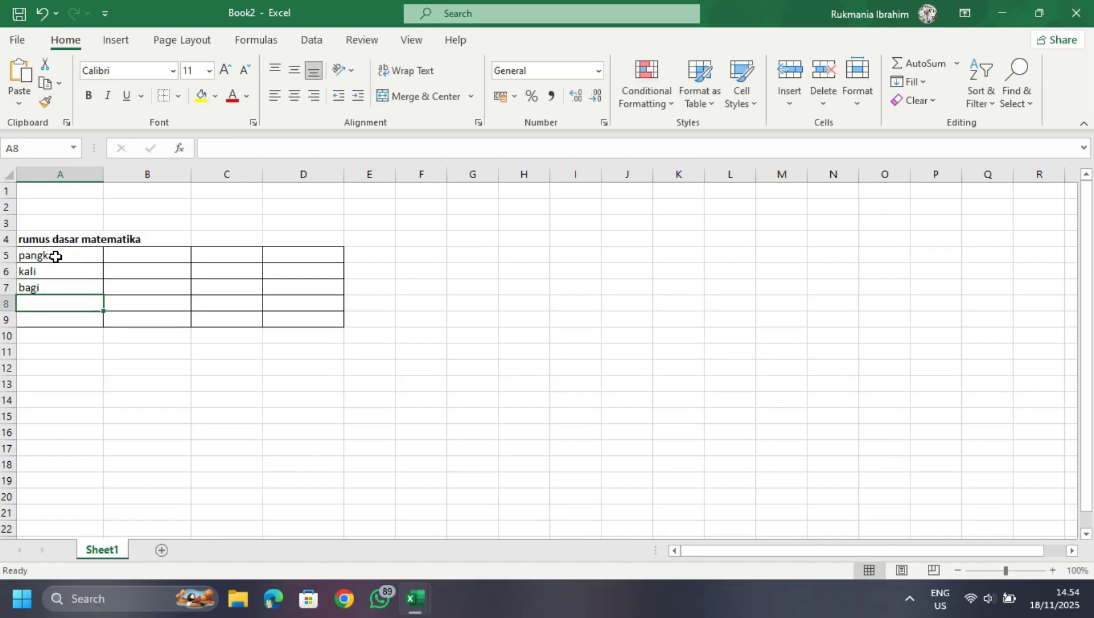
pyautogui.write('tambah')
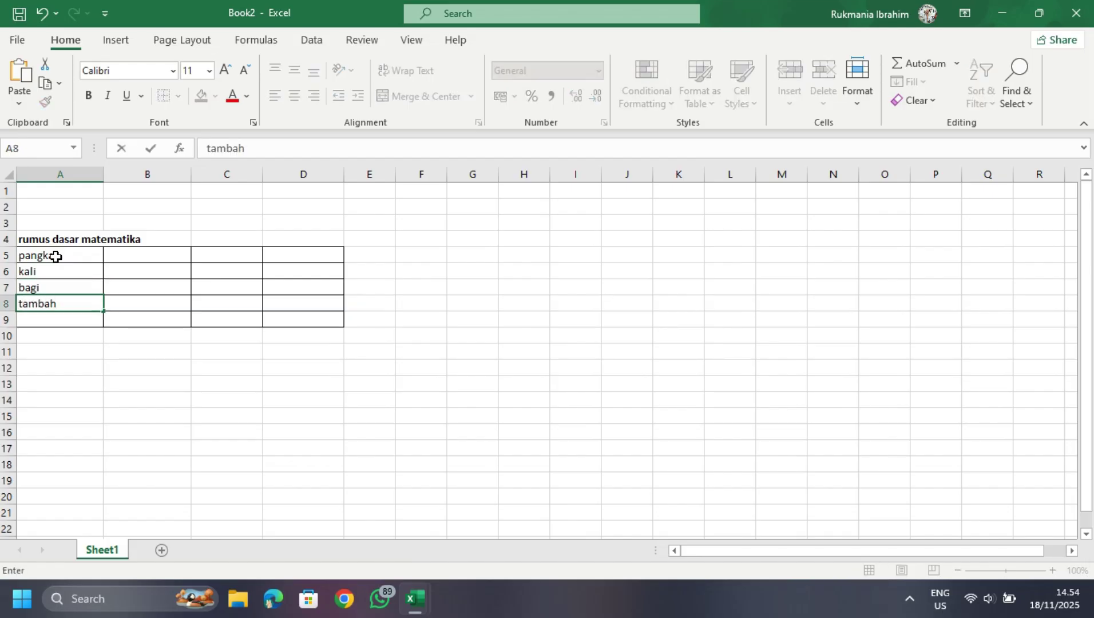
pyautogui.press('Return')
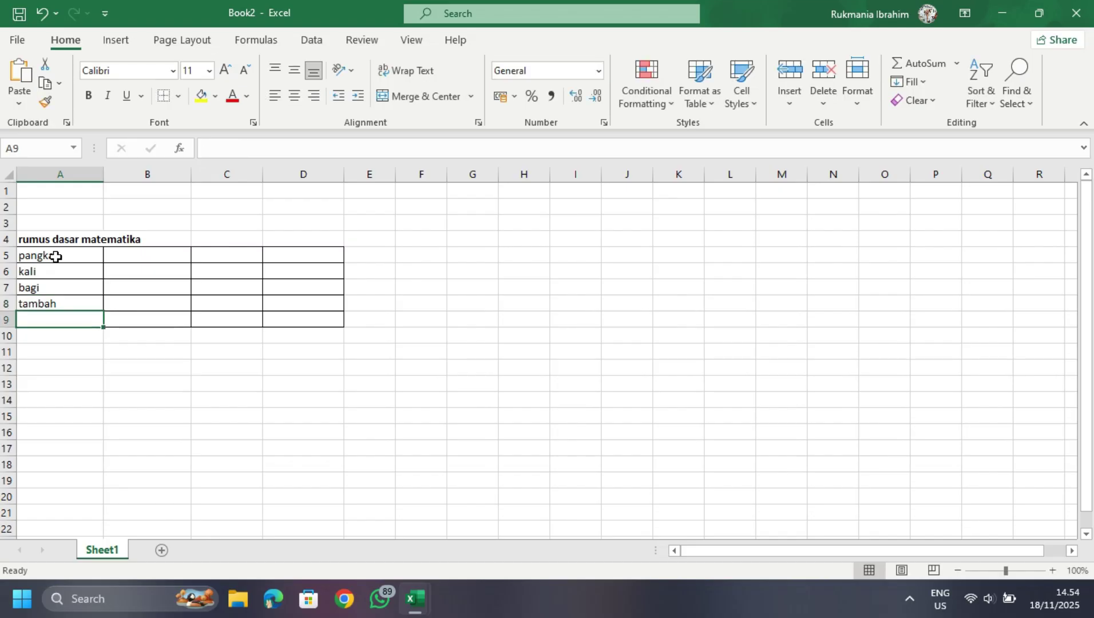
pyautogui.write('kurang')
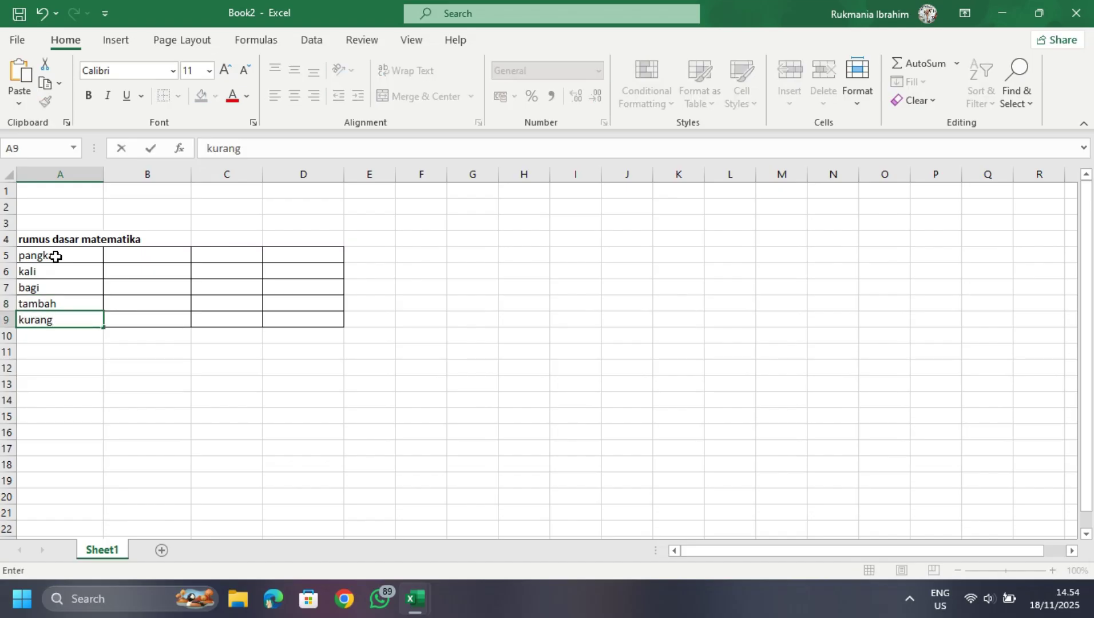
# - Enter the numbers 4, 5, 6, 7 and 8 in cells B5 through B9
pyautogui.click(125, 252)
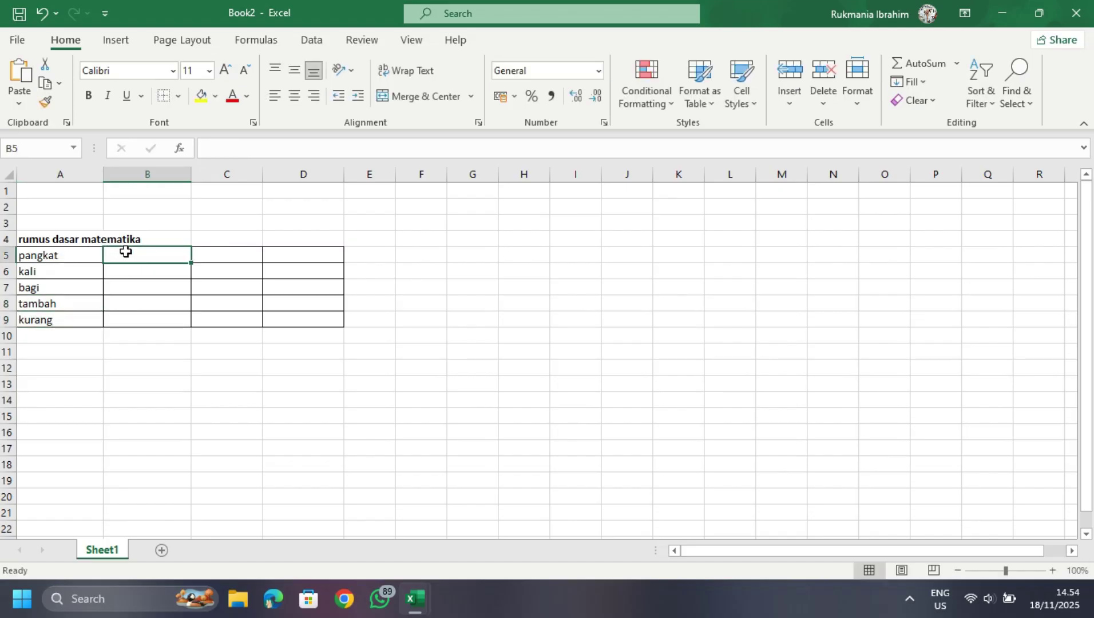
pyautogui.write('4')
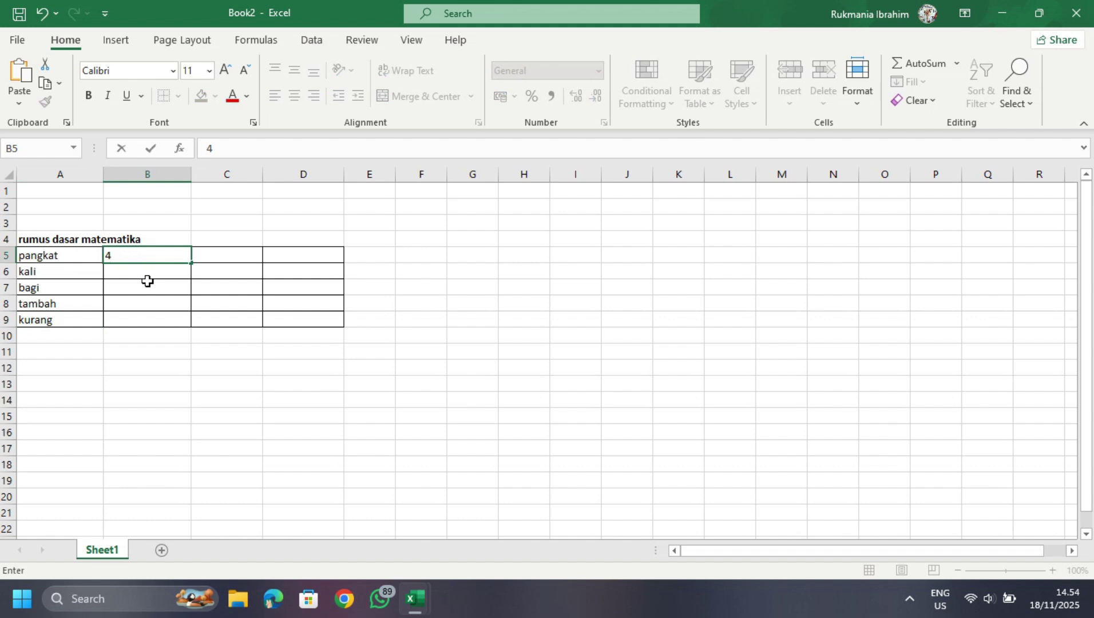
pyautogui.press('Return')
pyautogui.write('5')
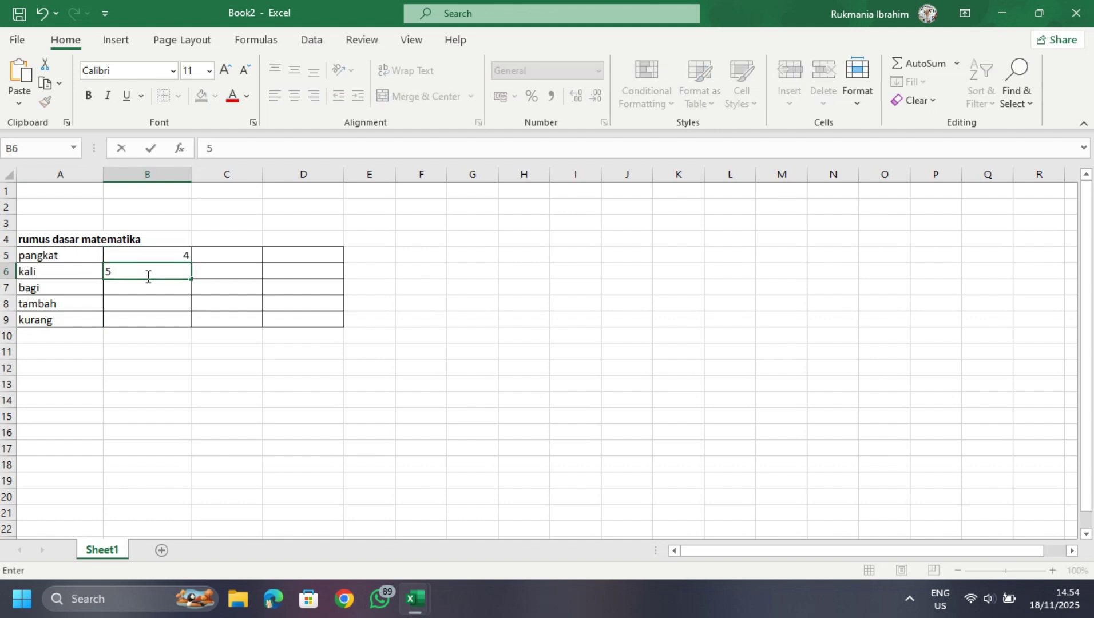
pyautogui.press('Return')
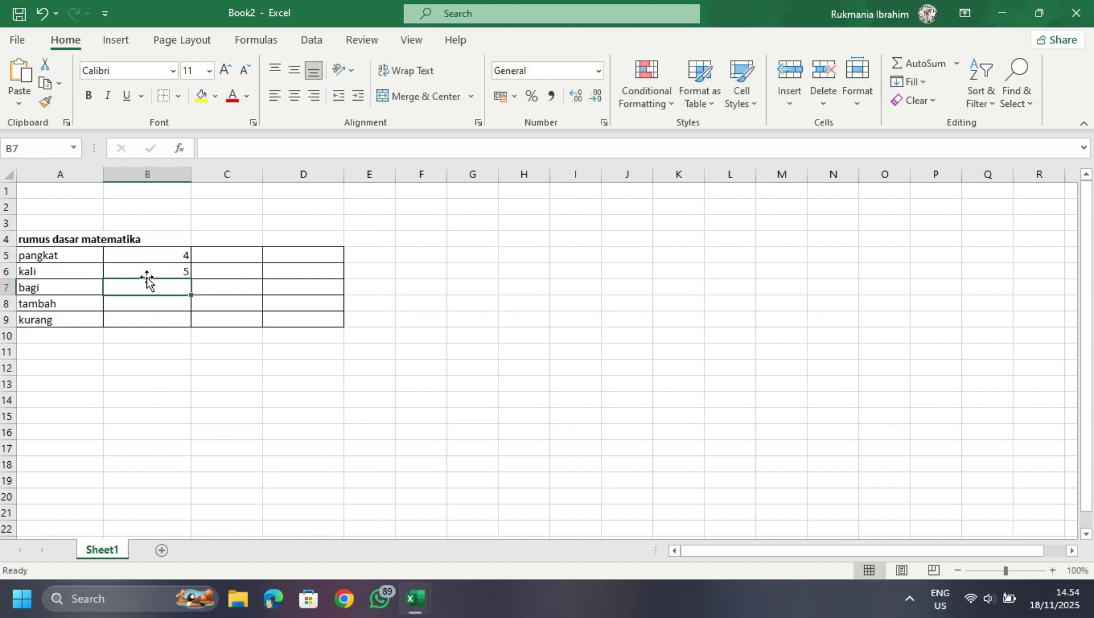
pyautogui.write('6')
pyautogui.press('Return')
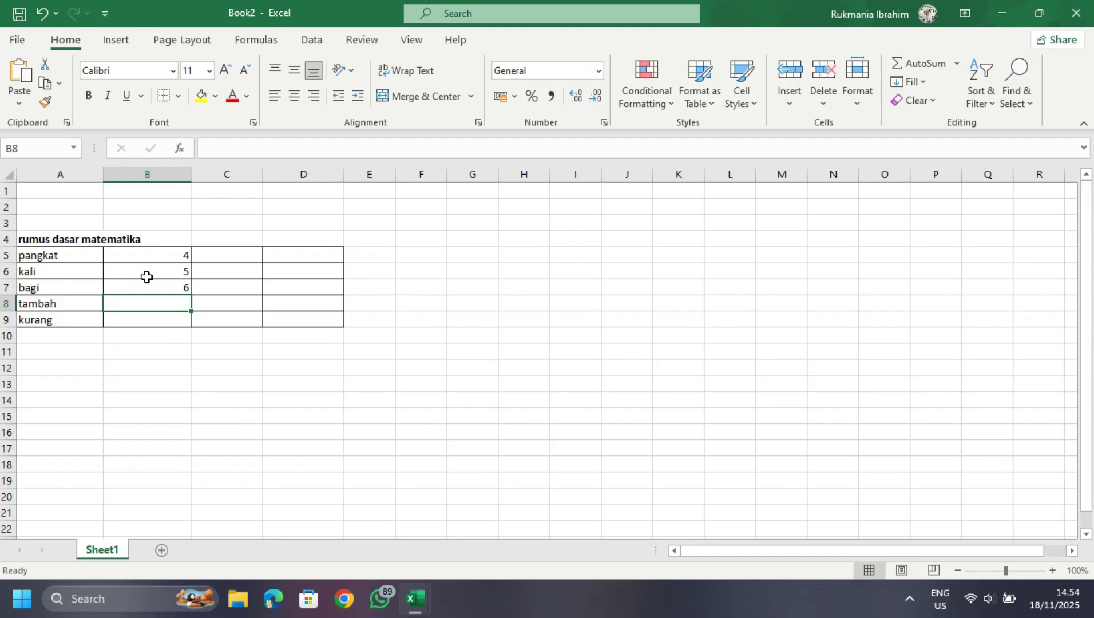
pyautogui.press('Down')
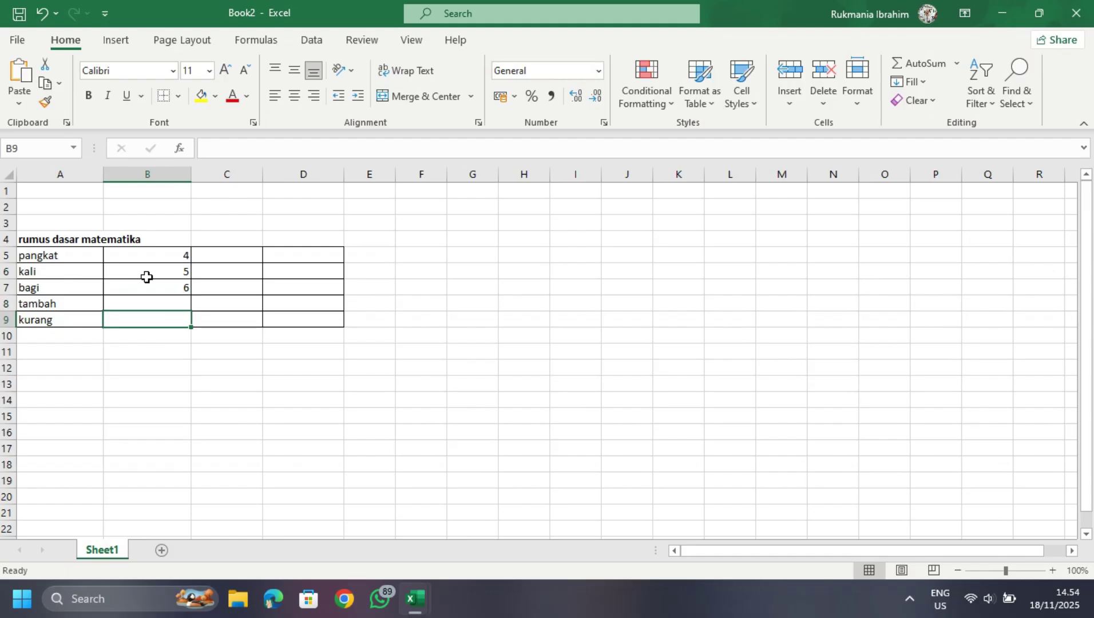
pyautogui.click(154, 301)
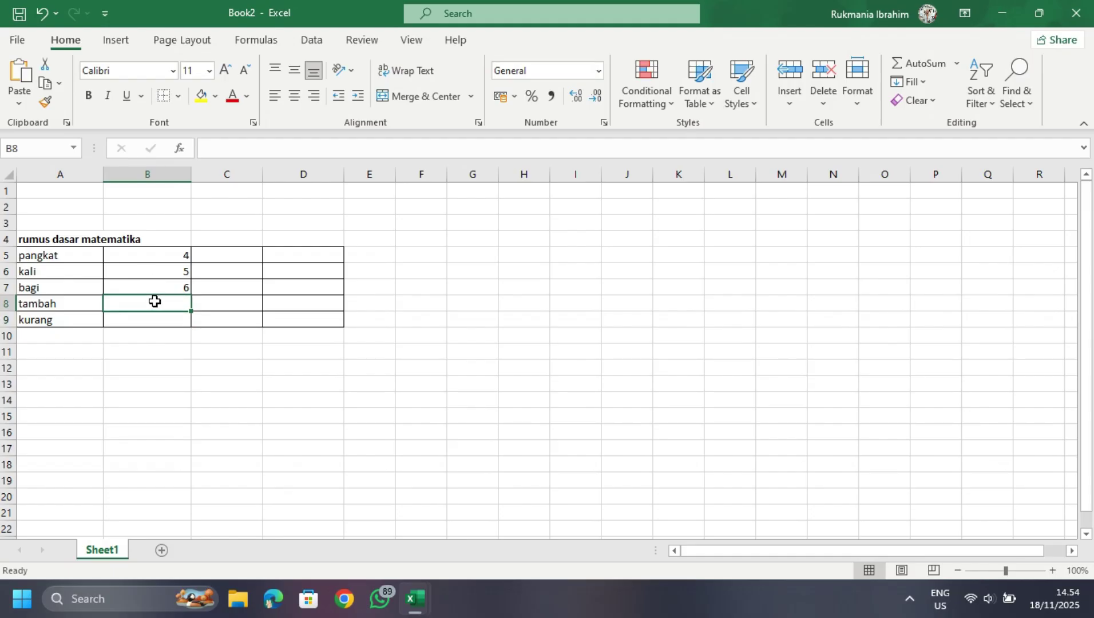
pyautogui.write('7')
pyautogui.click(164, 324)
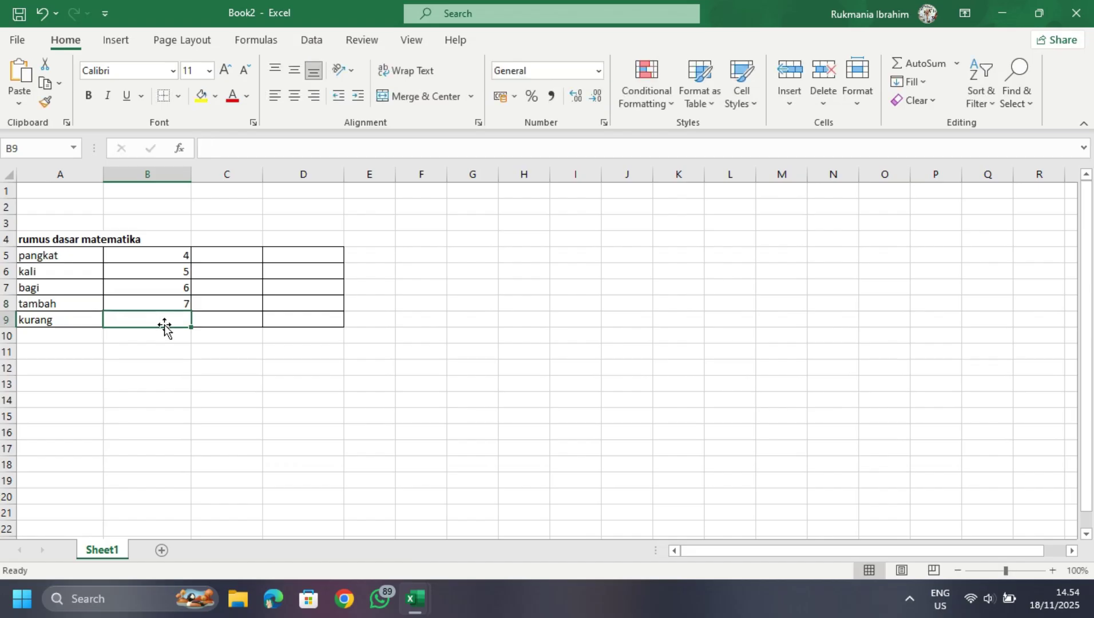
pyautogui.write('8')
pyautogui.click(235, 255)
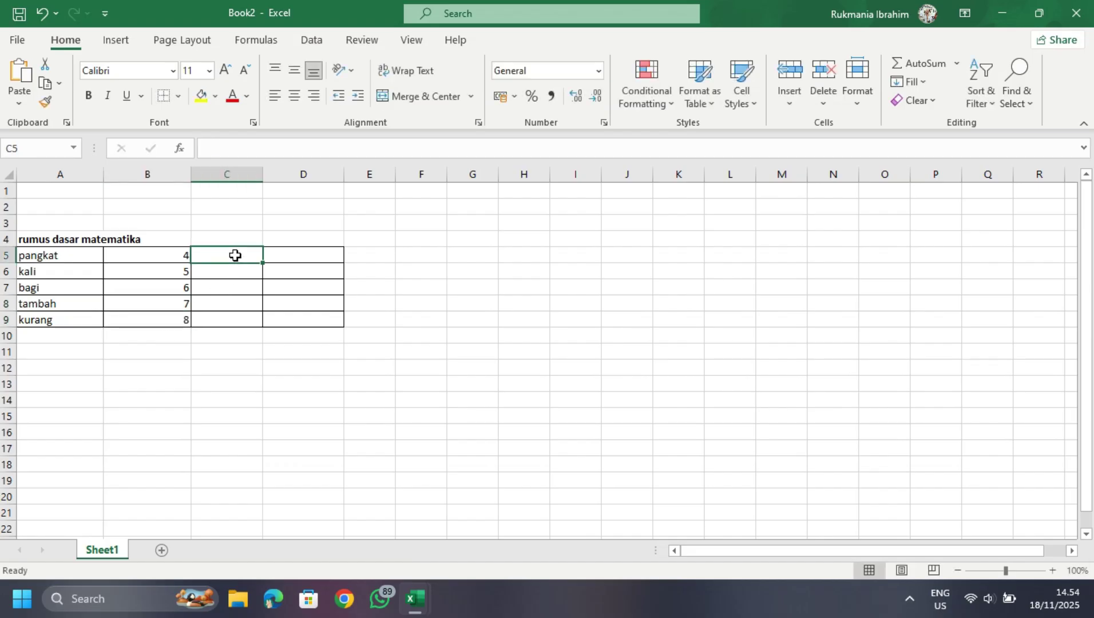
# - Enter the numbers 5, 4, 6, 2 and 3 in cells C5 through C9
pyautogui.write('4')
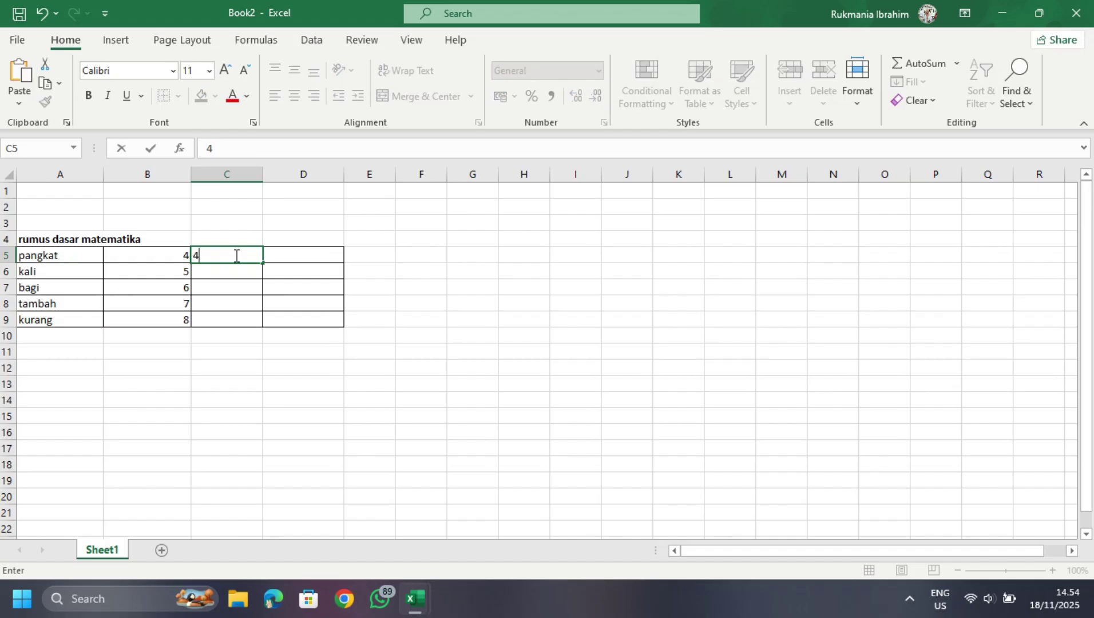
pyautogui.press('Return')
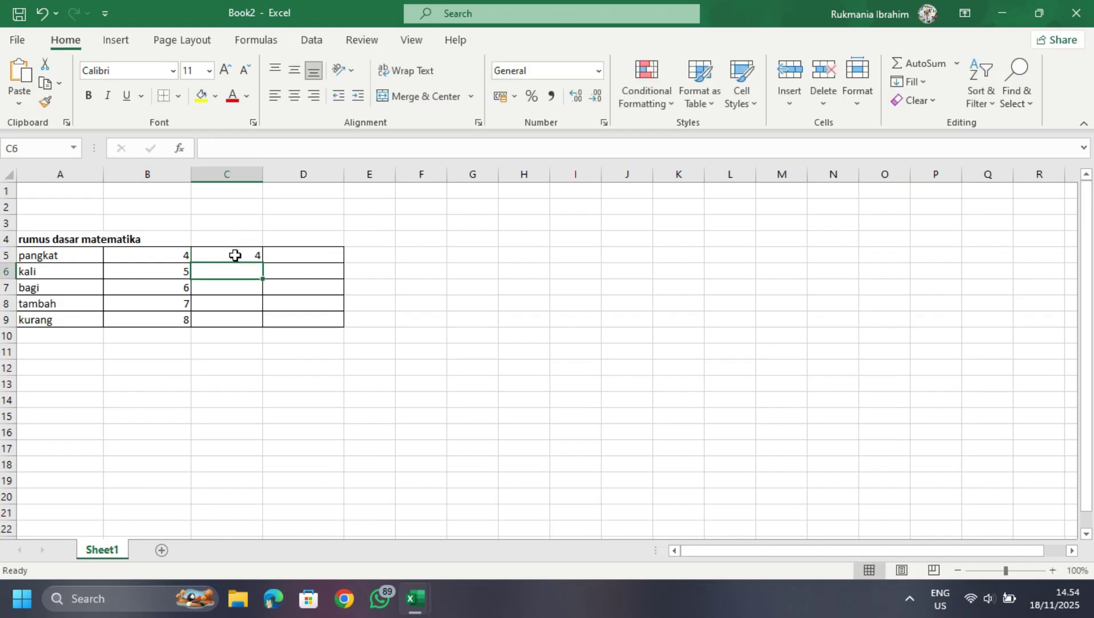
pyautogui.write('4')
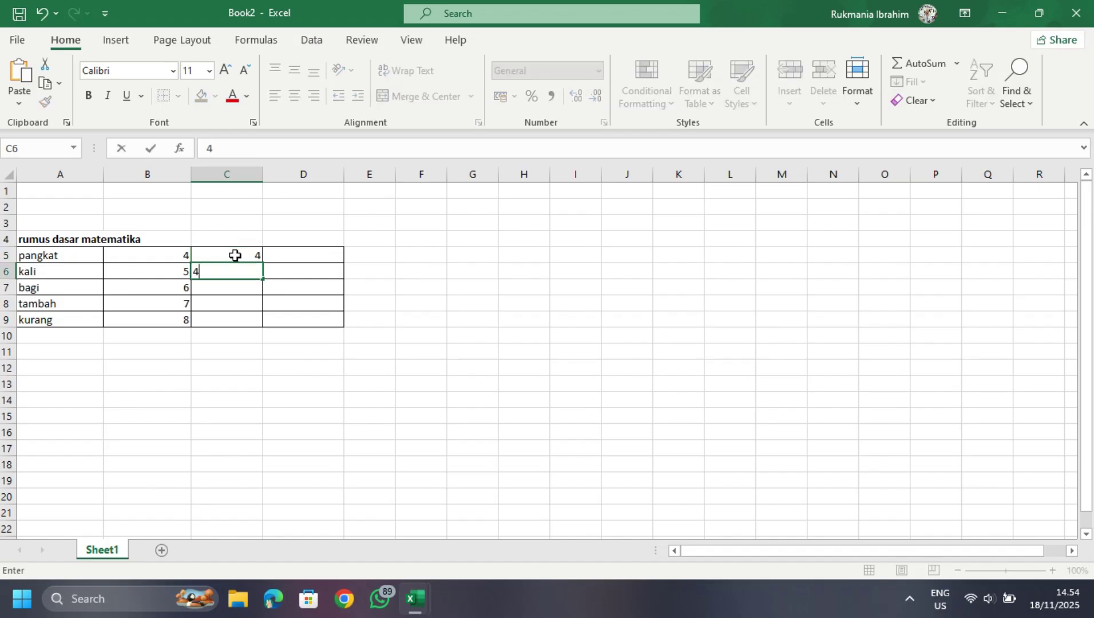
pyautogui.press('BackSpace')
pyautogui.write('4')
pyautogui.click(237, 255)
pyautogui.write('5')
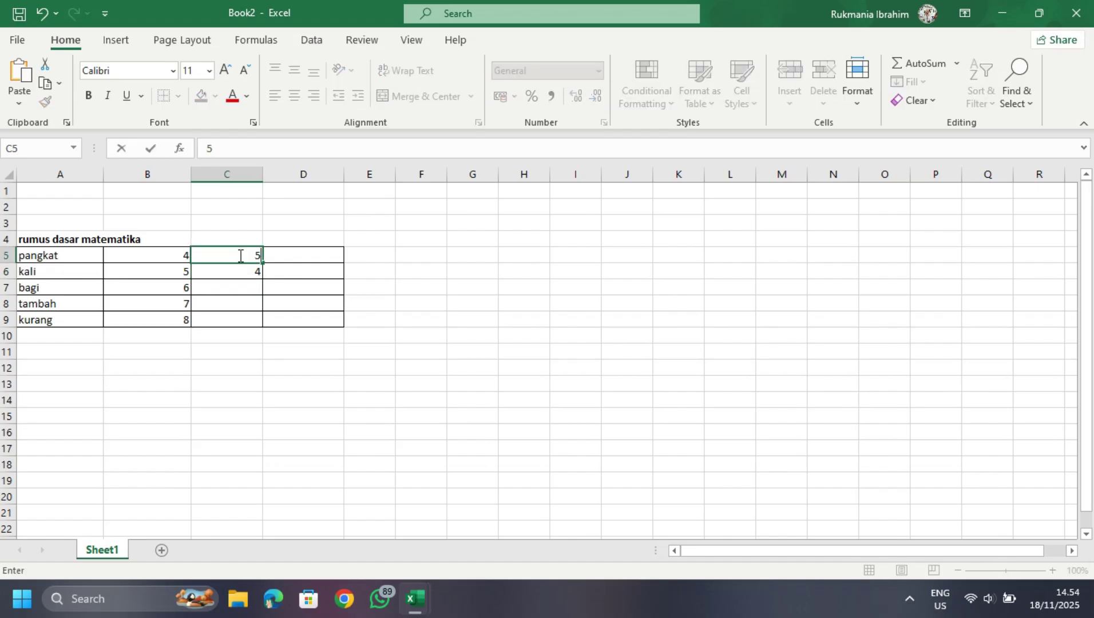
pyautogui.click(234, 291)
pyautogui.write('6')
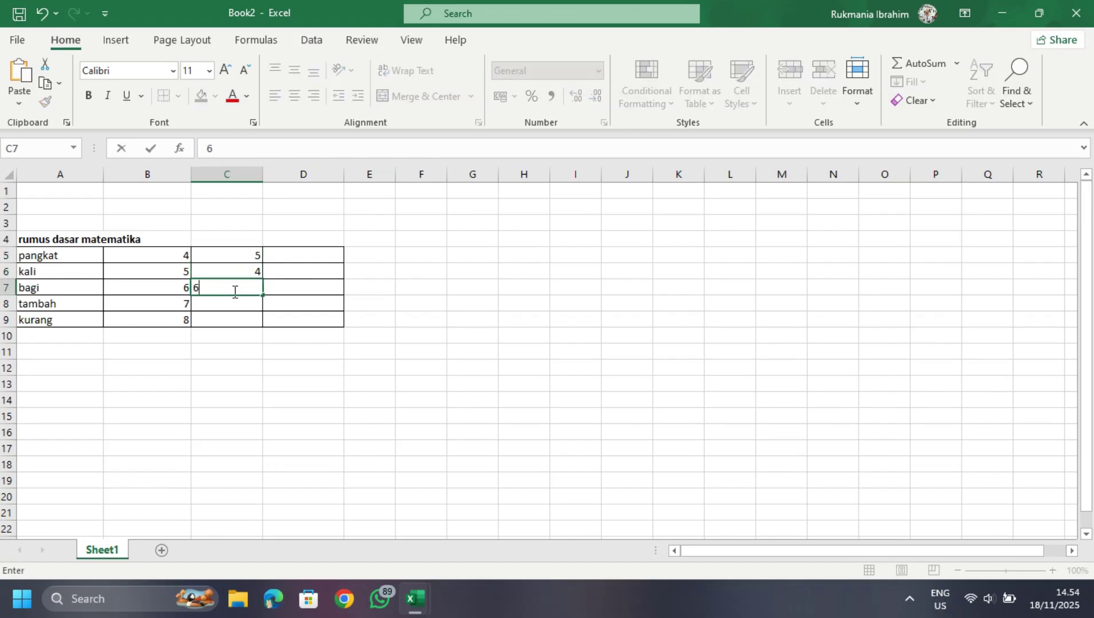
pyautogui.click(234, 303)
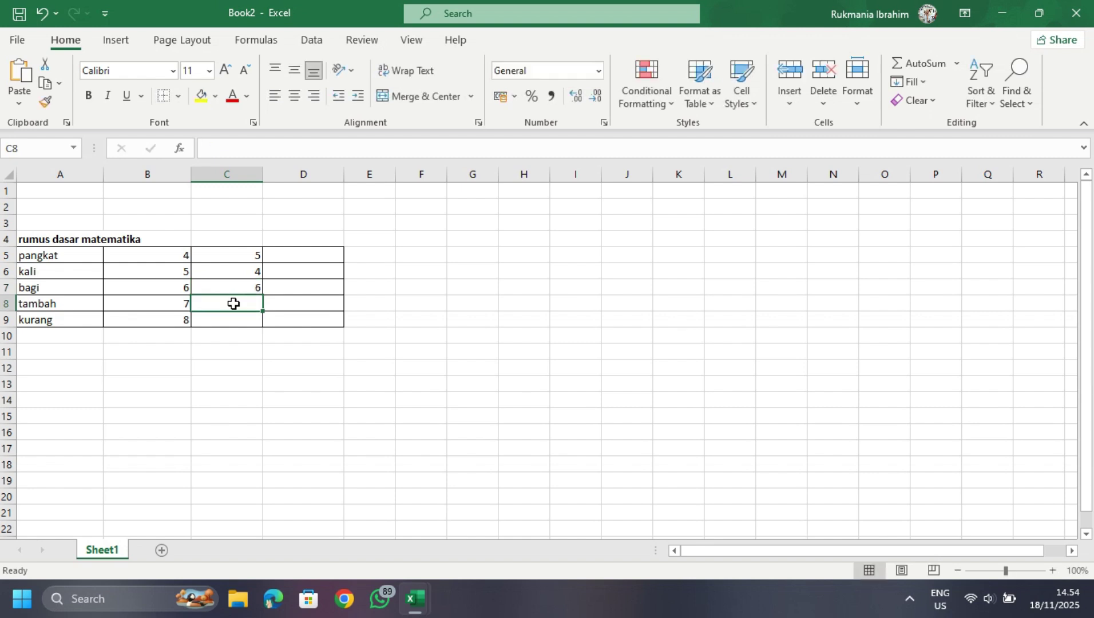
pyautogui.write('2')
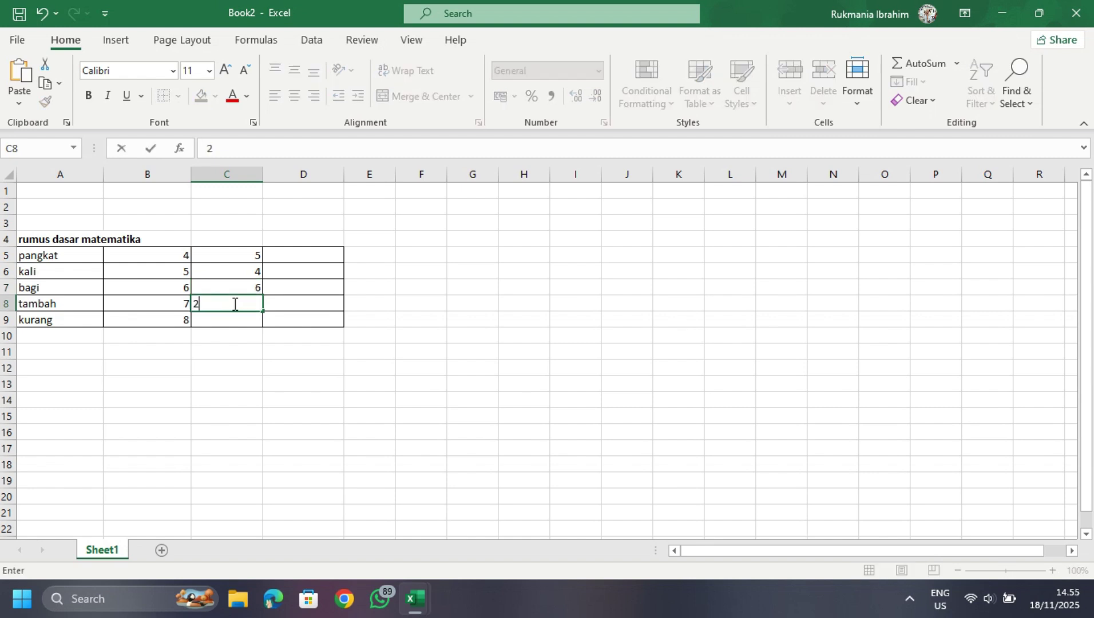
pyautogui.press('Return')
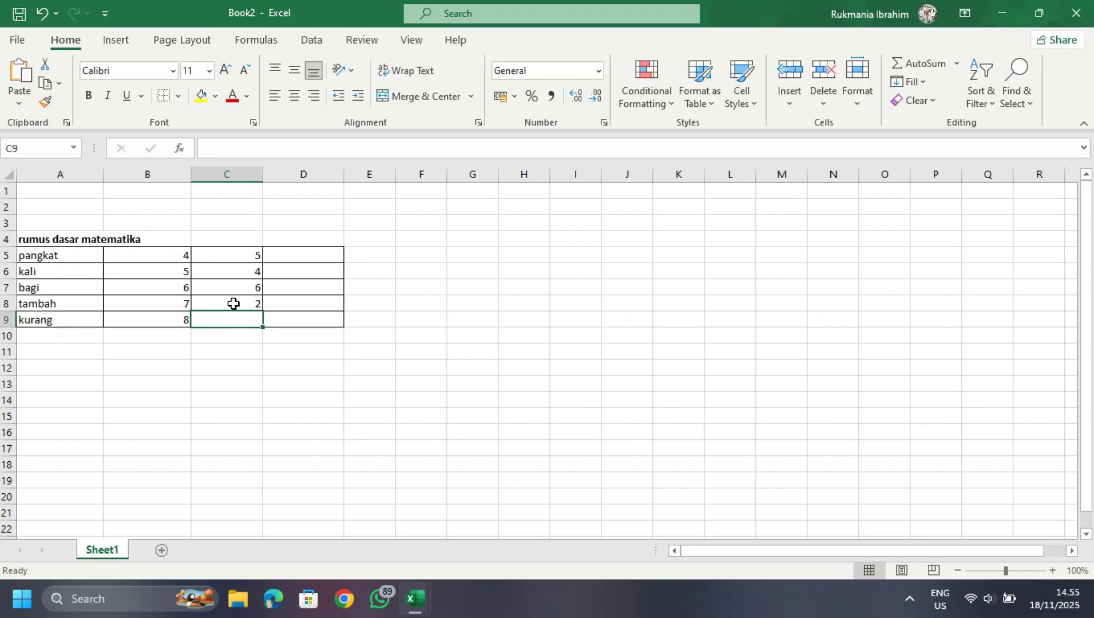
pyautogui.write('3')
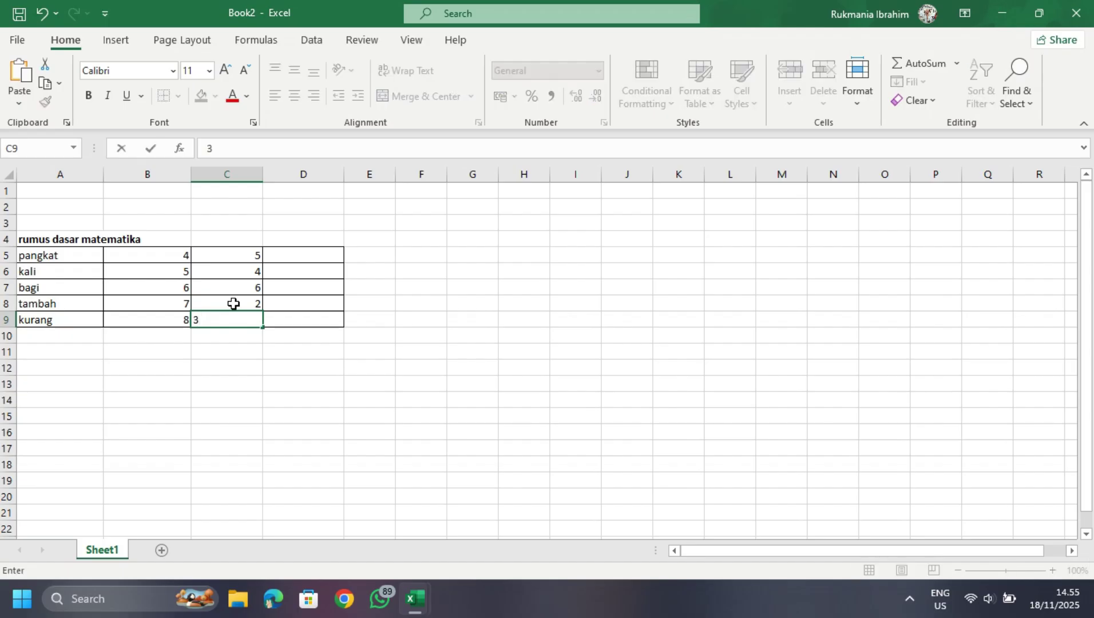
# - Calculate the power in the pangkat row by entering the formula =B5^C5 in cell D5
pyautogui.click(296, 256)
pyautogui.write('=')
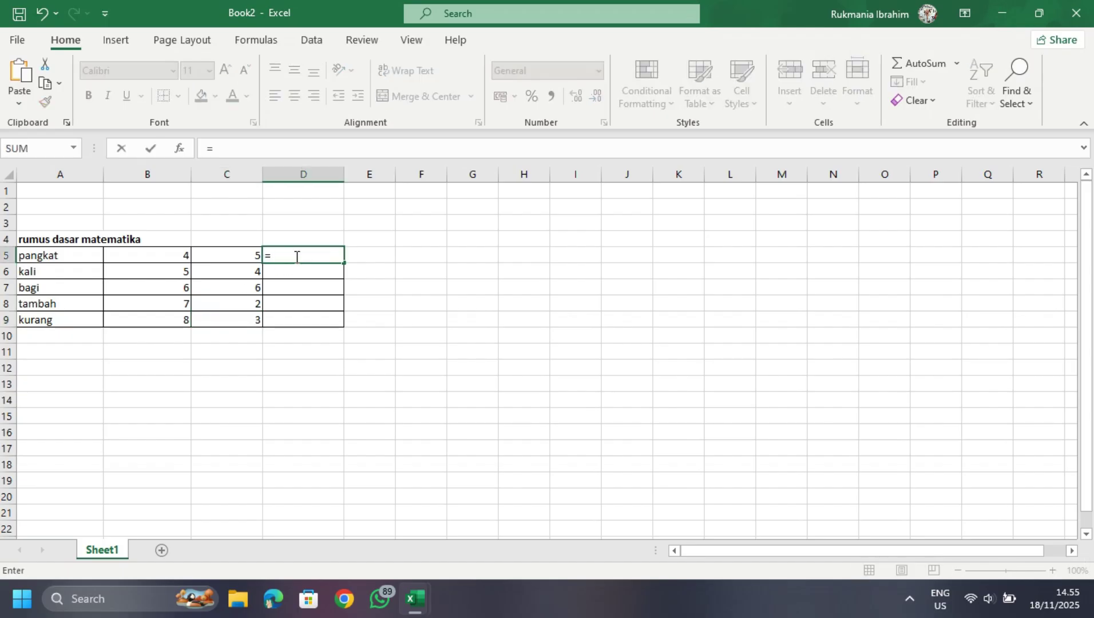
pyautogui.click(168, 259)
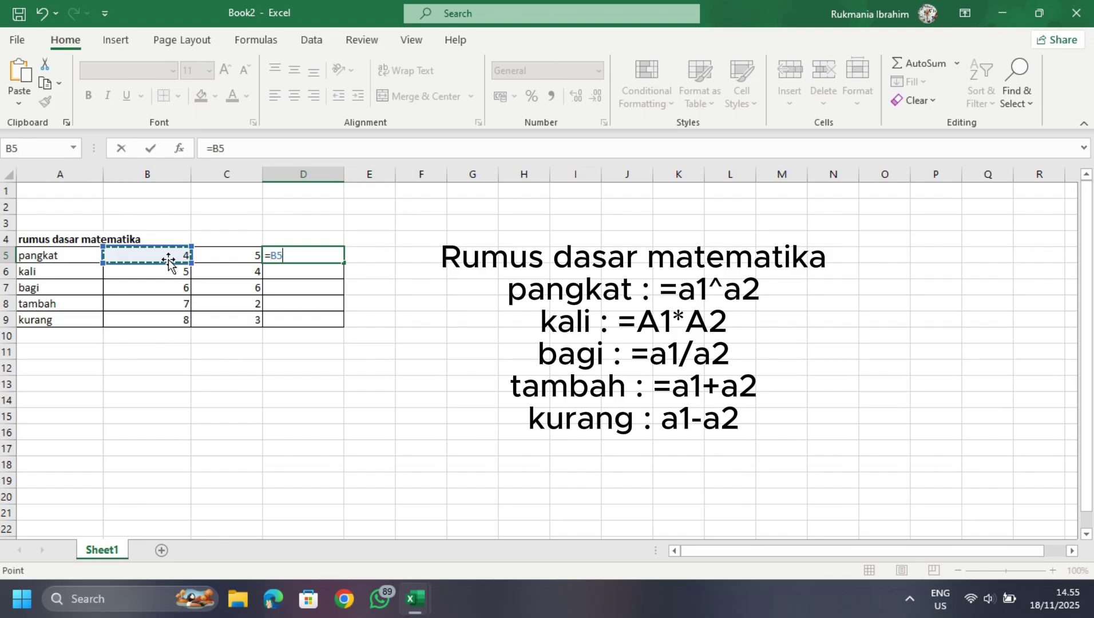
pyautogui.write('^')
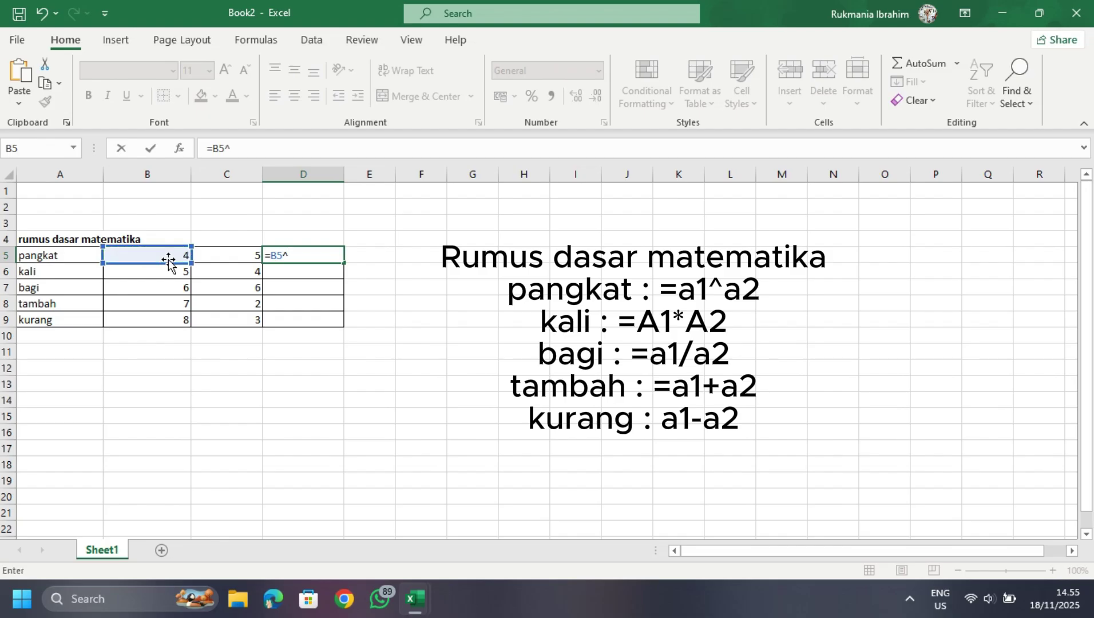
pyautogui.click(204, 259)
pyautogui.press('Return')
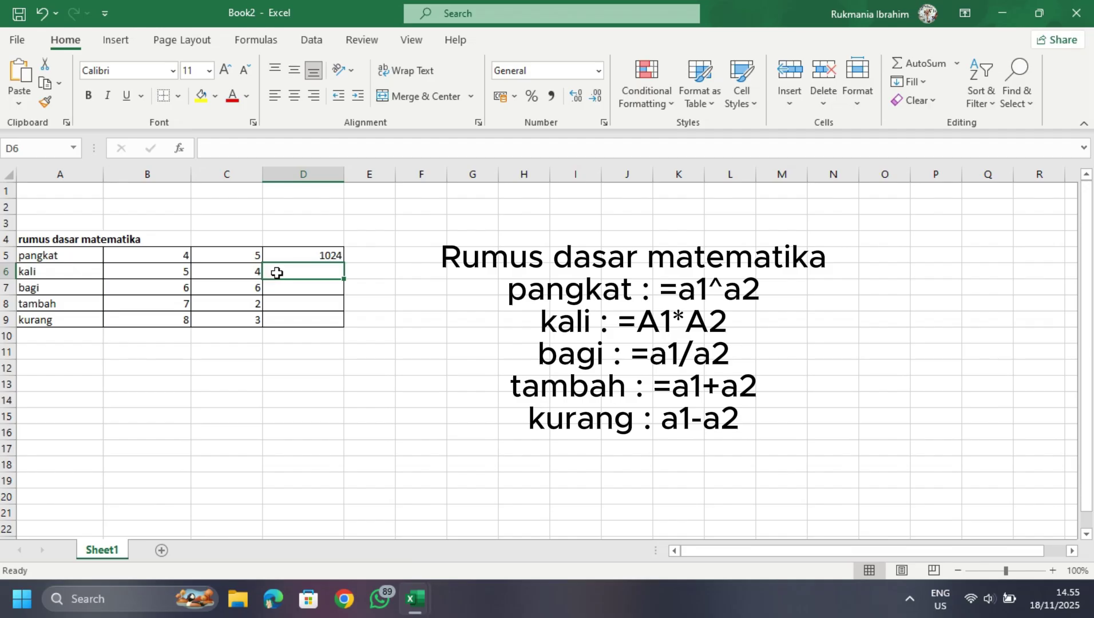
# - Calculate the product in the kali row by entering the formula =B6*C6 in cell D6
pyautogui.write('=')
pyautogui.click(171, 270)
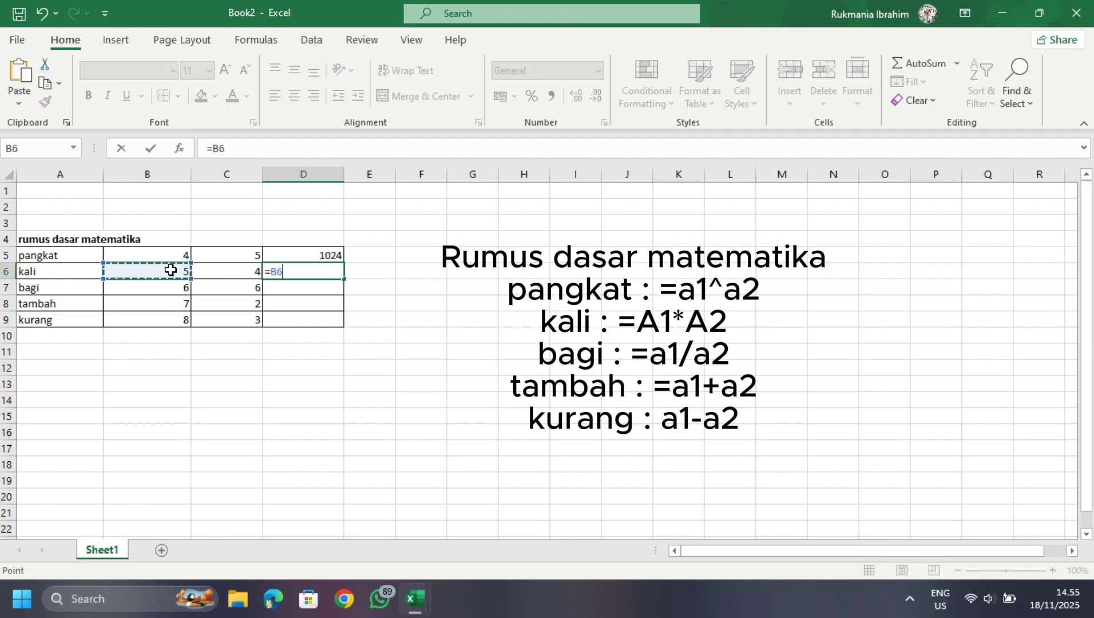
pyautogui.write('*')
pyautogui.click(216, 273)
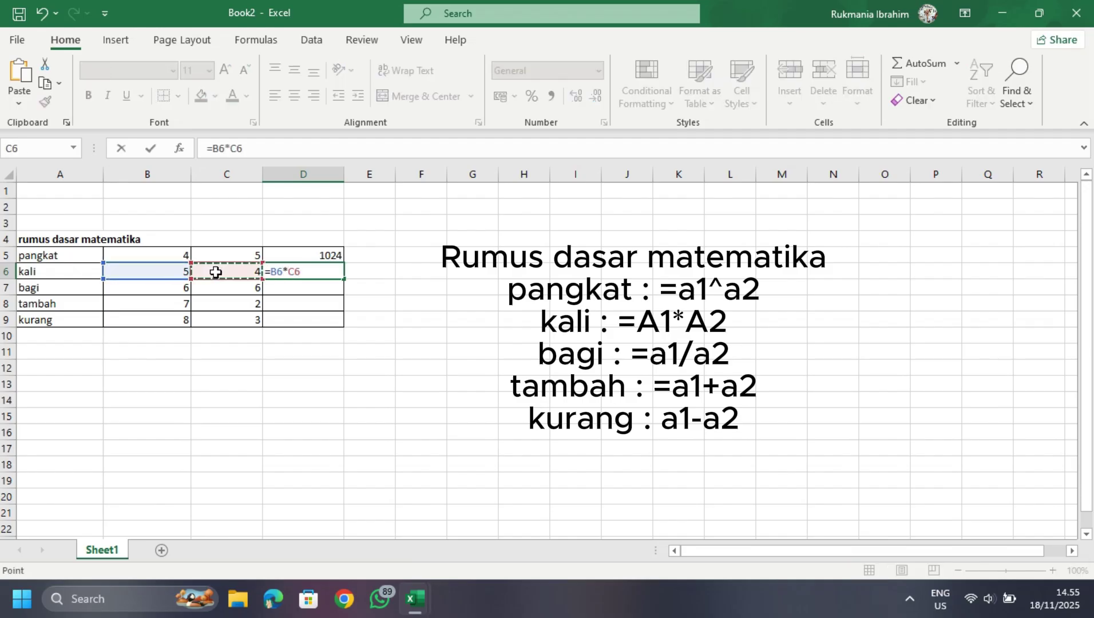
pyautogui.press('Return')
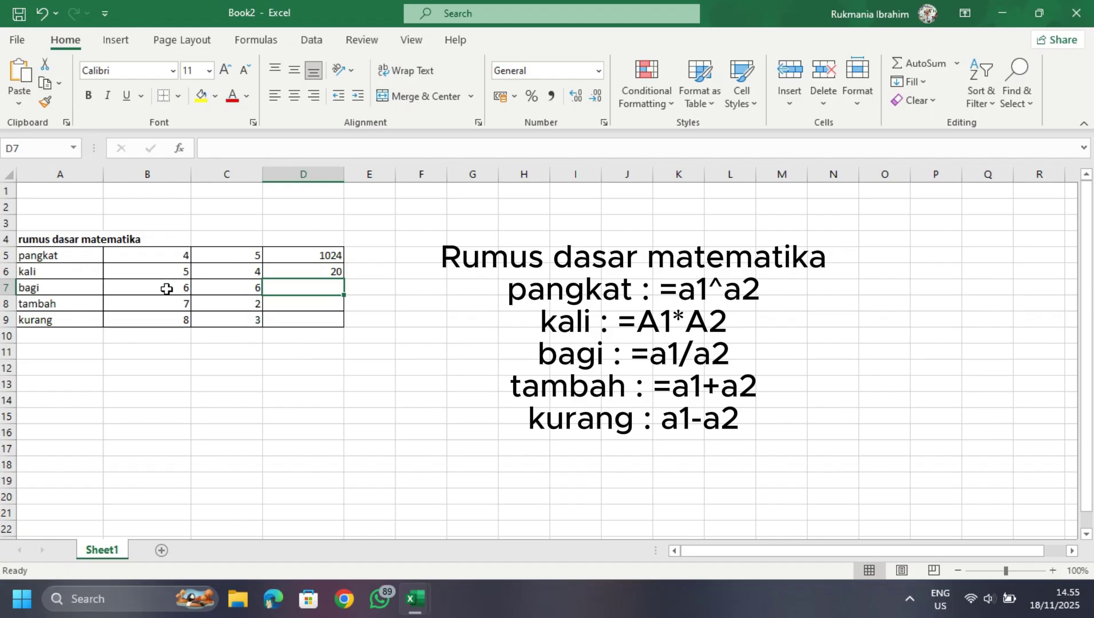
# - Calculate the quotient in the bagi row by entering the formula =B7/C7 in cell D7
pyautogui.write('=')
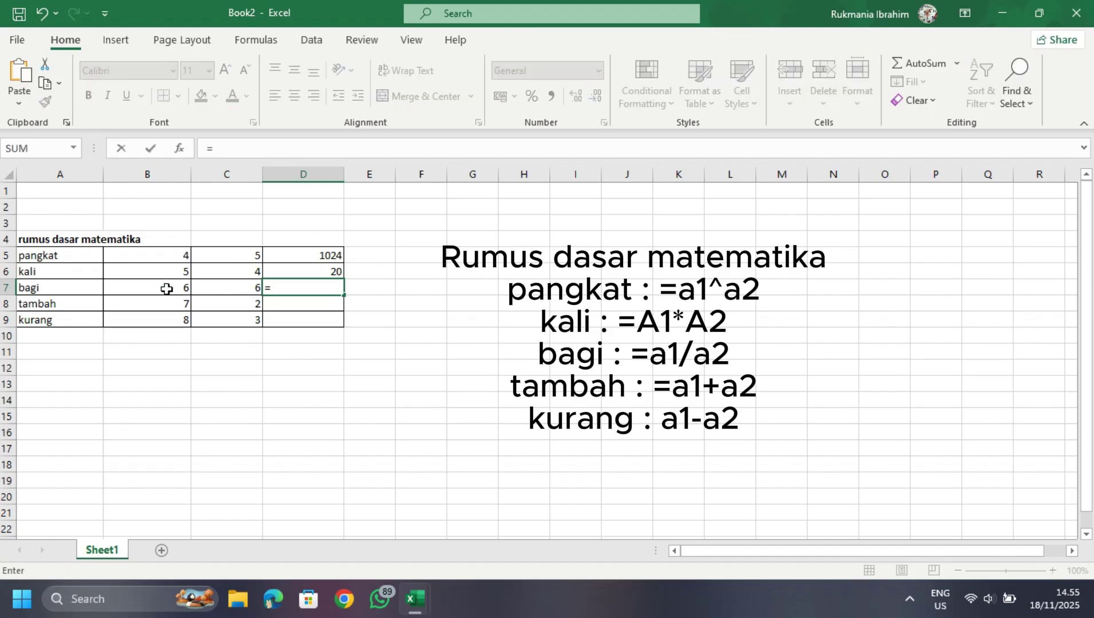
pyautogui.click(166, 289)
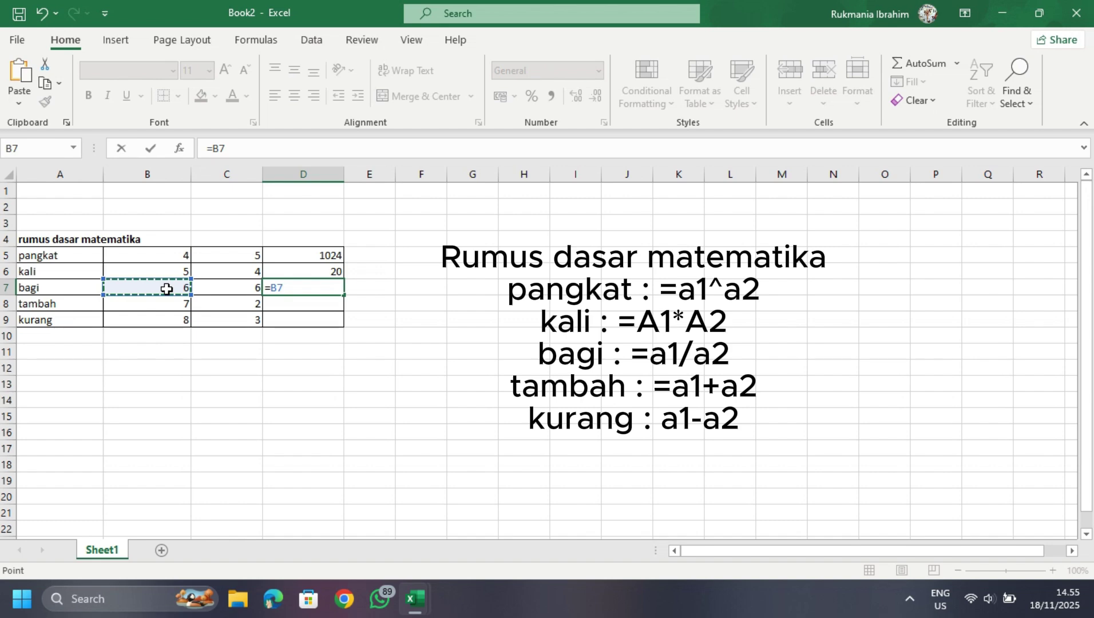
pyautogui.write('/')
pyautogui.click(207, 288)
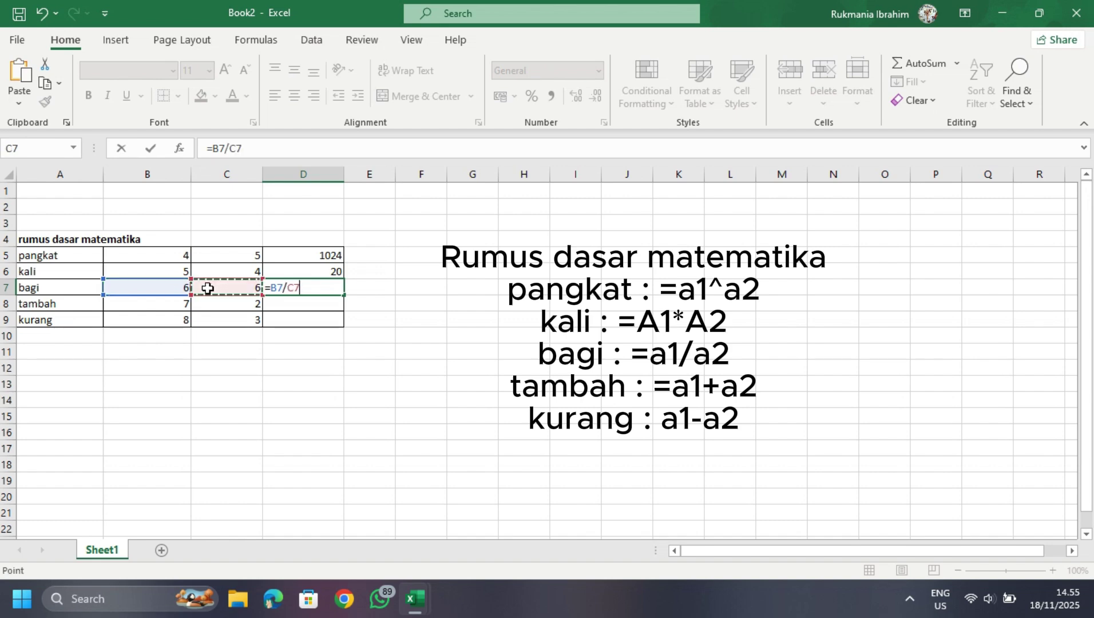
pyautogui.press('Return')
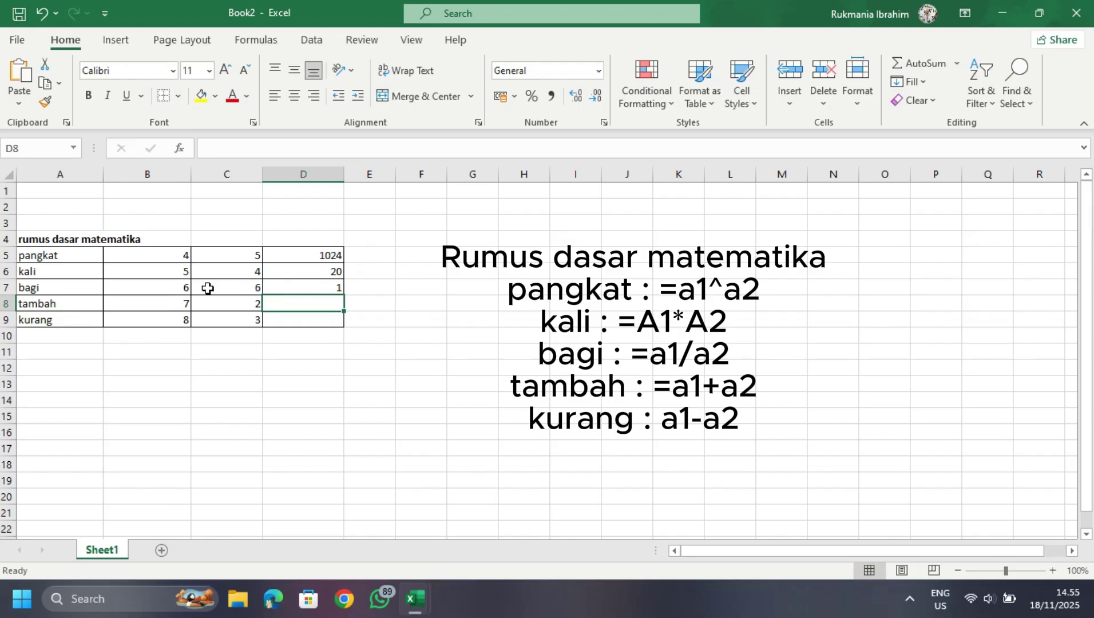
# - Calculate the sum in the tambah row by entering the formula =B8+C8 in cell D8
pyautogui.write('=')
pyautogui.click(180, 303)
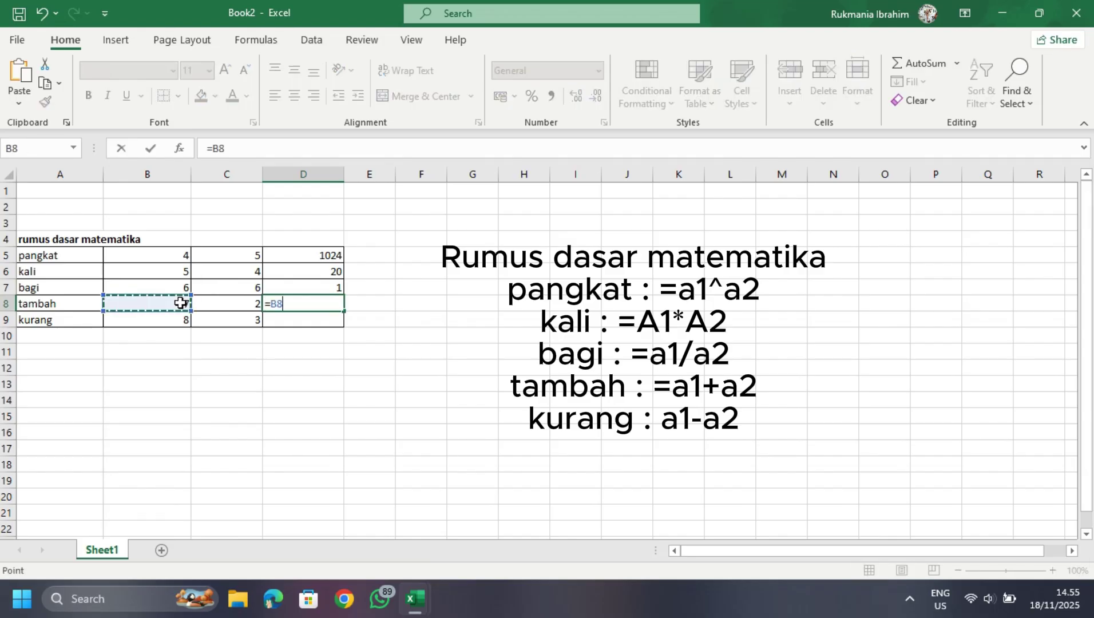
pyautogui.write('+')
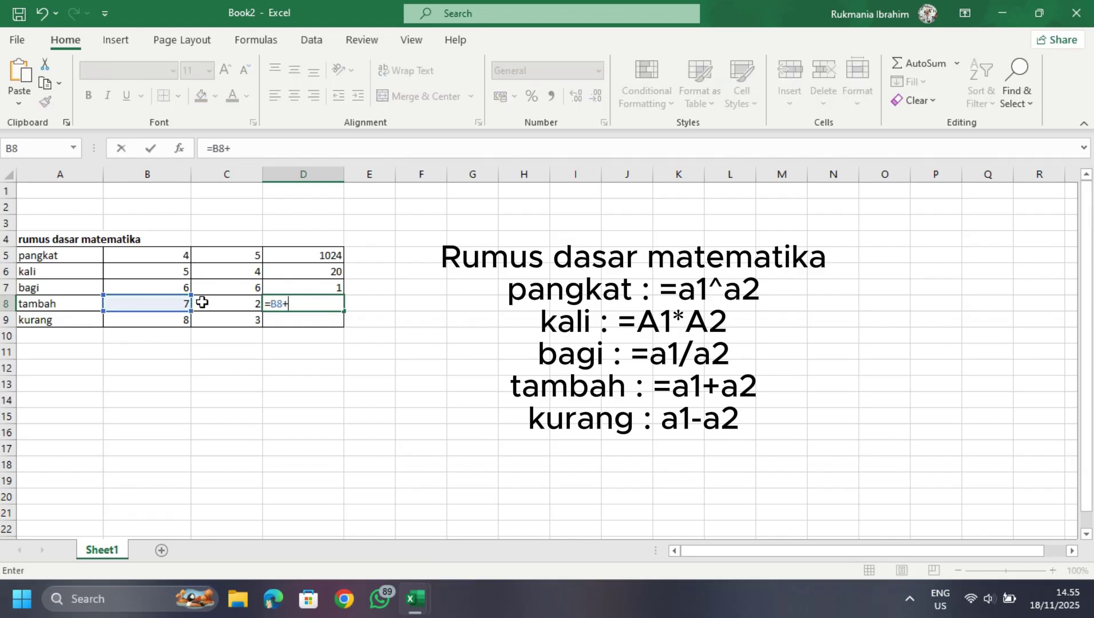
pyautogui.click(202, 303)
pyautogui.press('Return')
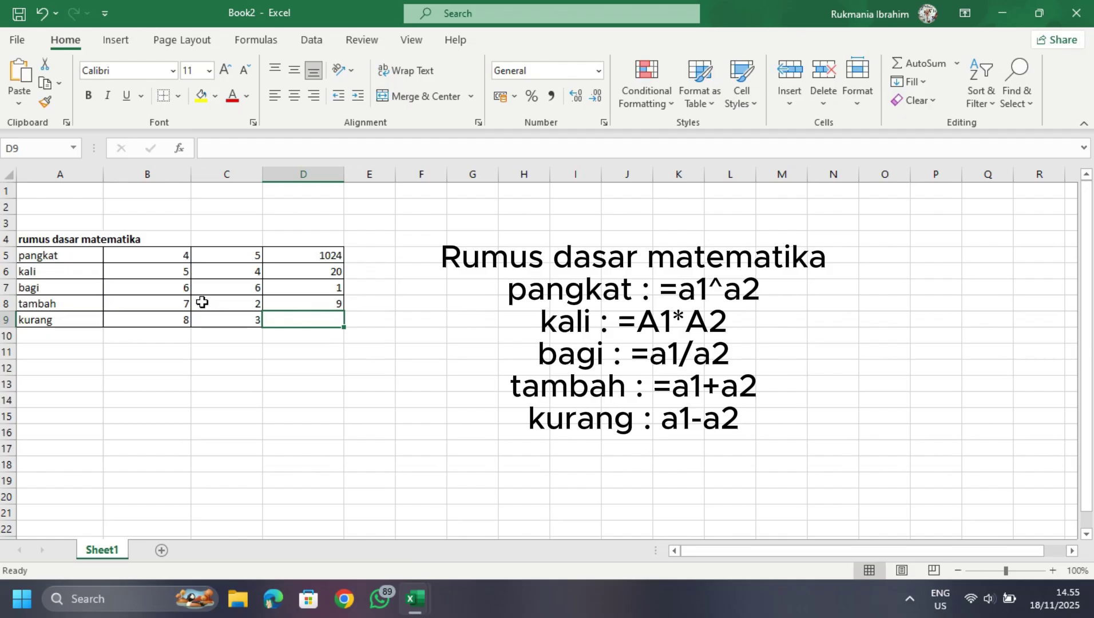
# - Calculate the difference in the kurang row by entering the formula =B9-C9 in cell D9
pyautogui.write('=')
pyautogui.click(183, 320)
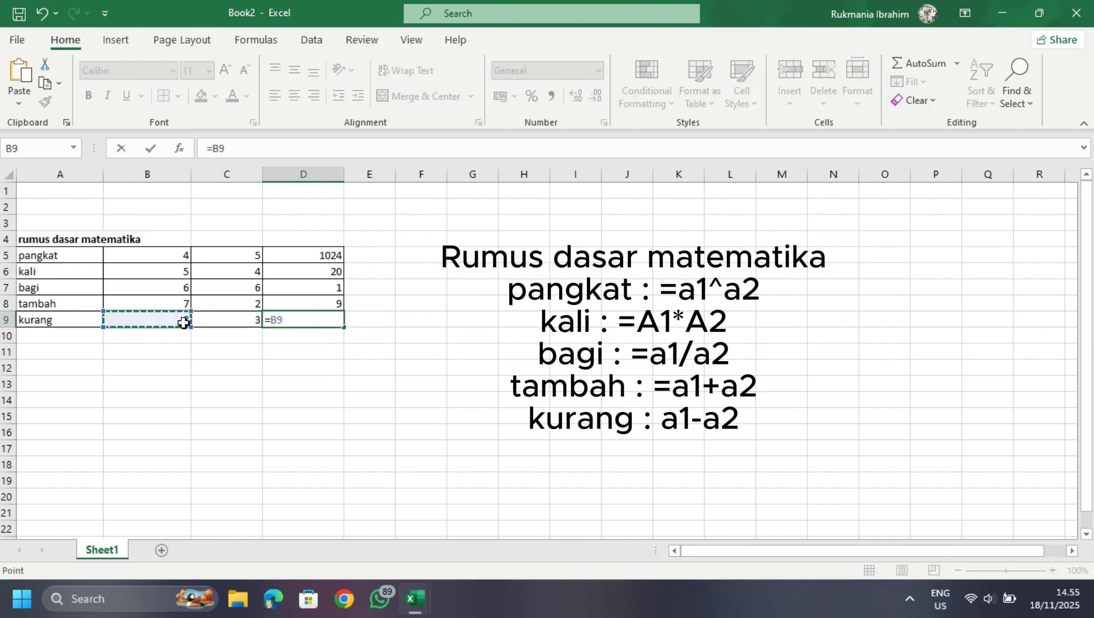
pyautogui.write('-')
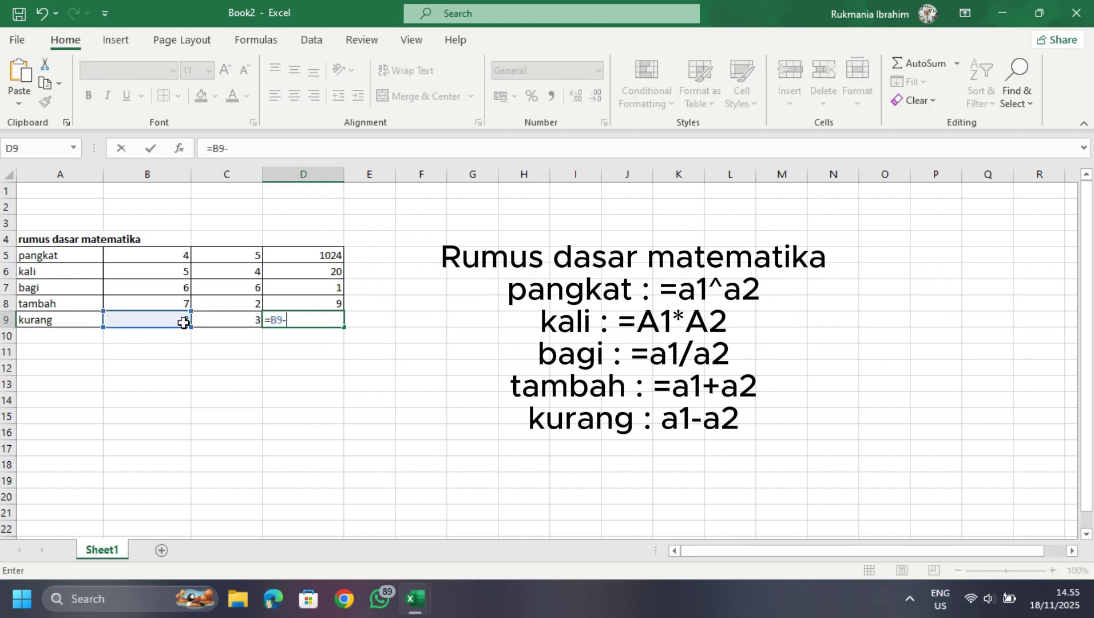
pyautogui.click(213, 317)
pyautogui.press('Return')
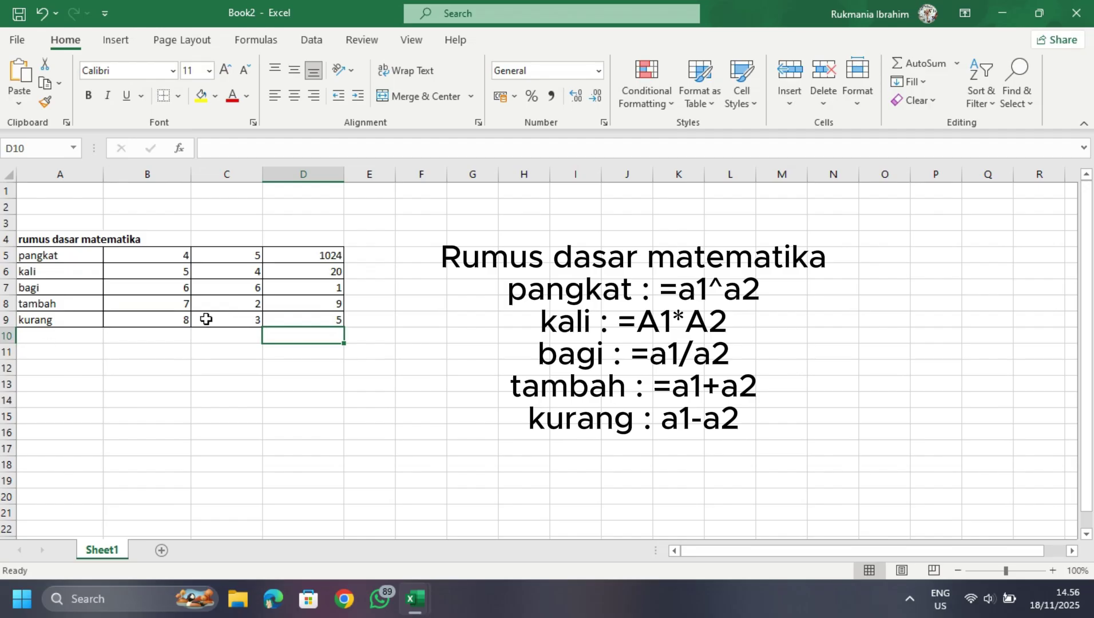
# - Enter the heading "format cell number" in cell F4, beside the basic math table
pyautogui.click(428, 240)
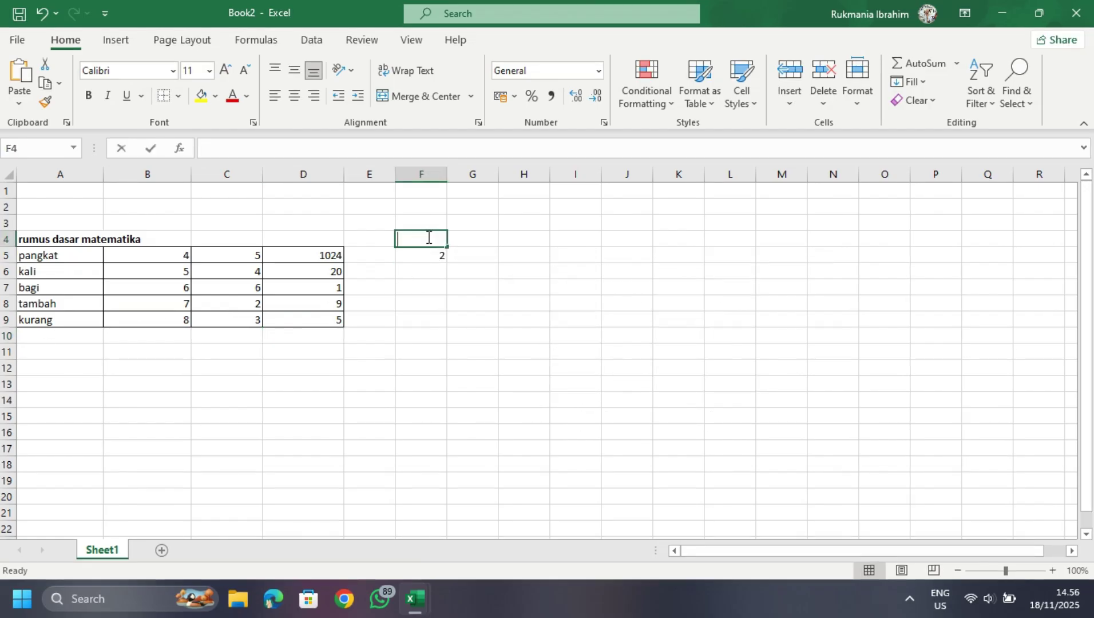
pyautogui.write('format ce')
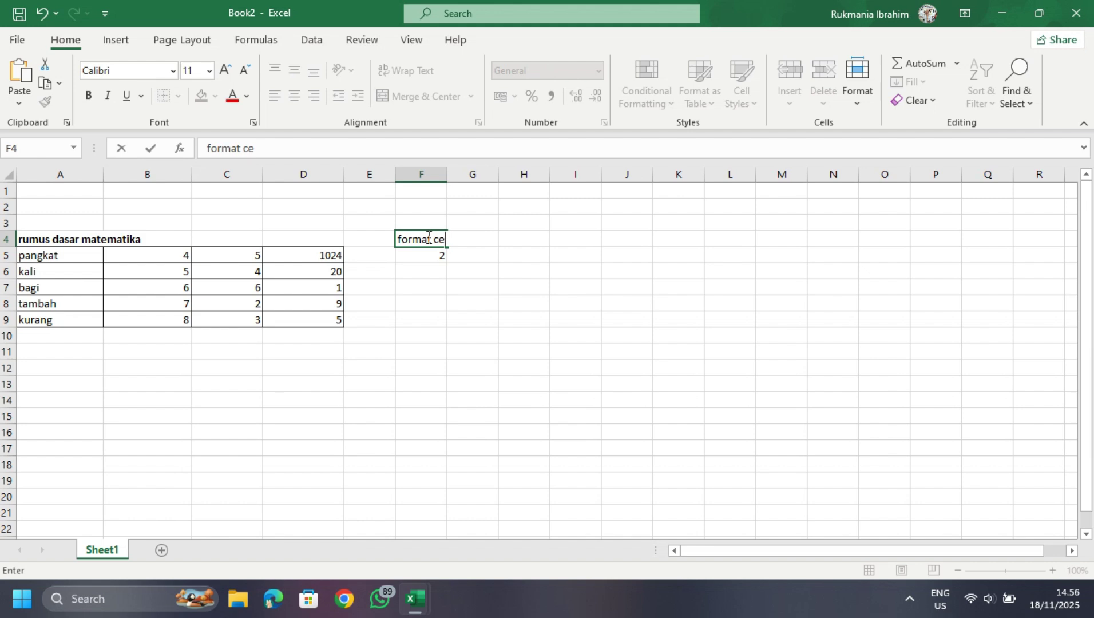
pyautogui.press('BackSpace')
pyautogui.write('ell number')
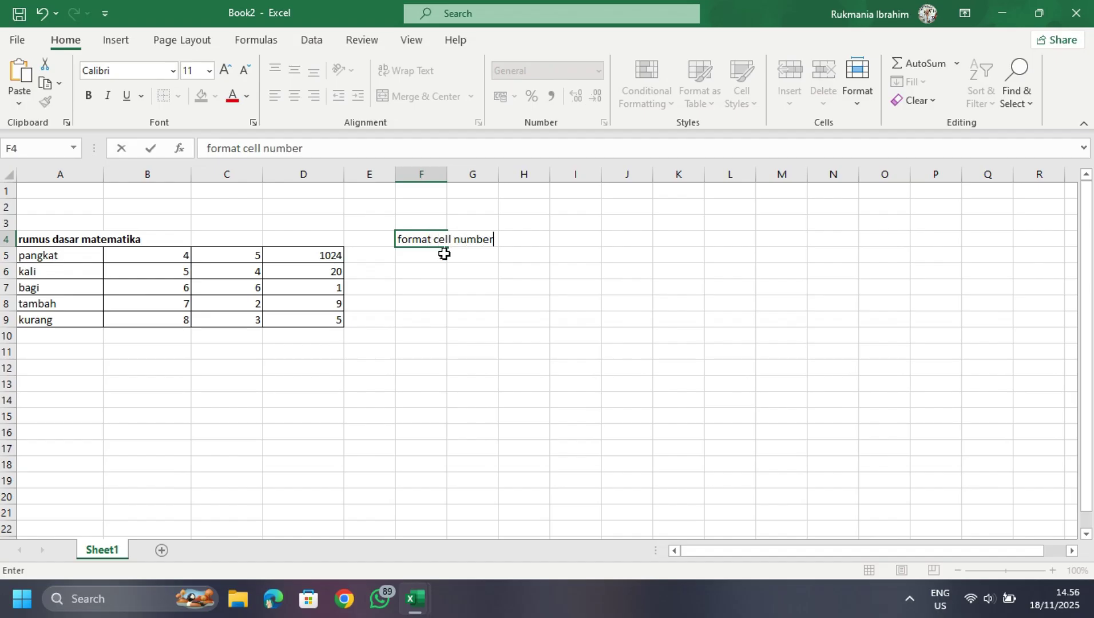
# - Enter 200 in cell F5 and make the "format cell number" heading in F4 bold
pyautogui.click(444, 254)
pyautogui.write('2')
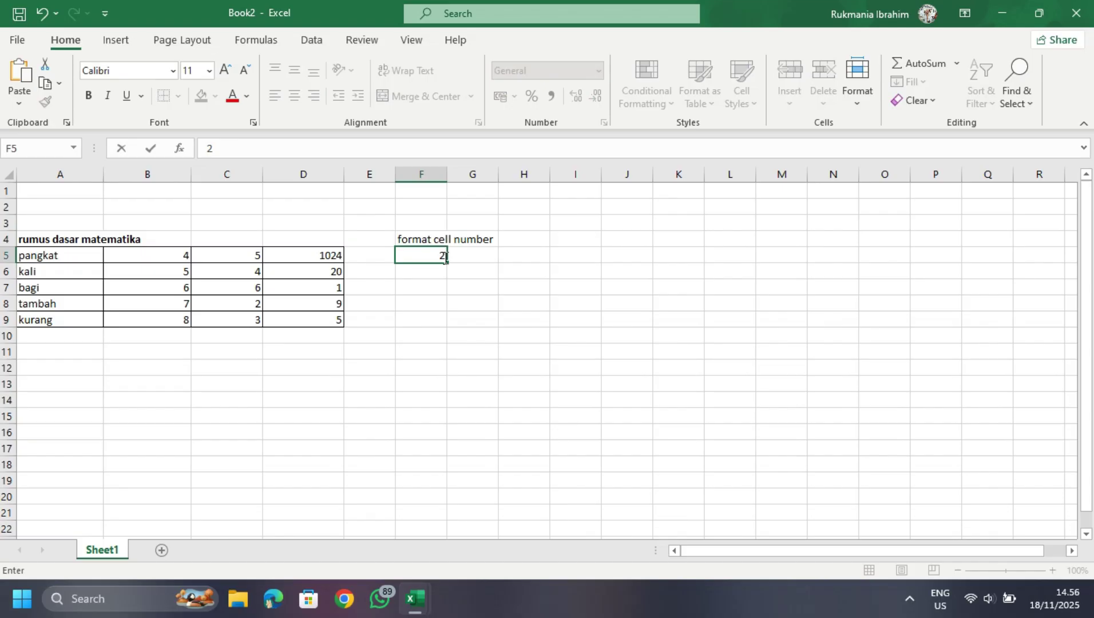
pyautogui.write('00')
pyautogui.click(412, 234)
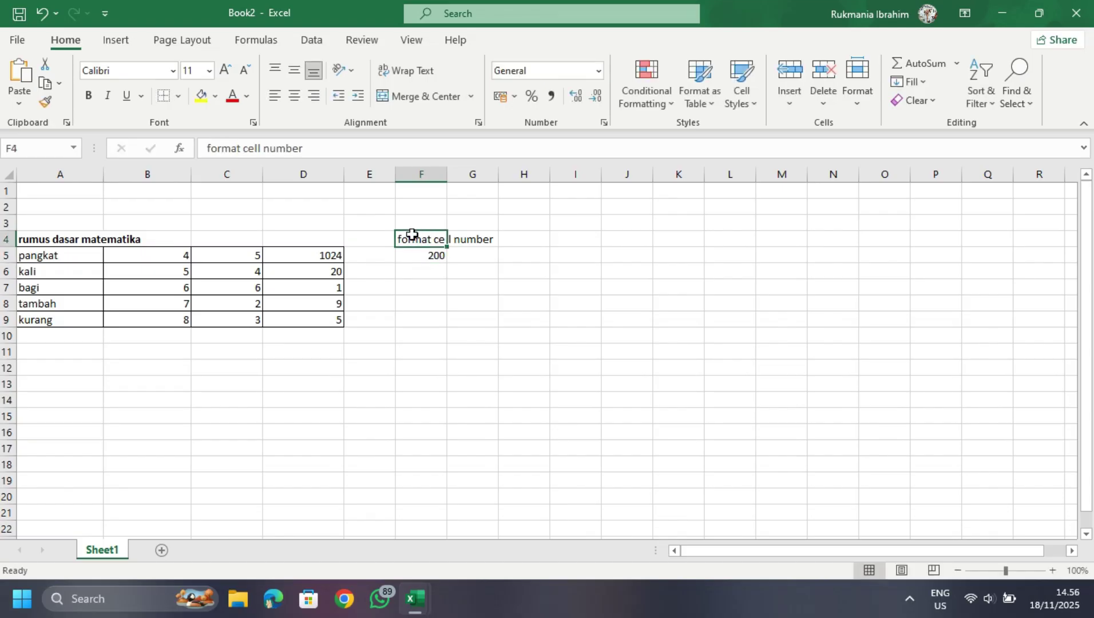
pyautogui.hotkey('ctrl', 'b')
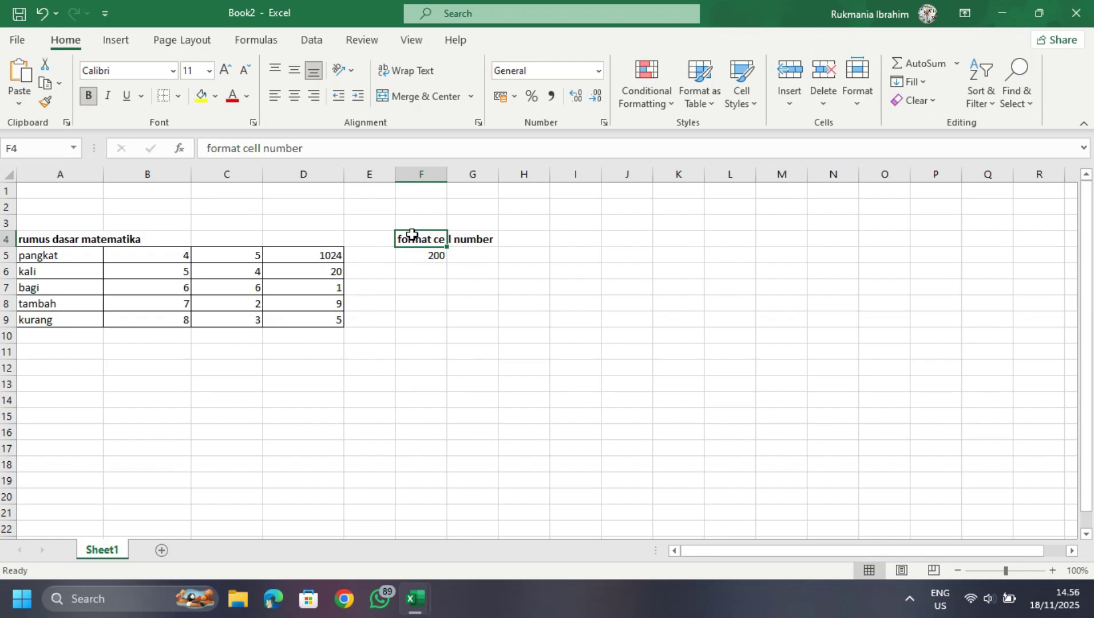
# - Enter the sample value 200 in cells G5, H5 and I5, beside the existing value in F5
pyautogui.click(462, 255)
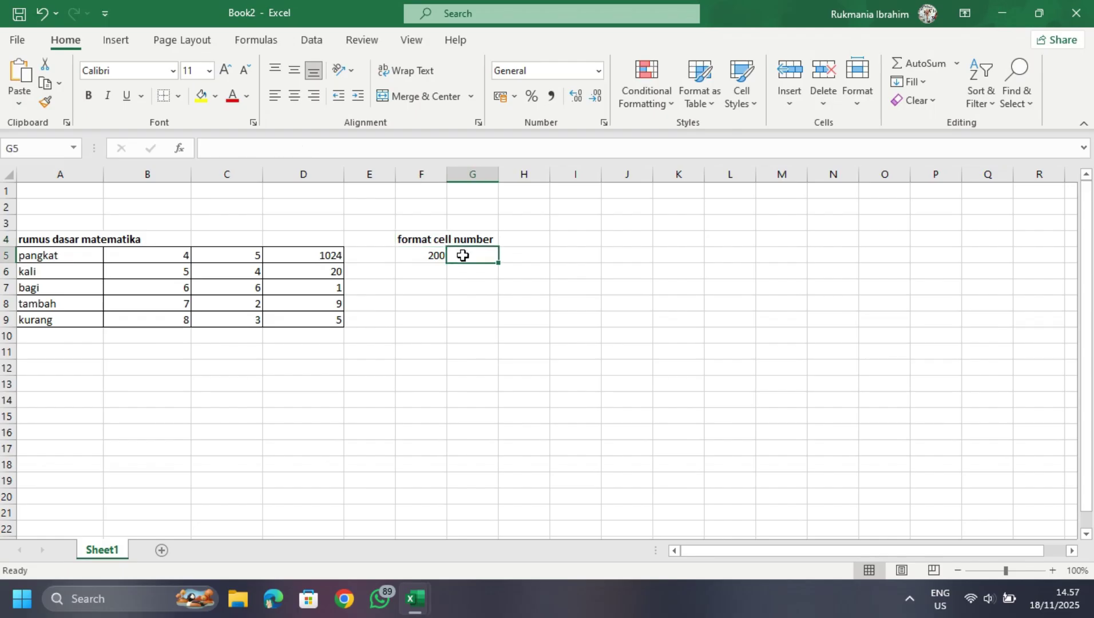
pyautogui.write('2')
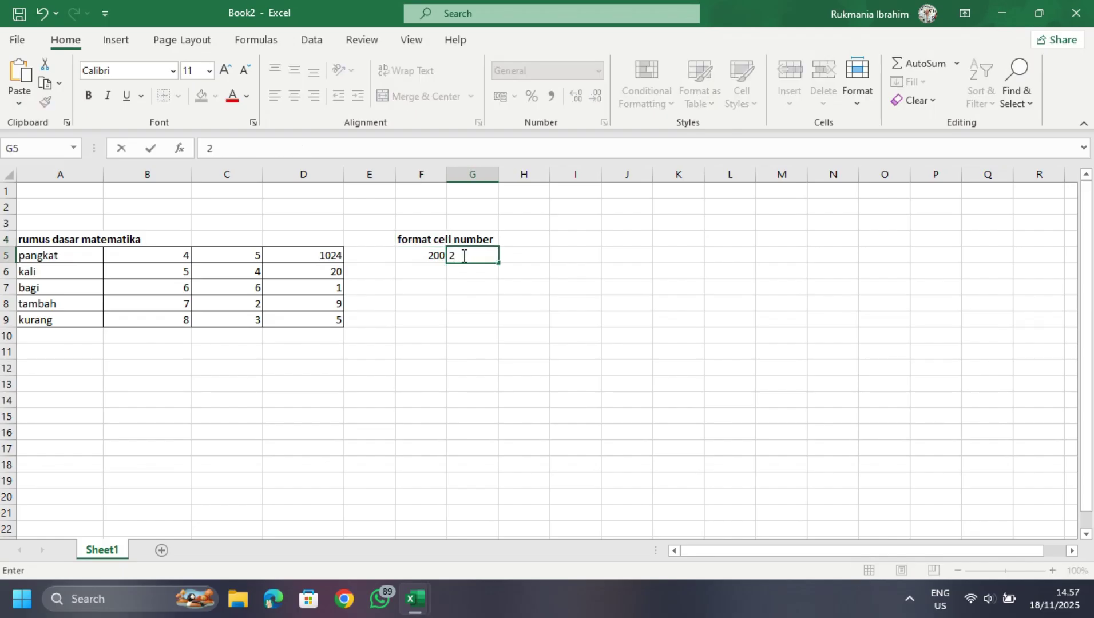
pyautogui.write('00')
pyautogui.click(511, 255)
pyautogui.write('200')
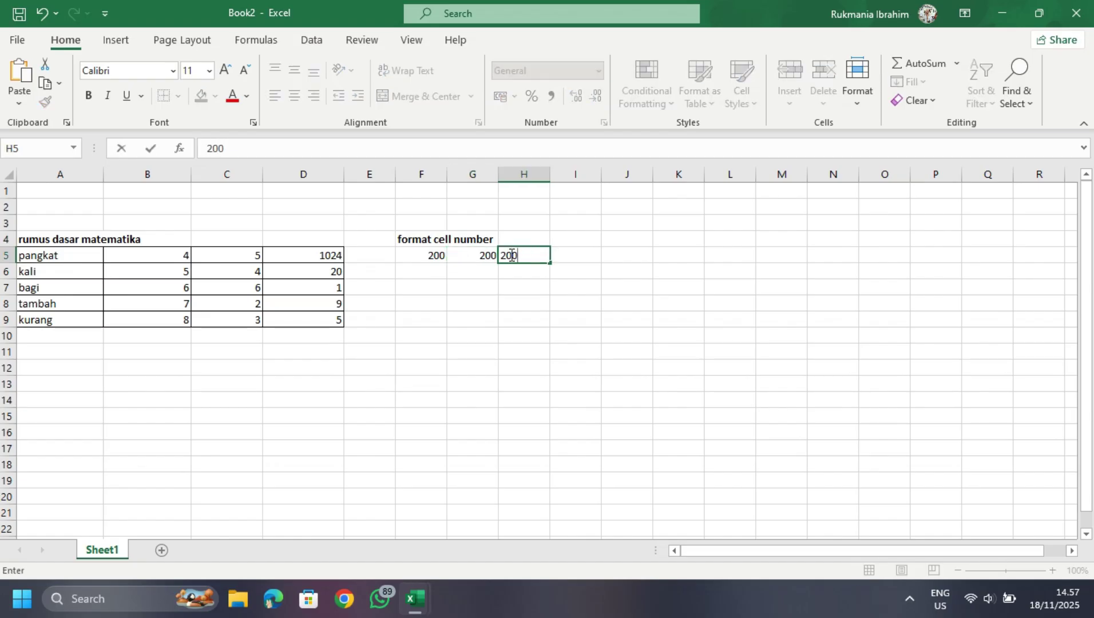
pyautogui.click(568, 255)
pyautogui.write('200')
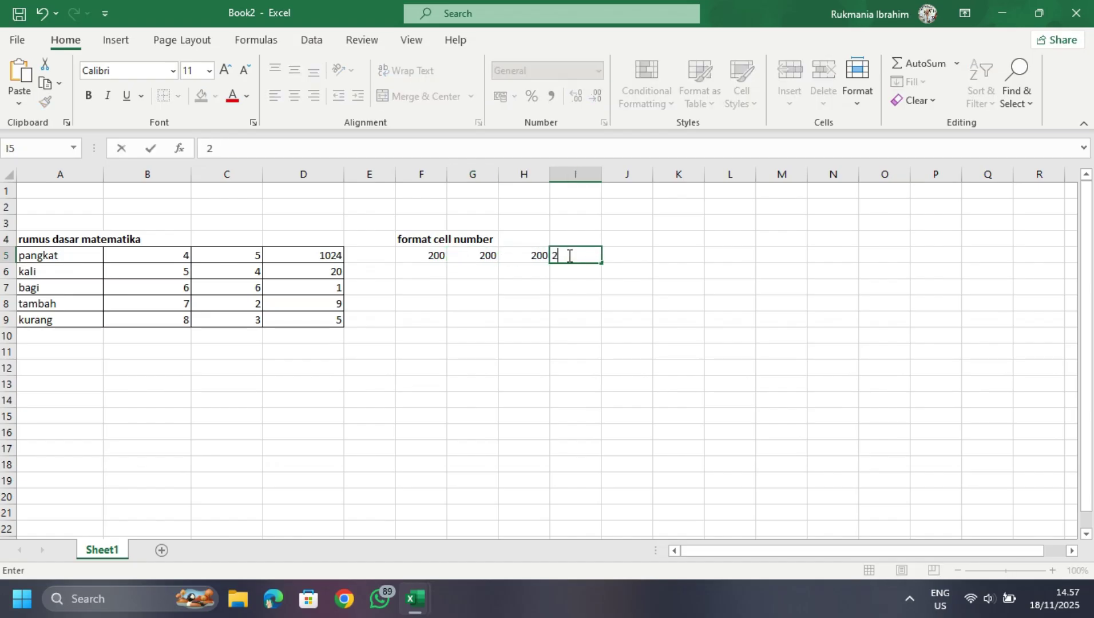
# - Apply the Rp Indonesian accounting format to cell F5 and the Euro (€ 123) accounting format to G5
pyautogui.click(422, 256)
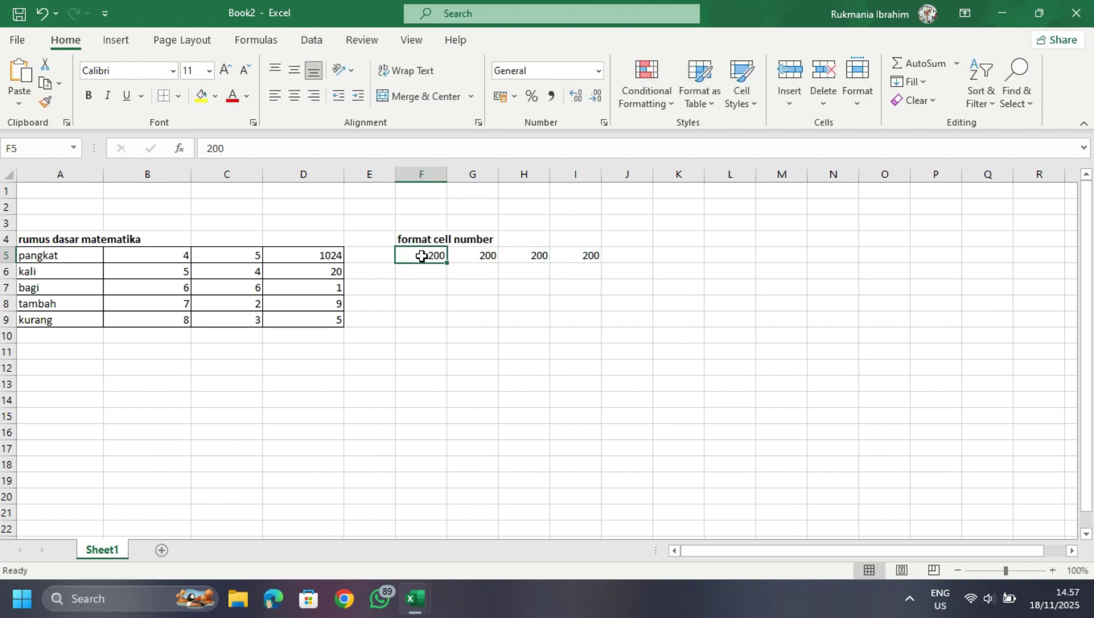
pyautogui.click(513, 97)
pyautogui.click(528, 118)
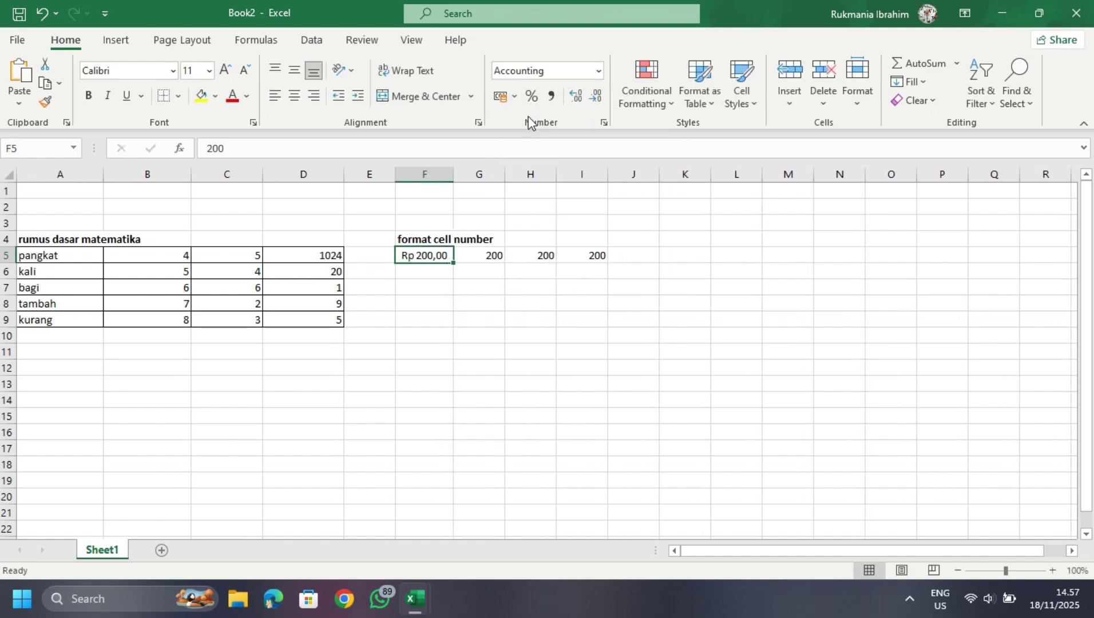
pyautogui.click(495, 255)
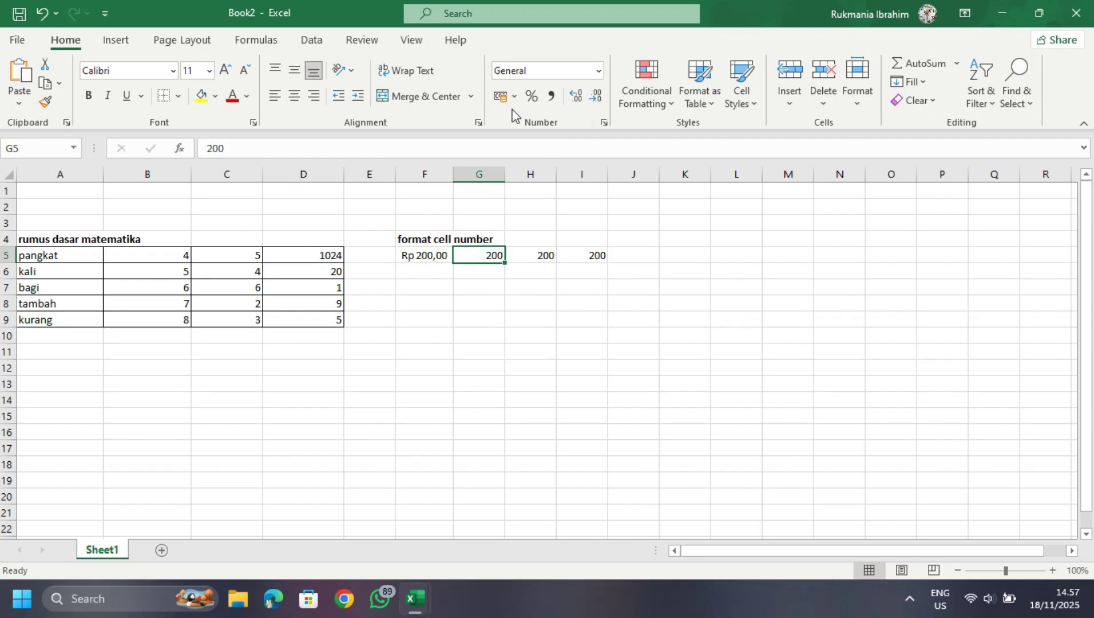
pyautogui.click(514, 95)
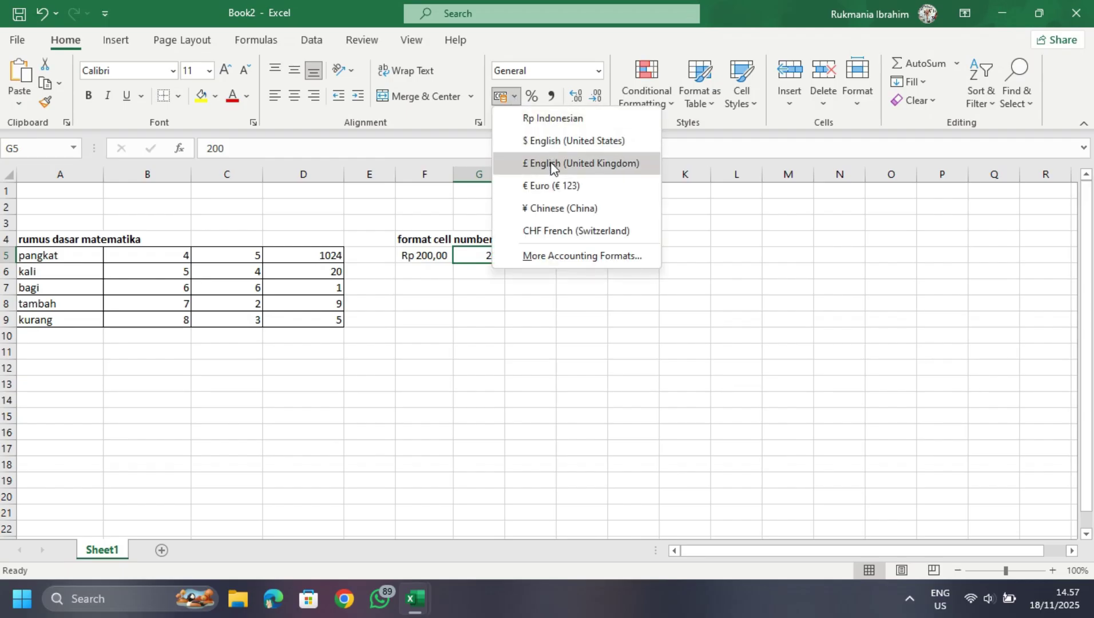
pyautogui.click(554, 186)
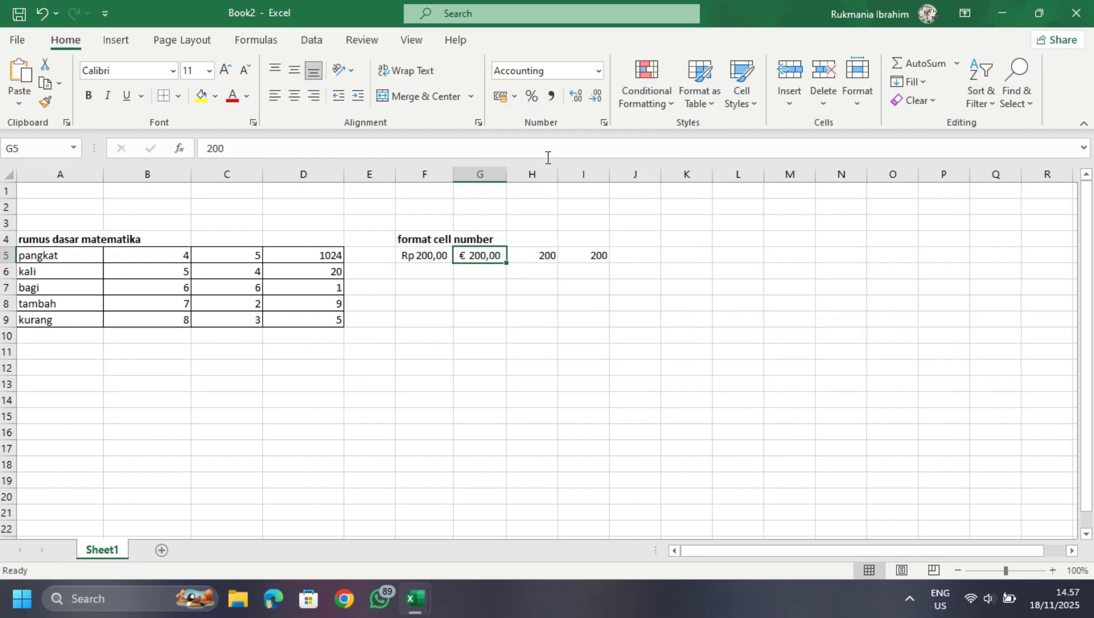
# - Apply the percentage format without decimals to the sample value in cell H5
pyautogui.click(551, 256)
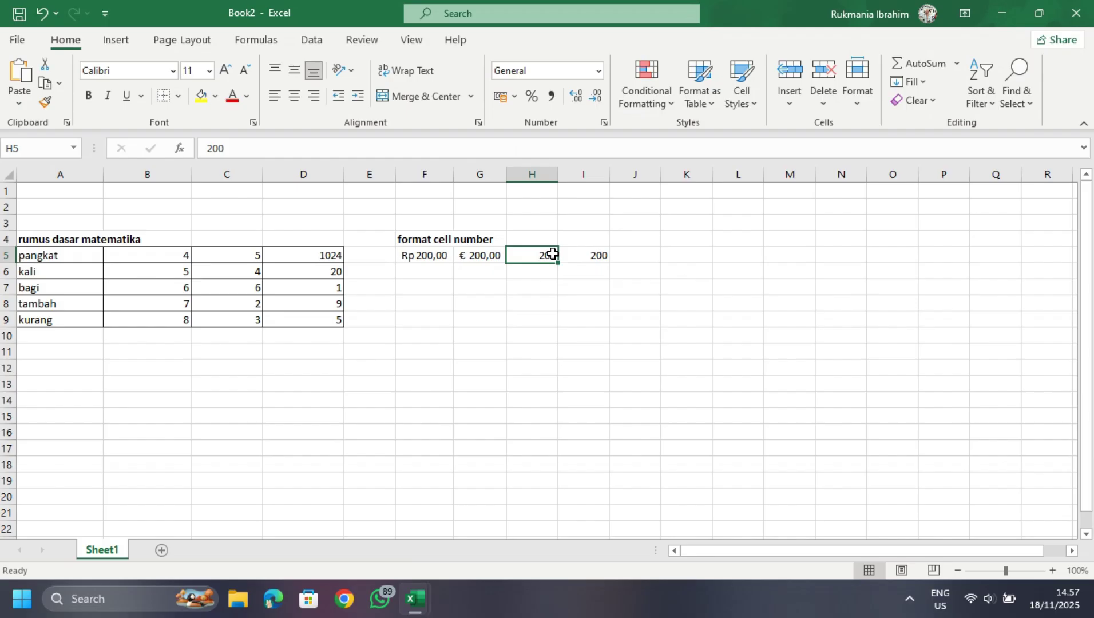
pyautogui.click(532, 97)
pyautogui.click(514, 97)
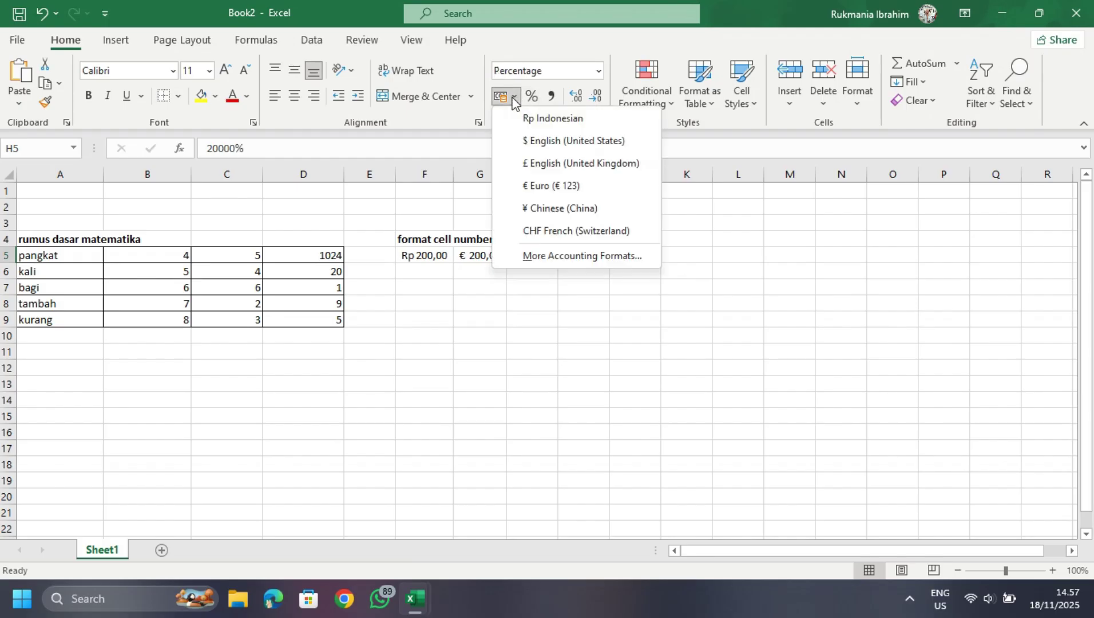
pyautogui.click(536, 99)
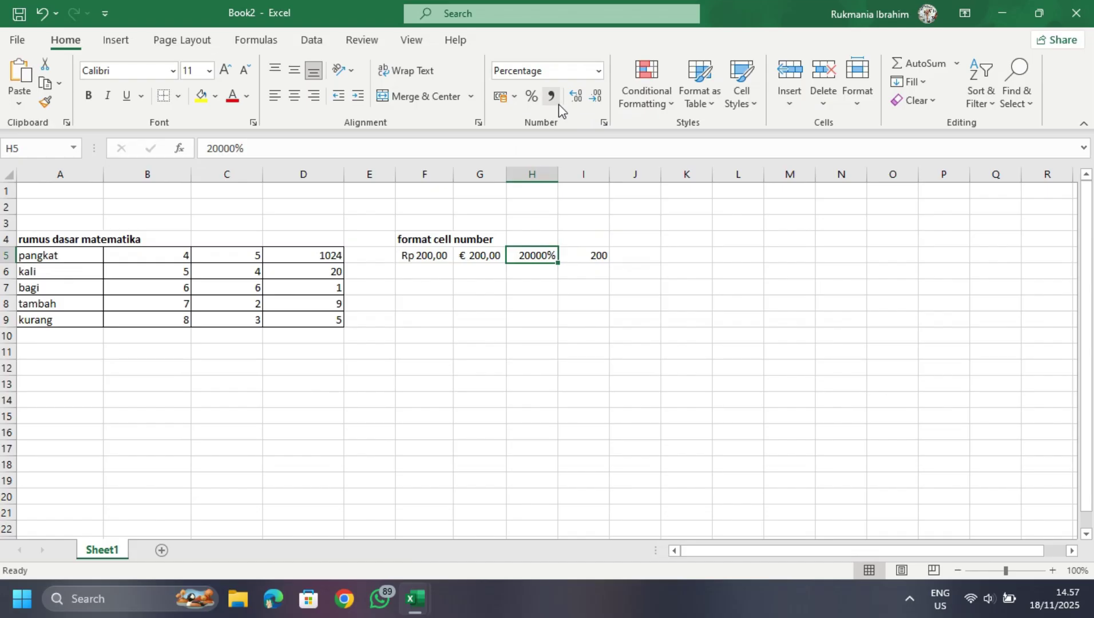
pyautogui.click(576, 99)
pyautogui.click(596, 99)
# - Apply the comma style to the sample value in cell I5
pyautogui.click(590, 263)
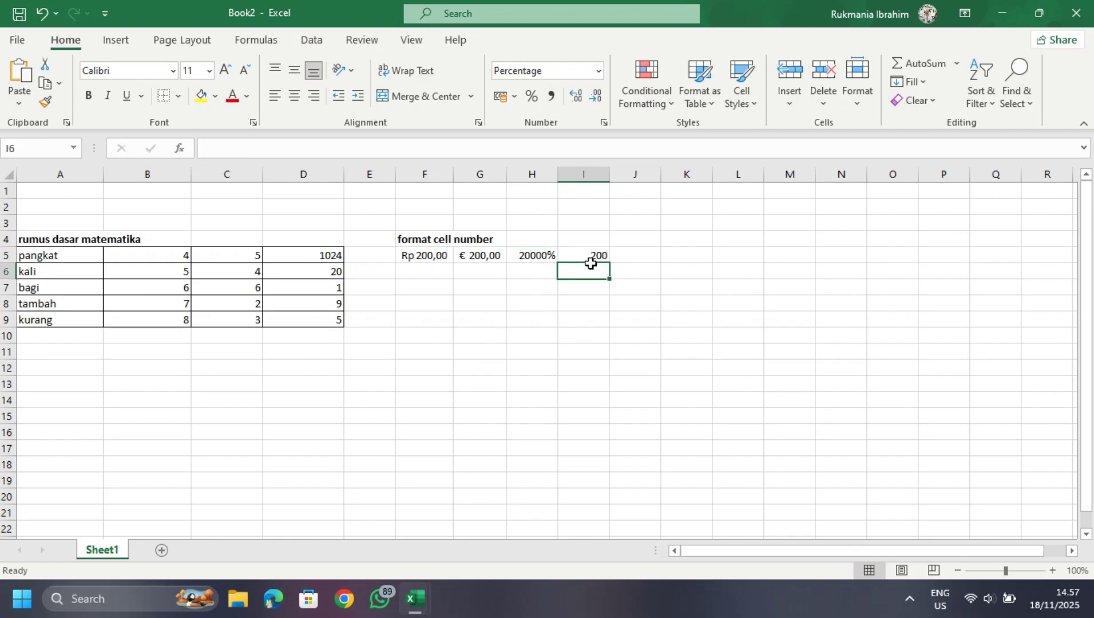
pyautogui.click(591, 256)
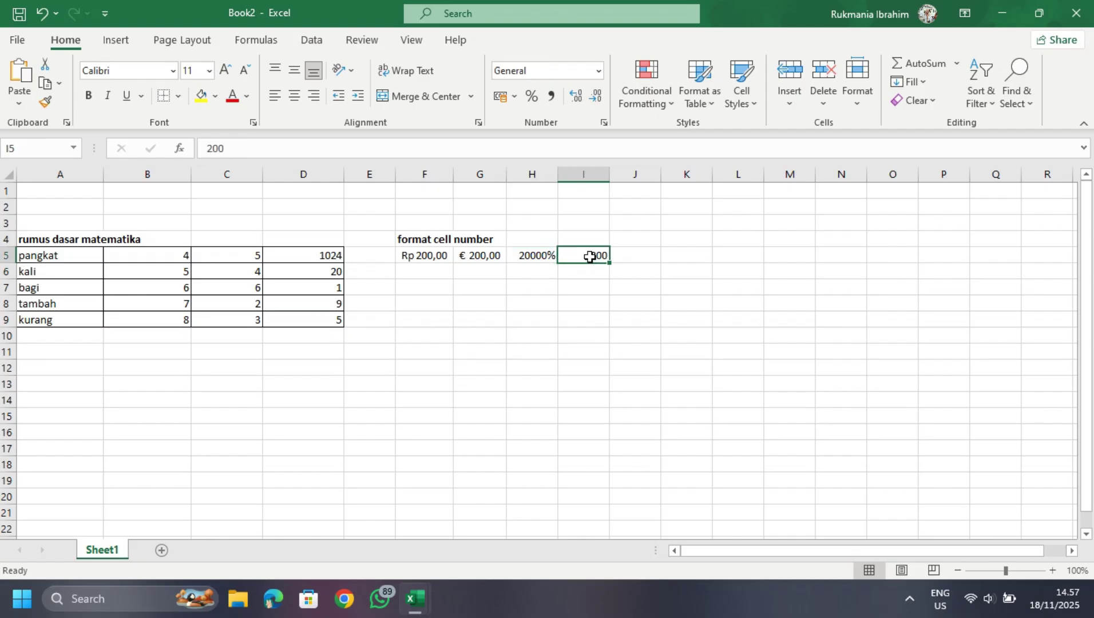
pyautogui.click(552, 98)
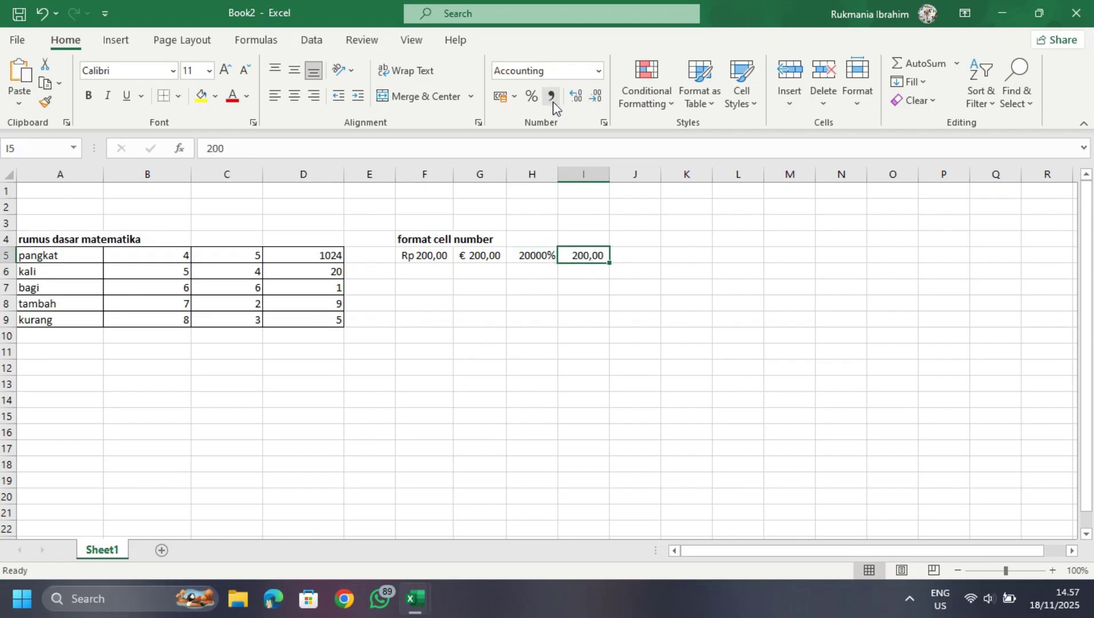
pyautogui.click(411, 291)
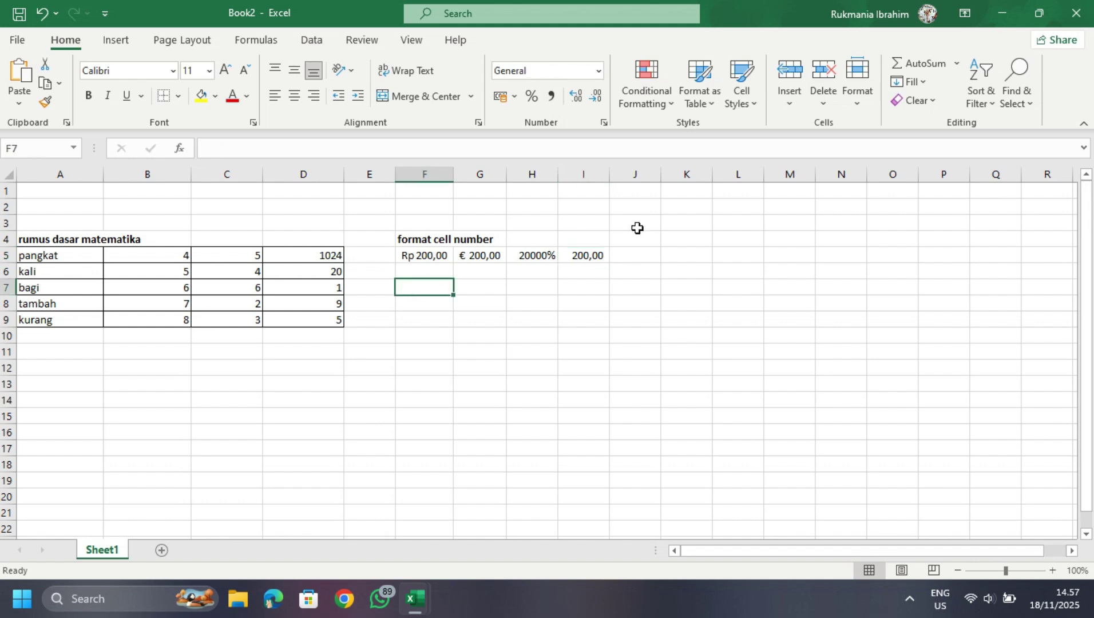
# - Enter the heading "border" in cell K4 and make it bold
pyautogui.click(688, 235)
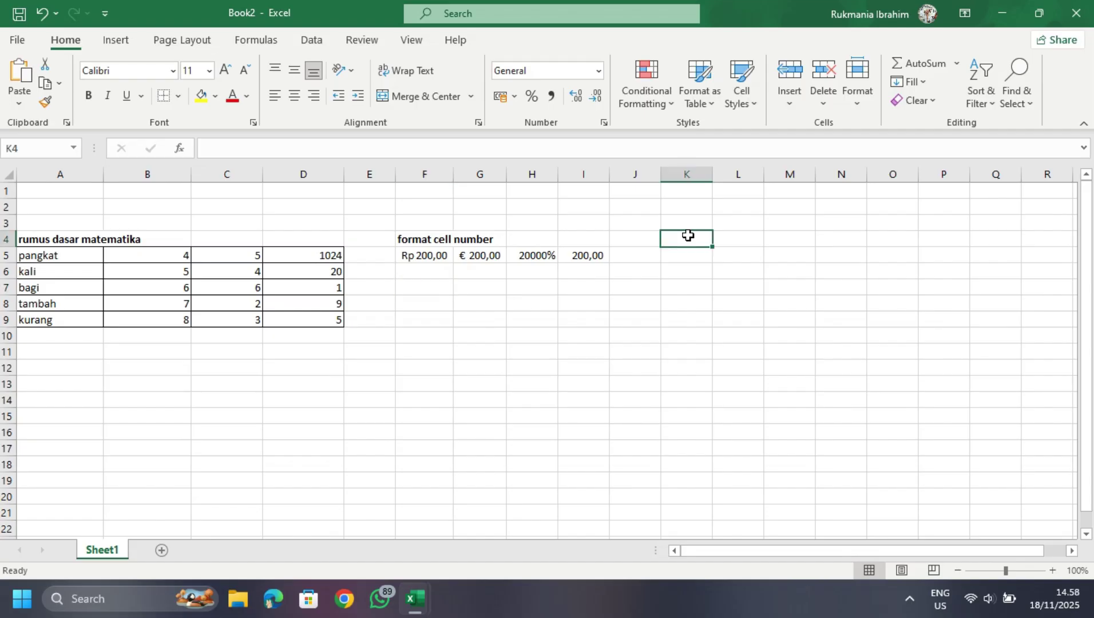
pyautogui.write('bor')
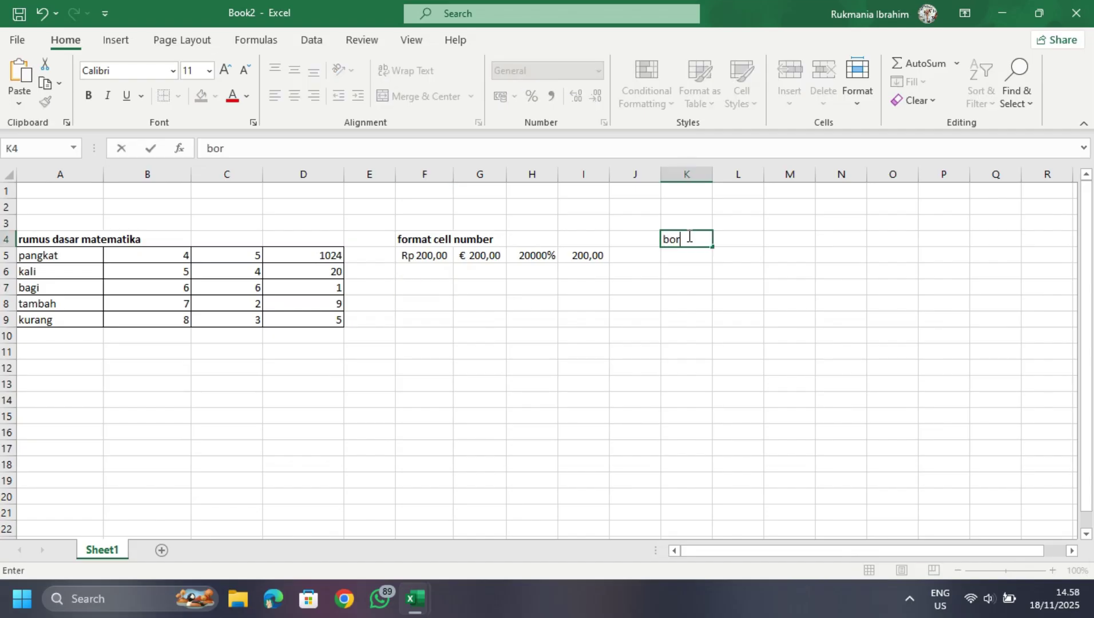
pyautogui.write('der')
pyautogui.hotkey('ctrl', 'b')
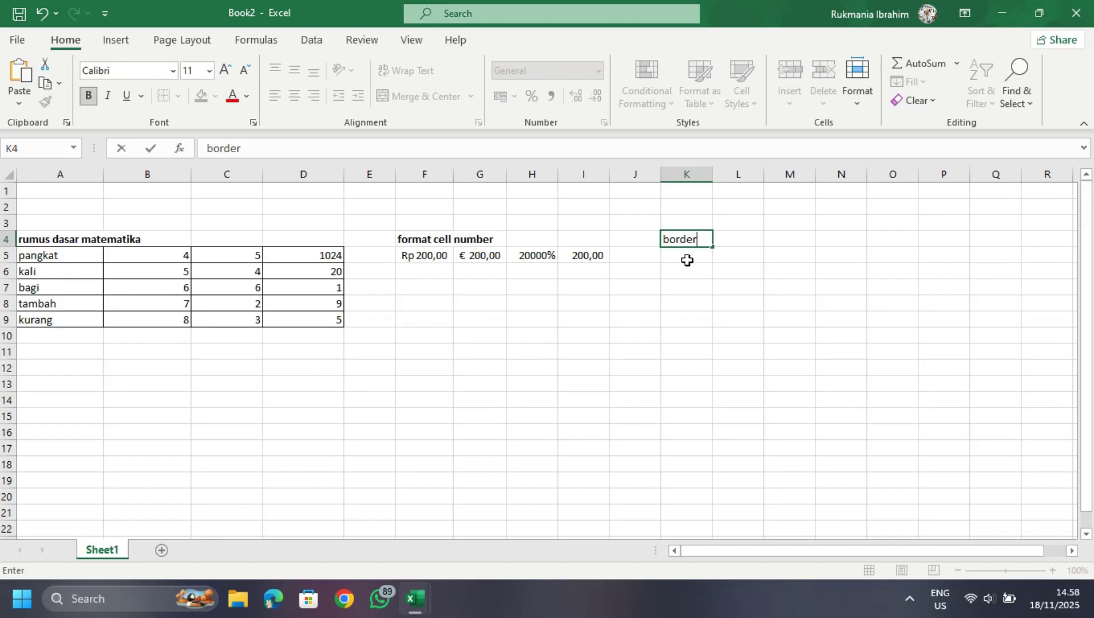
pyautogui.click(688, 256)
pyautogui.click(684, 237)
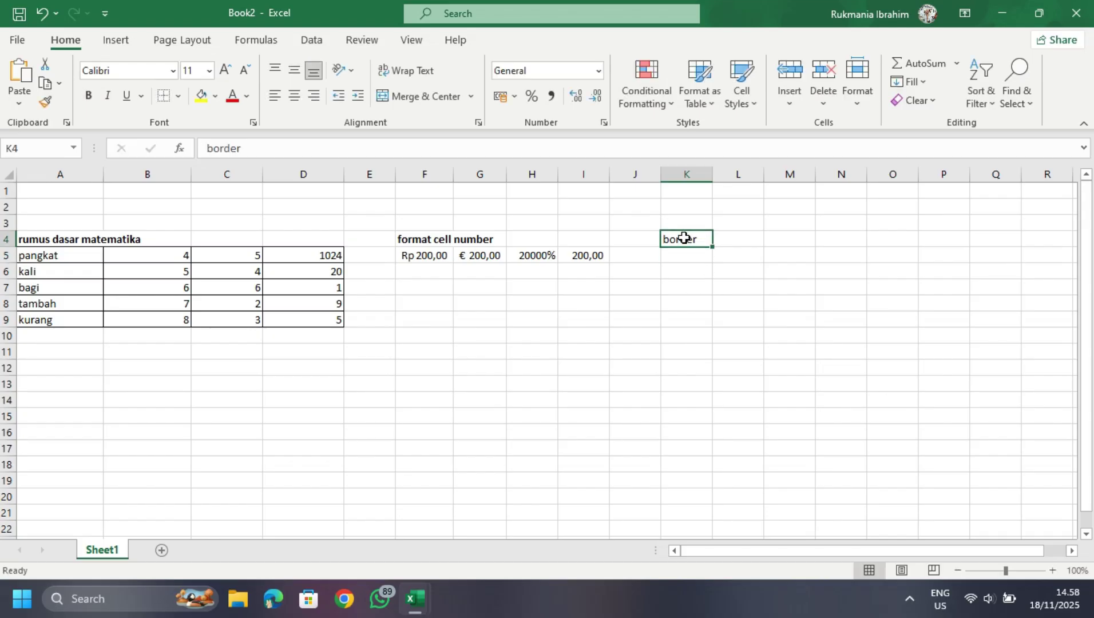
pyautogui.hotkey('ctrl', 'b')
# - Apply all borders to the cell range K5:L6 under the "border" heading
pyautogui.moveTo(688, 254); pyautogui.dragTo(763, 278)
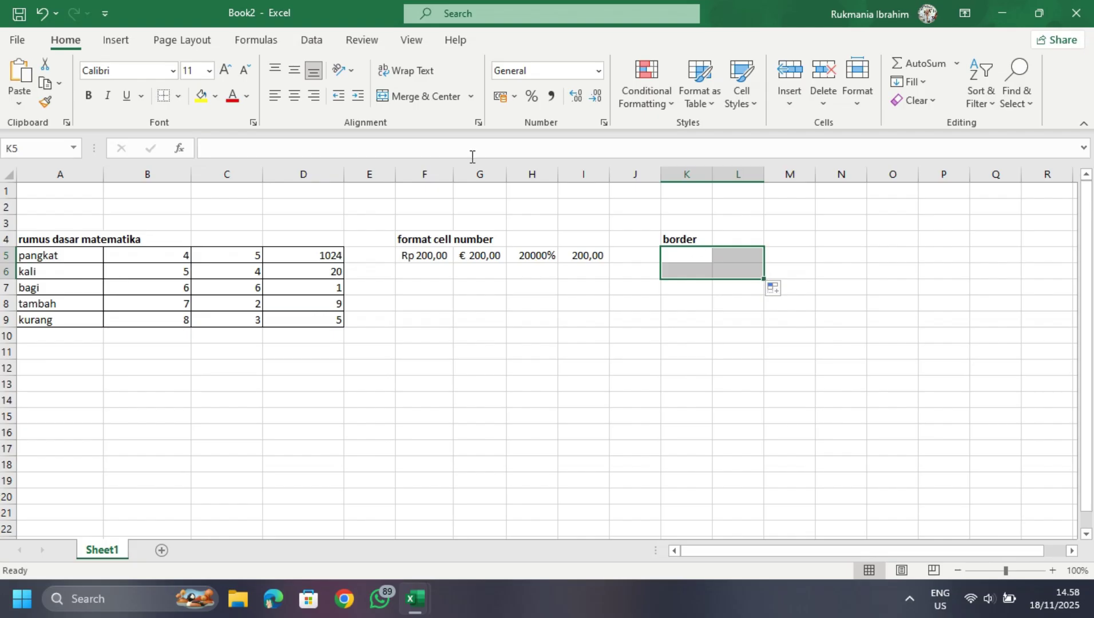
pyautogui.click(178, 95)
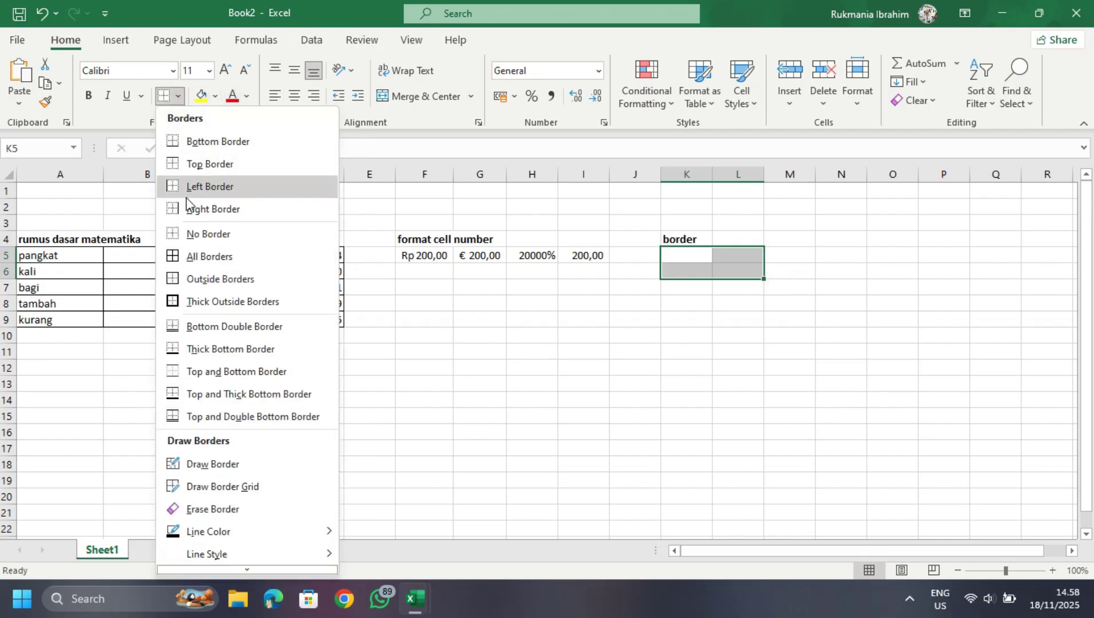
pyautogui.click(203, 256)
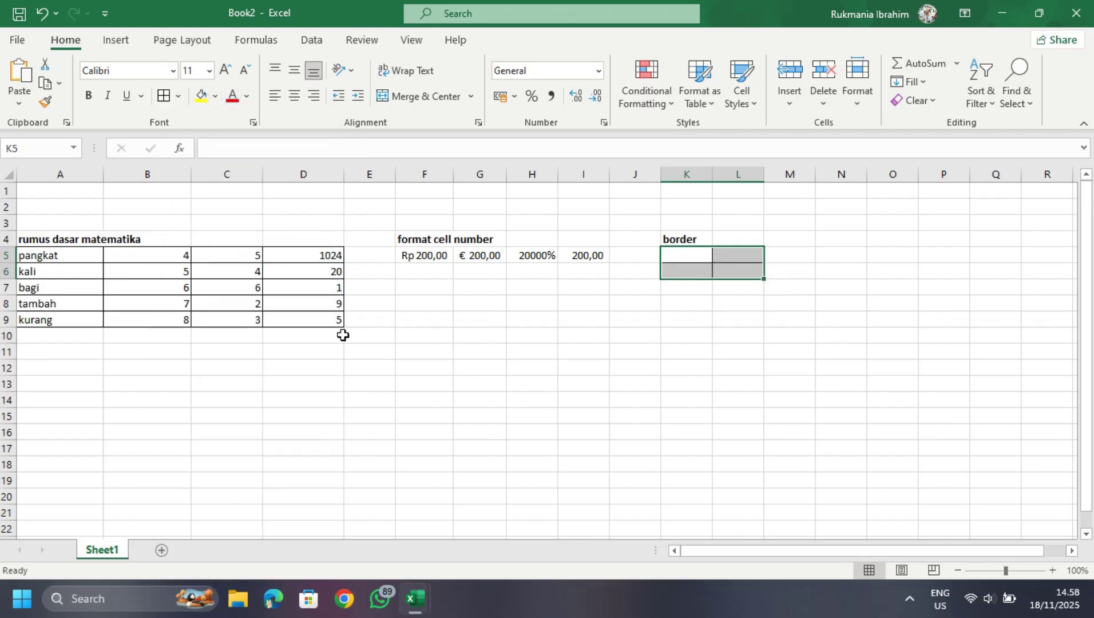
pyautogui.click(365, 362)
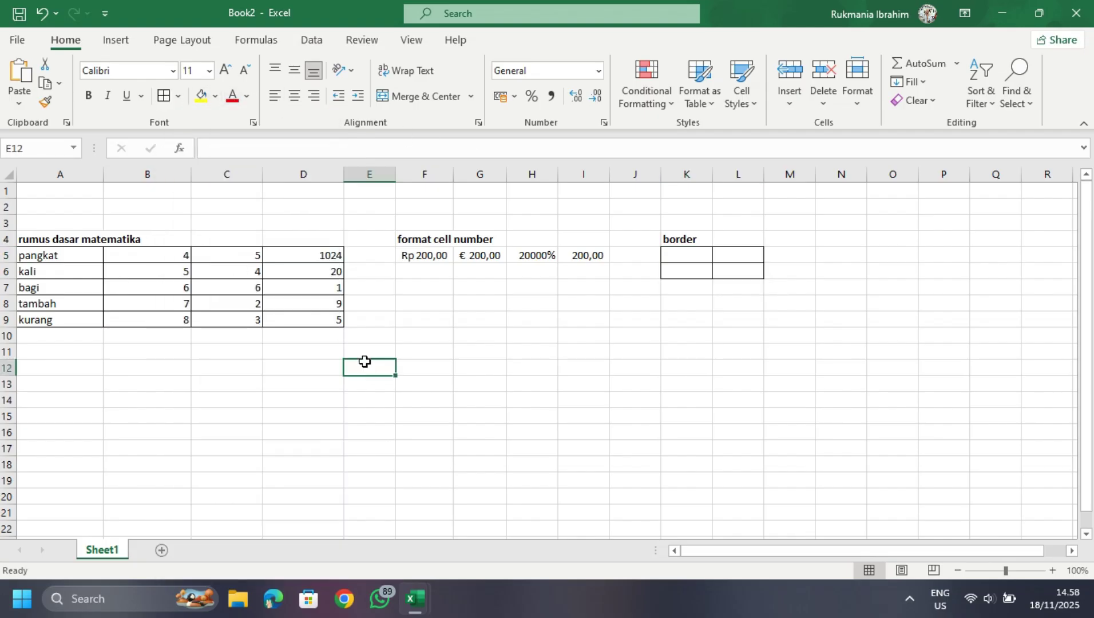
pyautogui.click(821, 238)
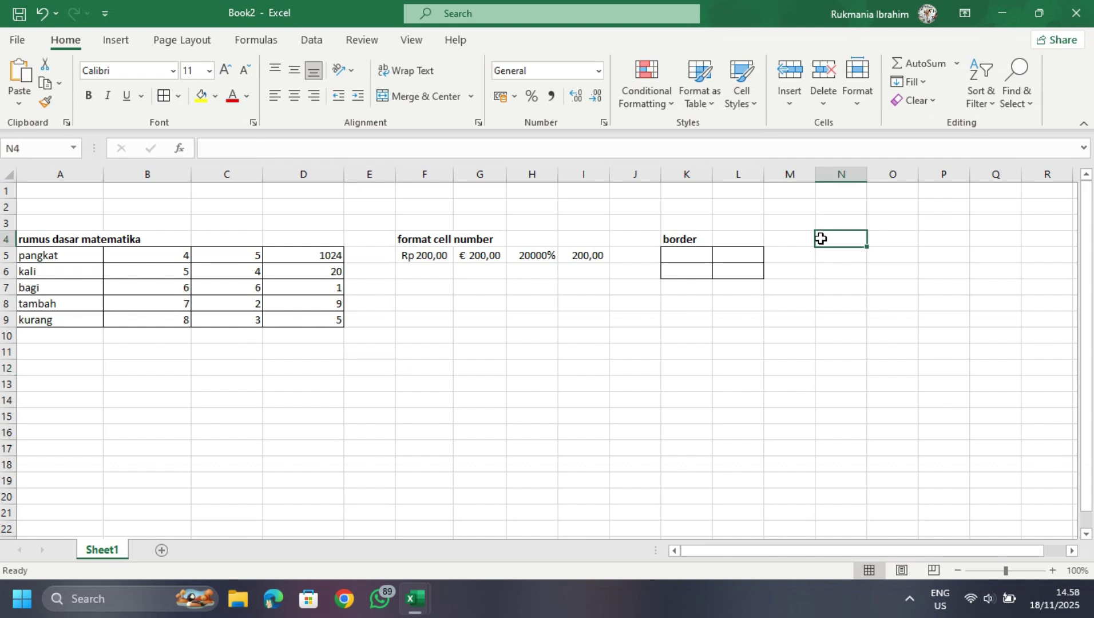
pyautogui.click(833, 194)
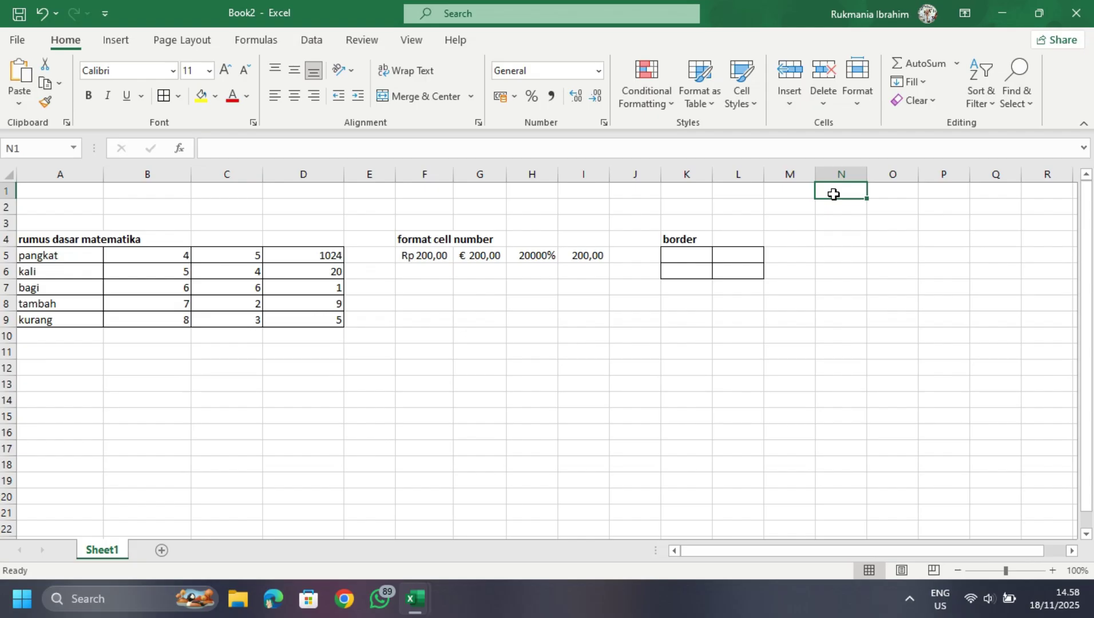
pyautogui.write('wrap')
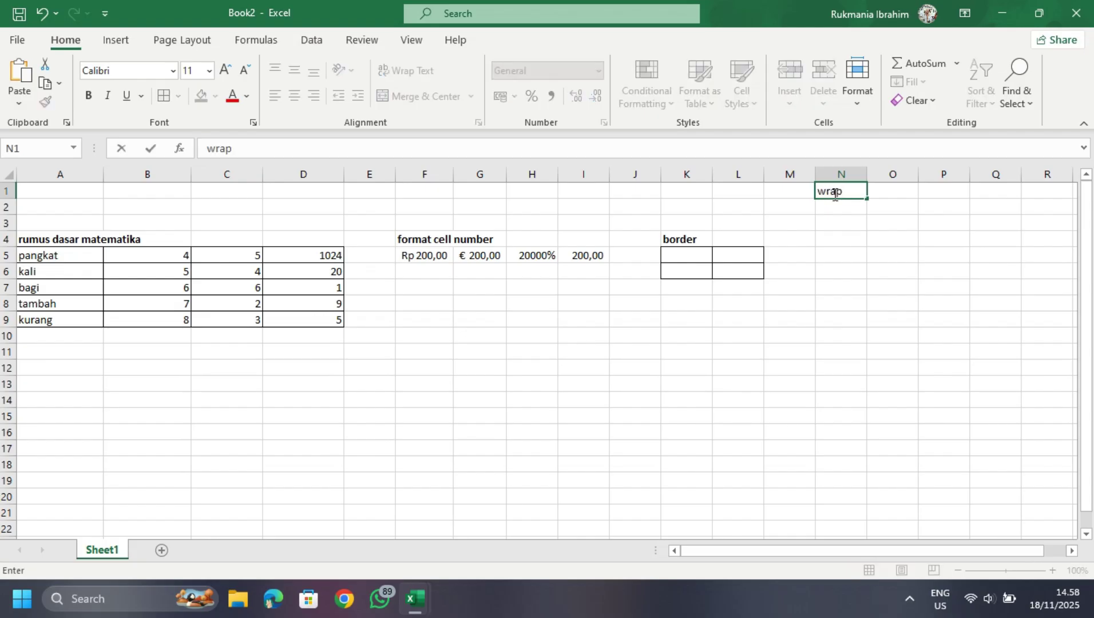
pyautogui.press('BackSpace')
pyautogui.press('BackSpace')
pyautogui.press('BackSpace')
pyautogui.press('BackSpace')
# - Enter the bold heading "wrap text" in cell M1
pyautogui.click(793, 196)
pyautogui.hotkey('ctrl', 'b')
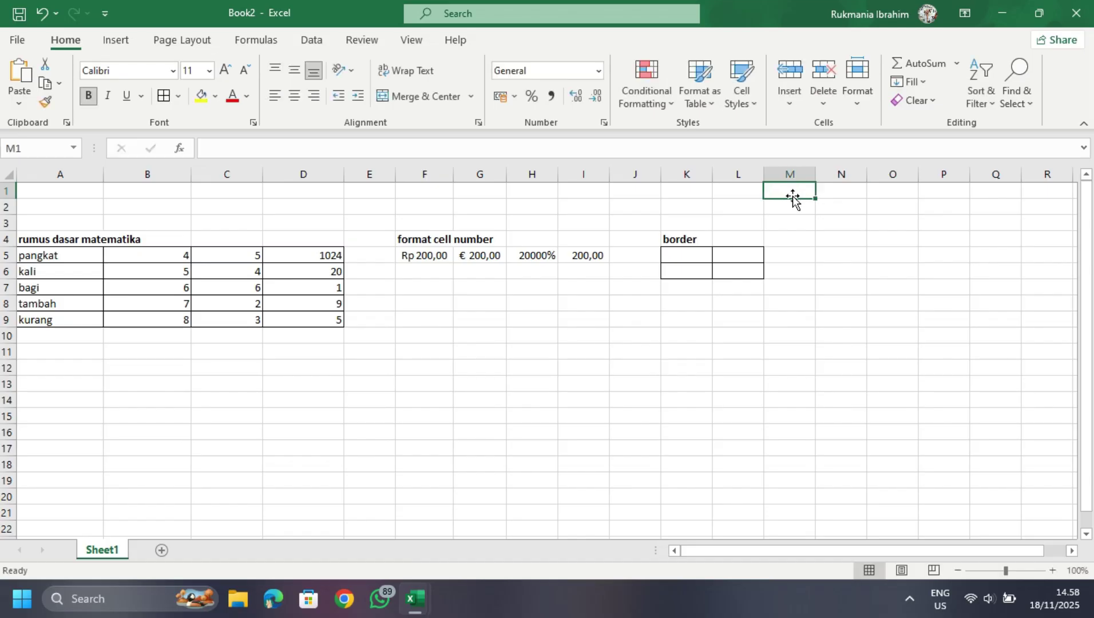
pyautogui.write('wrap')
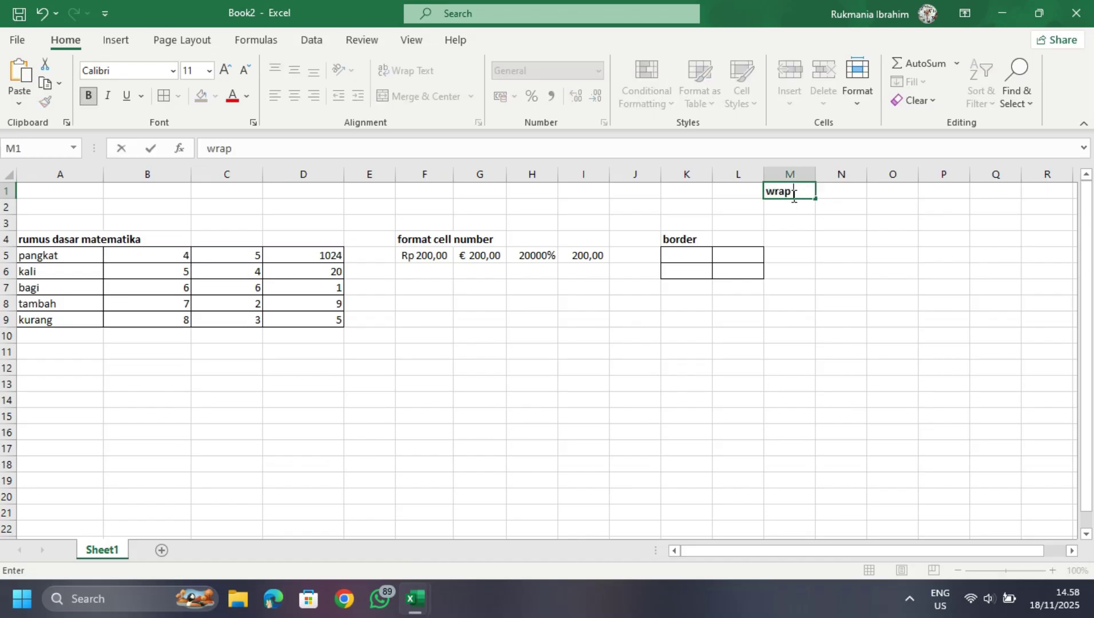
pyautogui.write(' teks')
pyautogui.write('xt')
pyautogui.press('Return')
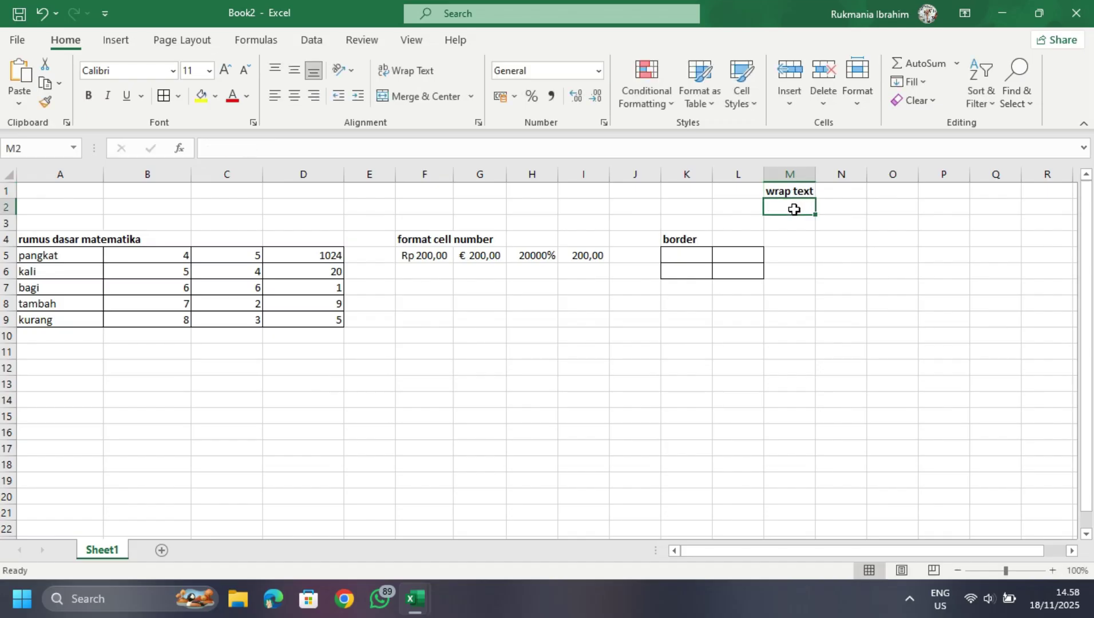
# - Enter "mata kuliah" in cell M2 and wrap its text within the cell
pyautogui.write('mata ku')
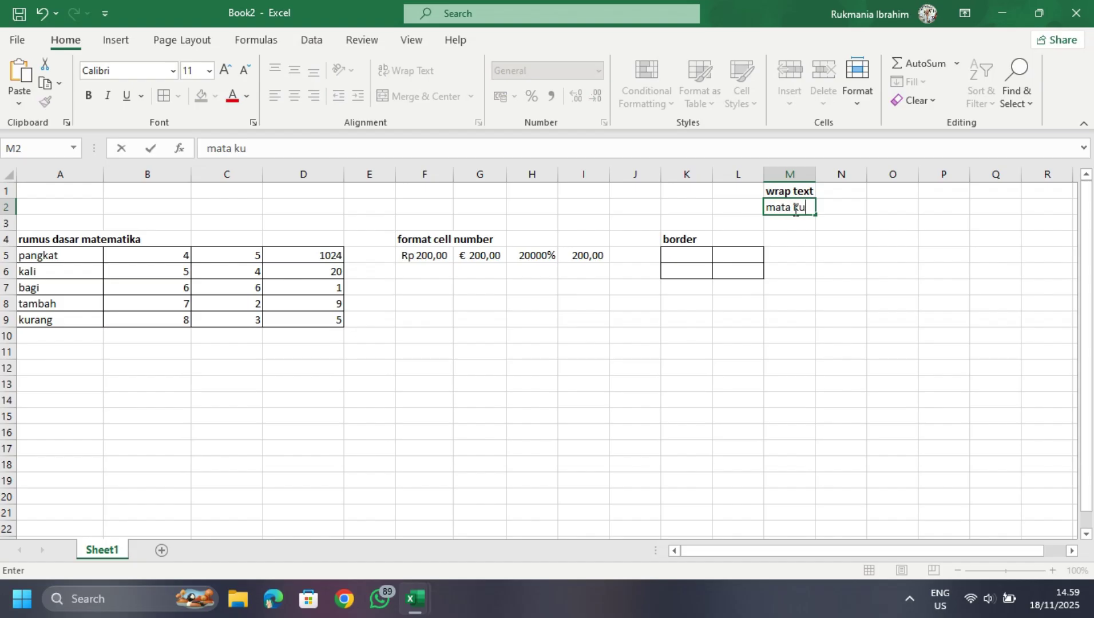
pyautogui.write('liah')
pyautogui.click(857, 222)
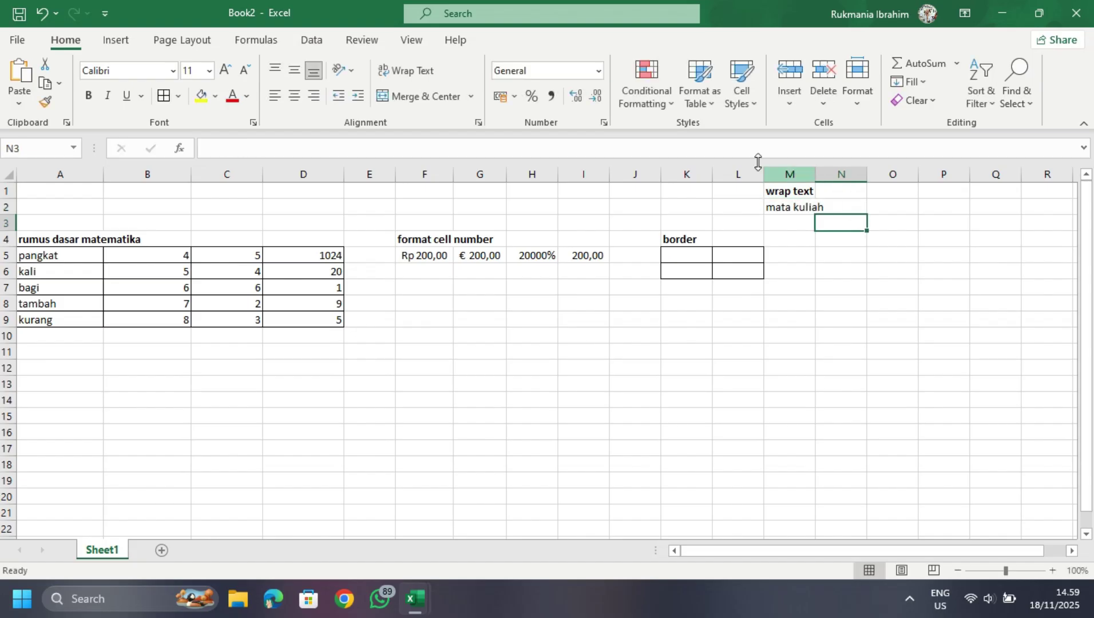
pyautogui.click(795, 206)
pyautogui.click(424, 72)
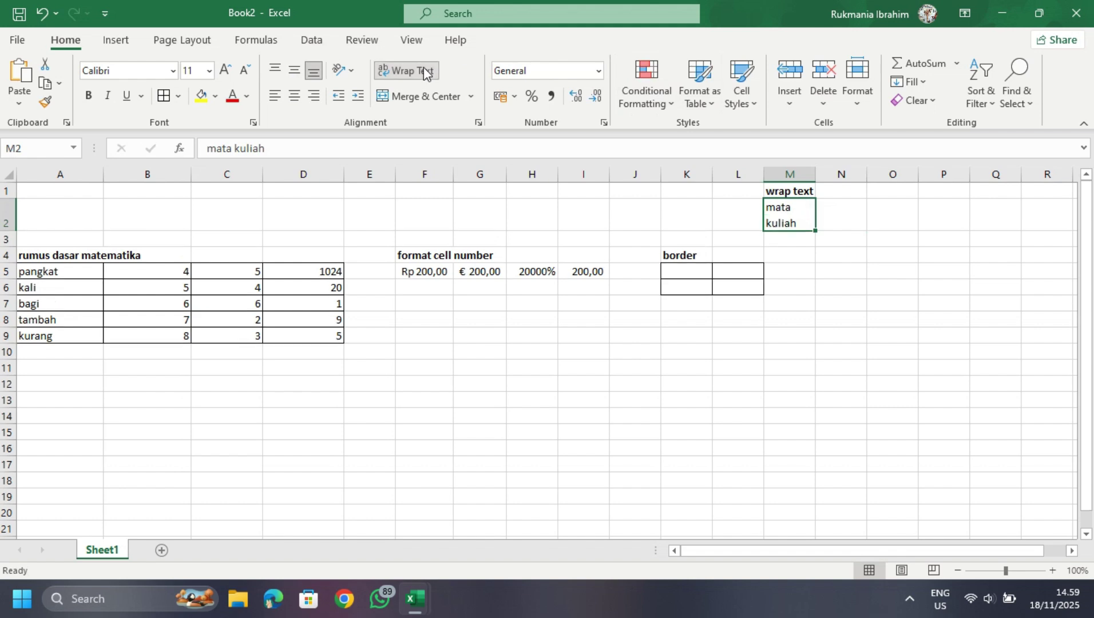
# - Enter a bold heading for the merge and center example in cell A11
pyautogui.click(54, 370)
pyautogui.click(54, 384)
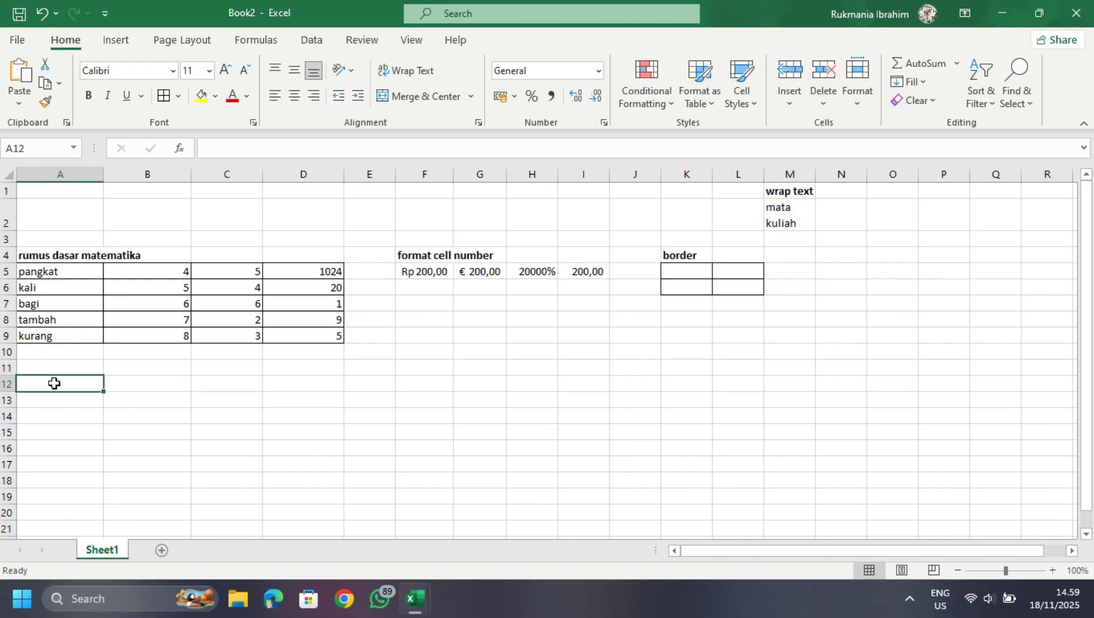
pyautogui.click(53, 368)
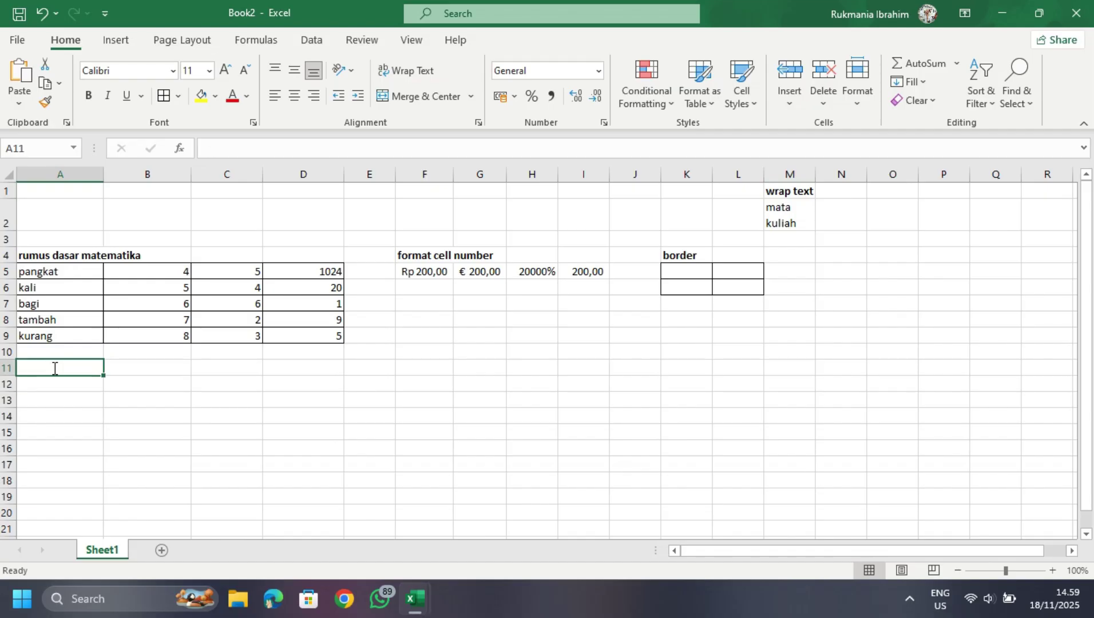
pyautogui.write('mber')
pyautogui.press('BackSpace')
pyautogui.press('BackSpace')
pyautogui.press('BackSpace')
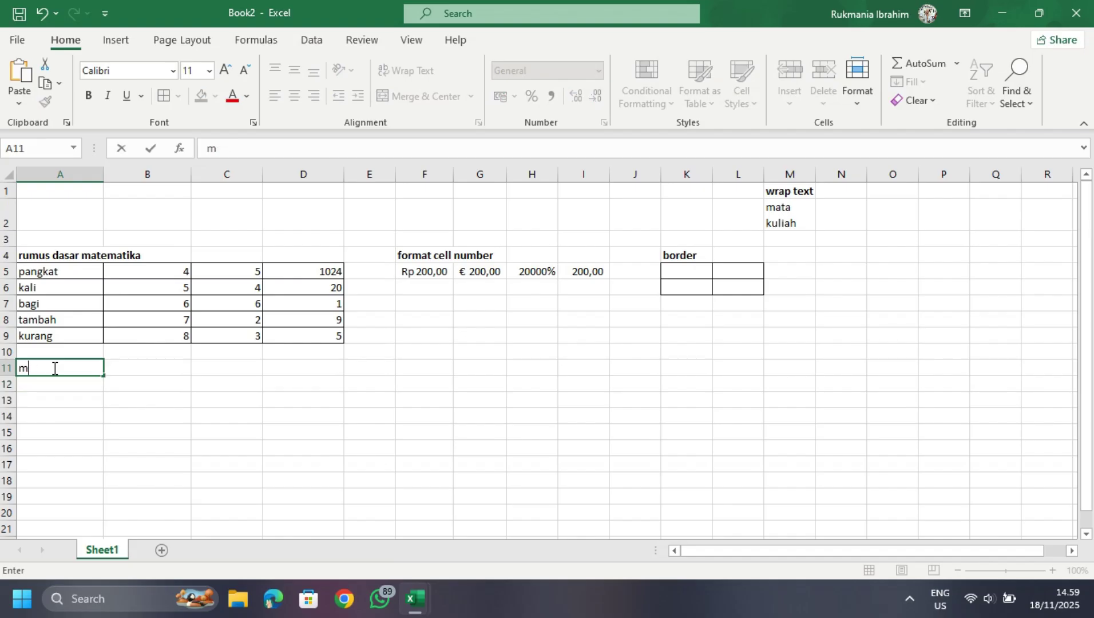
pyautogui.hotkey('ctrl', 'b')
pyautogui.write(',erge and')
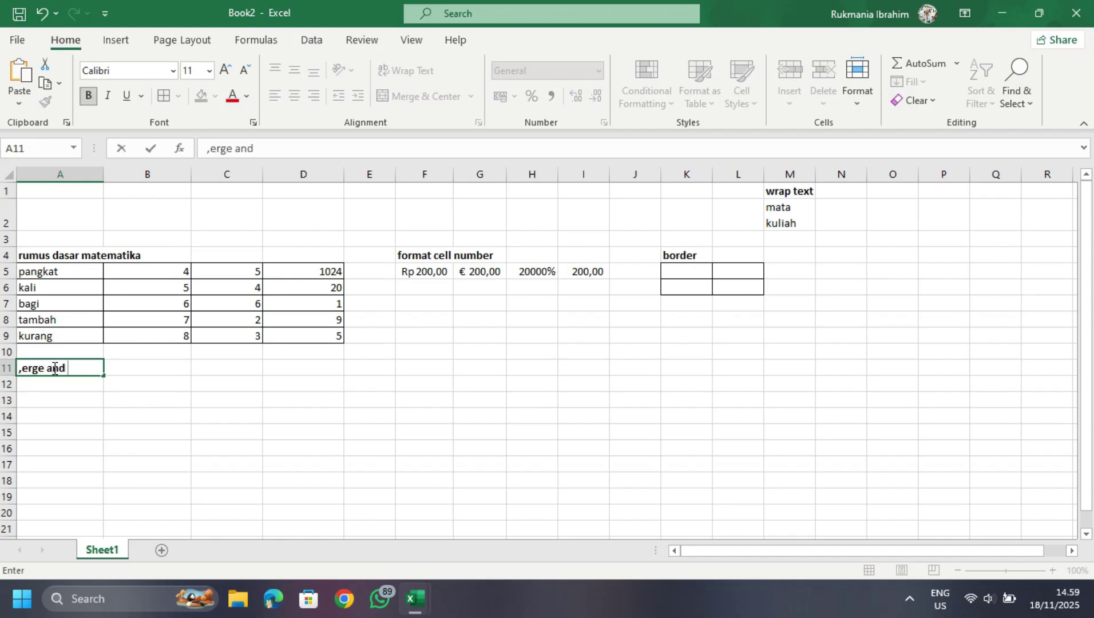
pyautogui.write(' center')
pyautogui.press('Return')
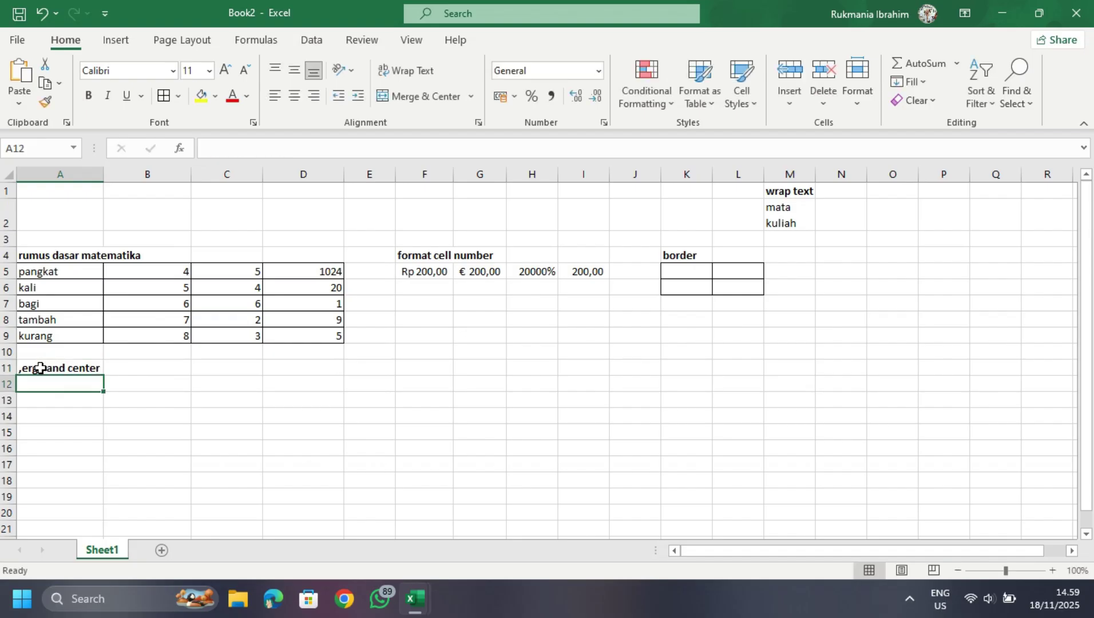
# - Correct the first letter of the heading in cell A11 so it reads "merge and center"
pyautogui.click(26, 369)
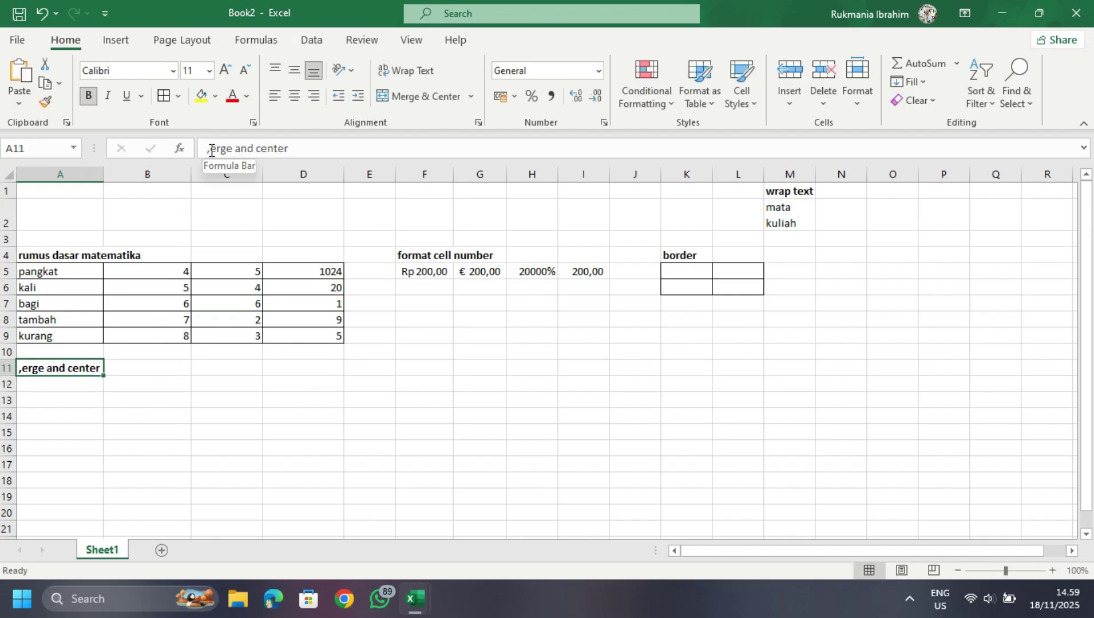
pyautogui.click(209, 150)
pyautogui.press('BackSpace')
pyautogui.write('m')
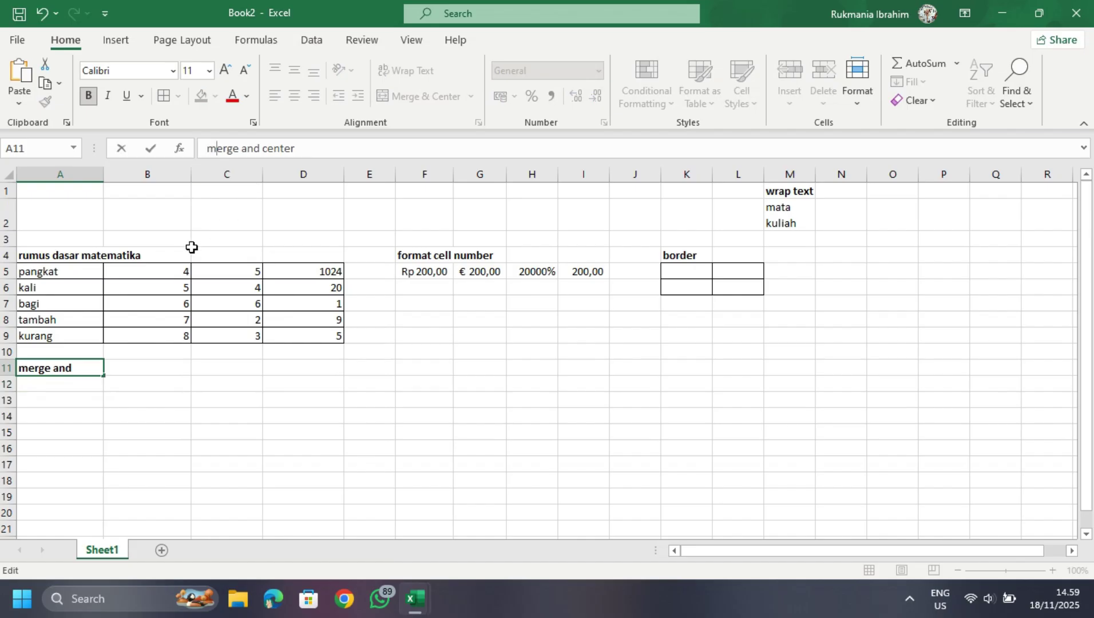
pyautogui.click(44, 388)
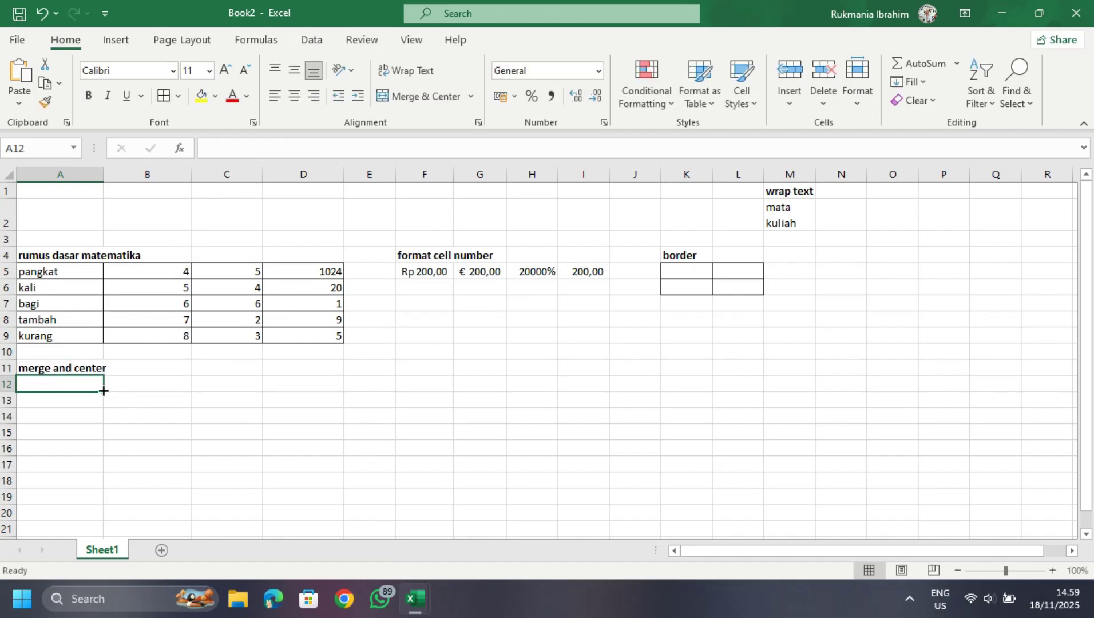
# - Apply outside borders to the cell range A12:C13 under the "merge and center" heading
pyautogui.moveTo(103, 391); pyautogui.dragTo(261, 406)
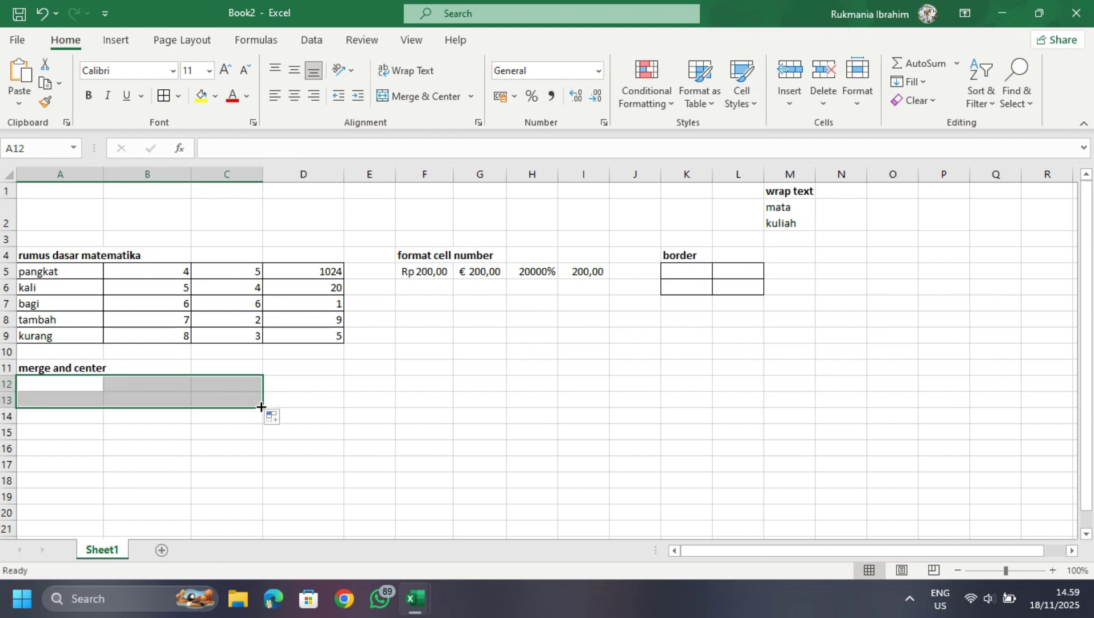
pyautogui.click(162, 394)
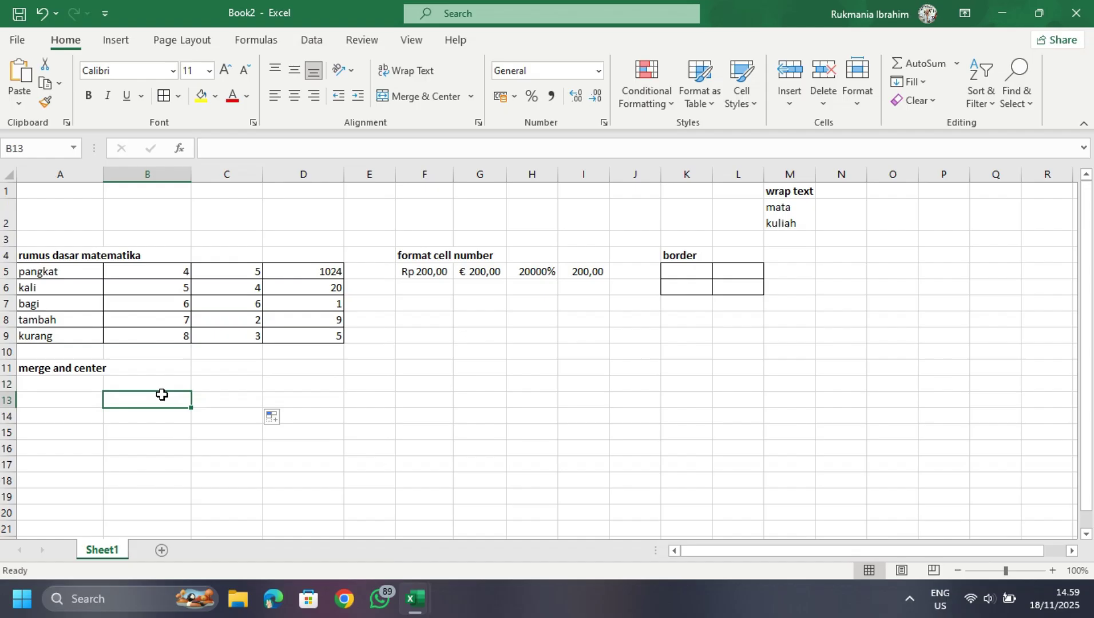
pyautogui.click(74, 384)
pyautogui.moveTo(101, 391); pyautogui.dragTo(264, 410)
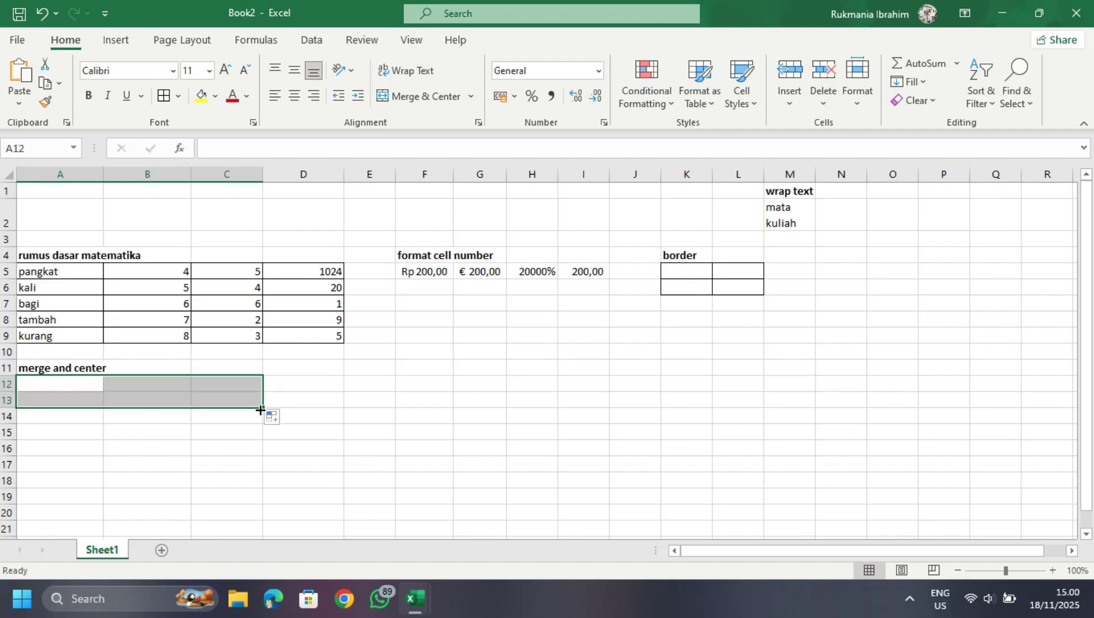
pyautogui.click(180, 96)
pyautogui.click(196, 279)
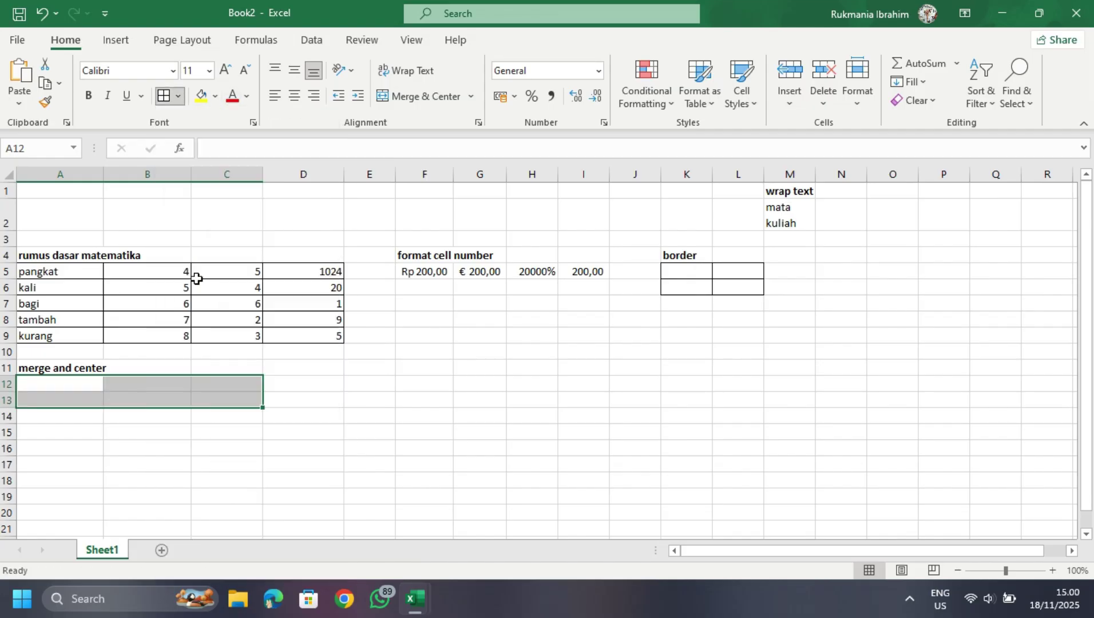
# - Apply all borders to the cells A13:C13 in the second row of the outlined block
pyautogui.moveTo(73, 397); pyautogui.dragTo(217, 405)
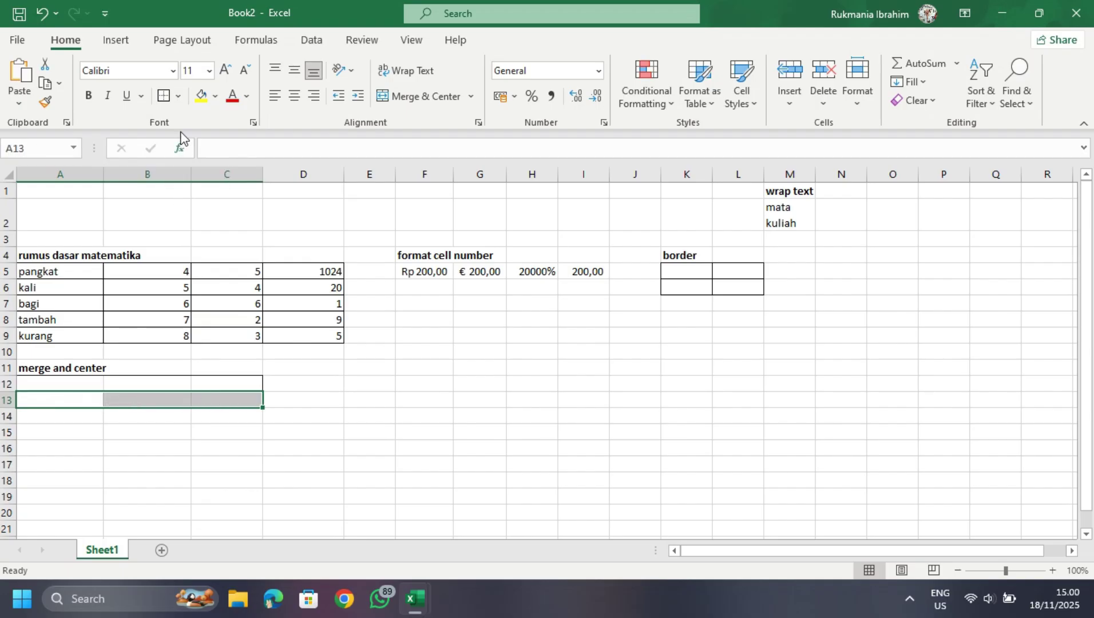
pyautogui.click(177, 97)
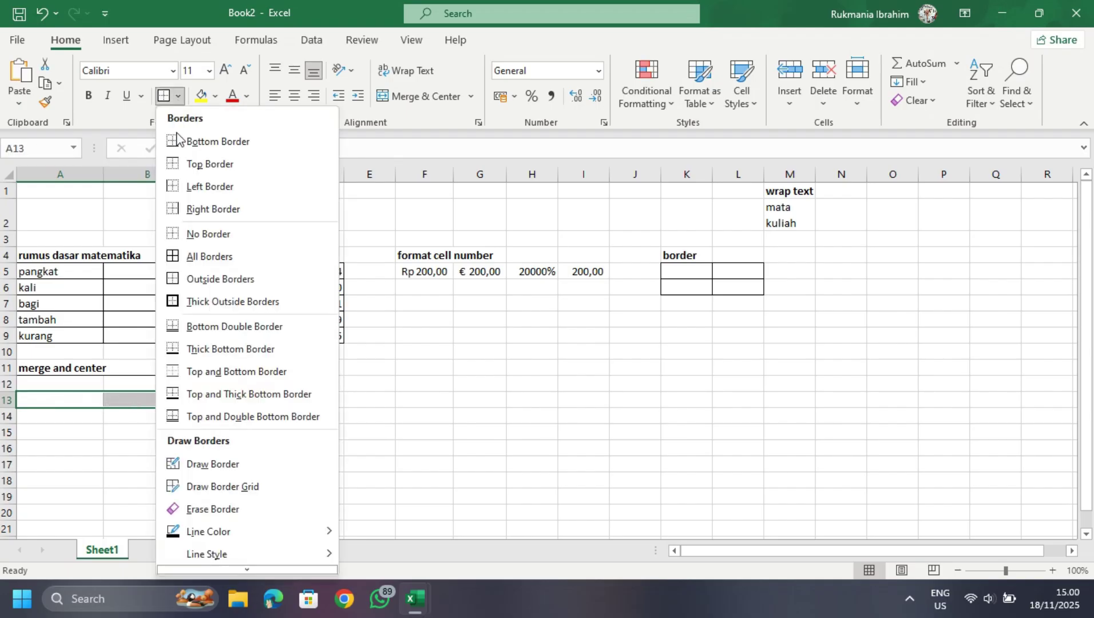
pyautogui.click(185, 259)
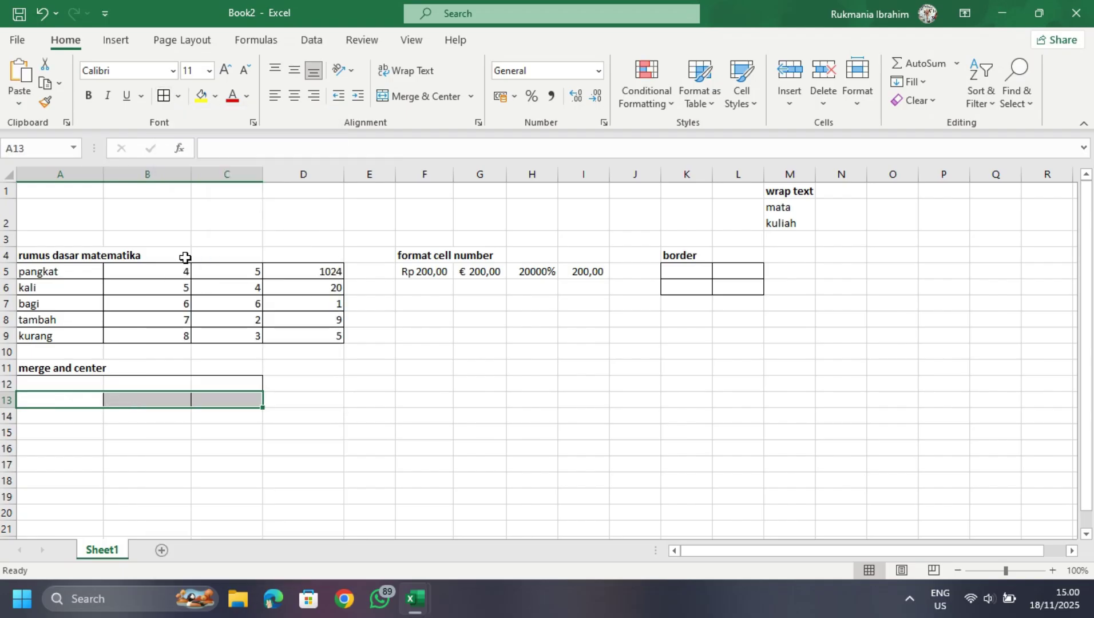
# - Enter "pembagian kelas" in cell A12 as the title of the small bordered table
pyautogui.click(107, 382)
pyautogui.write('p')
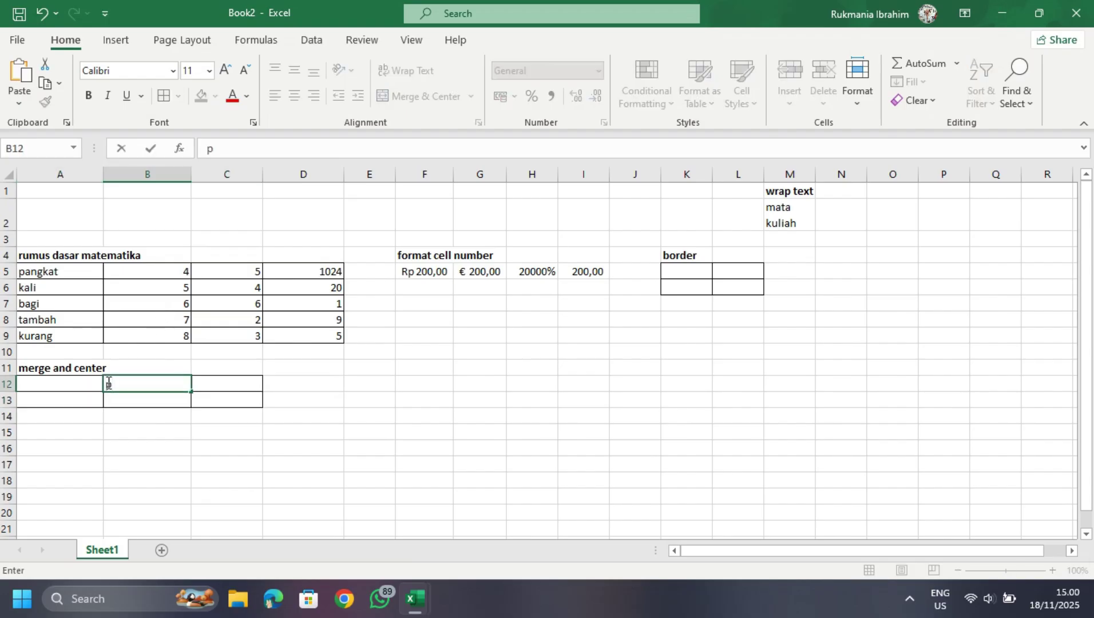
pyautogui.press('BackSpace')
pyautogui.click(95, 383)
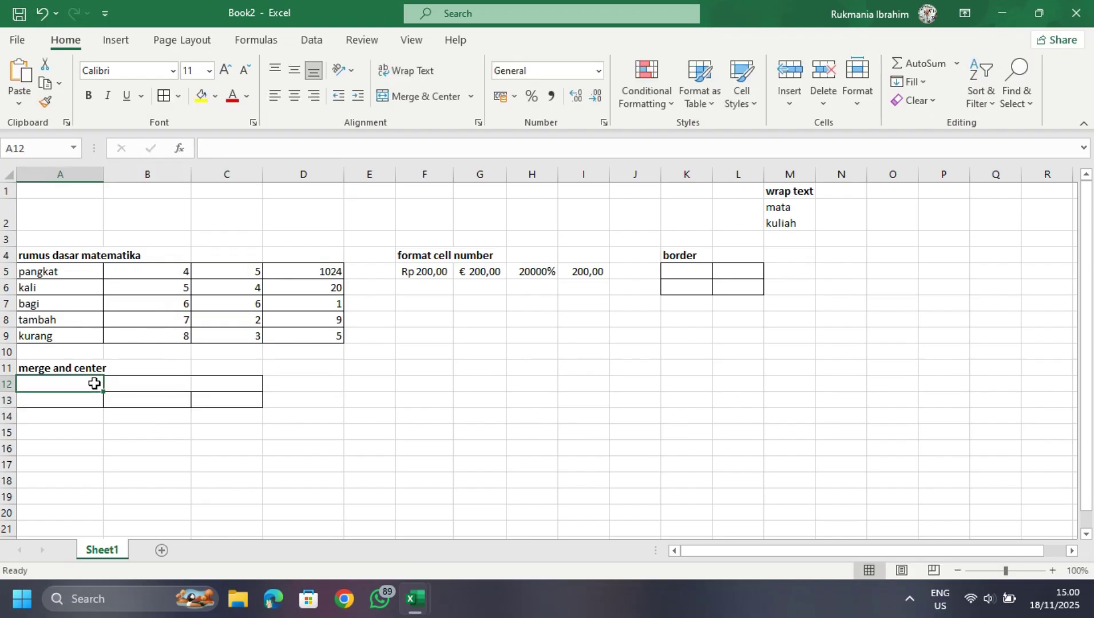
pyautogui.write('pembagian')
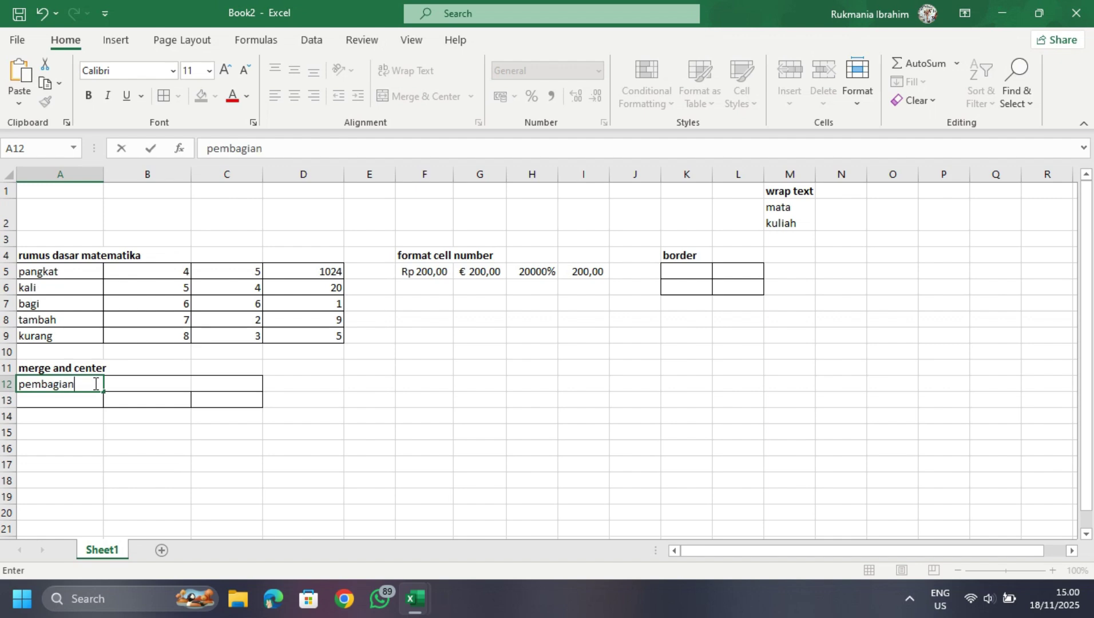
pyautogui.write(' kelas')
# - Enter "ipa", "ips" and "bahasa" in cells A13, B13 and C13
pyautogui.click(85, 401)
pyautogui.write('ipa')
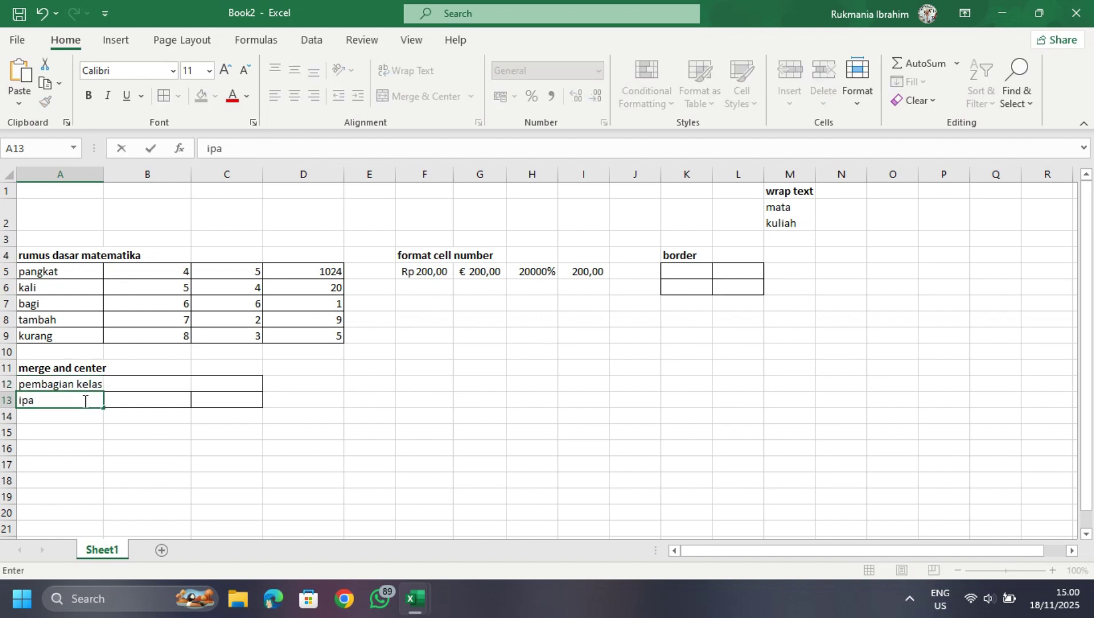
pyautogui.click(112, 400)
pyautogui.write('ips')
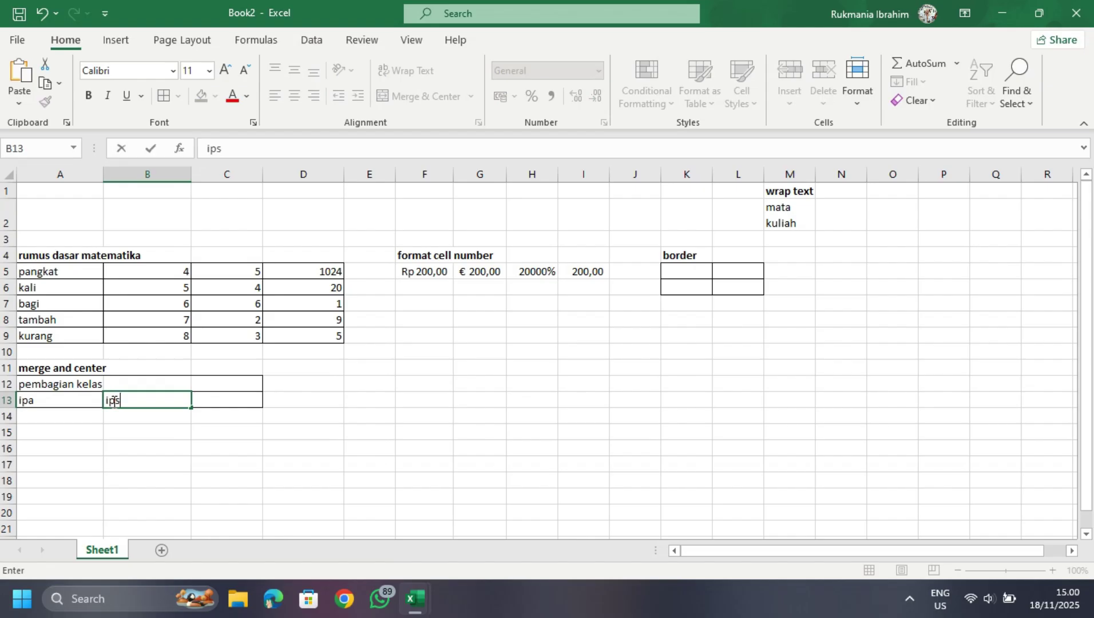
pyautogui.click(198, 400)
pyautogui.write('bah')
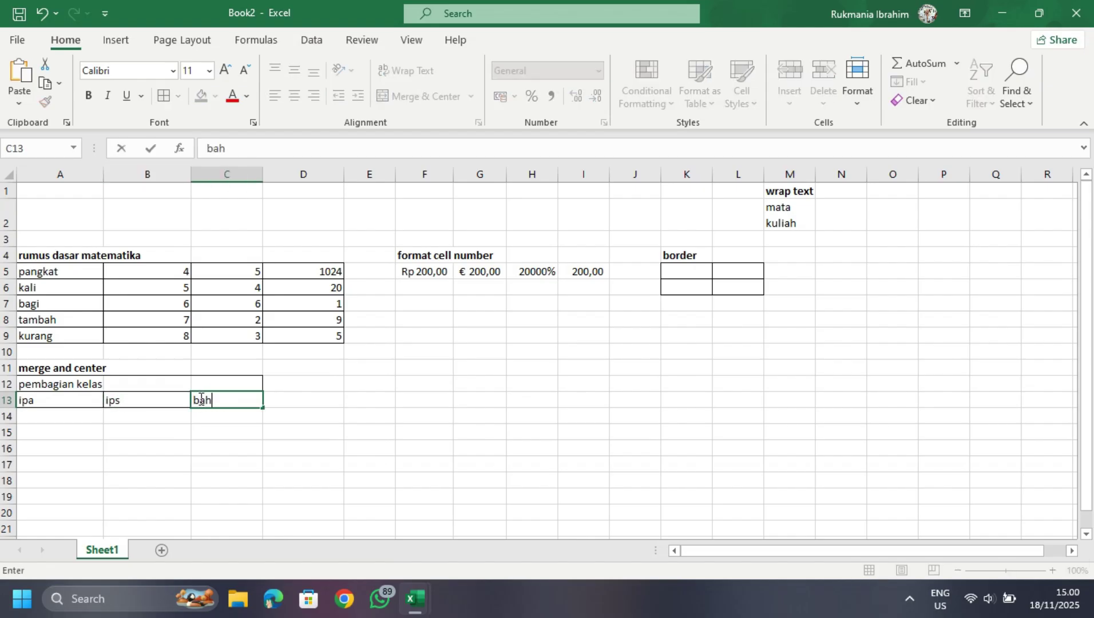
pyautogui.write('asa')
# - Try to merge and center the whole range A12:C13, and undo the merge
pyautogui.moveTo(47, 384); pyautogui.dragTo(240, 401)
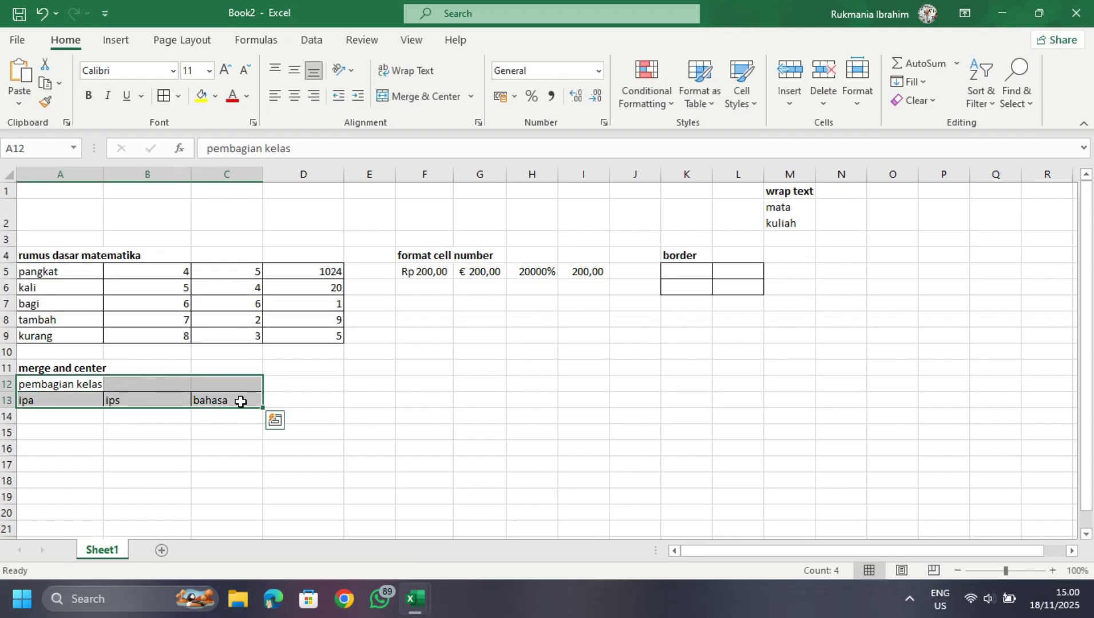
pyautogui.click(415, 92)
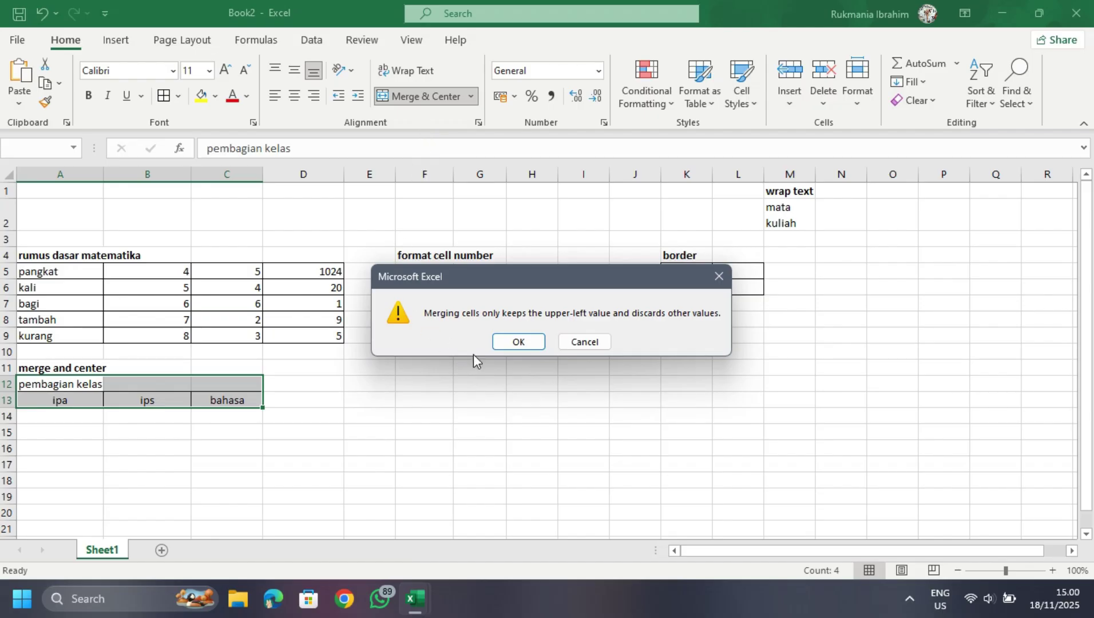
pyautogui.click(509, 343)
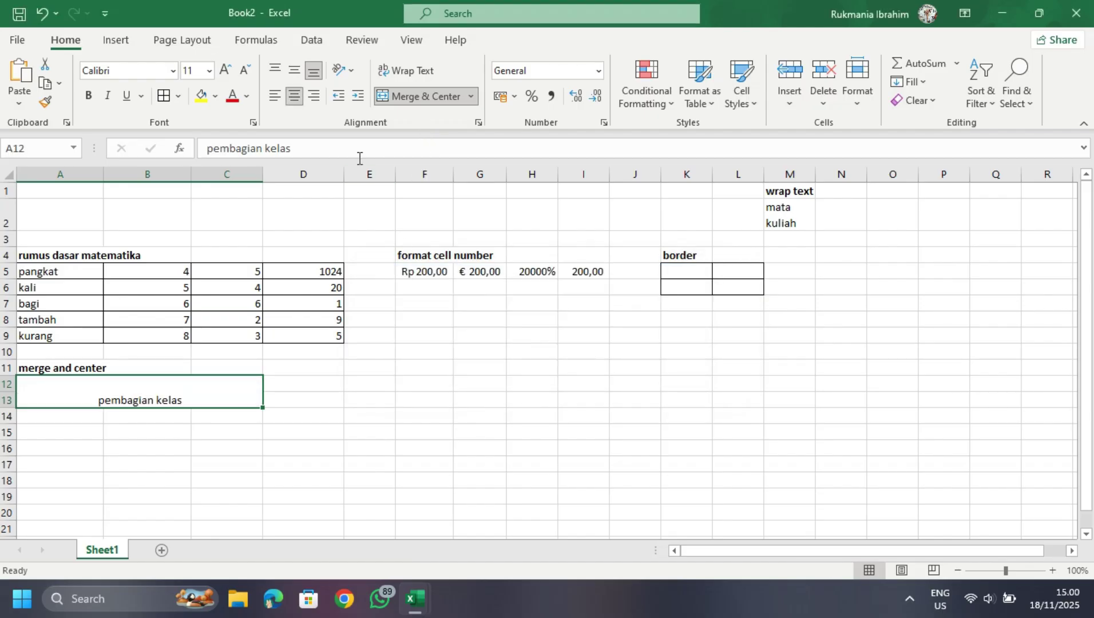
pyautogui.click(45, 14)
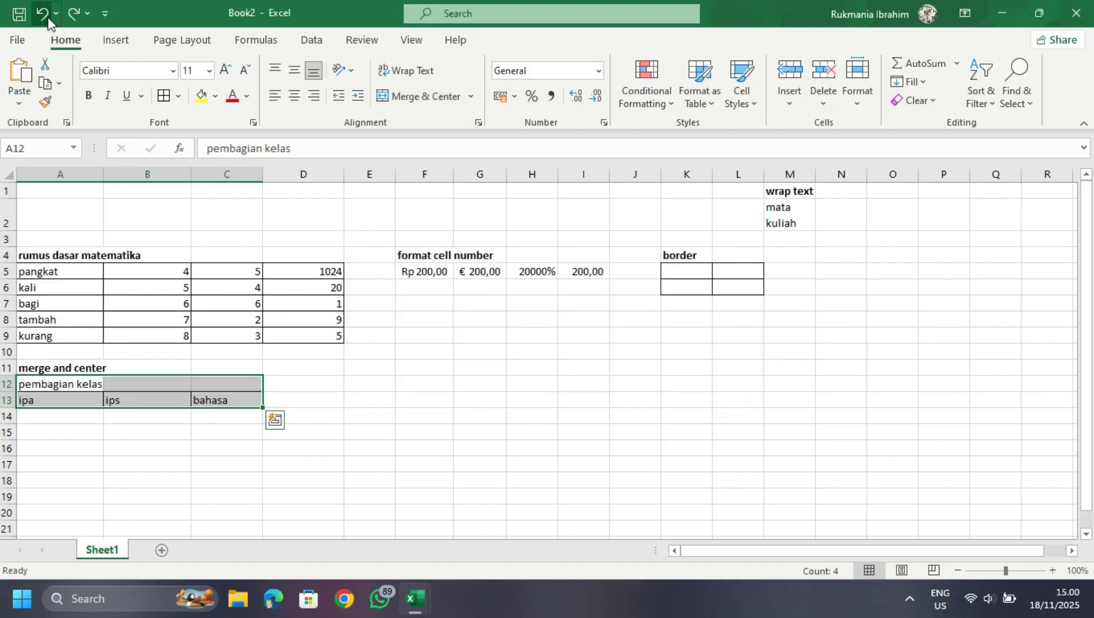
# - Merge and center only cells A12:C12 so "pembagian kelas" spans the three columns
pyautogui.click(110, 382)
pyautogui.click(74, 381)
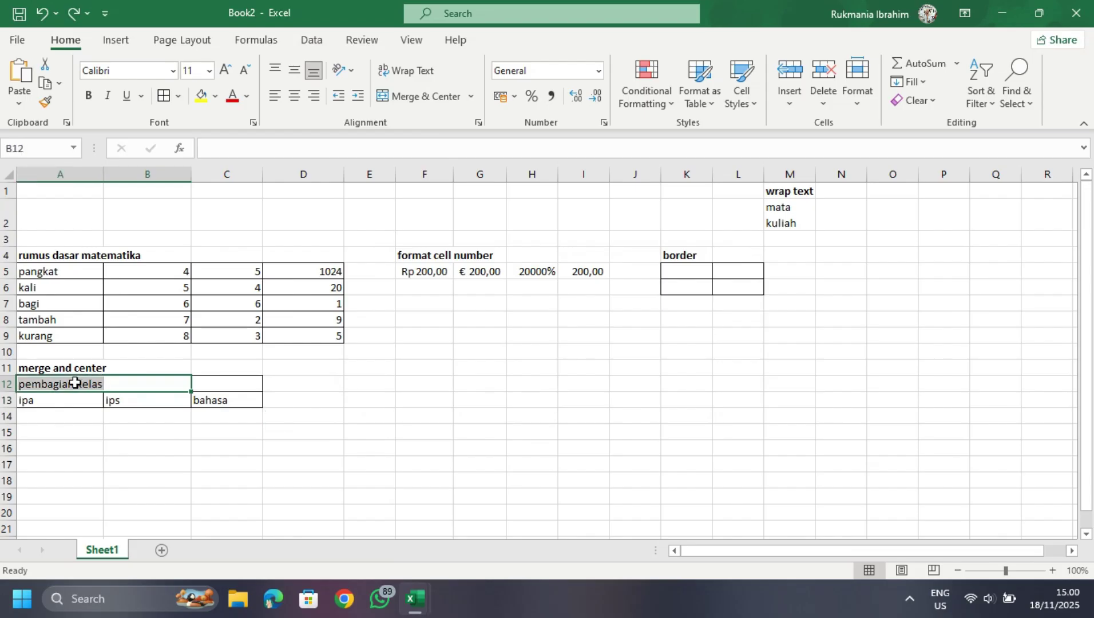
pyautogui.click(409, 96)
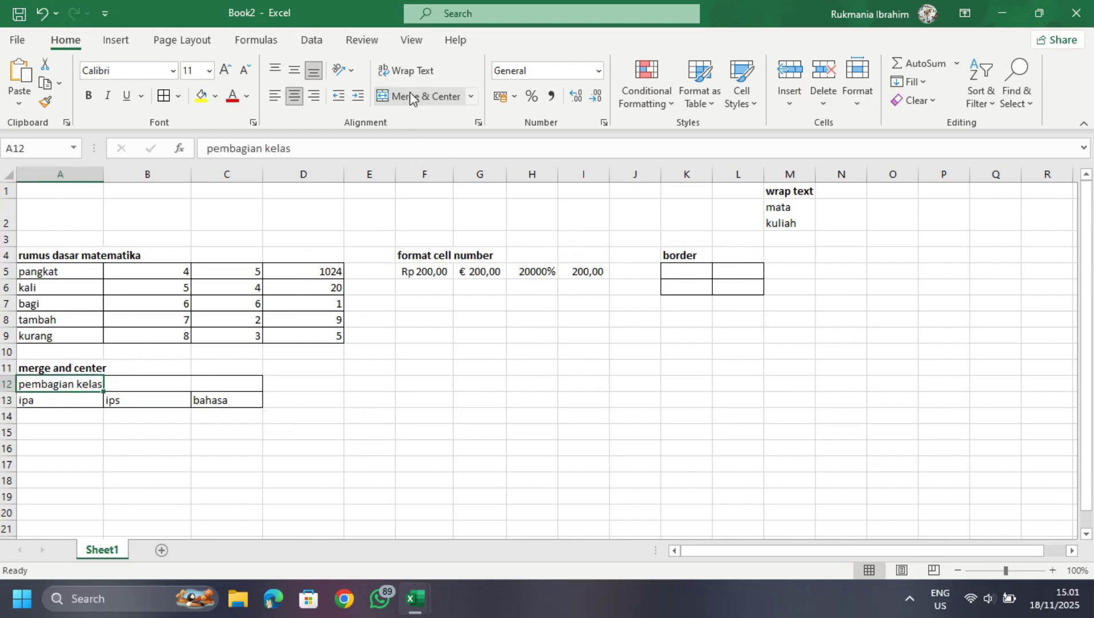
pyautogui.click(118, 389)
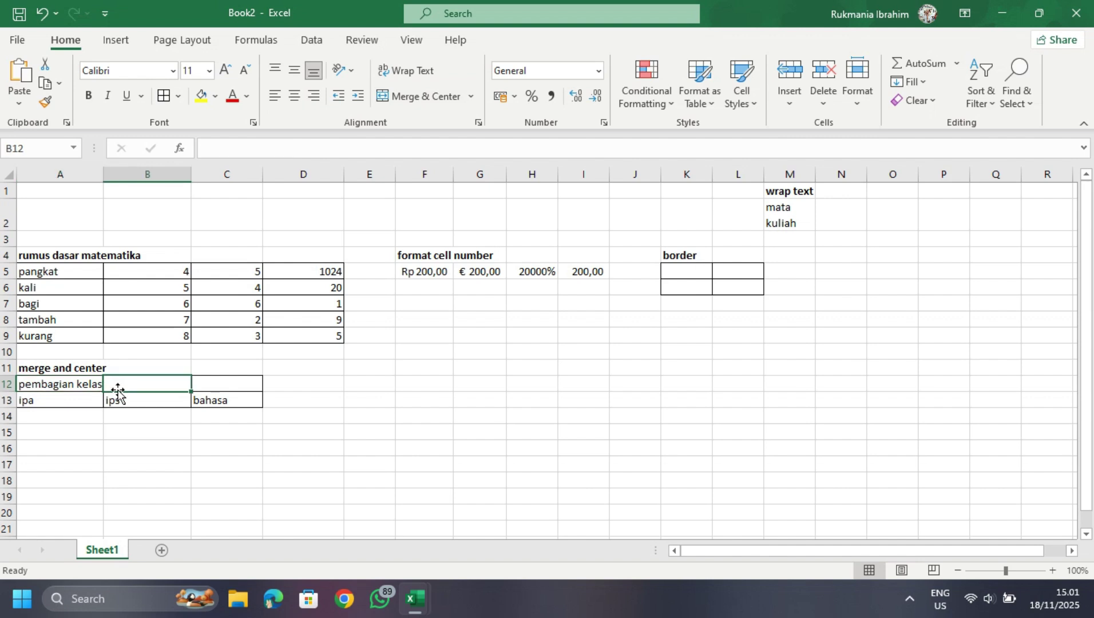
pyautogui.moveTo(86, 385); pyautogui.dragTo(217, 382)
pyautogui.click(402, 98)
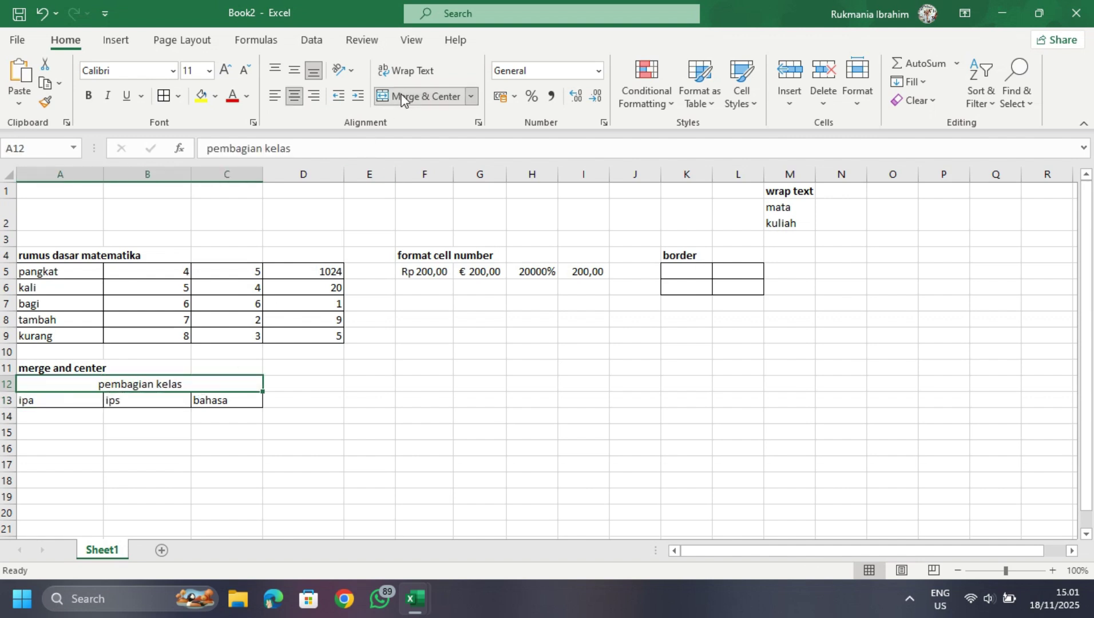
pyautogui.click(446, 415)
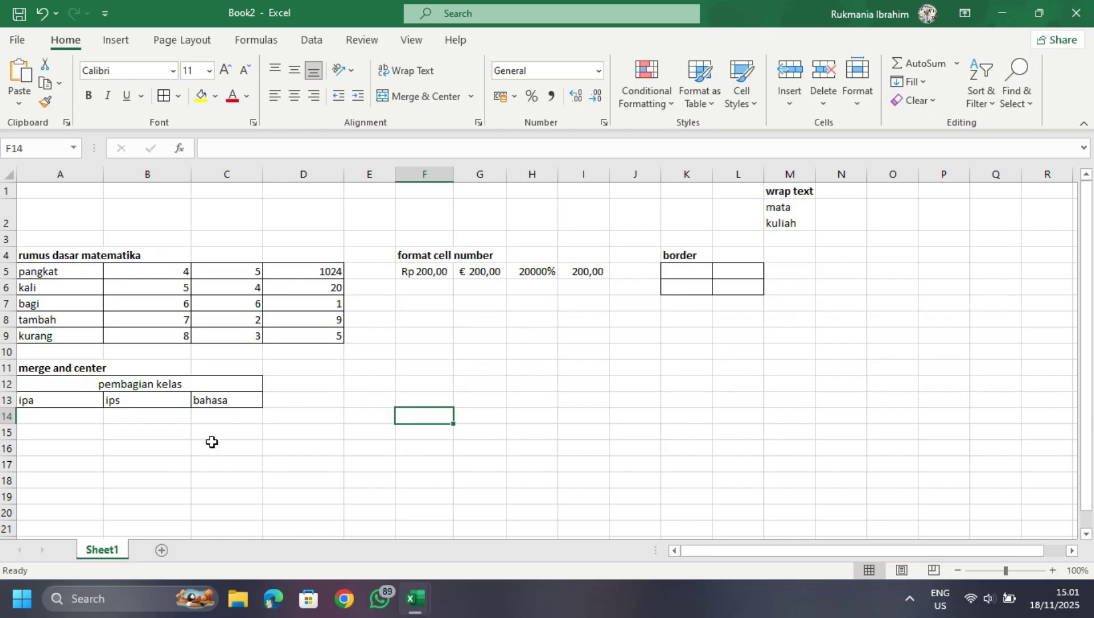
# - Enter the heading "rumus sum" in cell A15 and make it bold
pyautogui.click(38, 437)
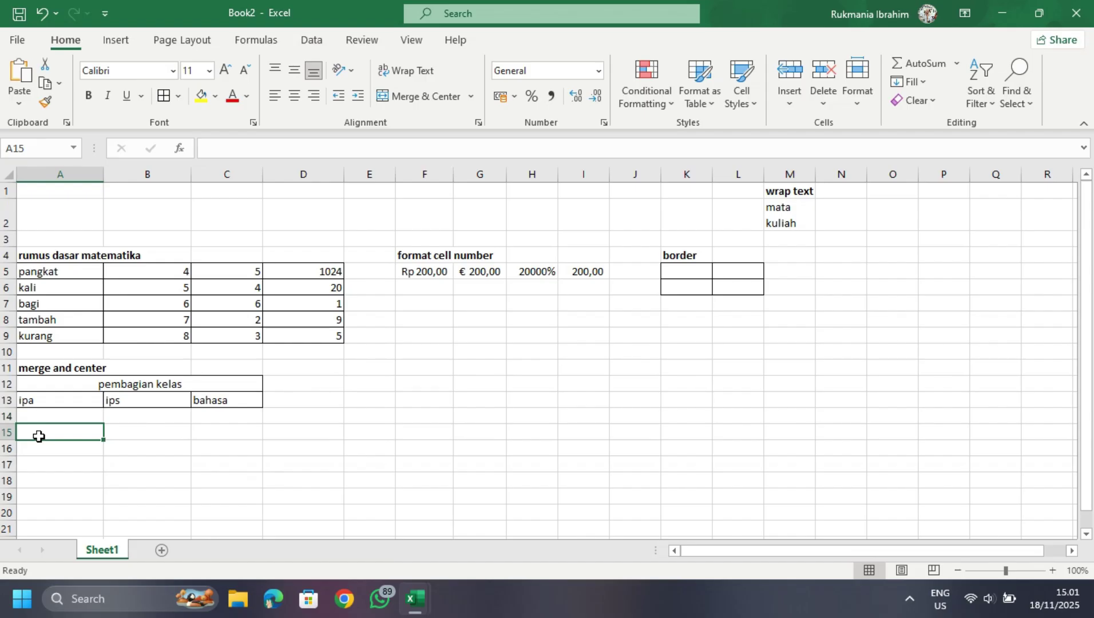
pyautogui.moveTo(69, 436)
pyautogui.mouseDown()
pyautogui.moveTo(58, 454)
pyautogui.moveTo(60, 433)
pyautogui.mouseUp()
pyautogui.write('rumus')
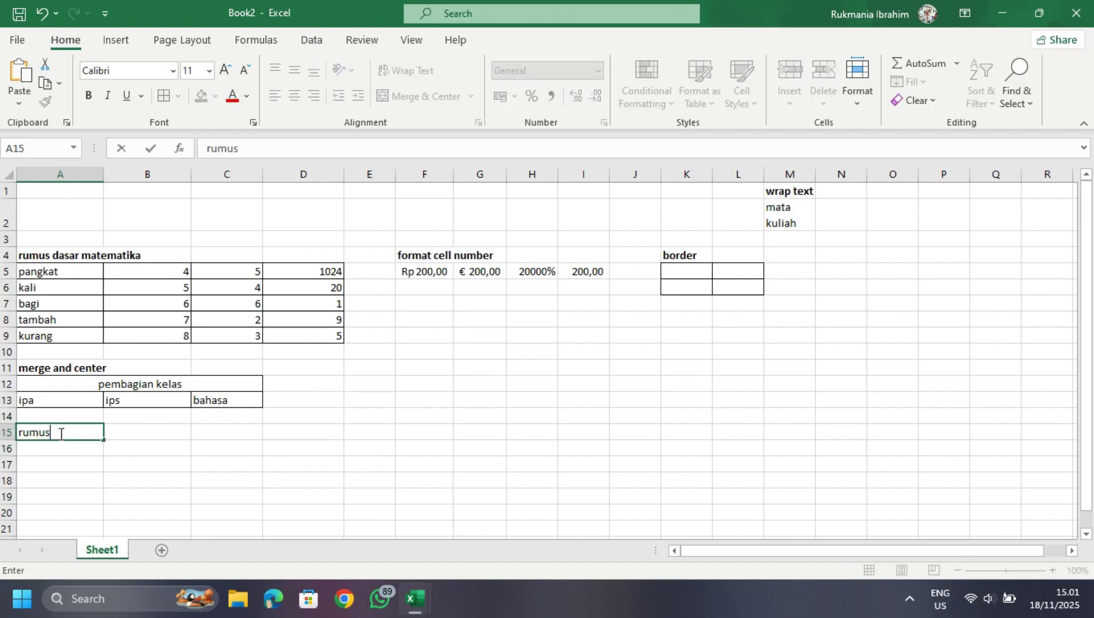
pyautogui.write(' sum')
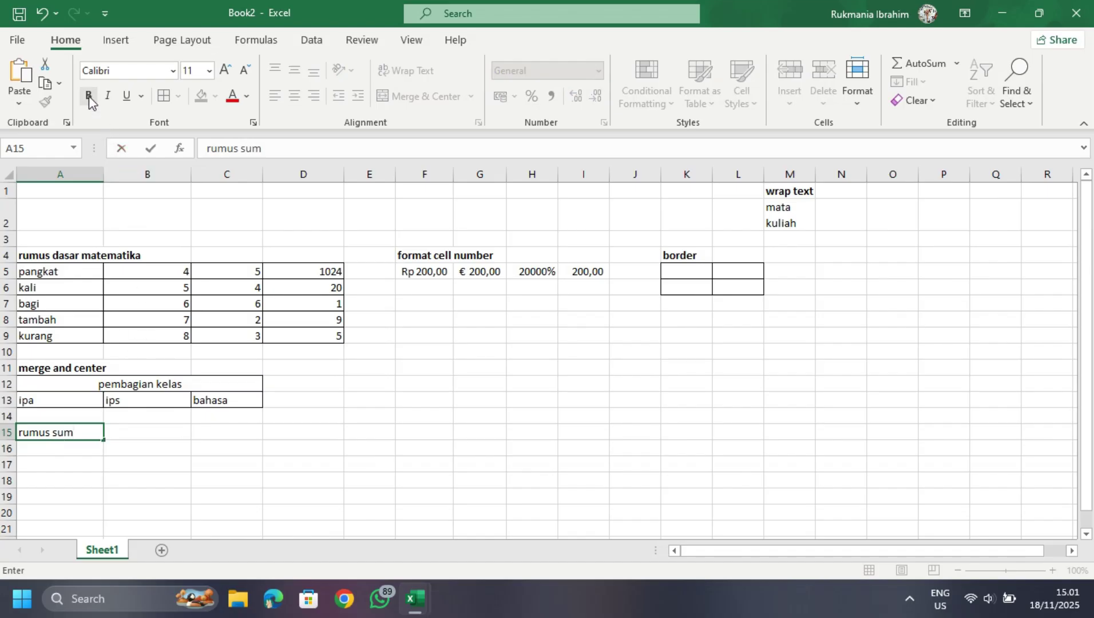
pyautogui.moveTo(139, 461); pyautogui.dragTo(94, 510)
pyautogui.moveTo(240, 464); pyautogui.dragTo(330, 461)
pyautogui.click(56, 434)
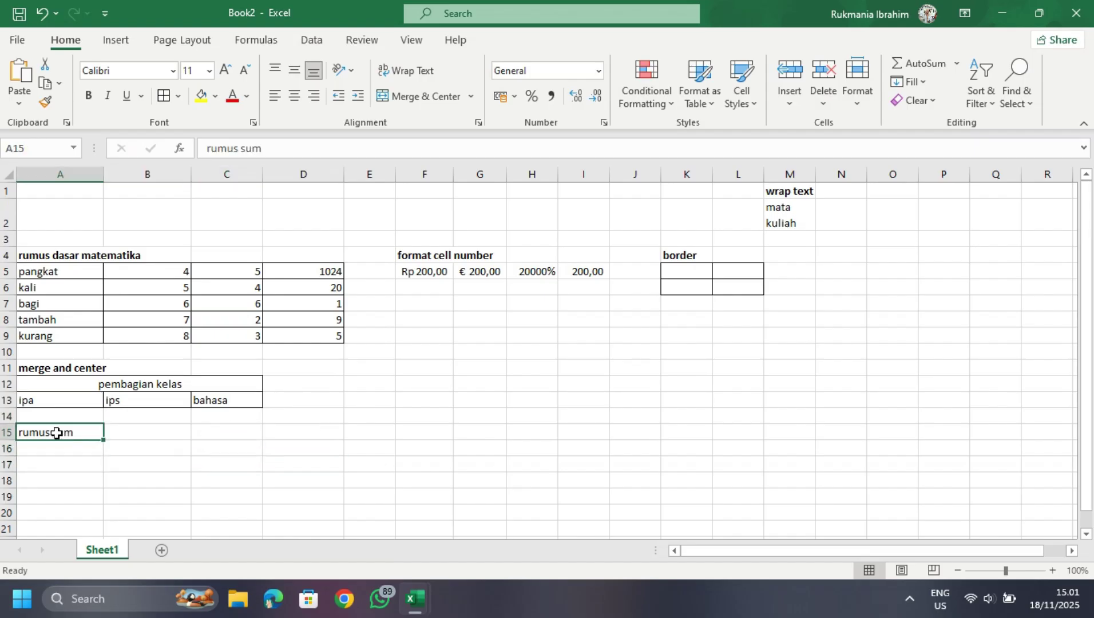
pyautogui.hotkey('ctrl', 'b')
pyautogui.click(57, 451)
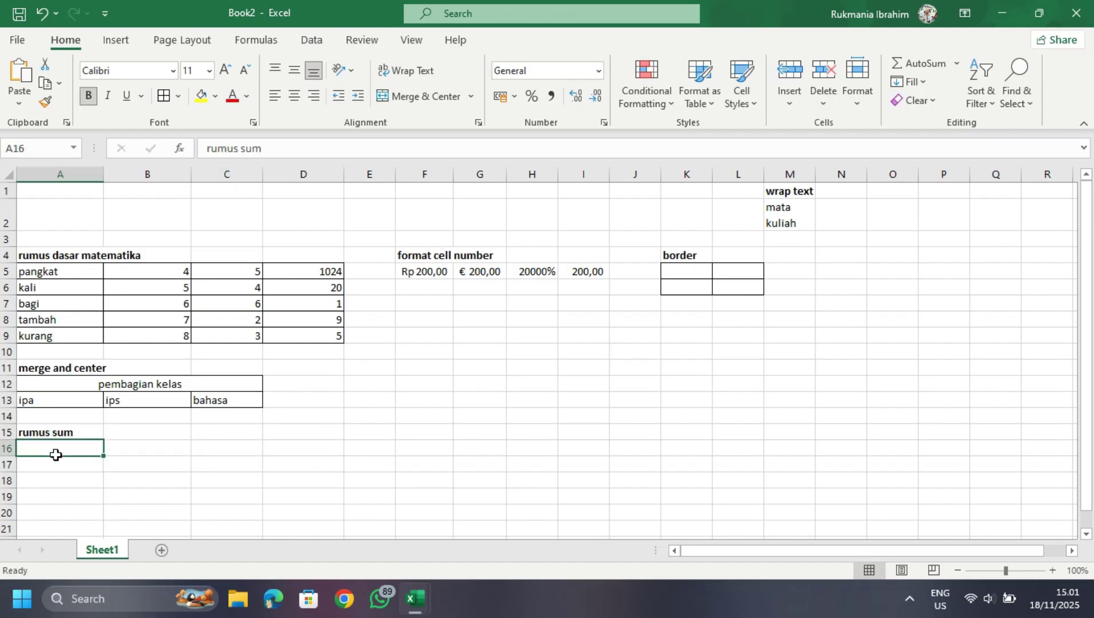
# - Apply all borders to A16:D20 and enter the headers "bulan", "minggu1", "minggu2" and "total" in row 16
pyautogui.moveTo(104, 456)
pyautogui.mouseDown()
pyautogui.moveTo(344, 457)
pyautogui.moveTo(346, 521)
pyautogui.mouseUp()
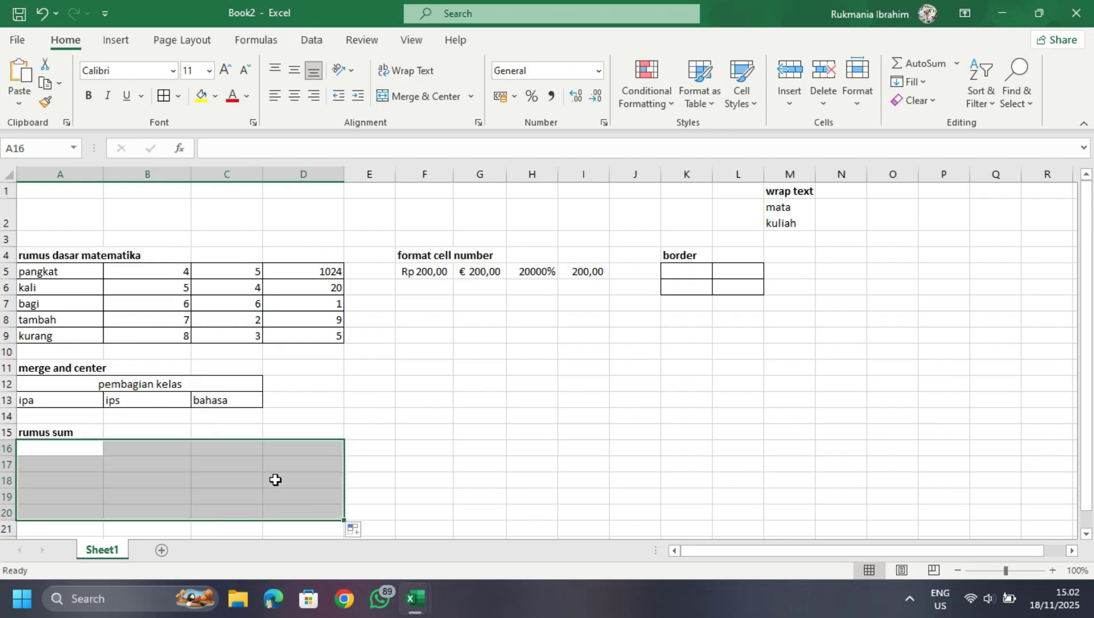
pyautogui.click(162, 97)
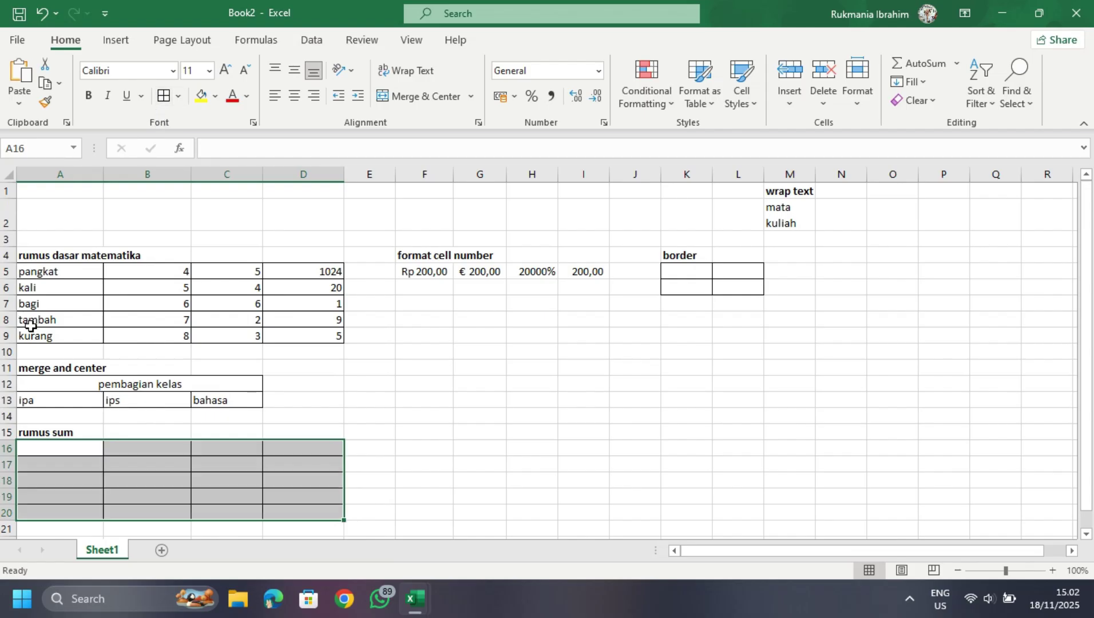
pyautogui.click(38, 455)
pyautogui.write('b')
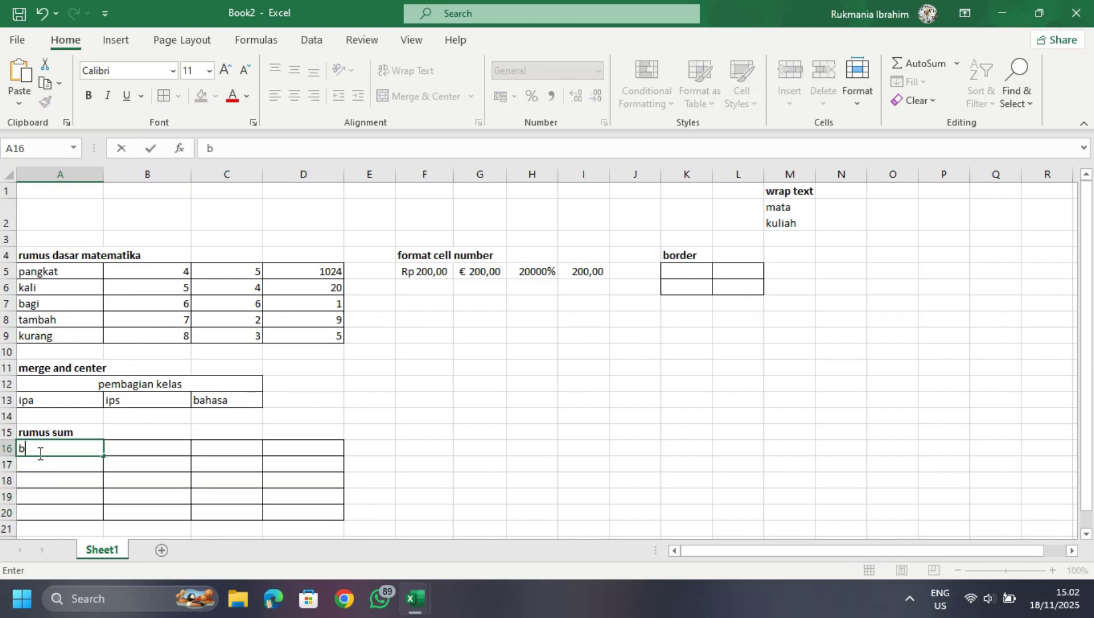
pyautogui.write('ulan')
pyautogui.click(124, 450)
pyautogui.write('min')
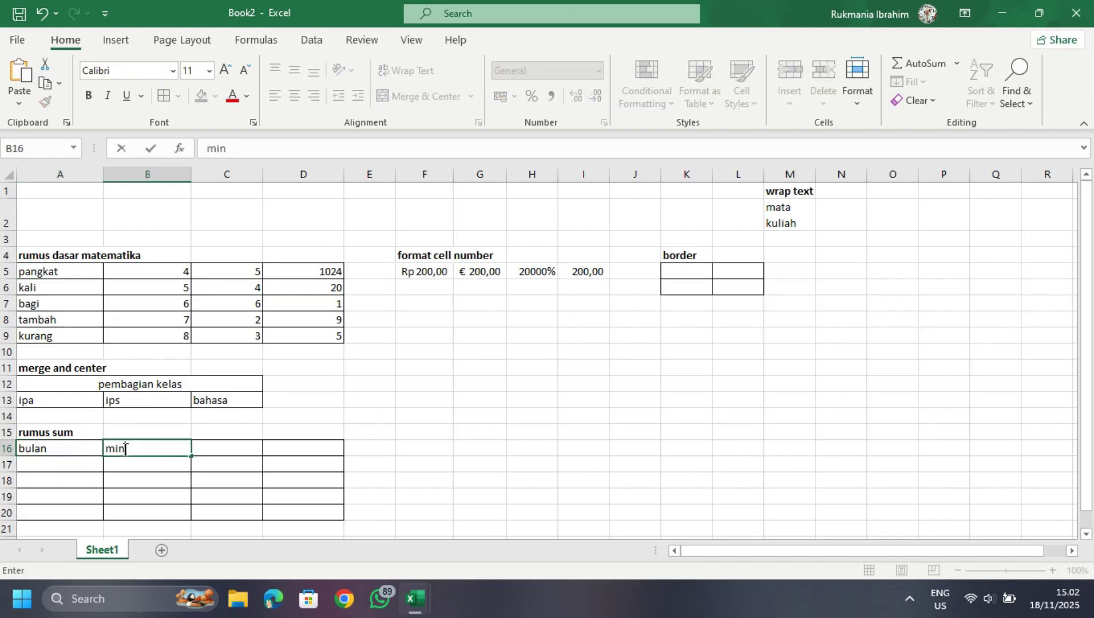
pyautogui.write('ggu1')
pyautogui.click(211, 450)
pyautogui.write('mim')
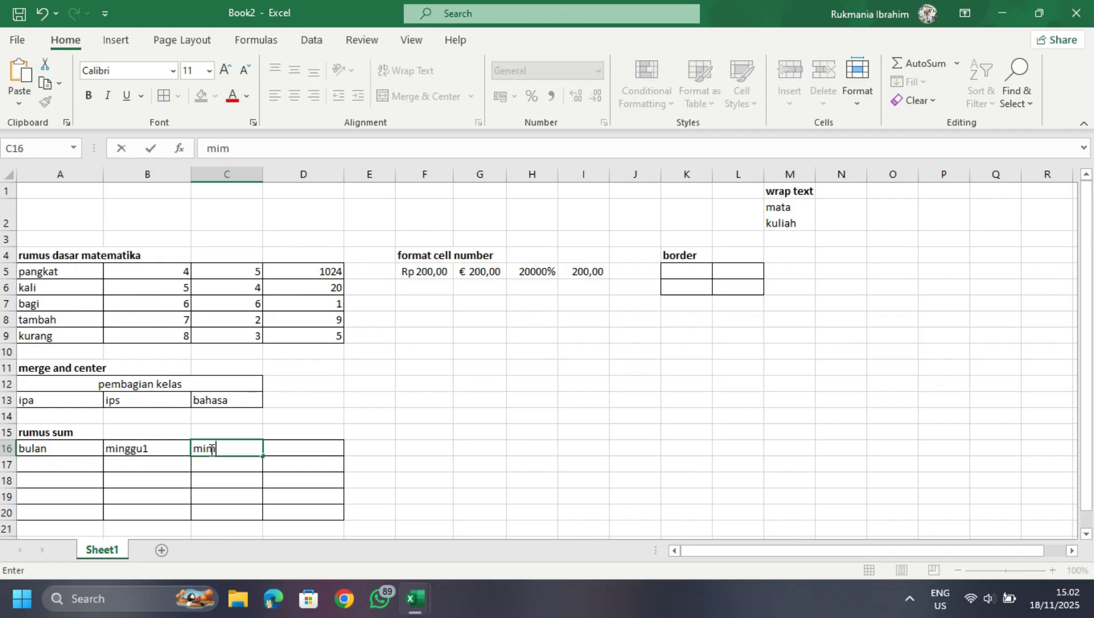
pyautogui.write('nggu2')
pyautogui.click(281, 452)
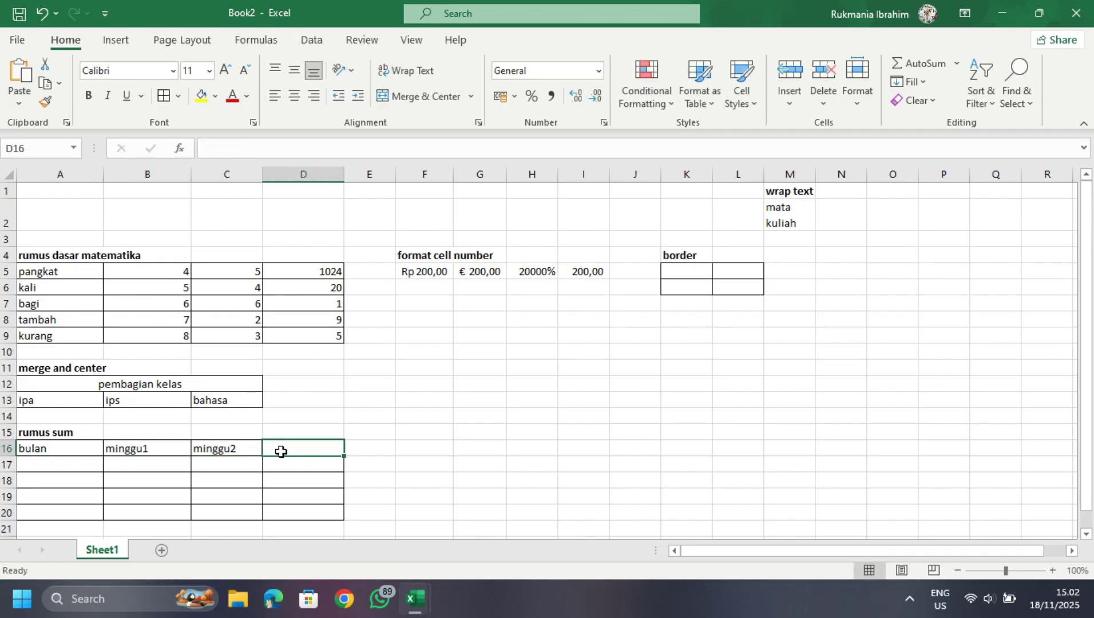
pyautogui.write('total')
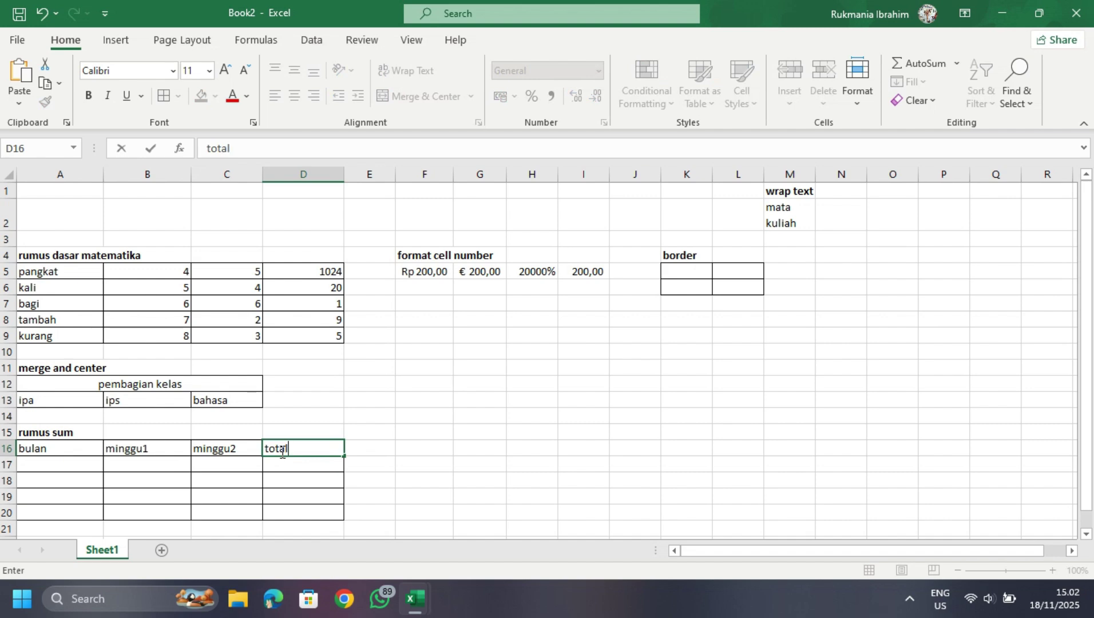
# - Enter the months "januari", "februari", "maret" and "april" in cells A17 to A20
pyautogui.click(68, 461)
pyautogui.write('ja')
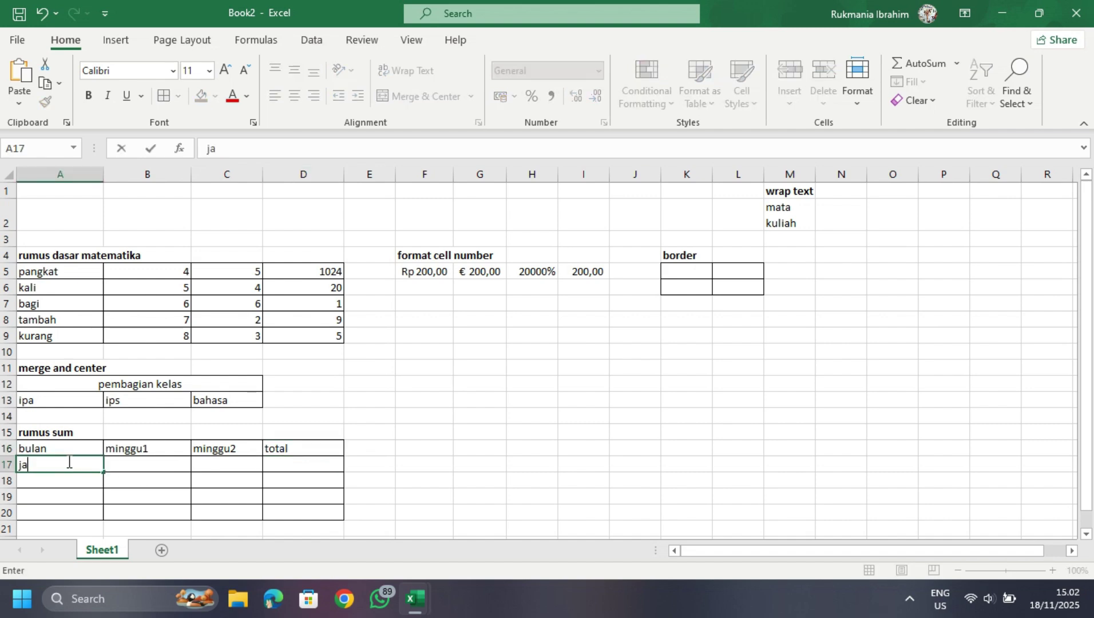
pyautogui.write('nuari')
pyautogui.press('Return')
pyautogui.write('fe')
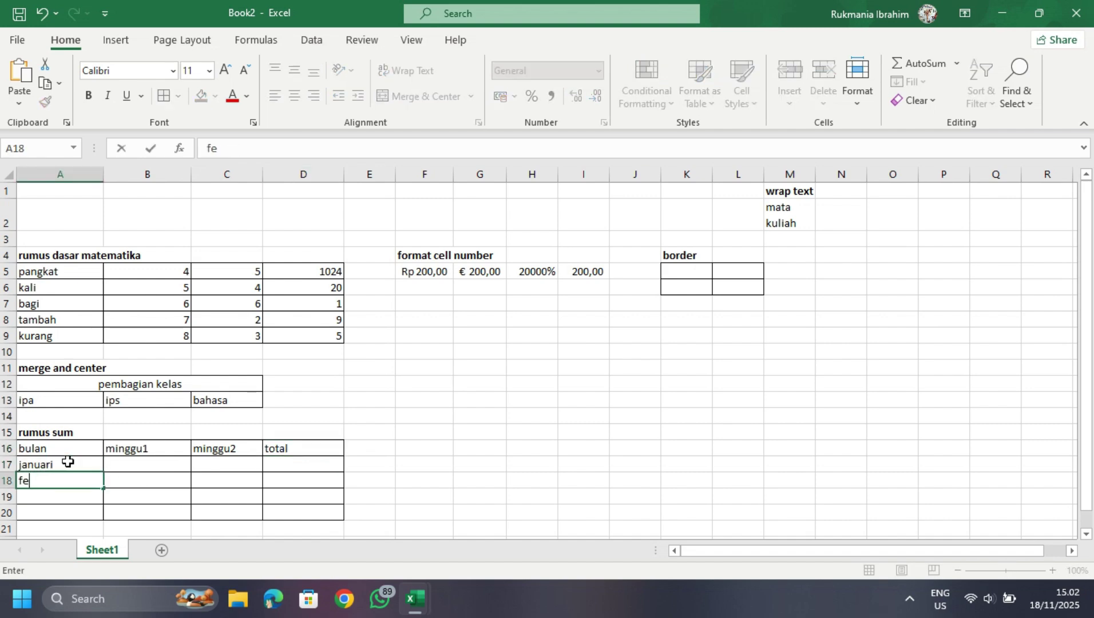
pyautogui.write('bruai')
pyautogui.press('Return')
pyautogui.write('maret')
pyautogui.hotkey('ctrl', 'Return')
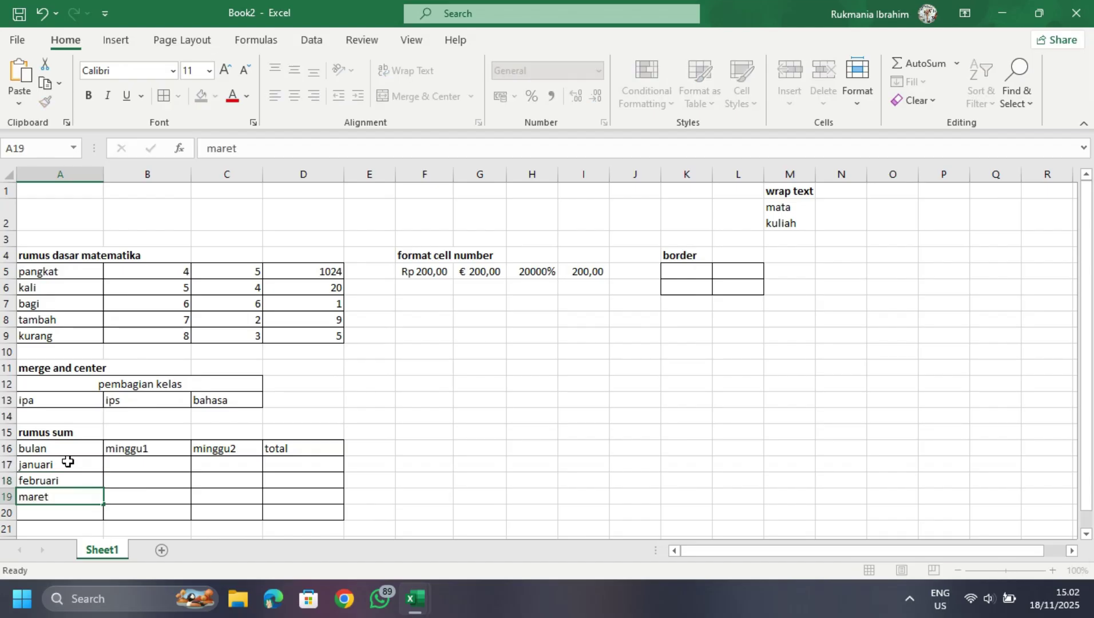
pyautogui.press('Return')
pyautogui.write('apr')
pyautogui.press('BackSpace')
pyautogui.write('ik')
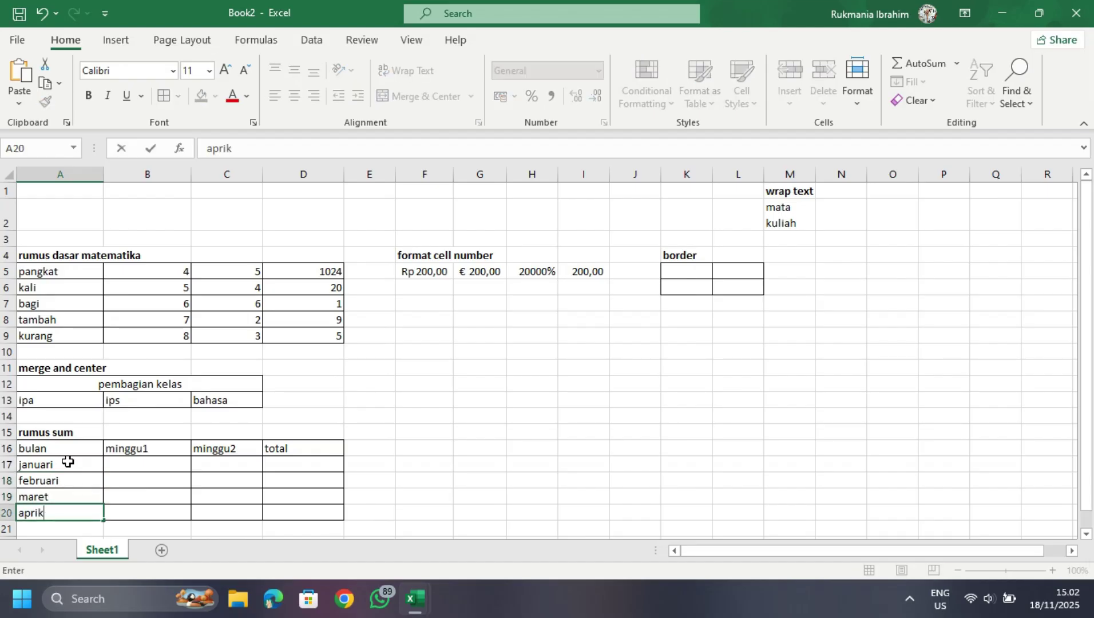
# - Fill the minggu1 column, cells B17 to B20, with 20, 55, 54 and 40
pyautogui.click(121, 459)
pyautogui.write('20')
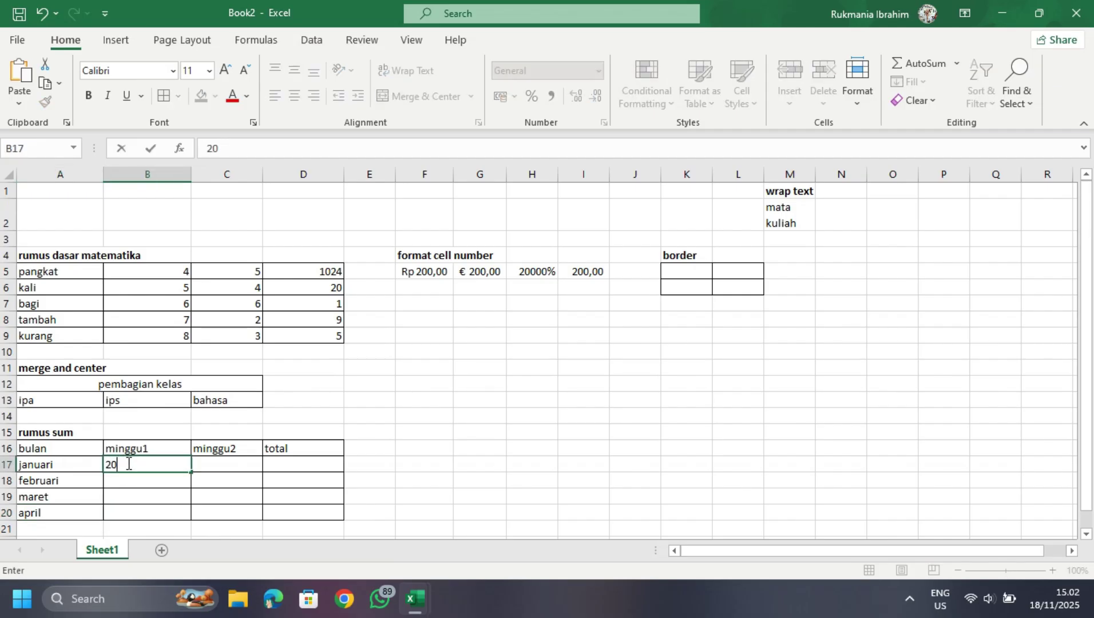
pyautogui.press('Return')
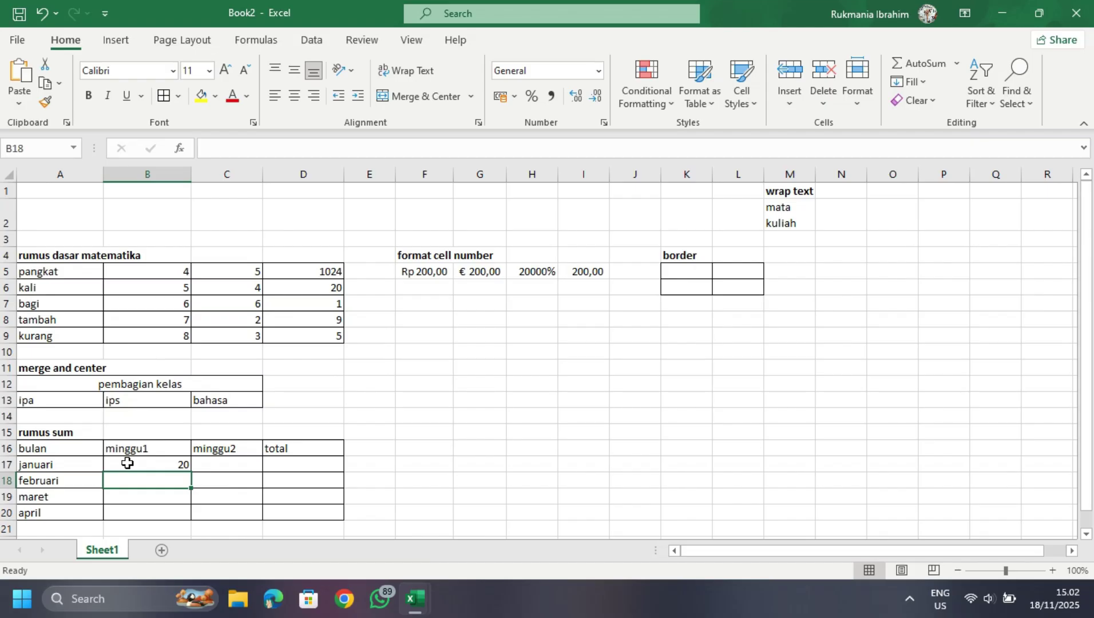
pyautogui.write('55')
pyautogui.press('Return')
pyautogui.write('54')
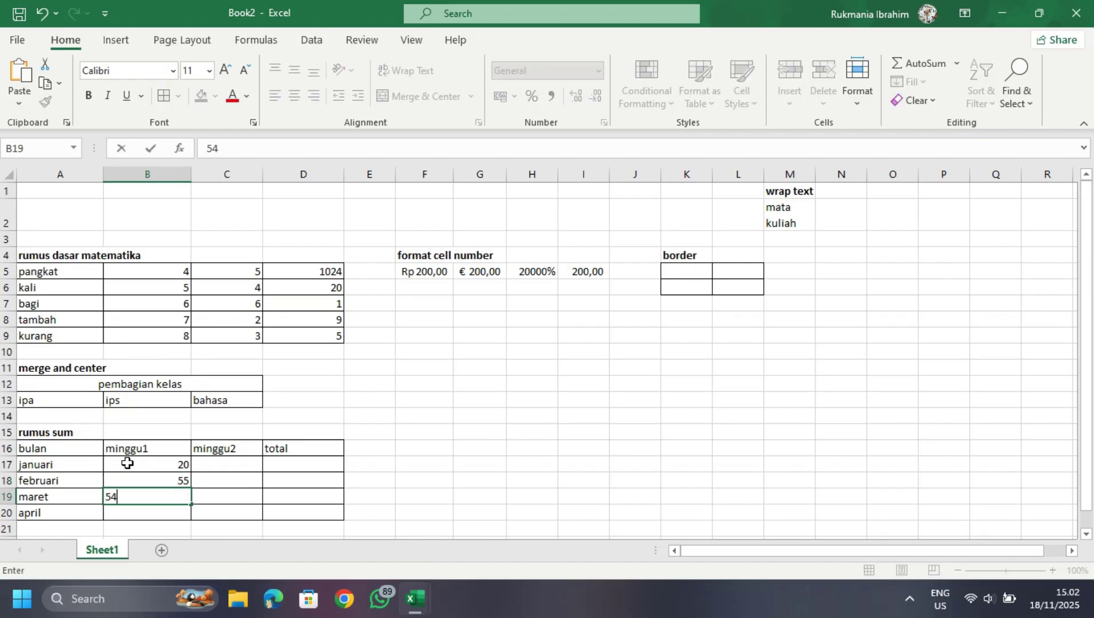
pyautogui.press('Return')
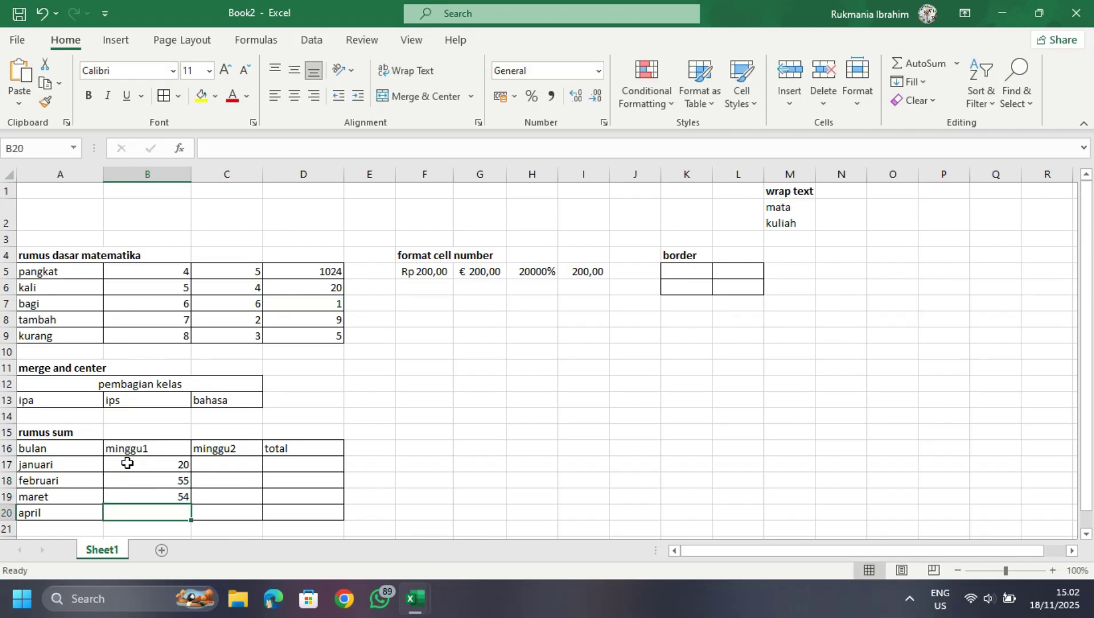
pyautogui.write('40')
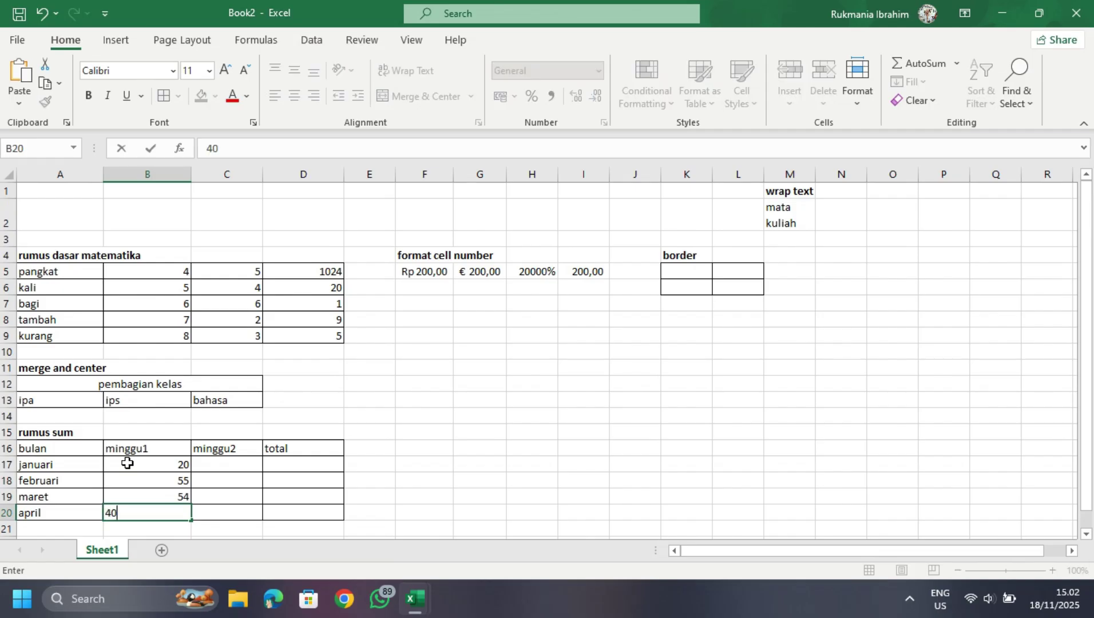
# - Fill the minggu2 column, cells C17 to C20, with 0, 43, 35 and 25
pyautogui.click(209, 464)
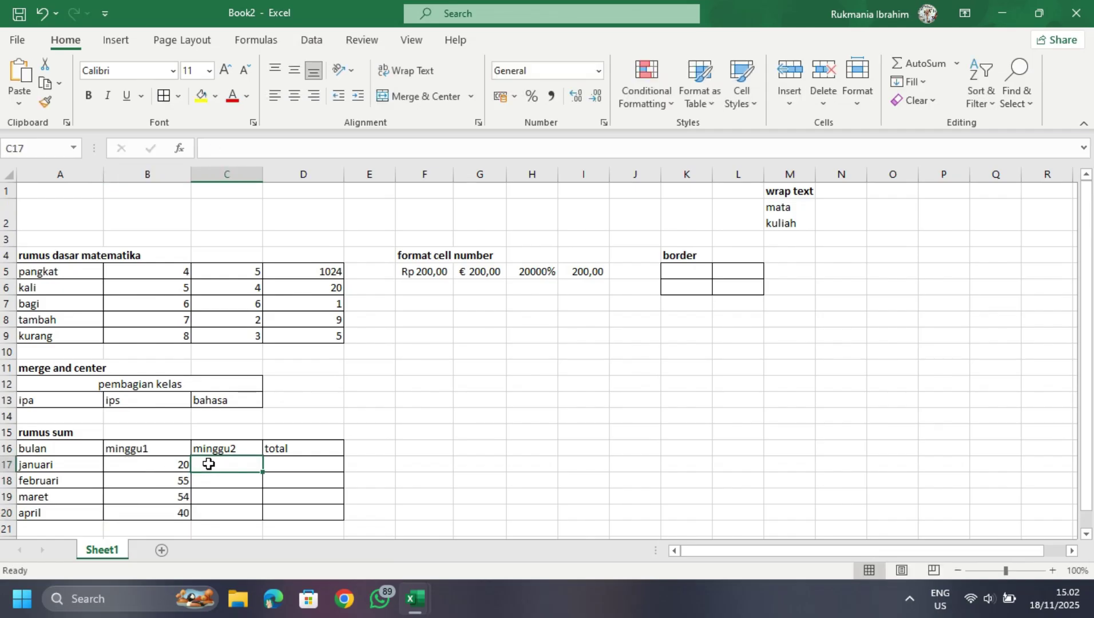
pyautogui.write('0')
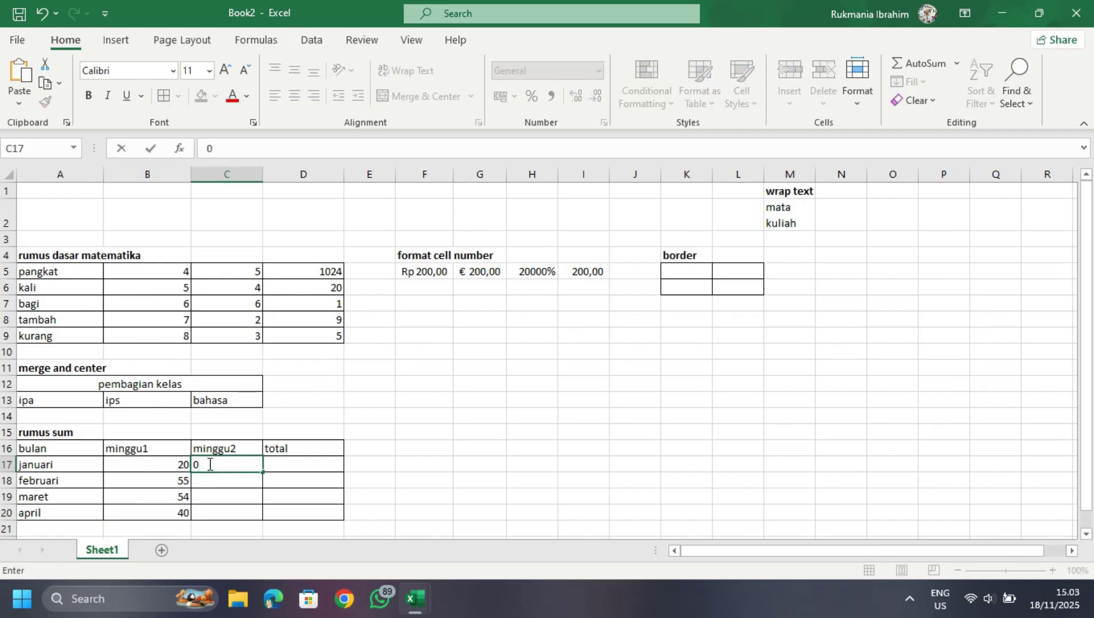
pyautogui.press('Return')
pyautogui.write('43')
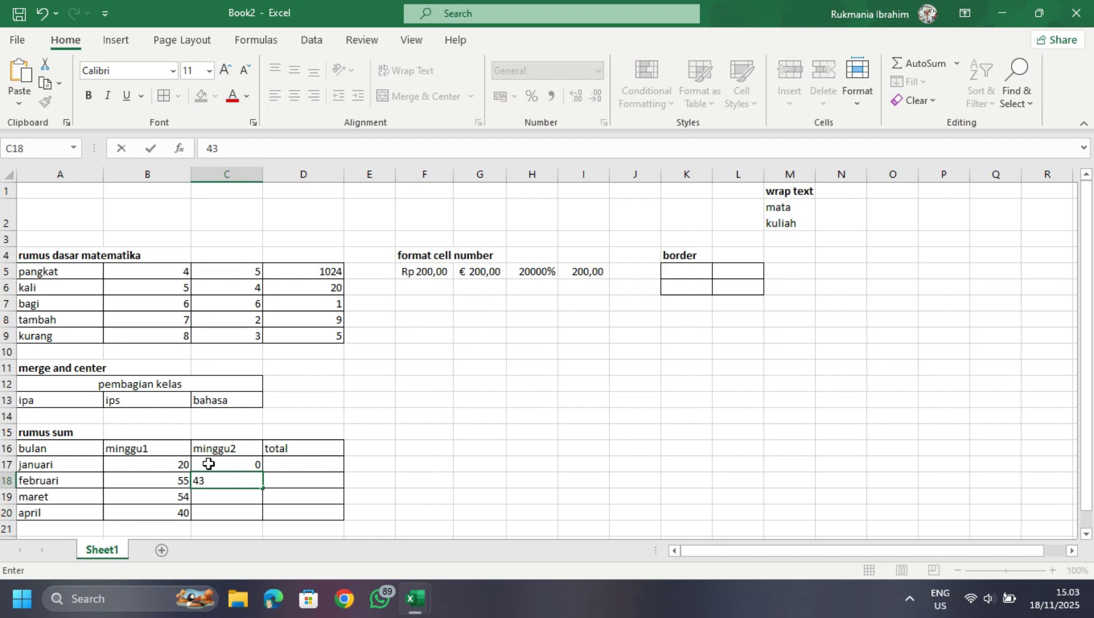
pyautogui.press('Return')
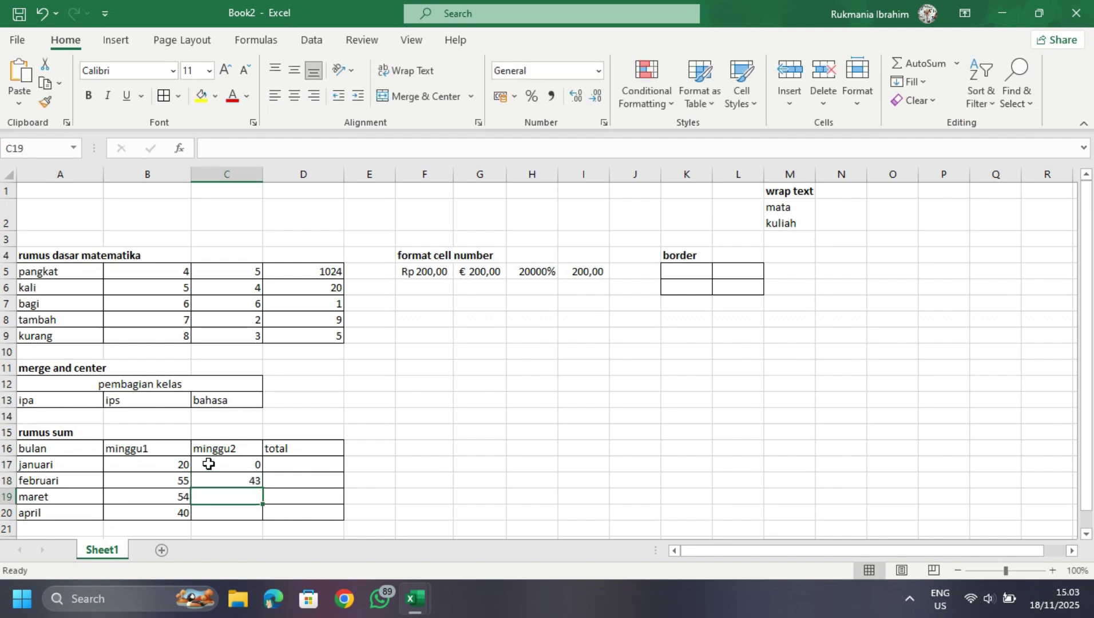
pyautogui.write('35')
pyautogui.press('Return')
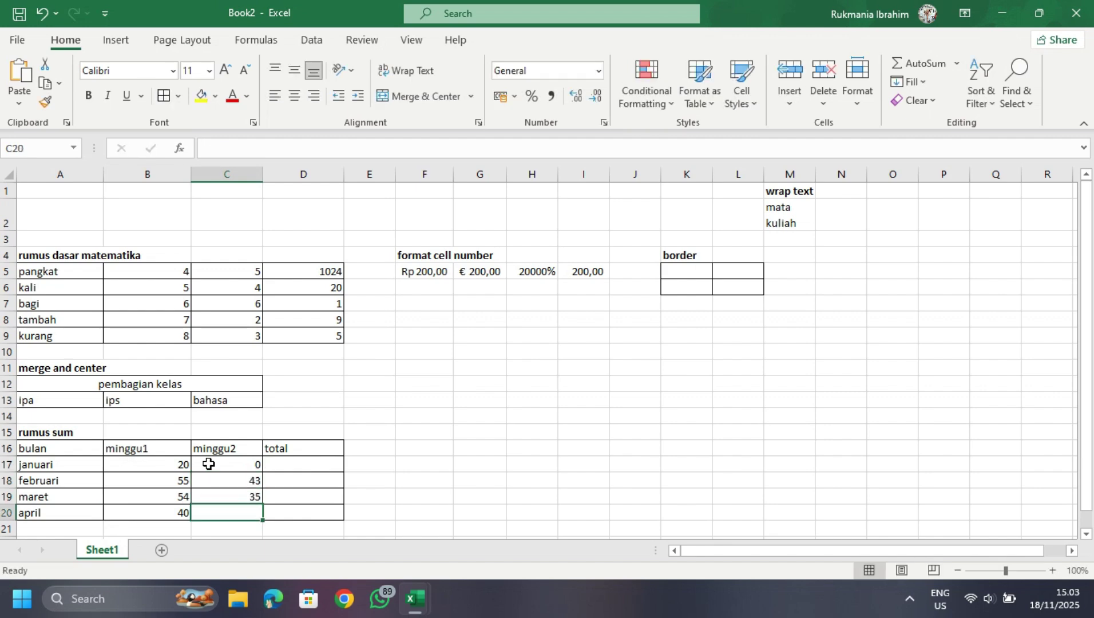
pyautogui.write('25')
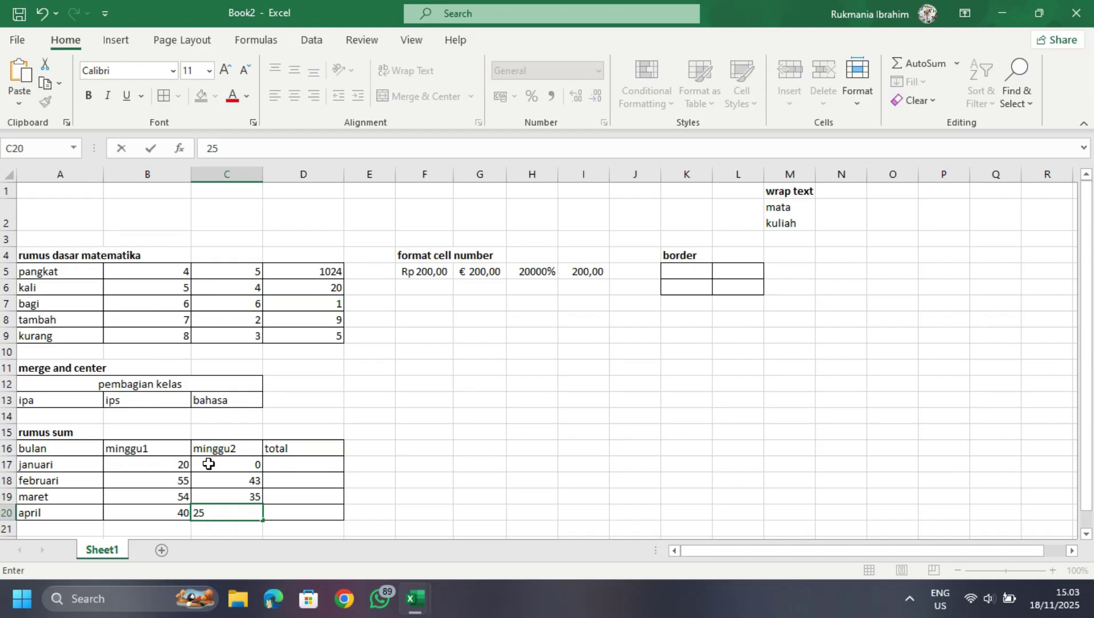
# - Change the minggu2 value for januari in cell C17 to 50
pyautogui.click(281, 463)
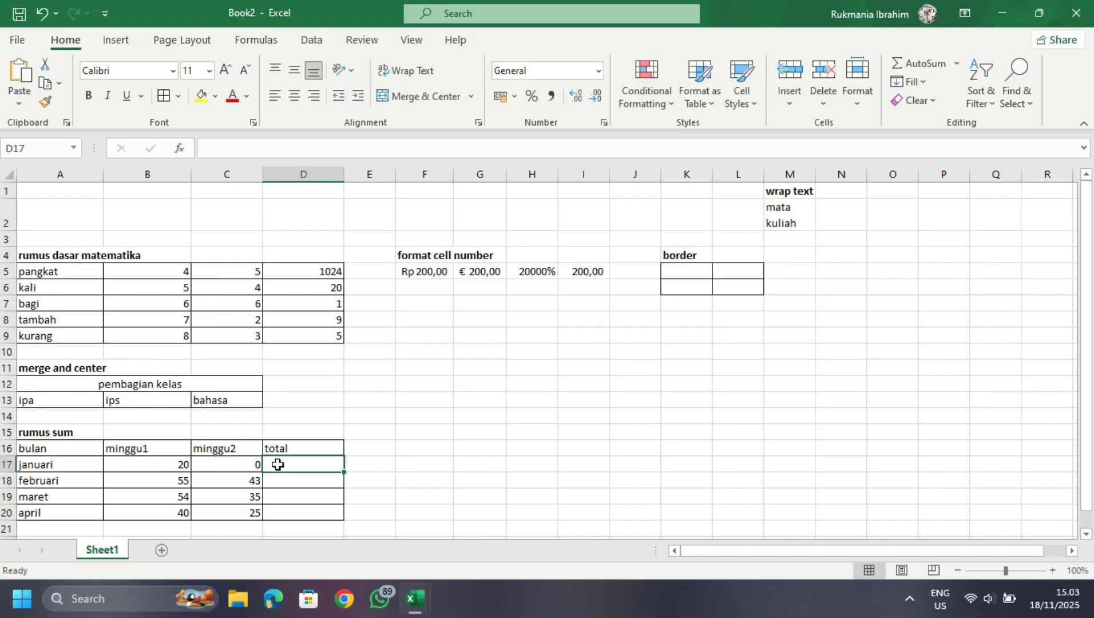
pyautogui.click(239, 464)
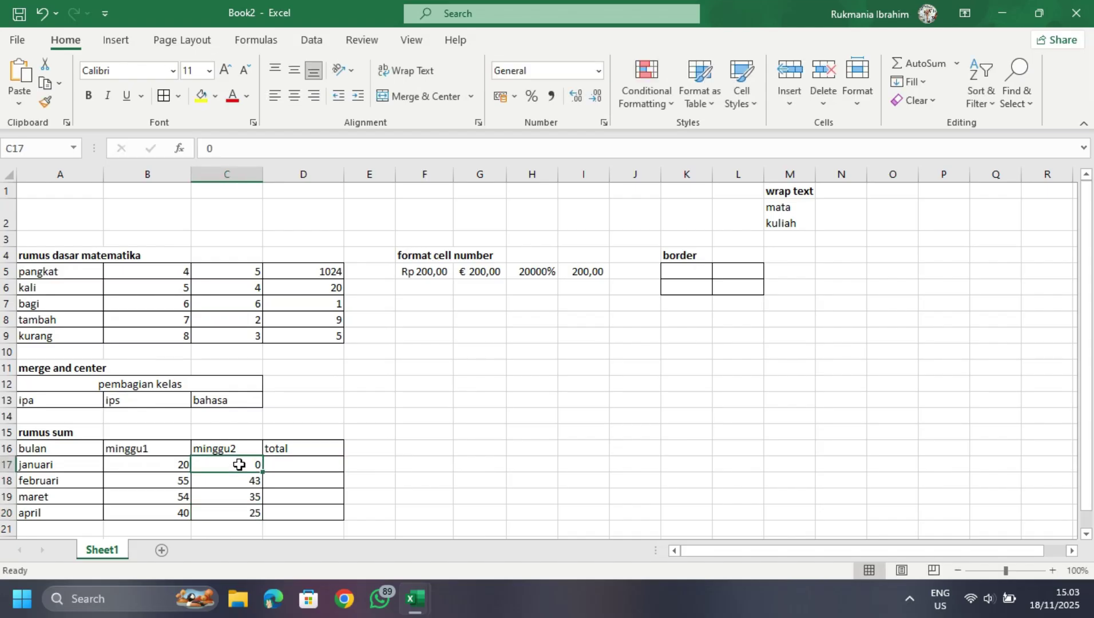
pyautogui.write('50')
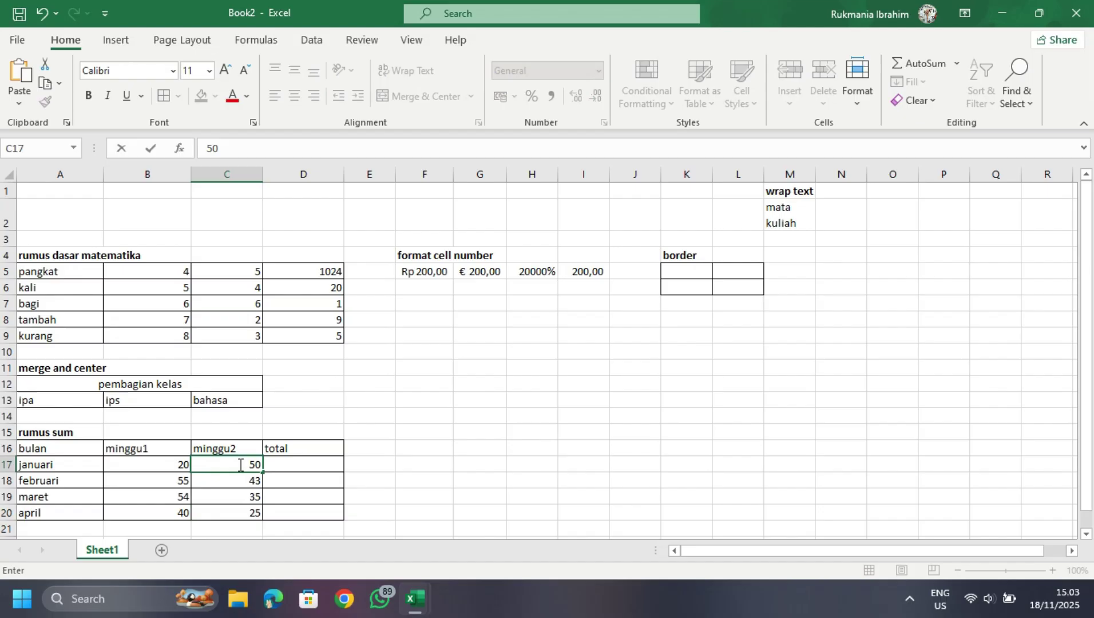
# - Calculate januari's total in D17 with =SUM(B17;C17) and fill the formula down to D20
pyautogui.click(287, 465)
pyautogui.write('=')
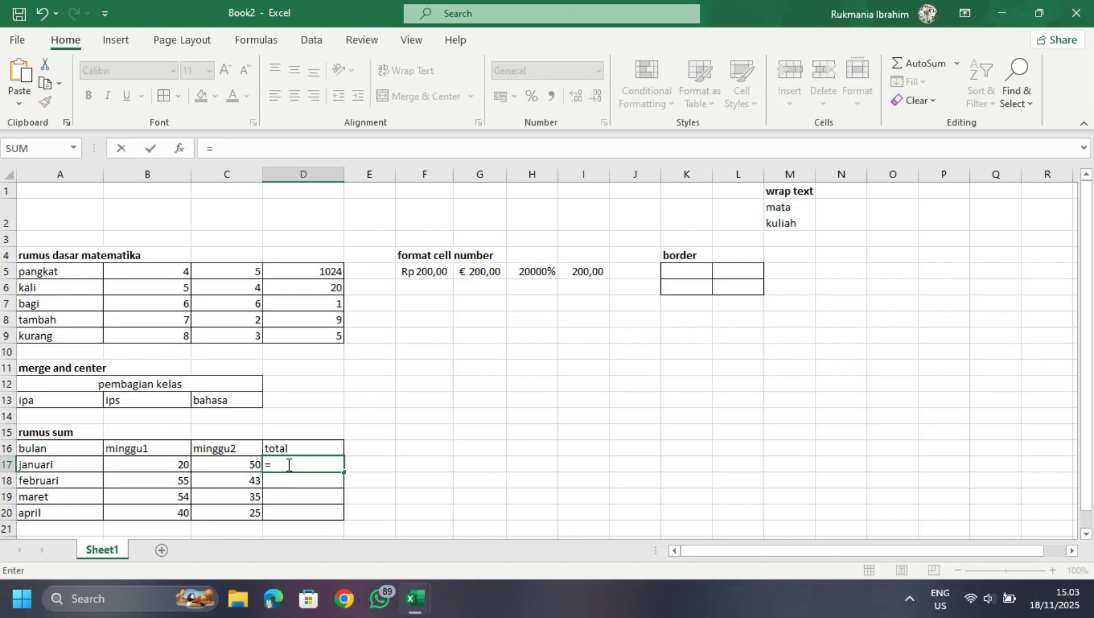
pyautogui.write('sum')
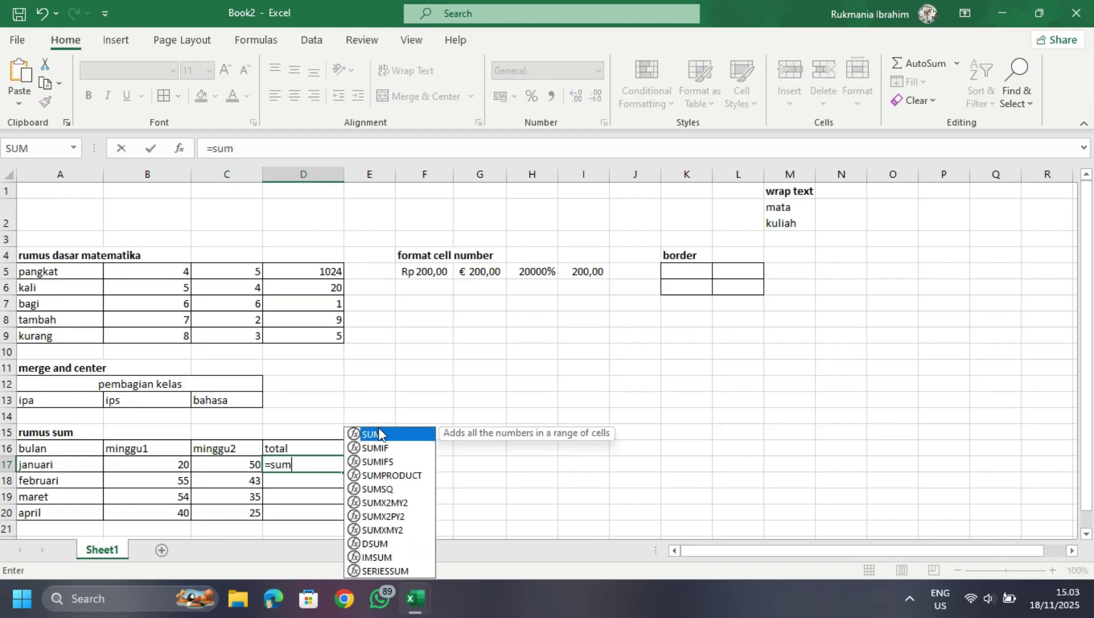
pyautogui.doubleClick(379, 436)
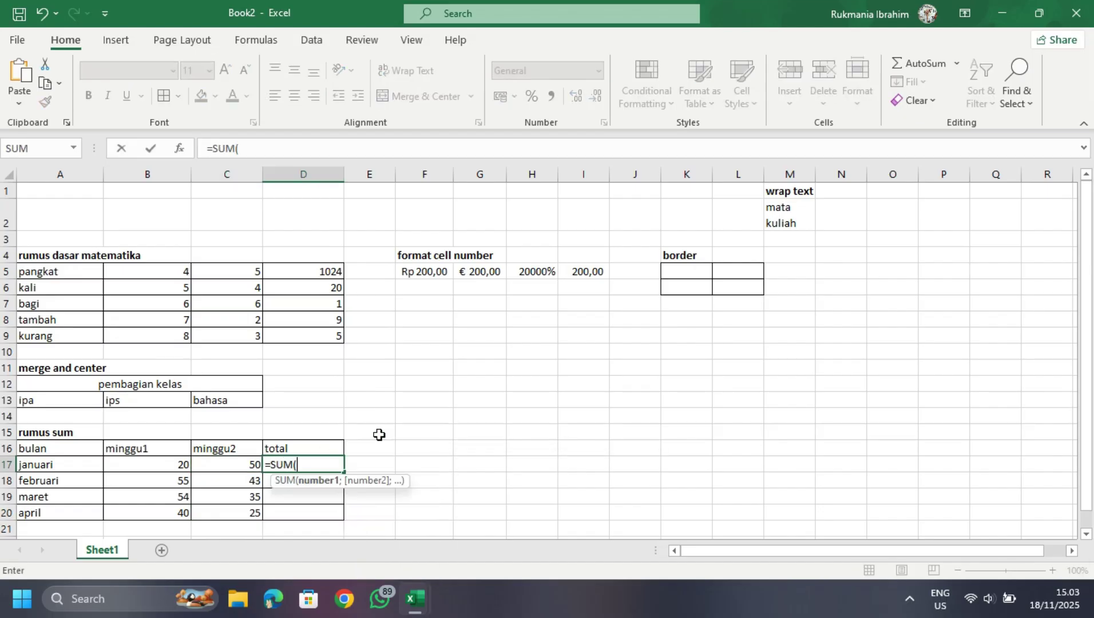
pyautogui.click(149, 467)
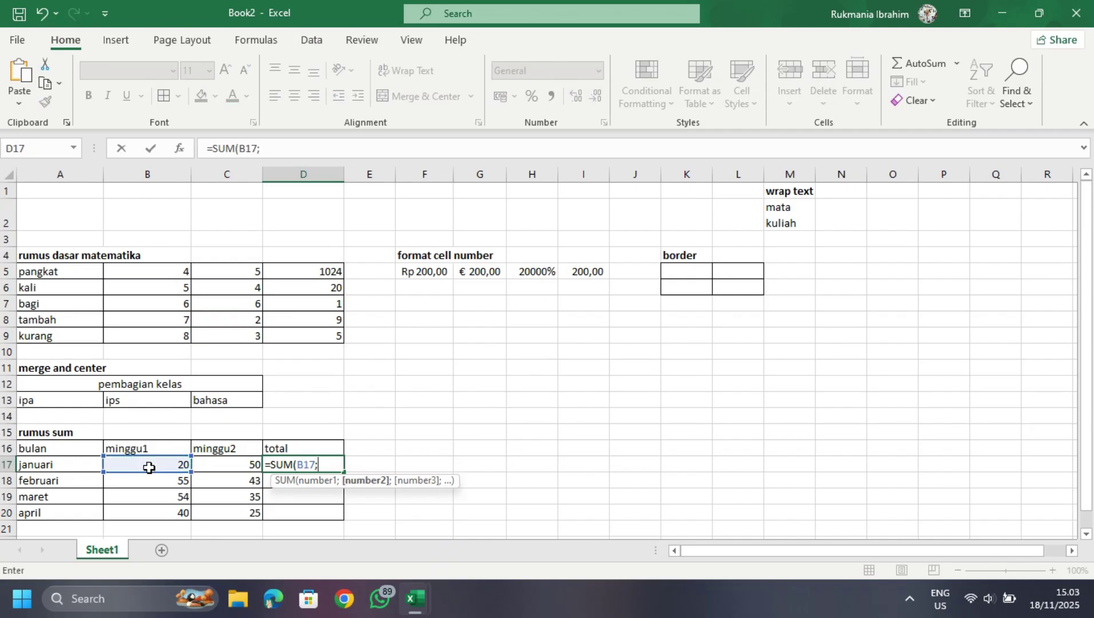
pyautogui.write(';')
pyautogui.click(218, 467)
pyautogui.write(')')
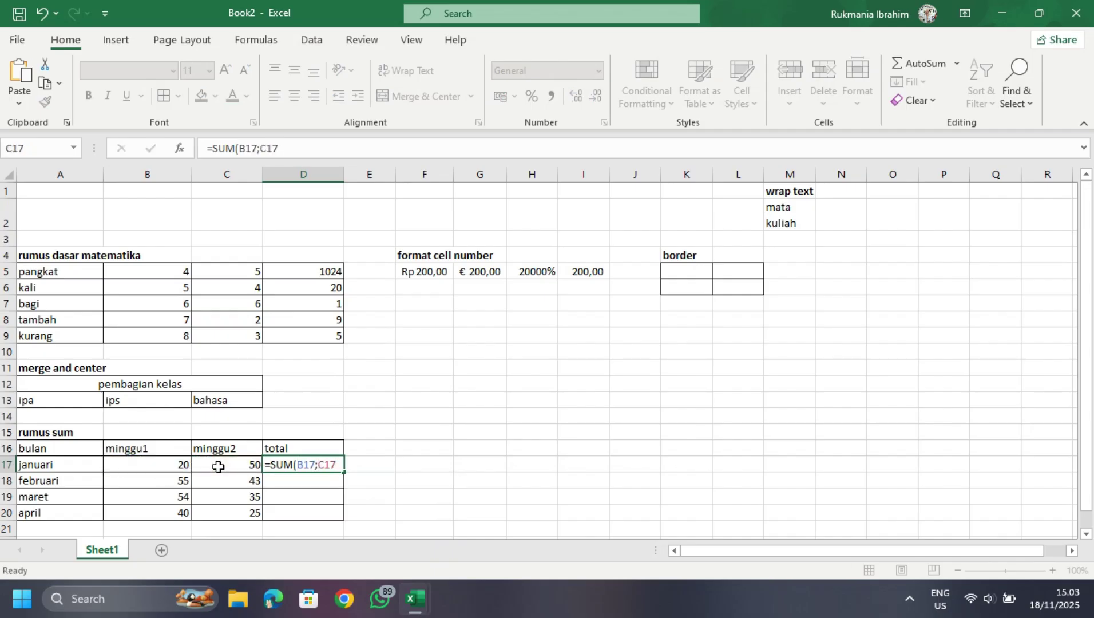
pyautogui.press('Return')
pyautogui.moveTo(331, 465); pyautogui.dragTo(341, 517)
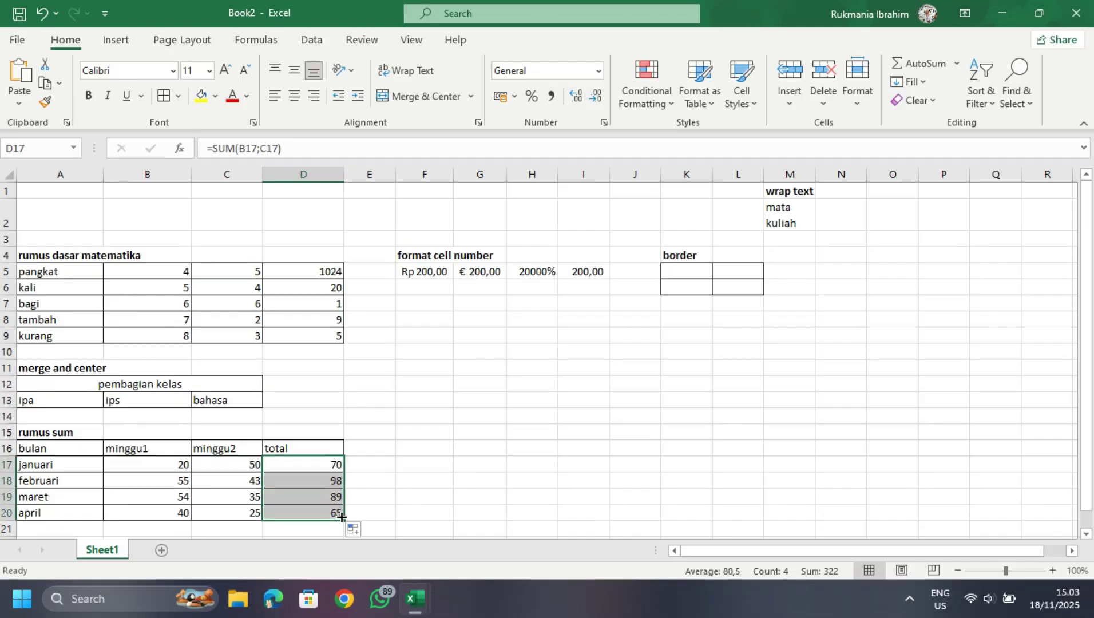
pyautogui.click(427, 499)
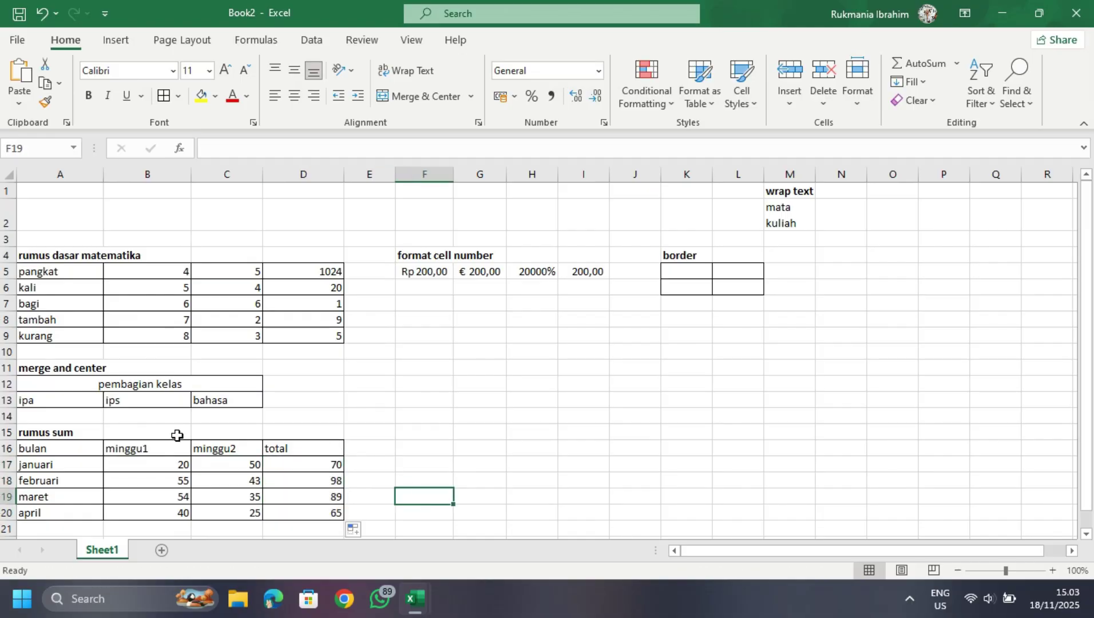
# - Format the rumus sum range A16:D20 as a table with headers in the light style with a solid black header
pyautogui.moveTo(46, 445); pyautogui.dragTo(289, 509)
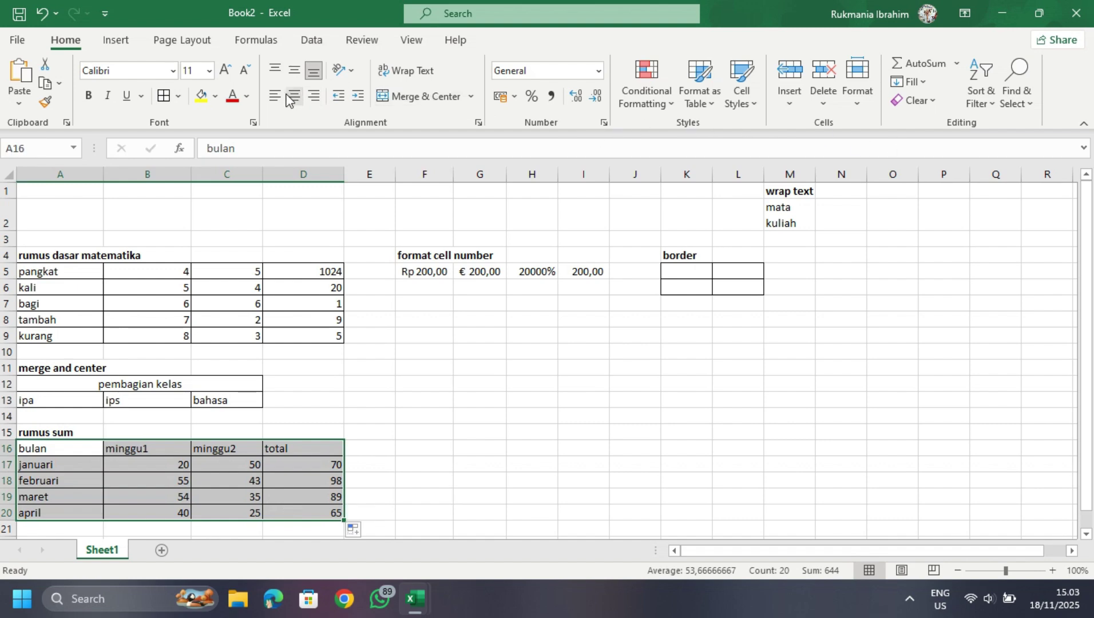
pyautogui.click(711, 103)
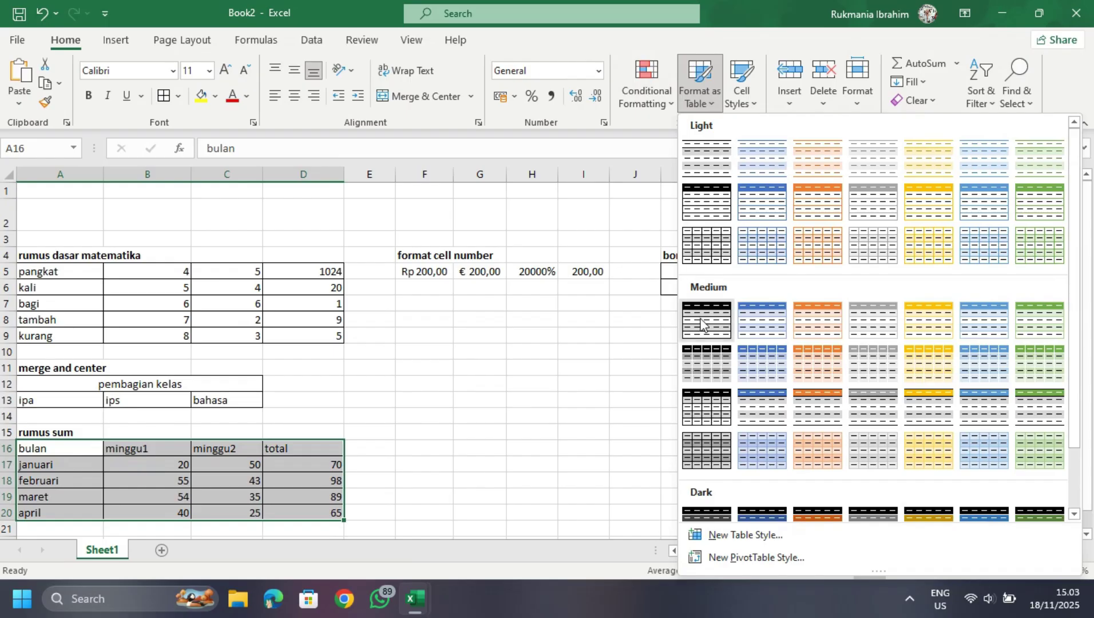
pyautogui.click(713, 215)
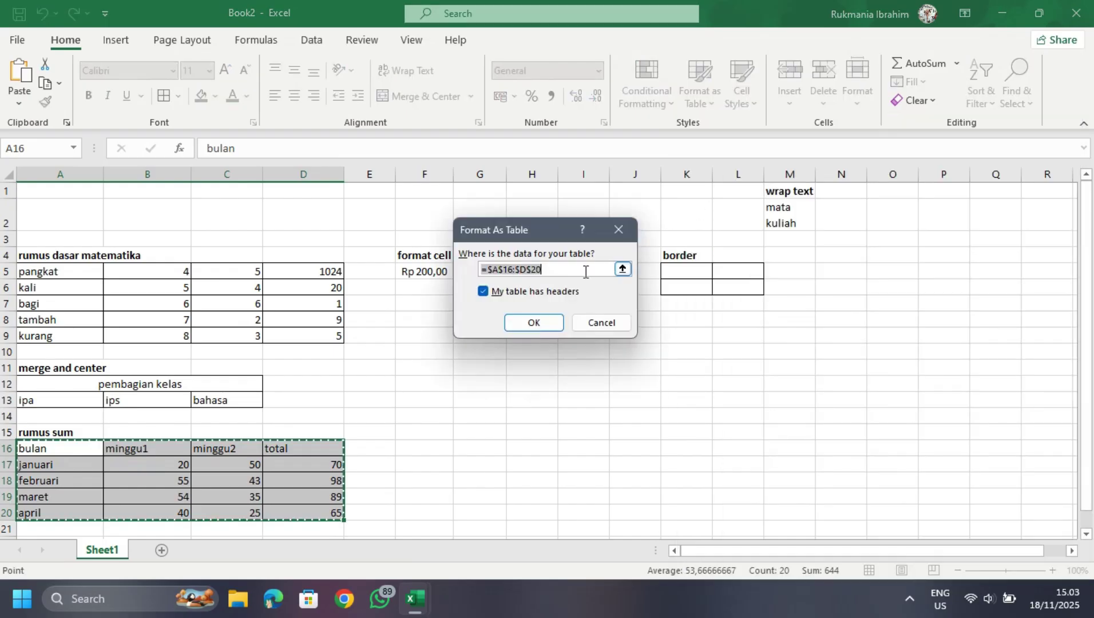
pyautogui.click(540, 324)
pyautogui.click(437, 449)
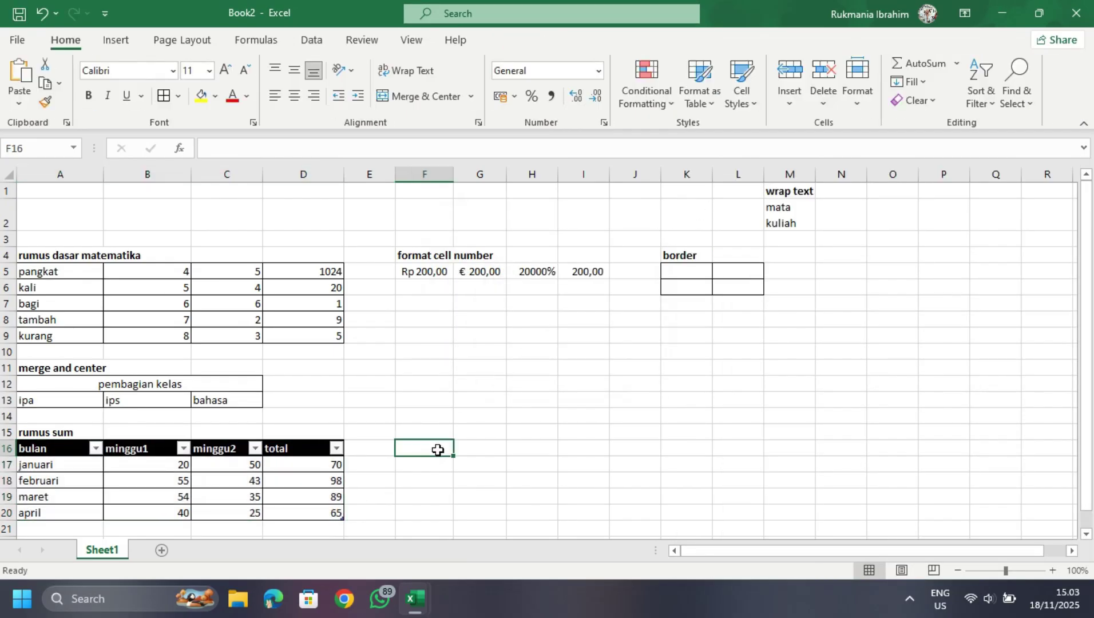
# - Enter the heading format average in cell A22, below the rumus sum table
pyautogui.scroll(-3, 438, 451)
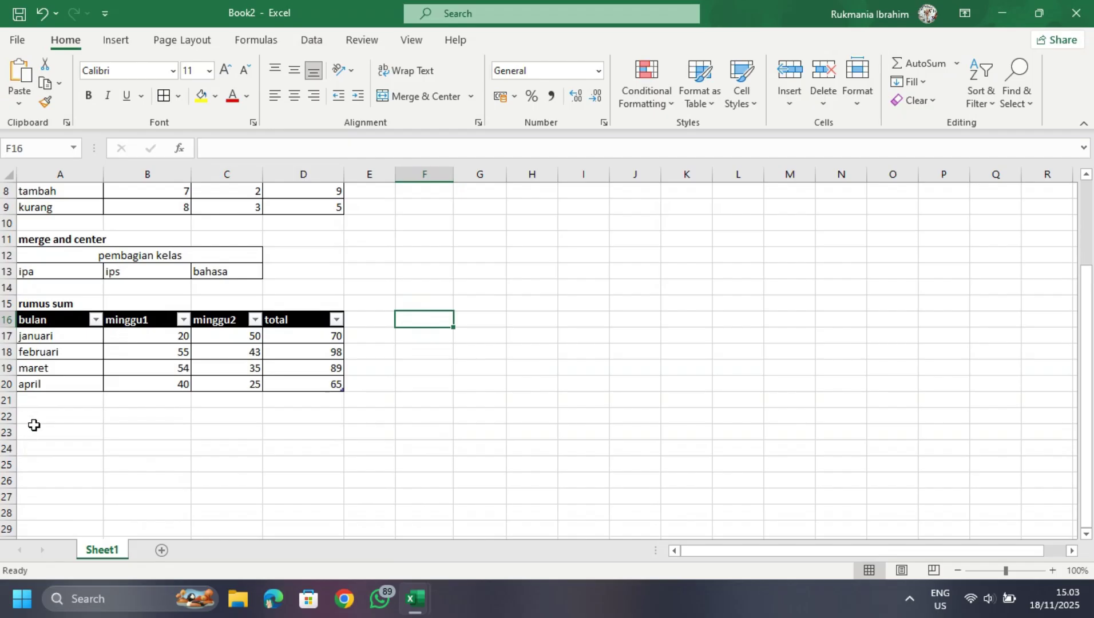
pyautogui.click(35, 417)
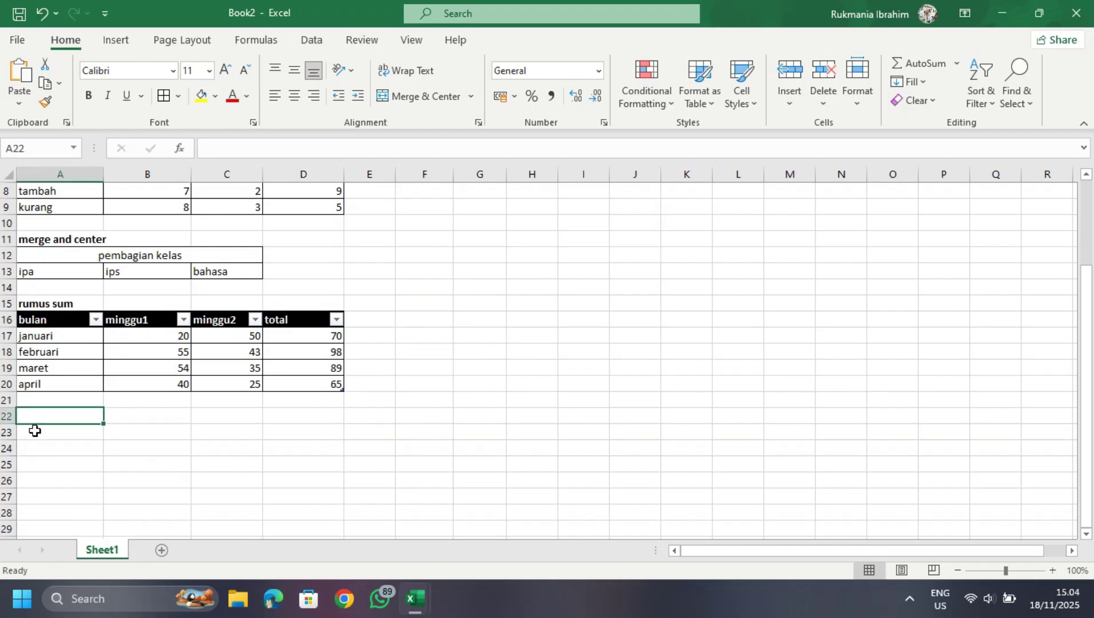
pyautogui.click(35, 431)
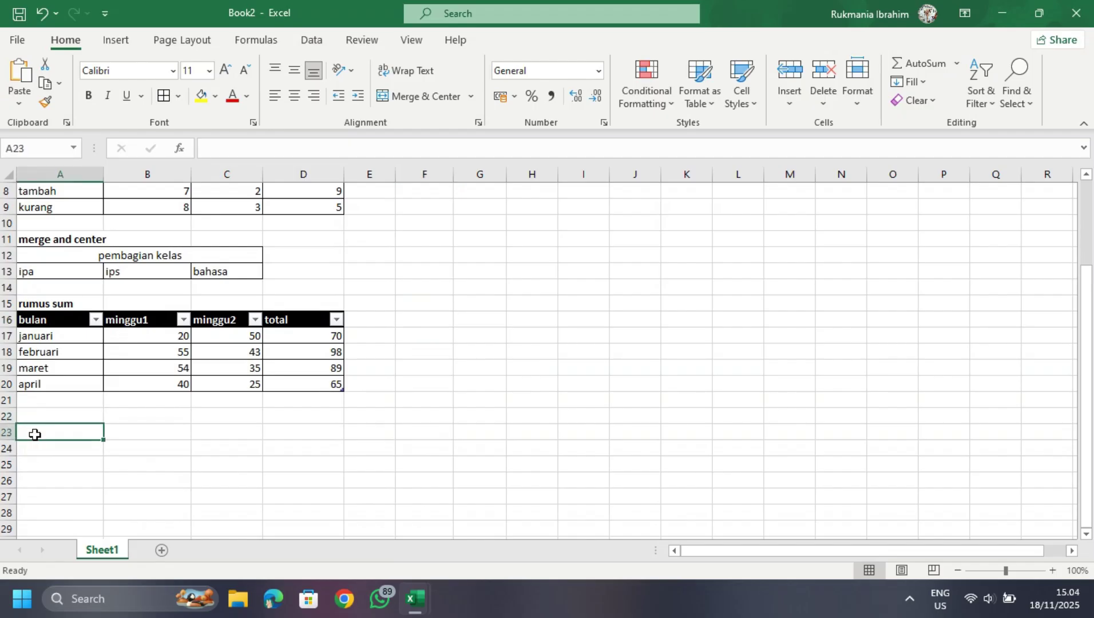
pyautogui.click(75, 416)
pyautogui.write('f')
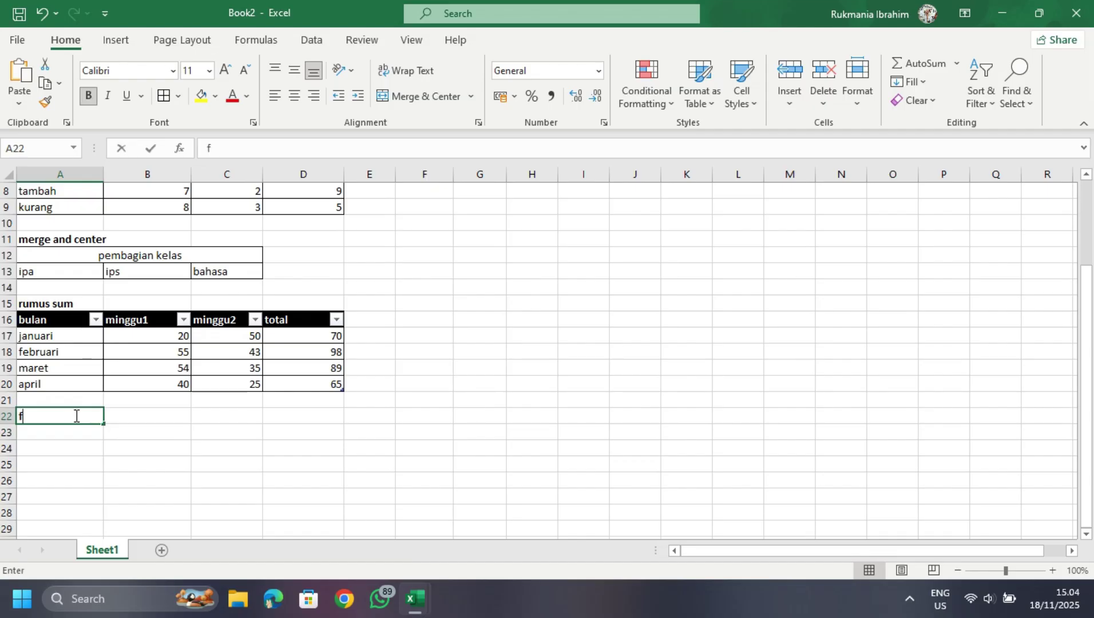
pyautogui.write('orm')
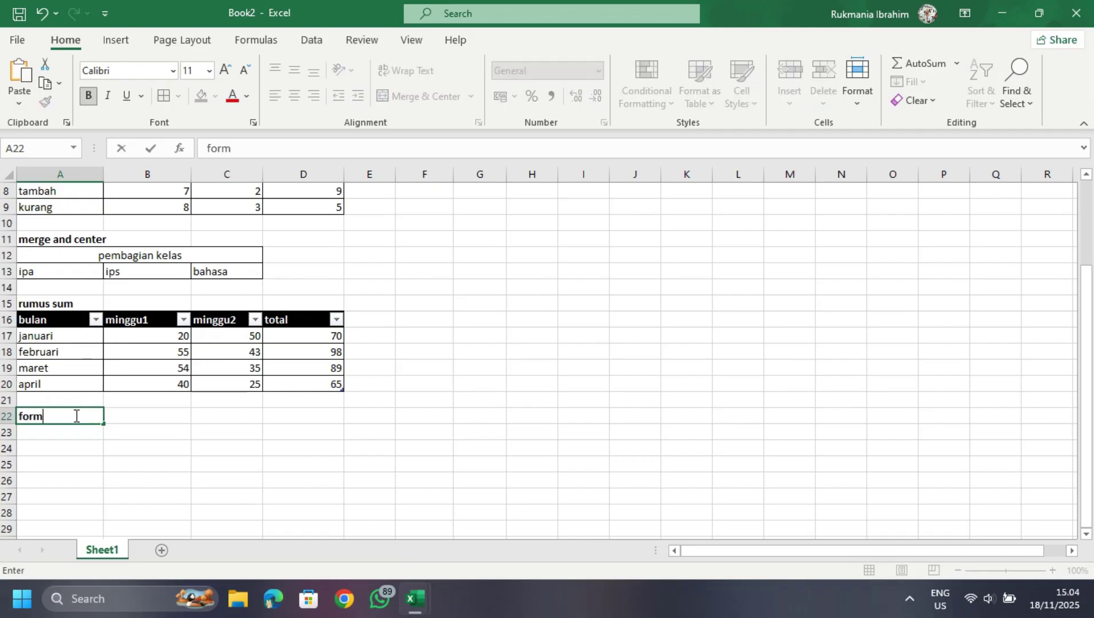
pyautogui.write('at averaf')
pyautogui.press('BackSpace')
pyautogui.press('Return')
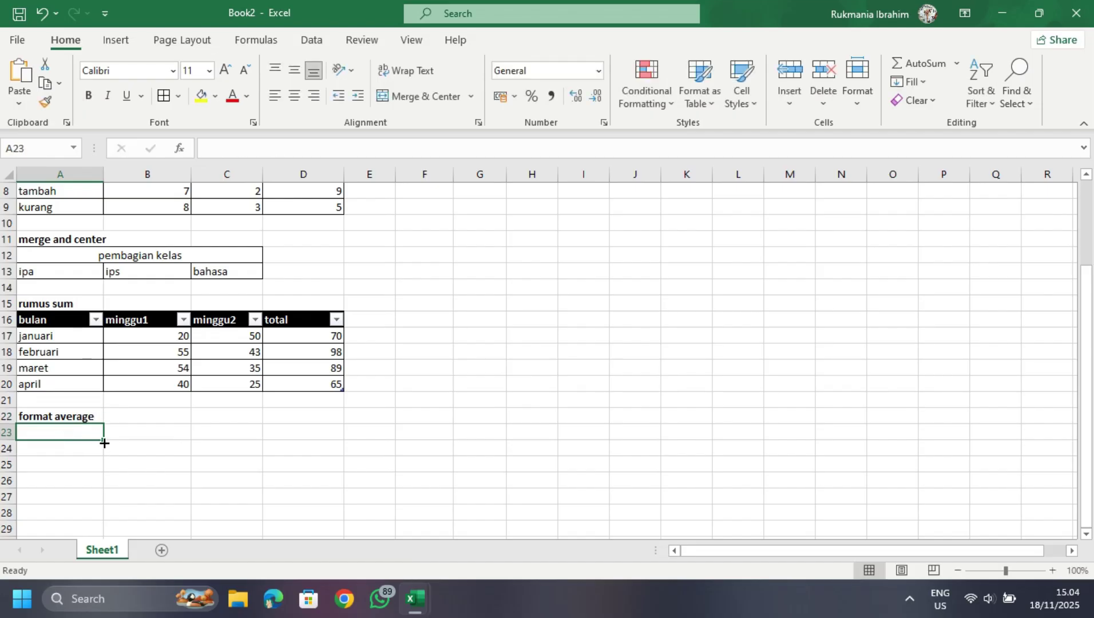
# - Apply borders to all cells of the range A23:D26 under the format average heading
pyautogui.moveTo(103, 441); pyautogui.dragTo(319, 433)
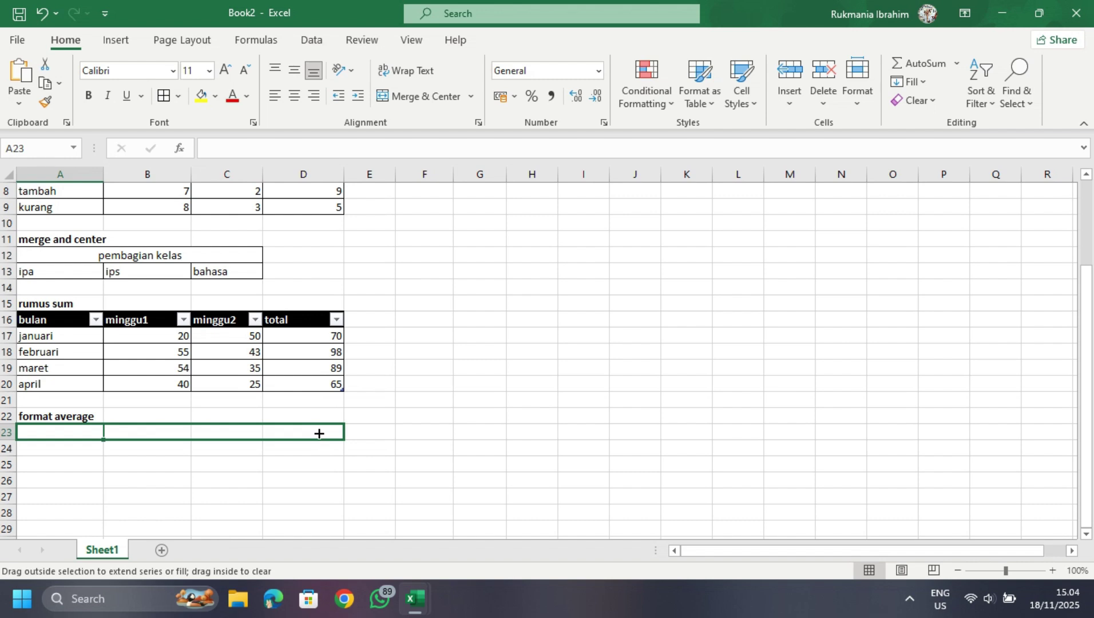
pyautogui.moveTo(312, 497); pyautogui.dragTo(313, 489)
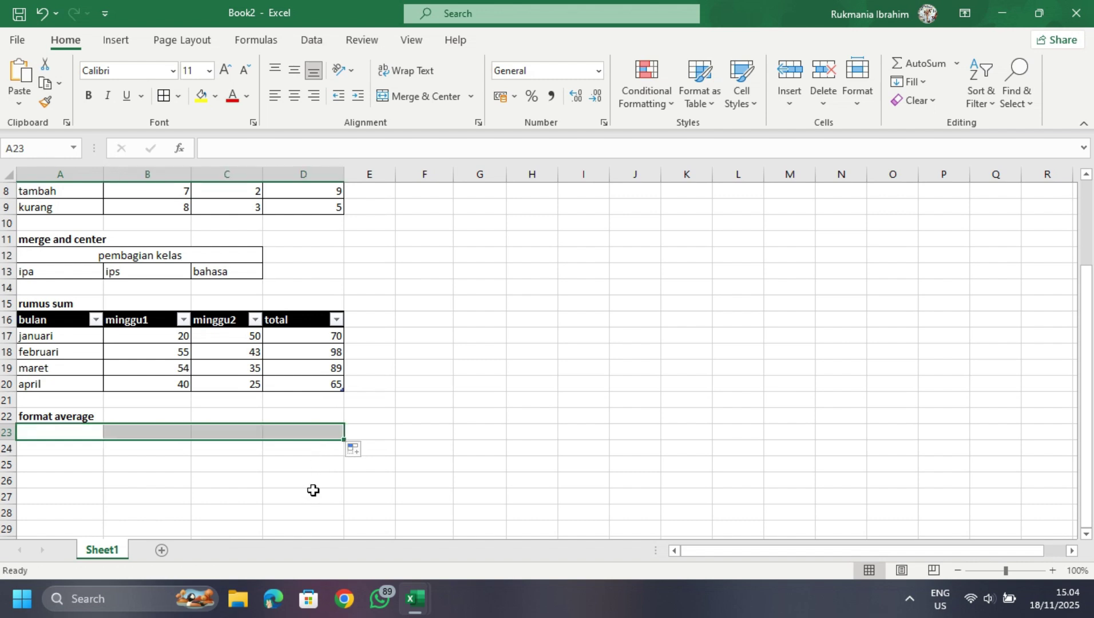
pyautogui.moveTo(344, 440); pyautogui.dragTo(344, 490)
# - Fill cells A23 to A26 with bulan, januari, februari and maret
pyautogui.click(74, 428)
pyautogui.write('bulan')
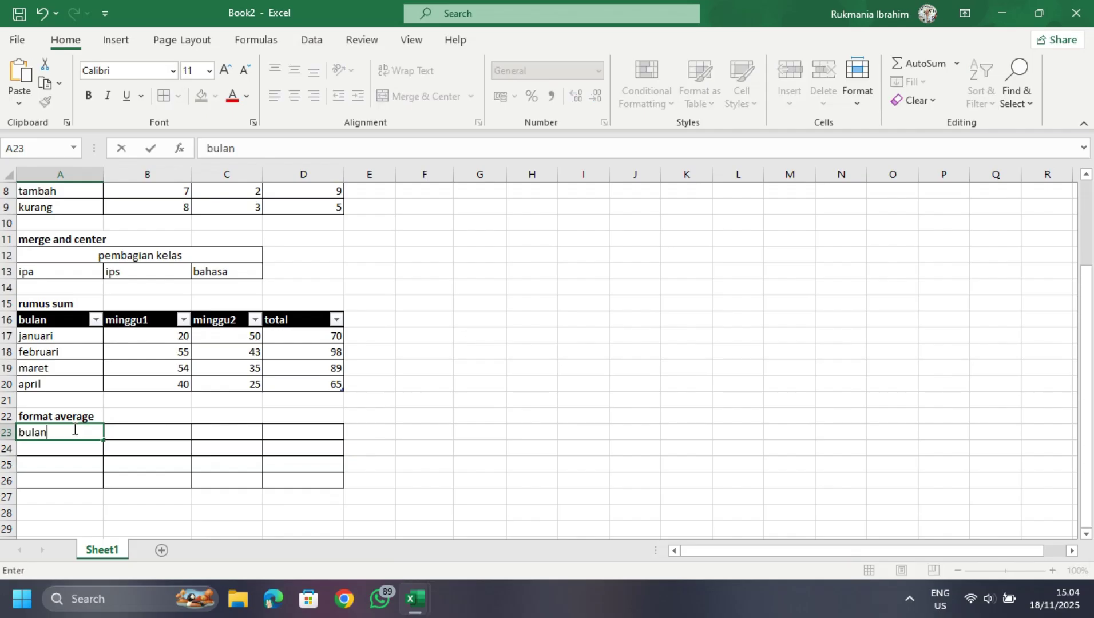
pyautogui.press('Return')
pyautogui.write('januari')
pyautogui.press('Return')
pyautogui.write('februari')
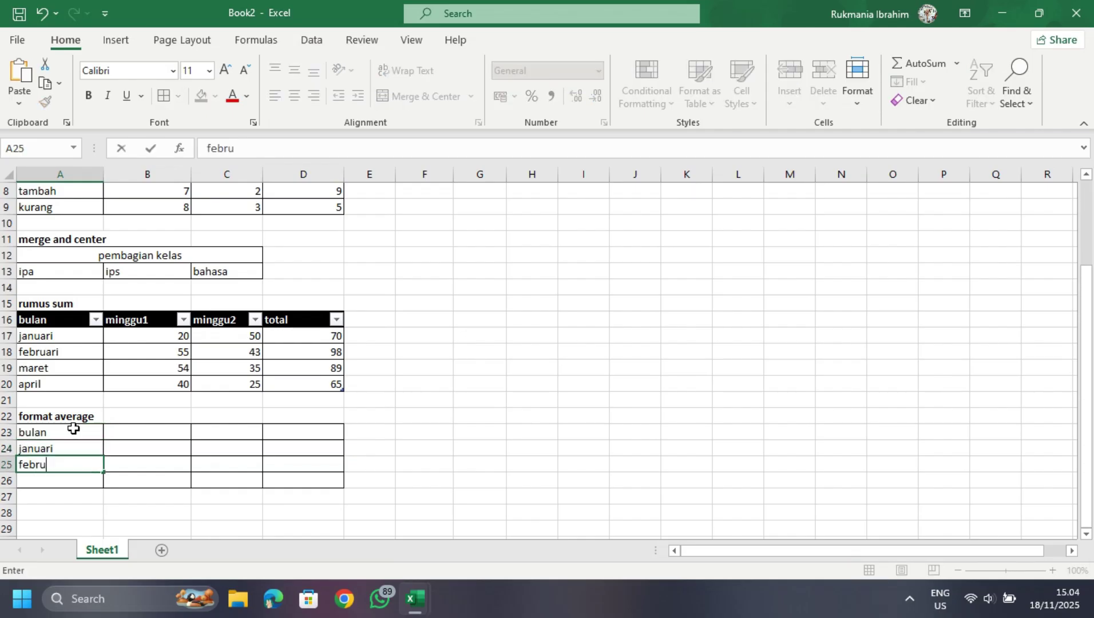
pyautogui.press('Return')
pyautogui.write('maret')
# - Enter 50, 49 and 45 in cells B23 to B25 of the format average table
pyautogui.click(120, 430)
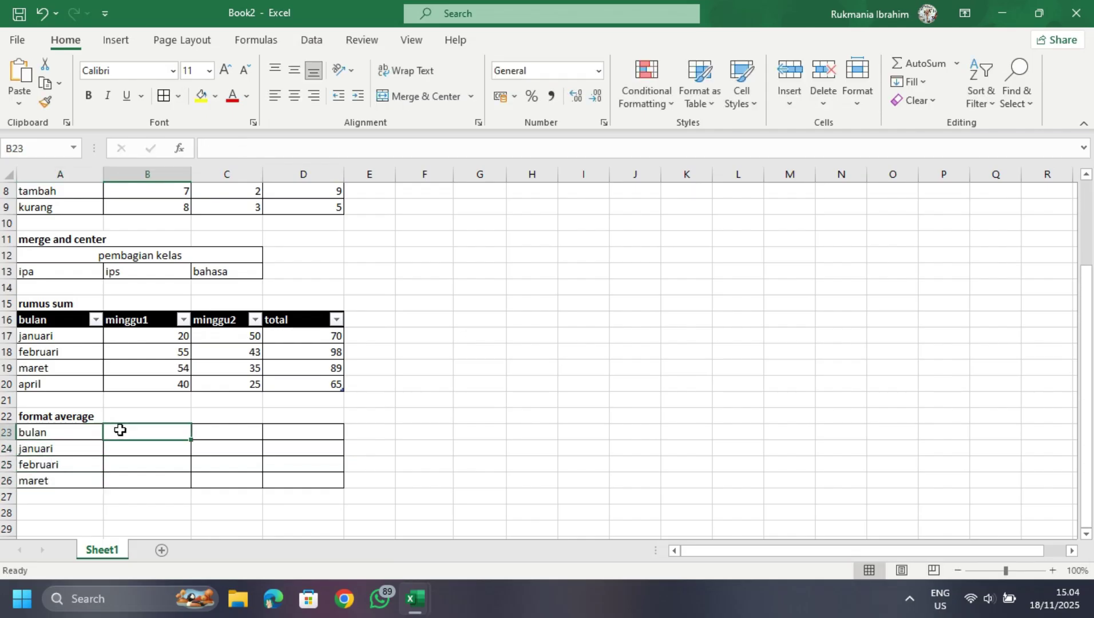
pyautogui.write('50')
pyautogui.press('Return')
pyautogui.write('49')
pyautogui.press('Return')
pyautogui.write('45')
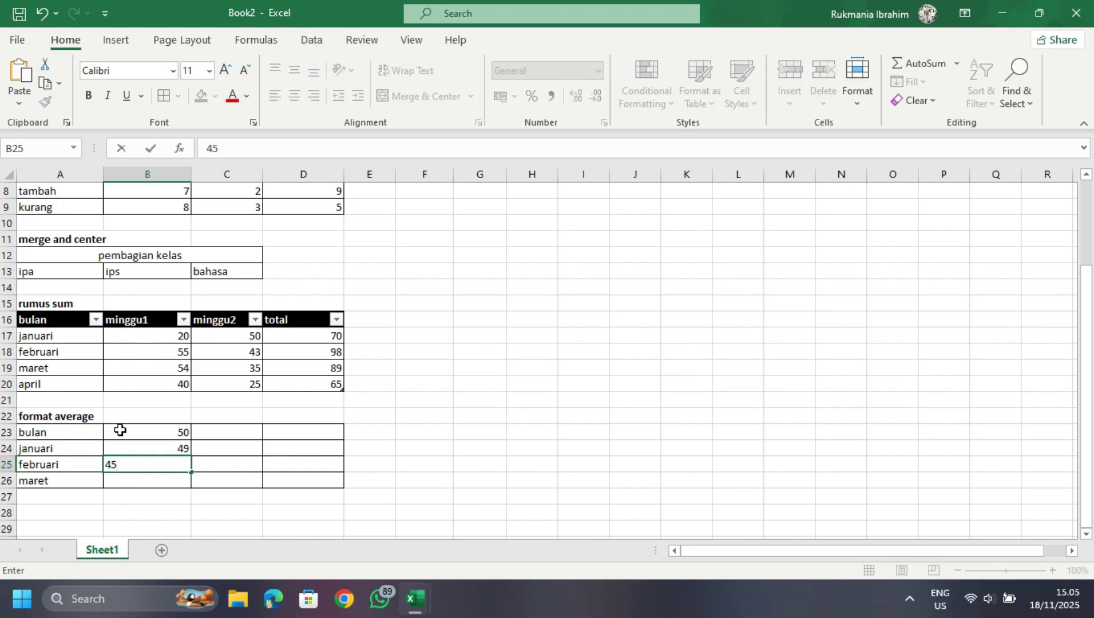
# - Replace the content of B23 with the heading minggu1, set B24 to 40 and enter 50 in B26
pyautogui.click(162, 435)
pyautogui.write('minggu1')
pyautogui.press('Return')
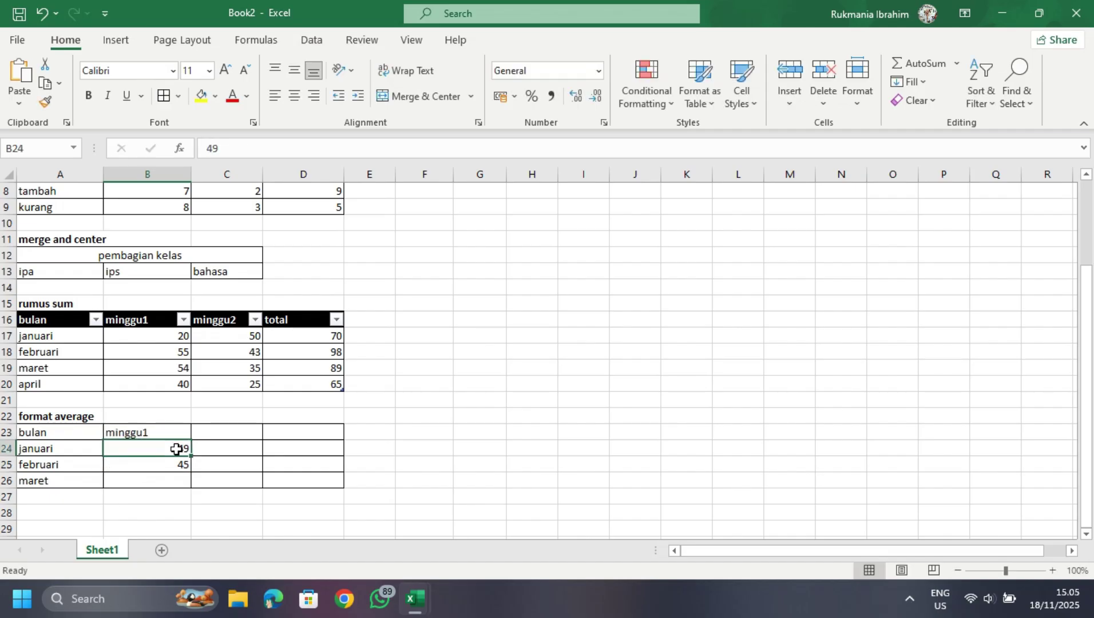
pyautogui.write('40')
pyautogui.click(182, 481)
pyautogui.write('50')
# - Fill cells C23 to C26 with the heading minggu2 and the values 50, 55 and 60
pyautogui.click(237, 432)
pyautogui.write('mingg')
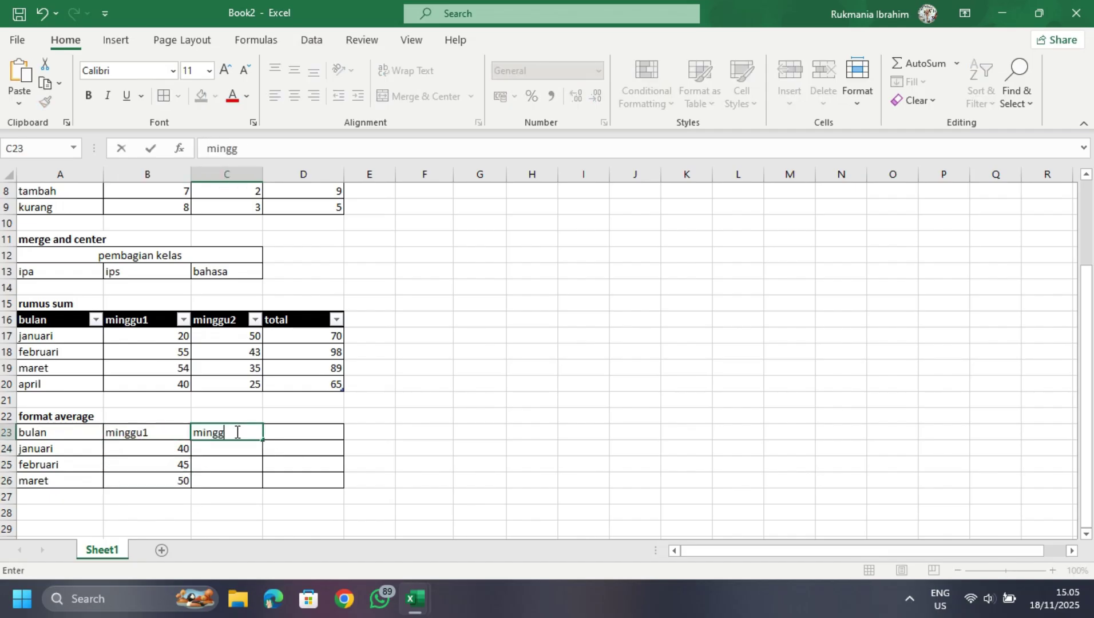
pyautogui.write('u2')
pyautogui.press('Return')
pyautogui.write('50')
pyautogui.press('Return')
pyautogui.write('55')
pyautogui.press('Return')
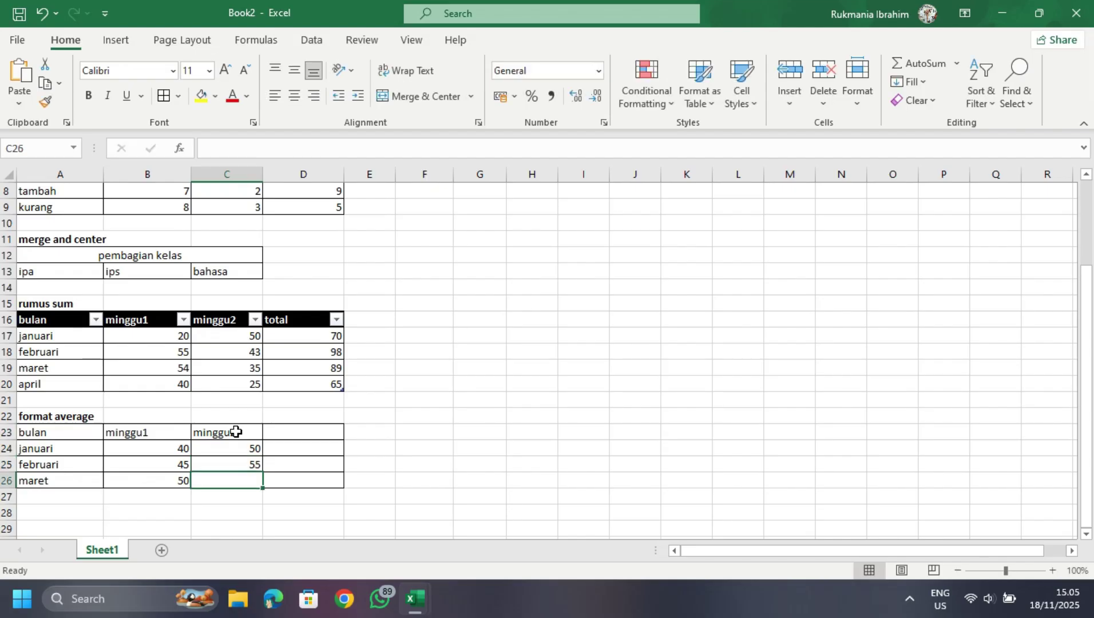
pyautogui.write('60')
# - Enter the heading rata-rata in D23 and calculate januari's average in D24 with =AVERAGE(B24;C24)
pyautogui.click(307, 436)
pyautogui.write('rata-rata')
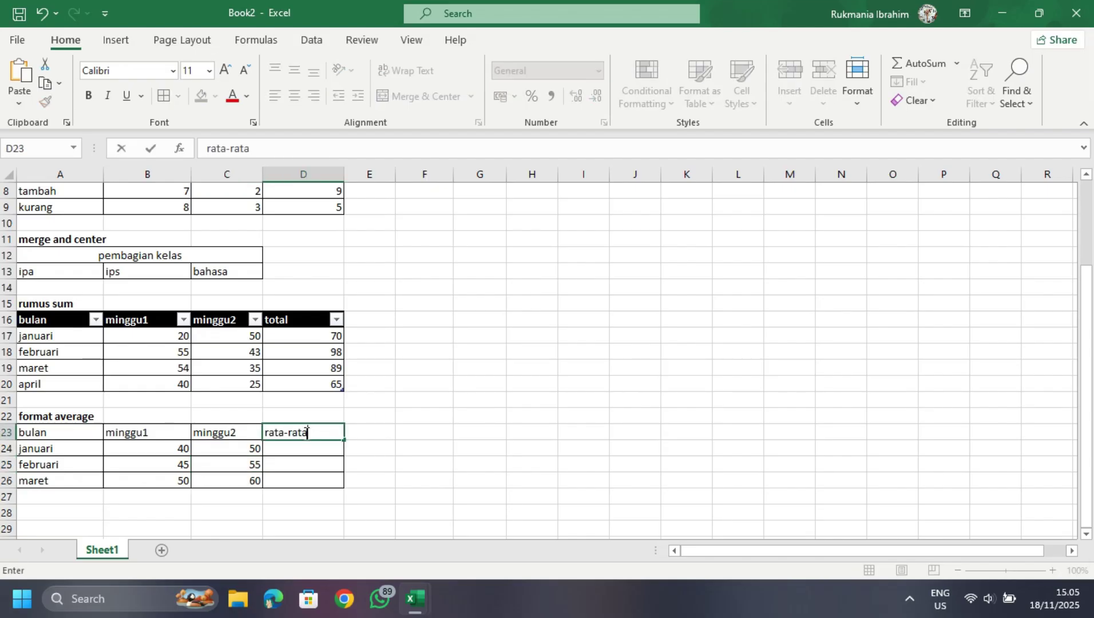
pyautogui.click(297, 445)
pyautogui.write('=')
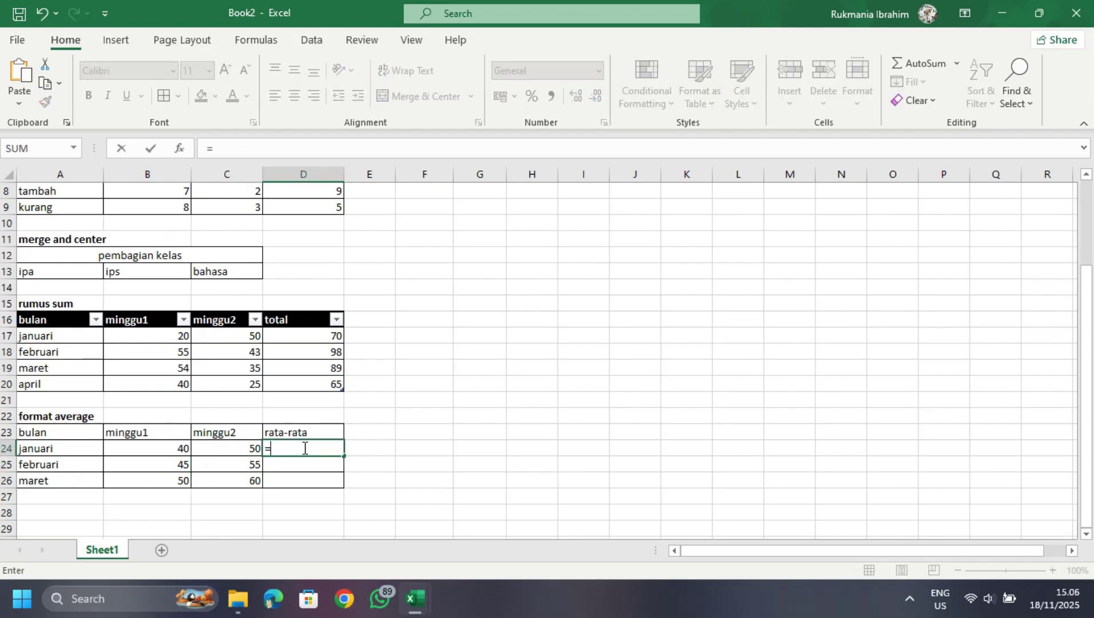
pyautogui.write('avar')
pyautogui.press('BackSpace')
pyautogui.press('BackSpace')
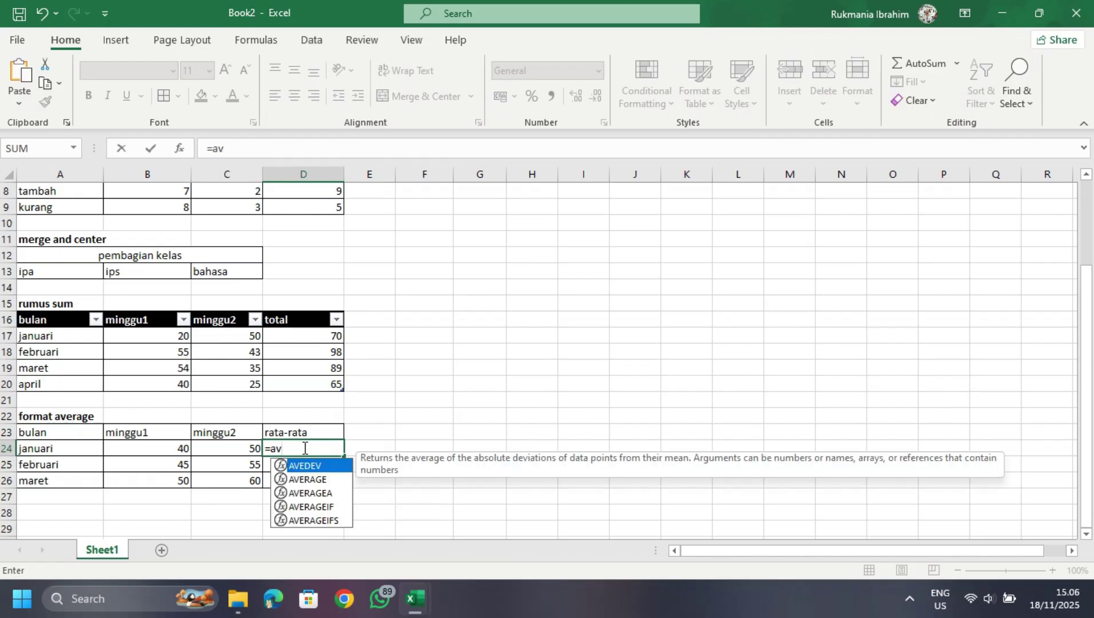
pyautogui.write('er')
pyautogui.doubleClick(317, 466)
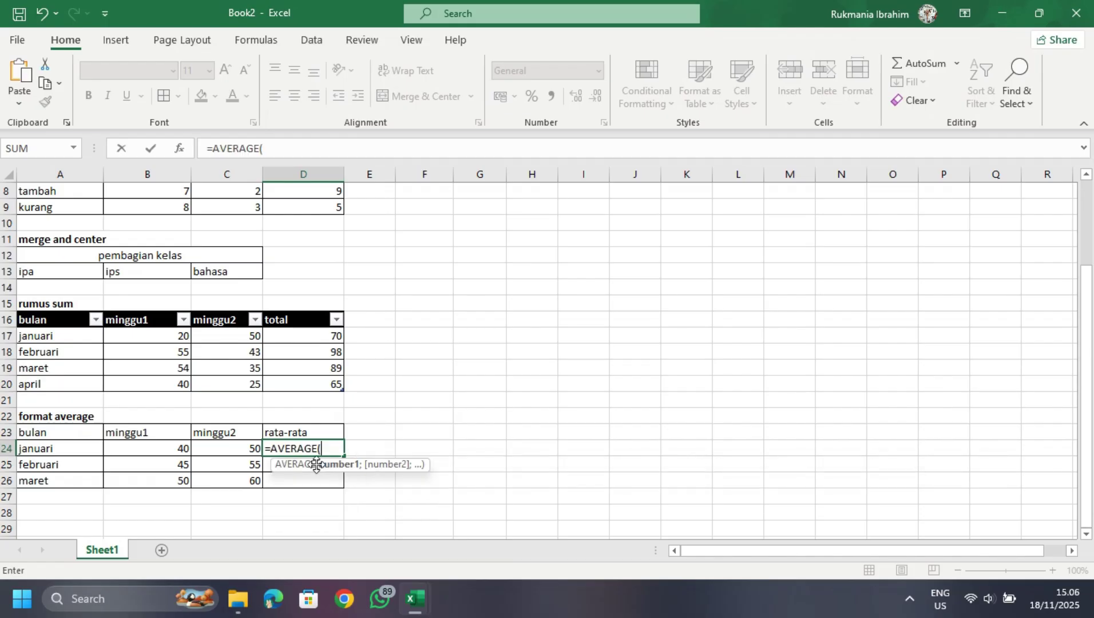
pyautogui.click(157, 452)
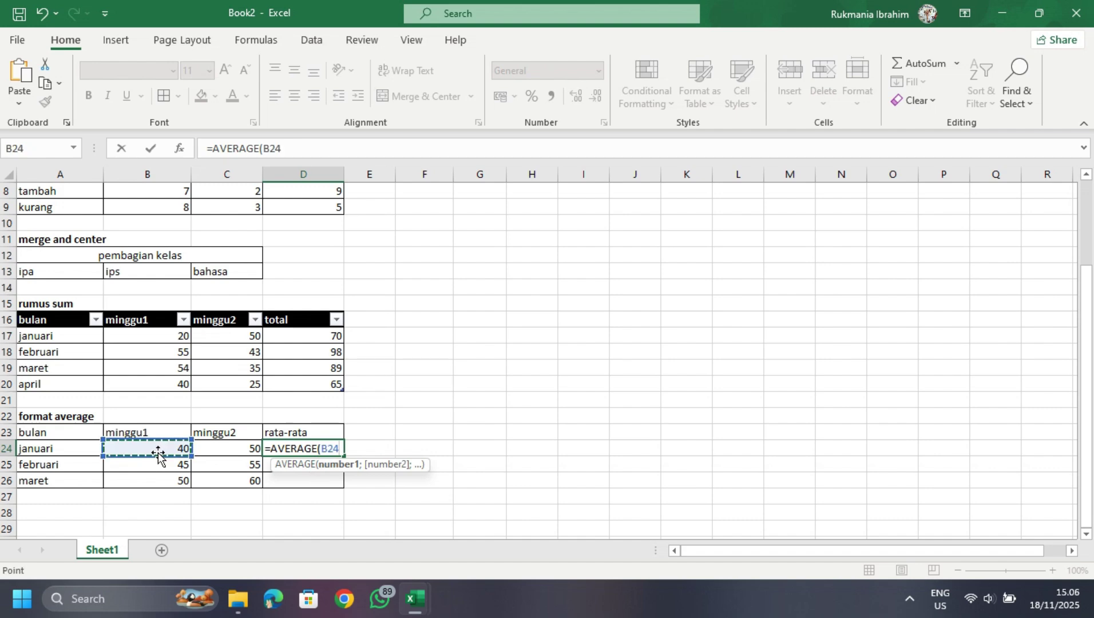
pyautogui.write(';')
pyautogui.click(228, 449)
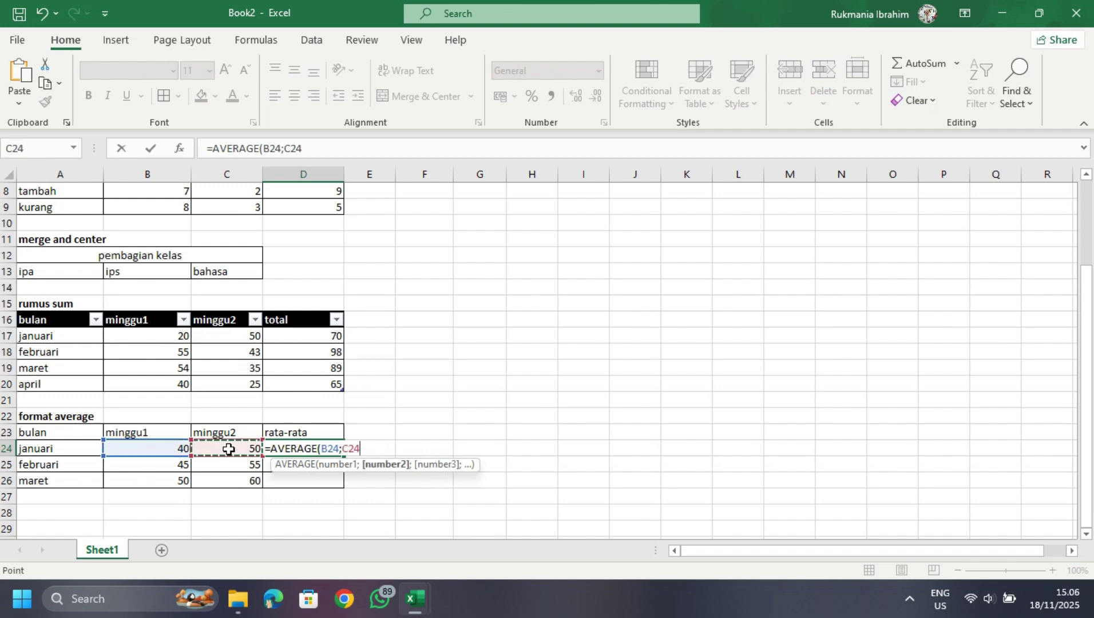
pyautogui.press('Return')
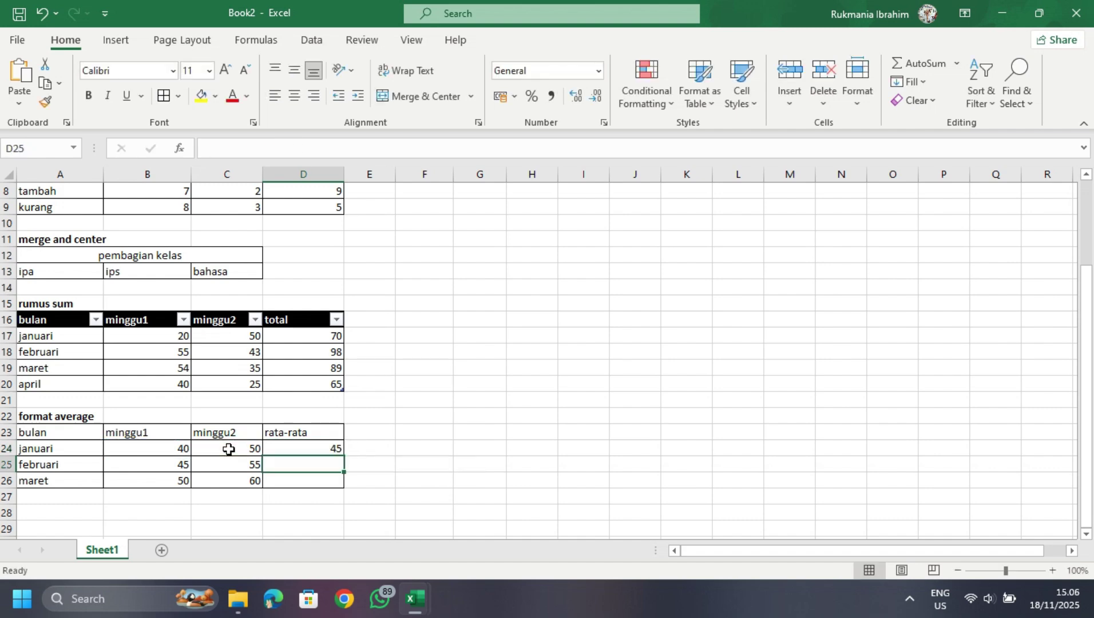
# - Fill the average formula from D24 down to D26, undoing any accidental move of the cells
pyautogui.click(287, 449)
pyautogui.moveTo(342, 453); pyautogui.dragTo(370, 442)
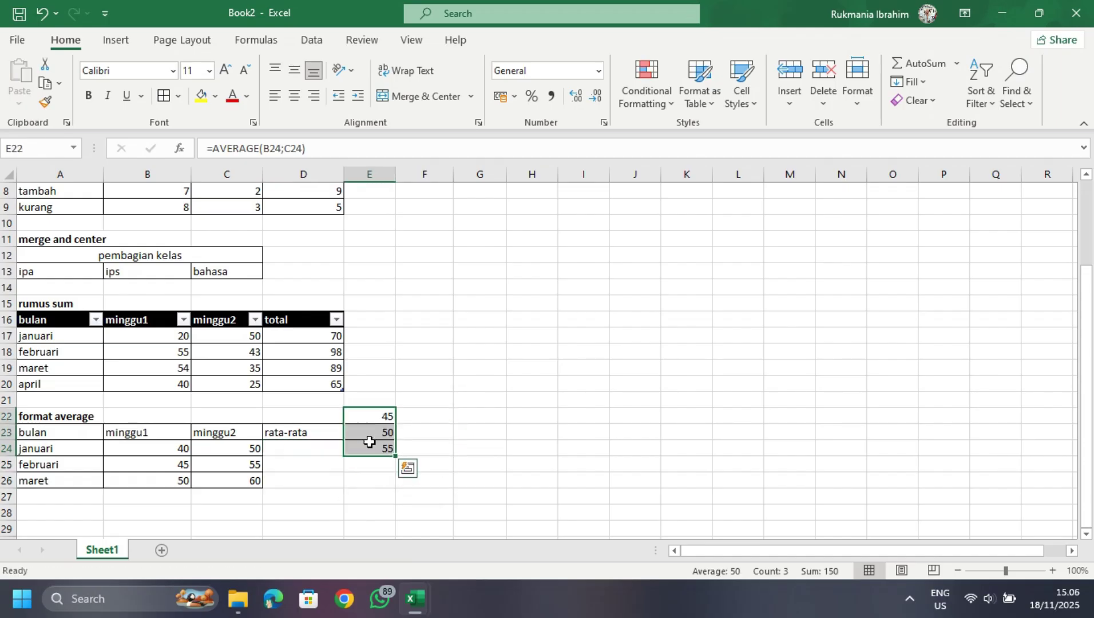
pyautogui.click(41, 13)
pyautogui.click(427, 347)
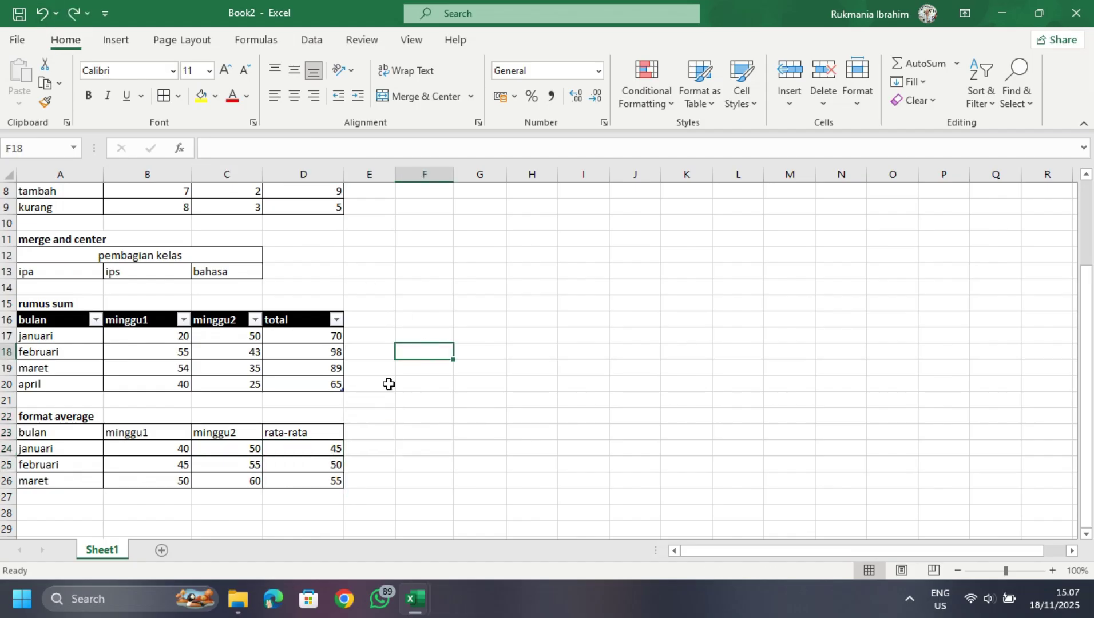
# - Format the format average range A23:D26 as a table with headers in the same black-header light style
pyautogui.click(54, 434)
pyautogui.moveTo(54, 433)
pyautogui.mouseDown()
pyautogui.moveTo(286, 495)
pyautogui.moveTo(296, 482)
pyautogui.mouseUp()
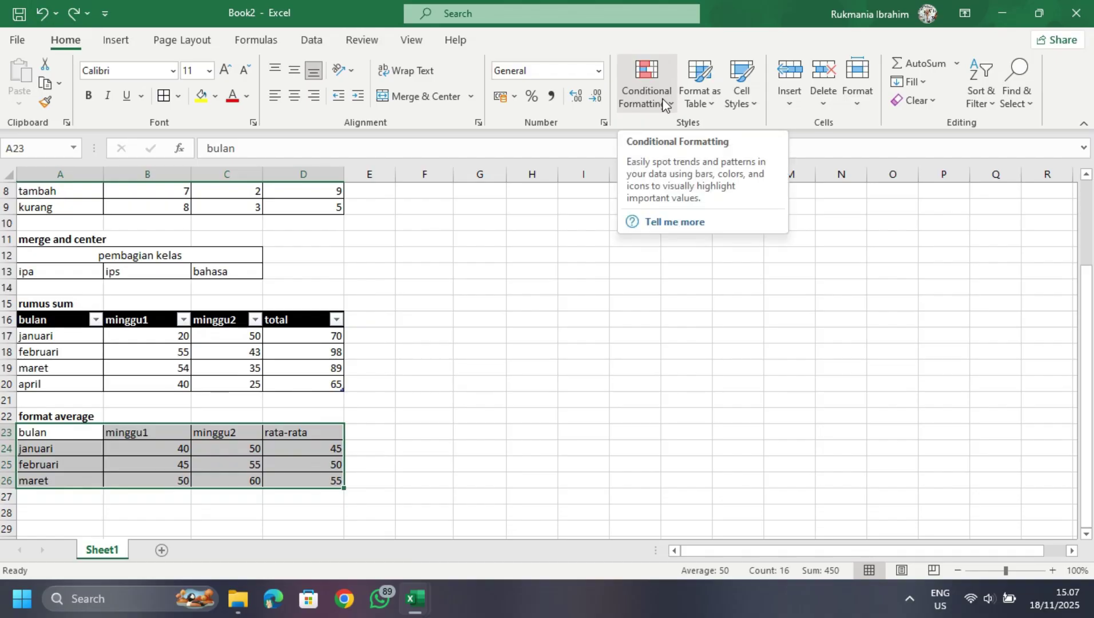
pyautogui.click(698, 98)
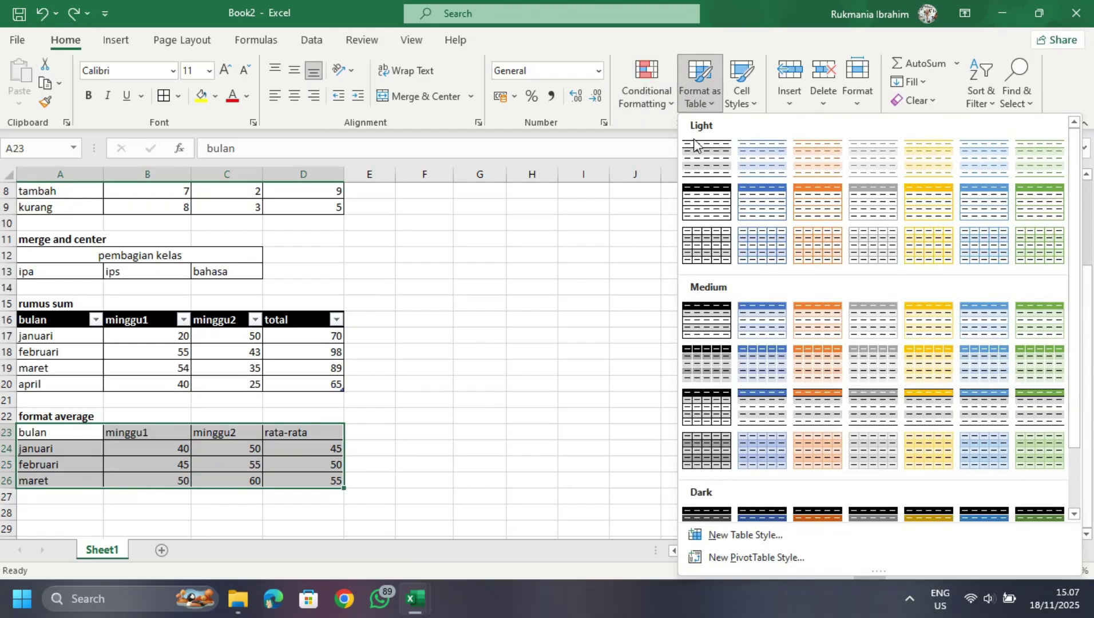
pyautogui.click(711, 205)
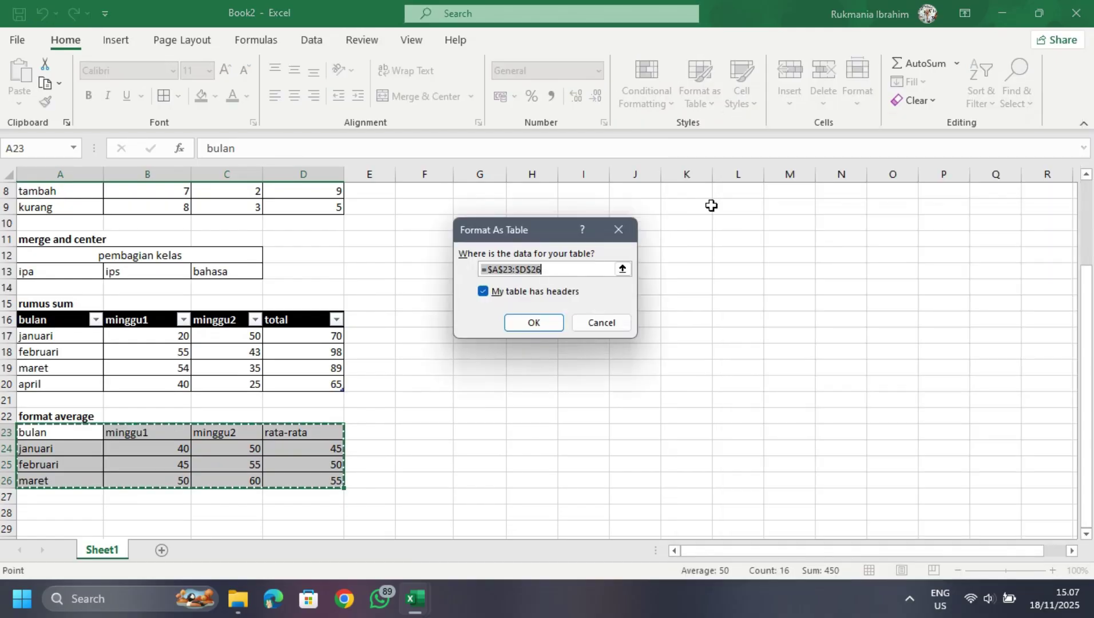
pyautogui.click(546, 324)
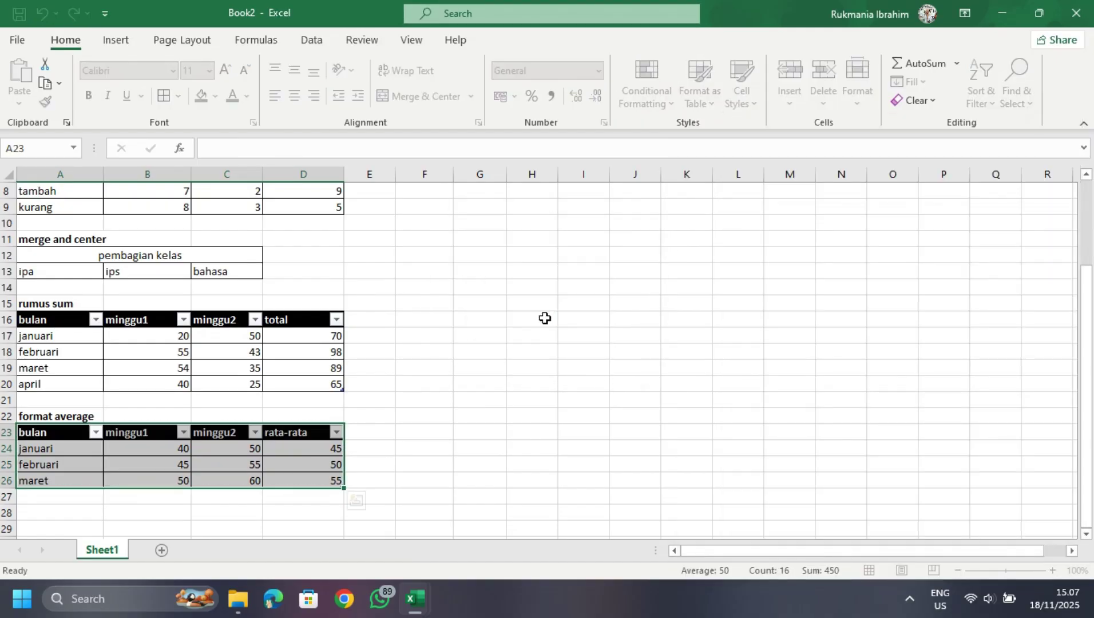
# - Sort the format average table by rata-rata from smallest to largest, and finally from largest to smallest
pyautogui.click(336, 433)
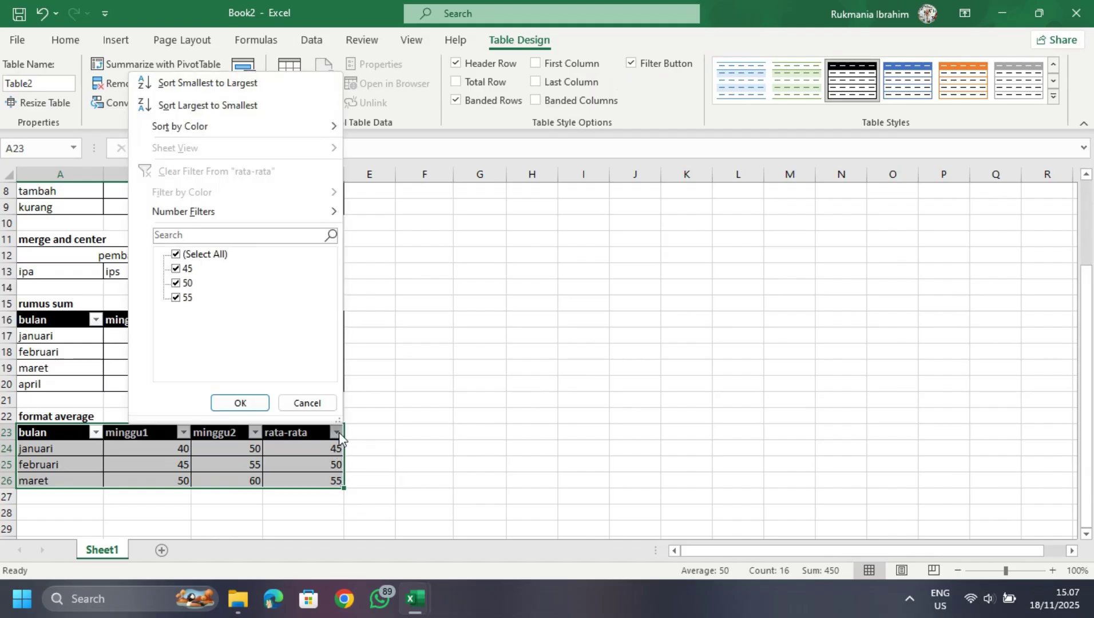
pyautogui.click(227, 88)
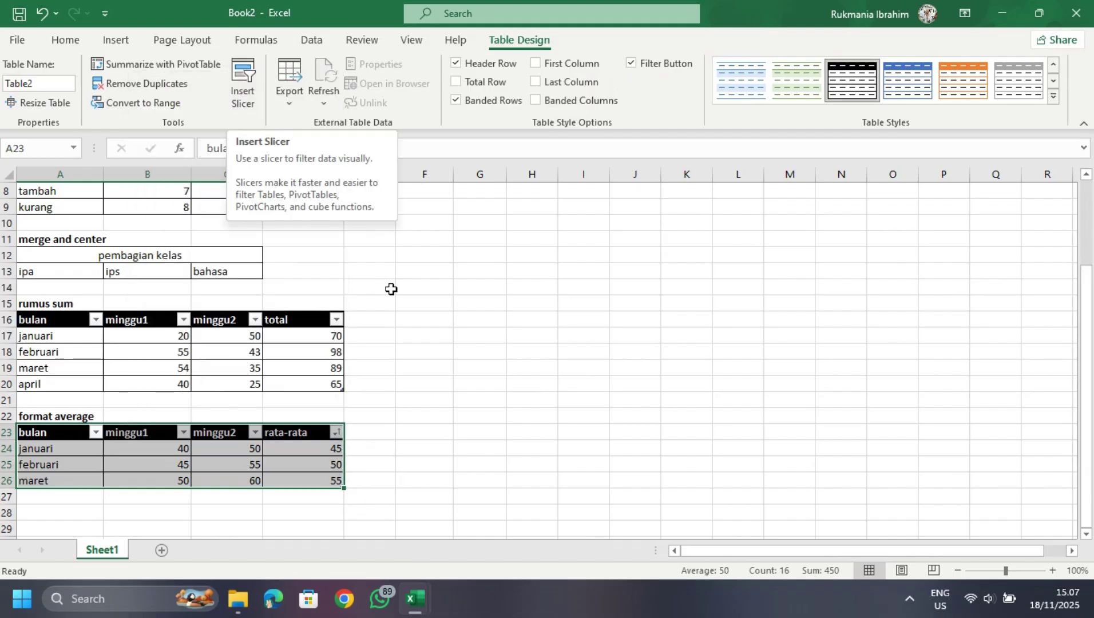
pyautogui.click(333, 433)
pyautogui.click(229, 110)
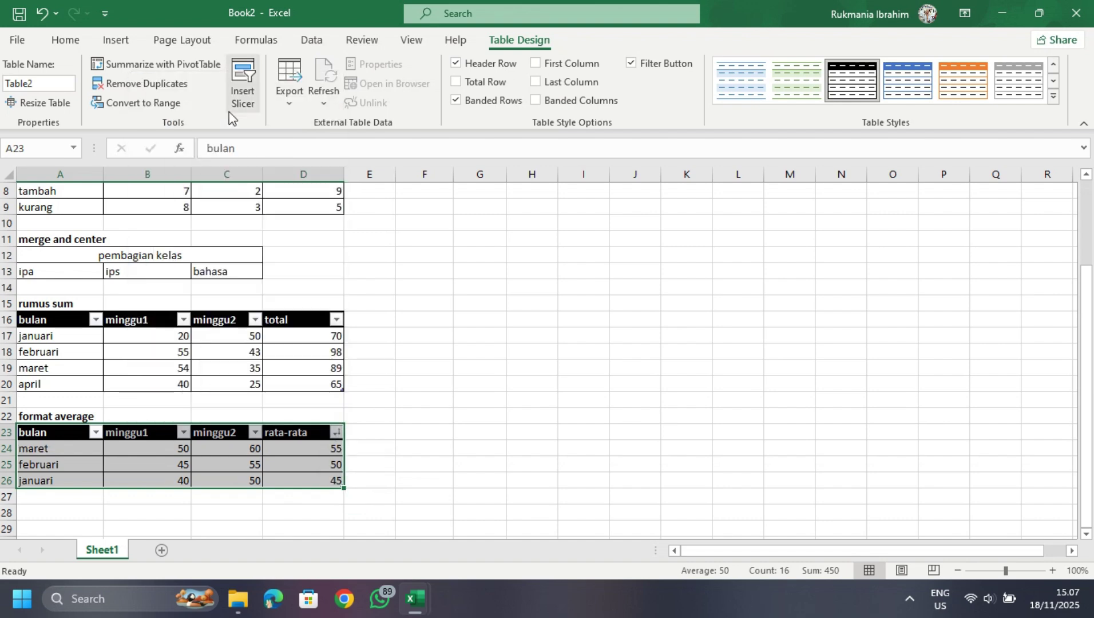
# - Insert a 2-D clustered column chart from the format average table A23:D26
pyautogui.click(468, 365)
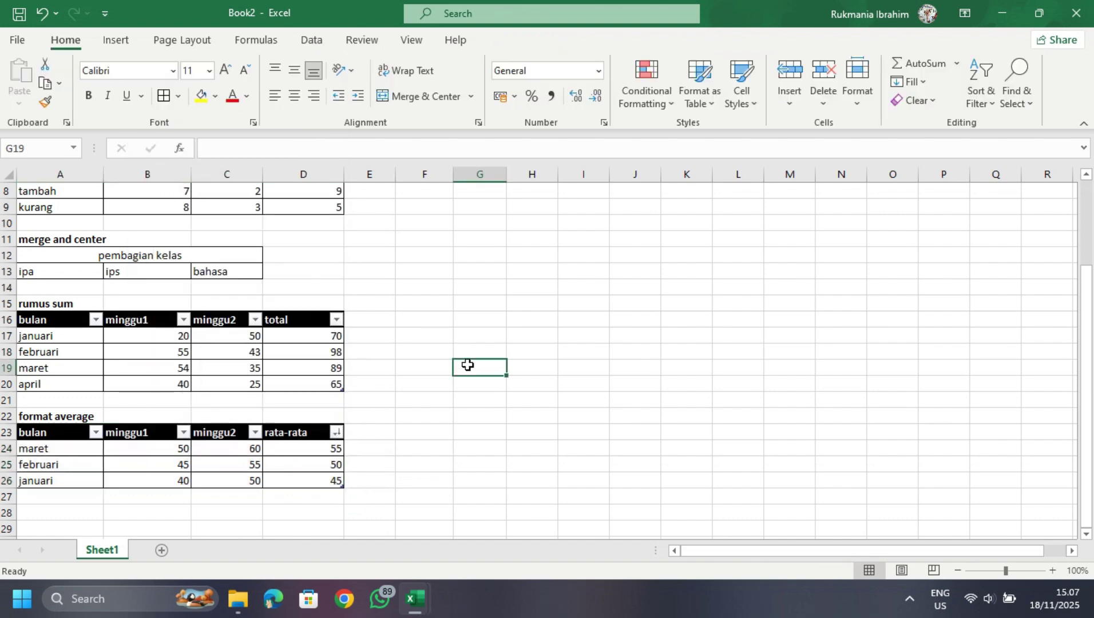
pyautogui.moveTo(26, 433); pyautogui.dragTo(224, 484)
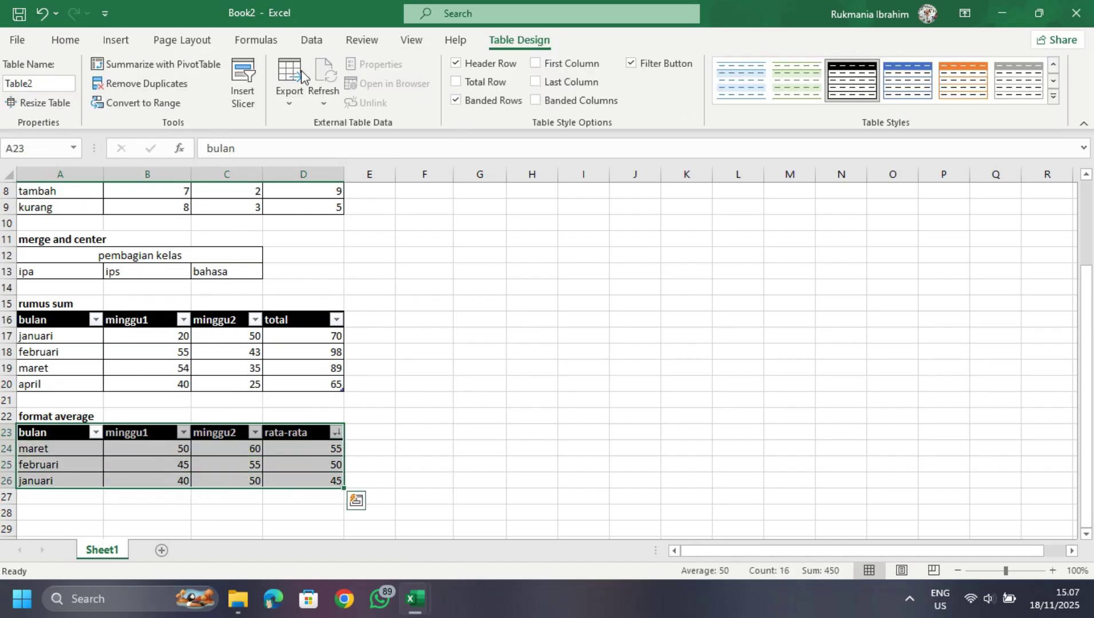
pyautogui.click(120, 42)
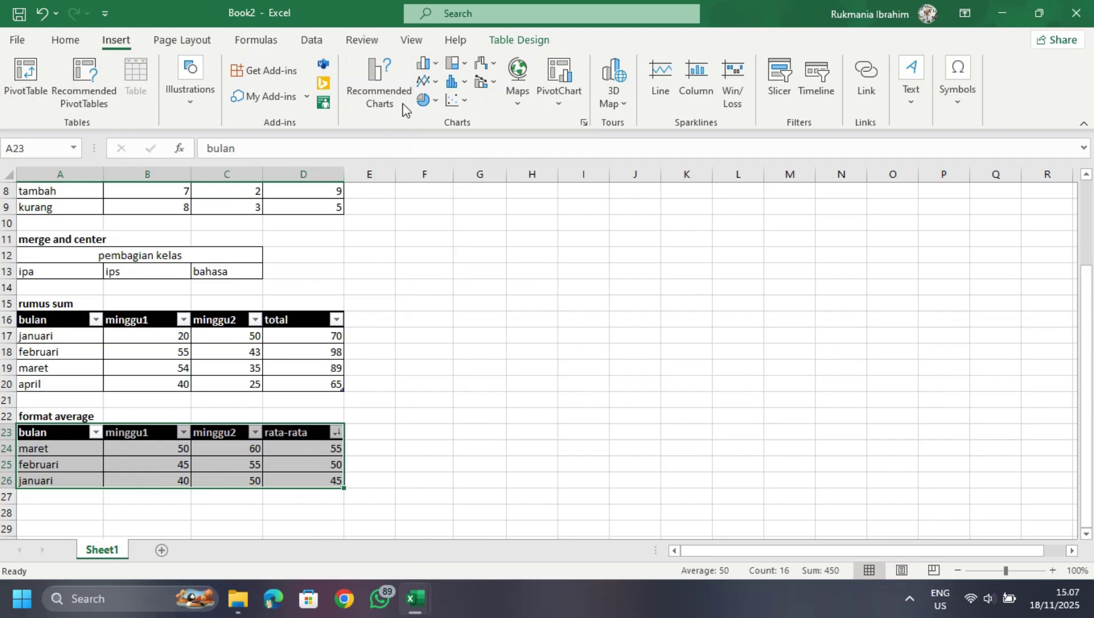
pyautogui.click(425, 65)
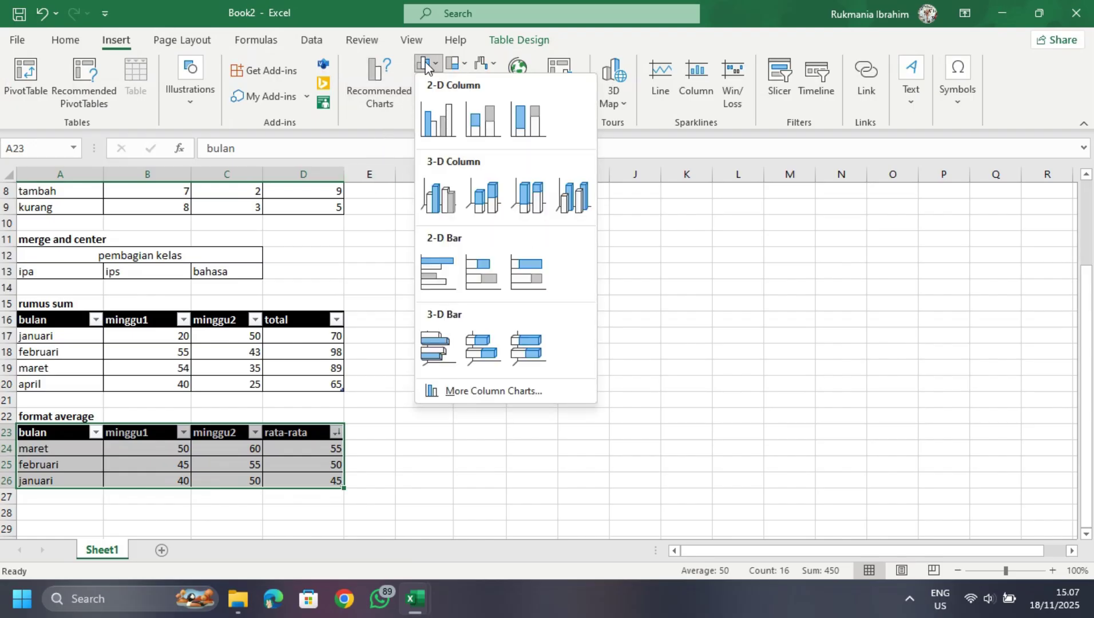
pyautogui.click(452, 117)
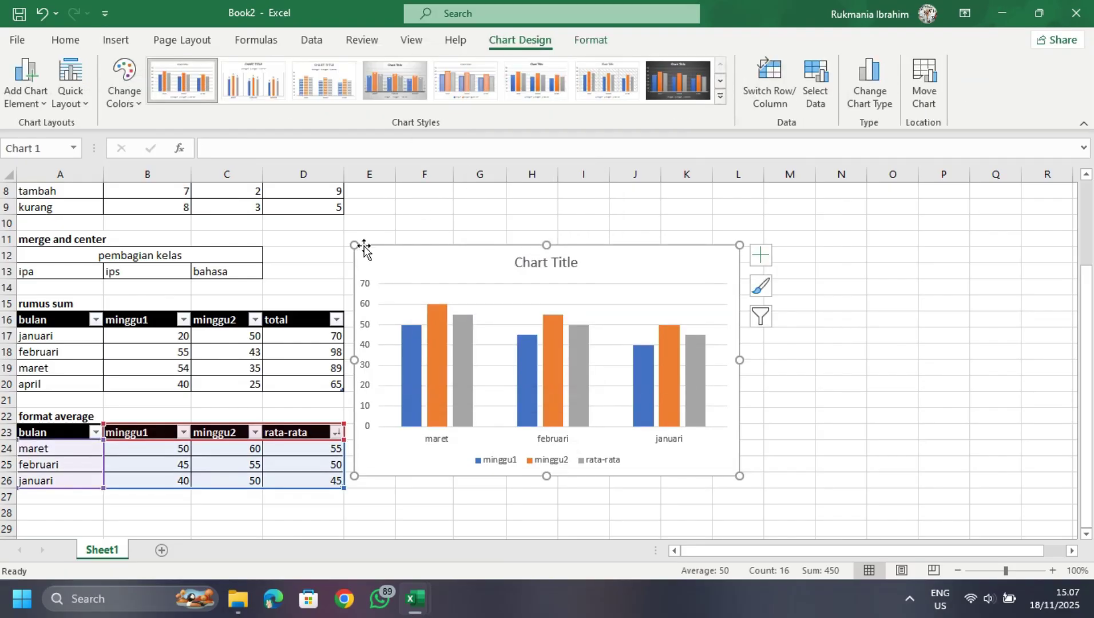
# - Shrink the column chart from its upper-left corner and move it just beside the rumus sum and format average tables
pyautogui.moveTo(354, 244); pyautogui.dragTo(405, 303)
pyautogui.click(430, 345)
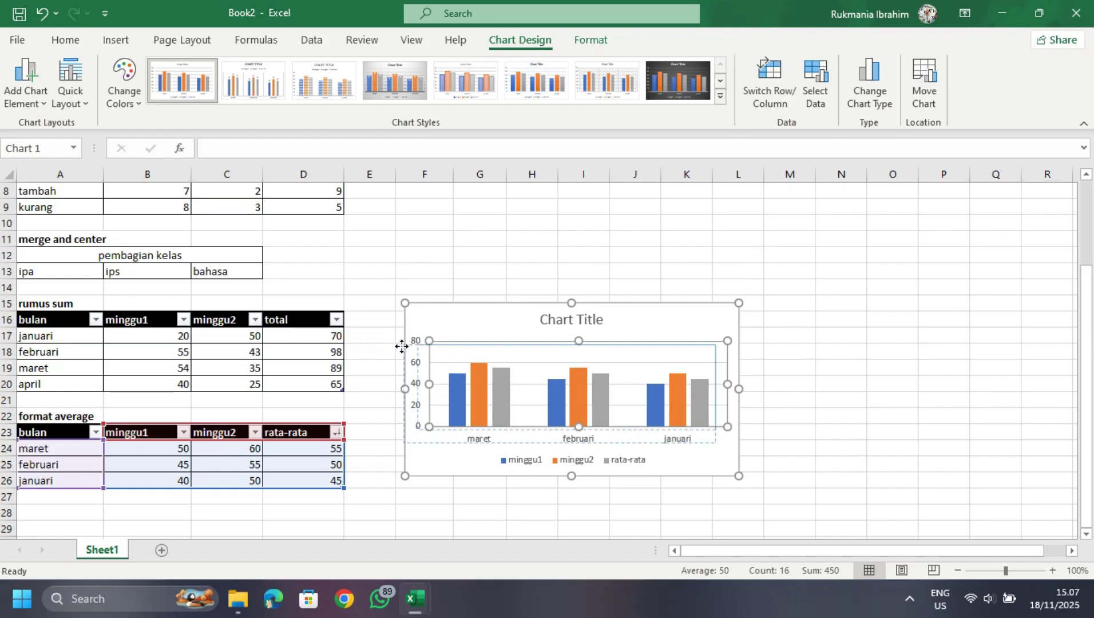
pyautogui.moveTo(459, 342); pyautogui.dragTo(435, 330)
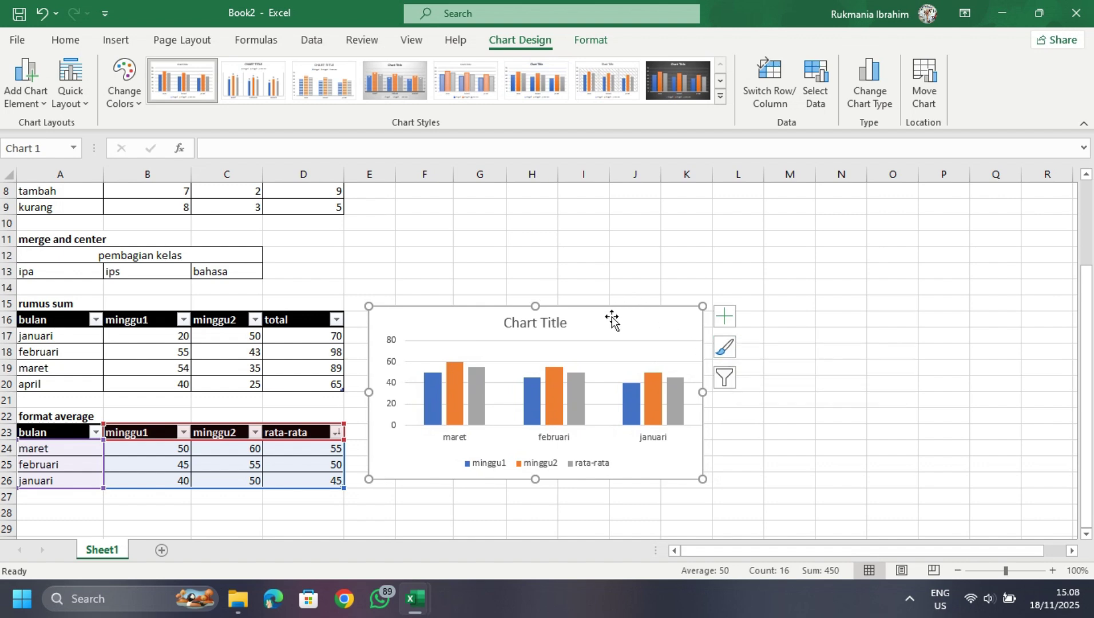
# - Change the chart's title to grafik
pyautogui.click(555, 319)
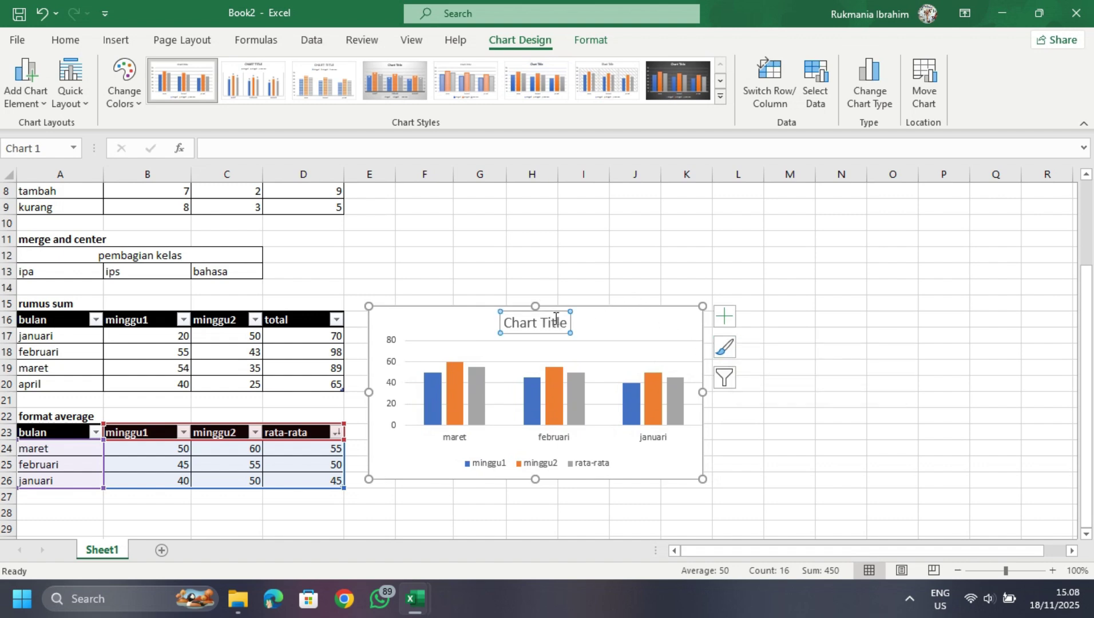
pyautogui.write('gr')
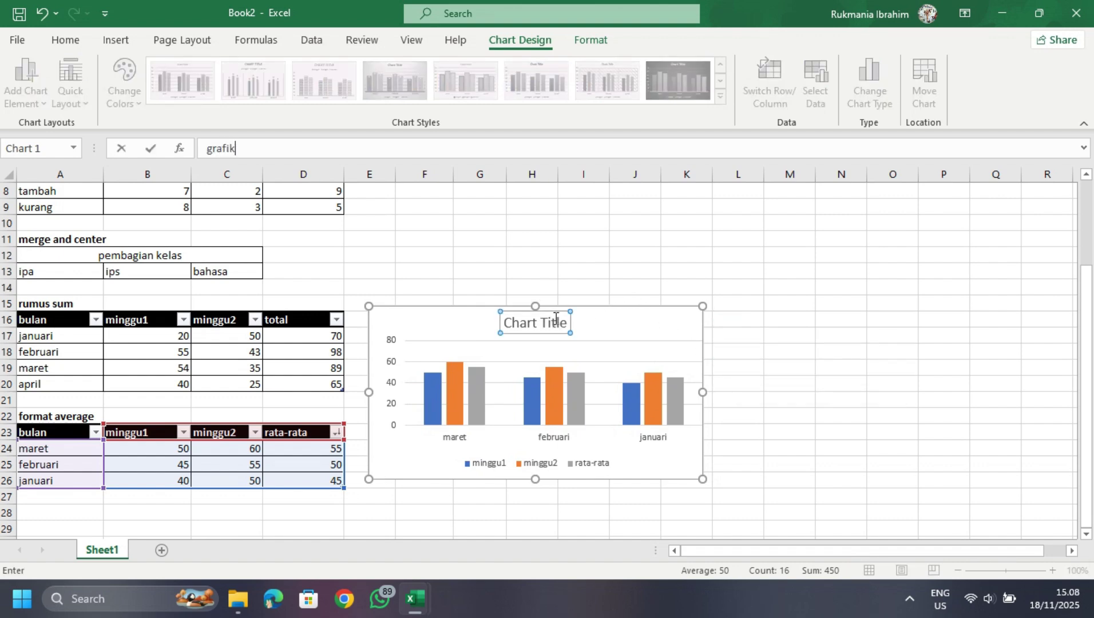
pyautogui.write('afik')
pyautogui.press('Return')
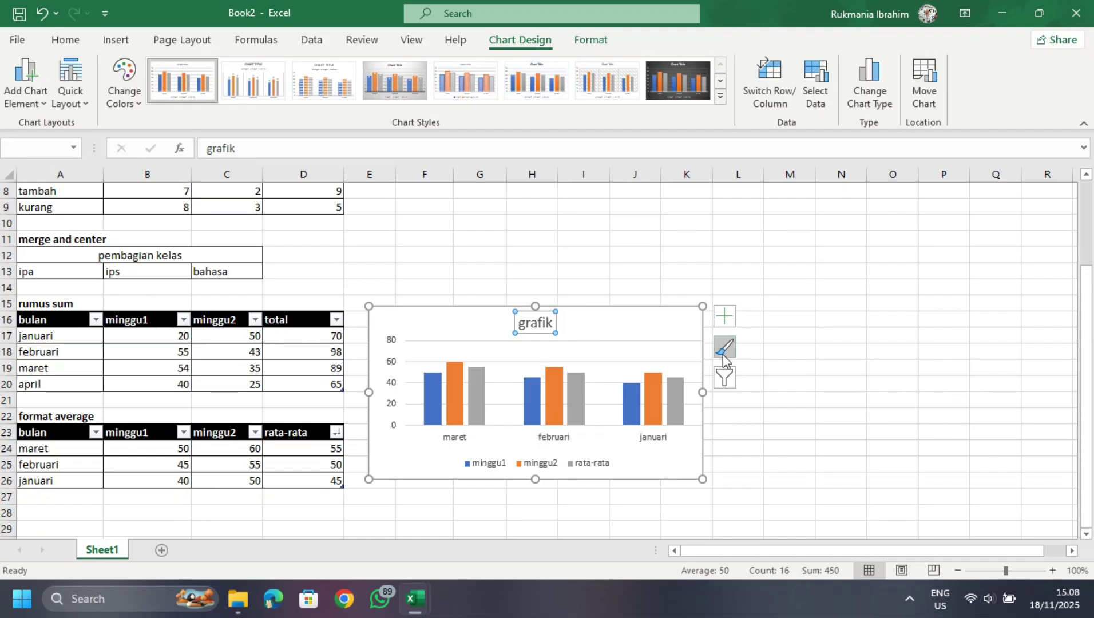
# - Apply the second chart style to put data labels above the columns, followed by the dark grey background style
pyautogui.click(725, 353)
pyautogui.scroll(-2, 744, 376)
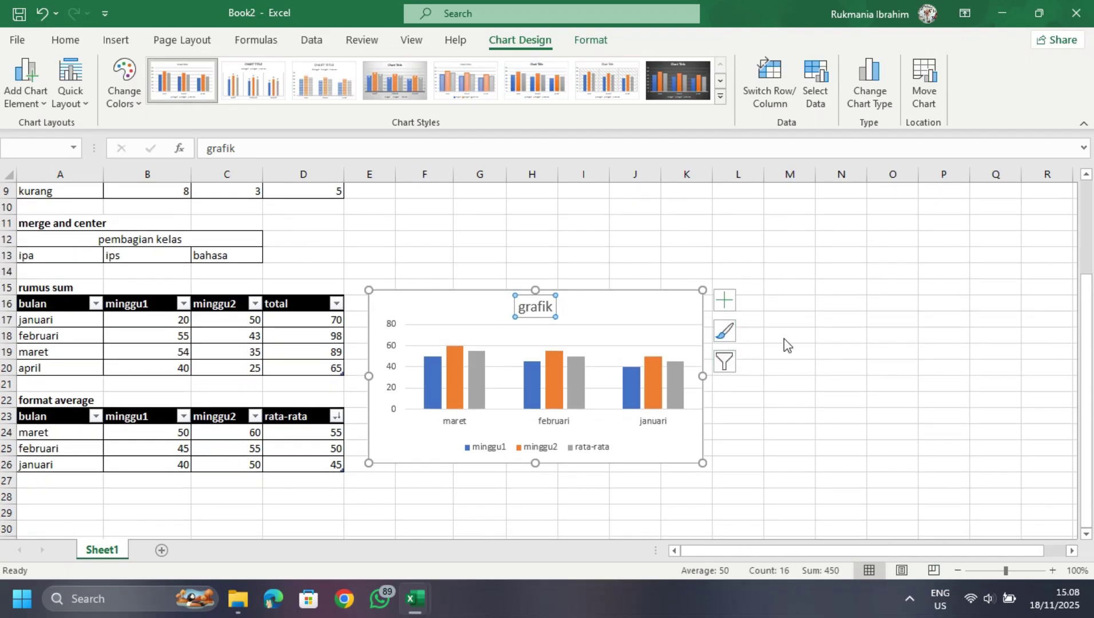
pyautogui.click(724, 335)
pyautogui.click(724, 335)
pyautogui.click(724, 335)
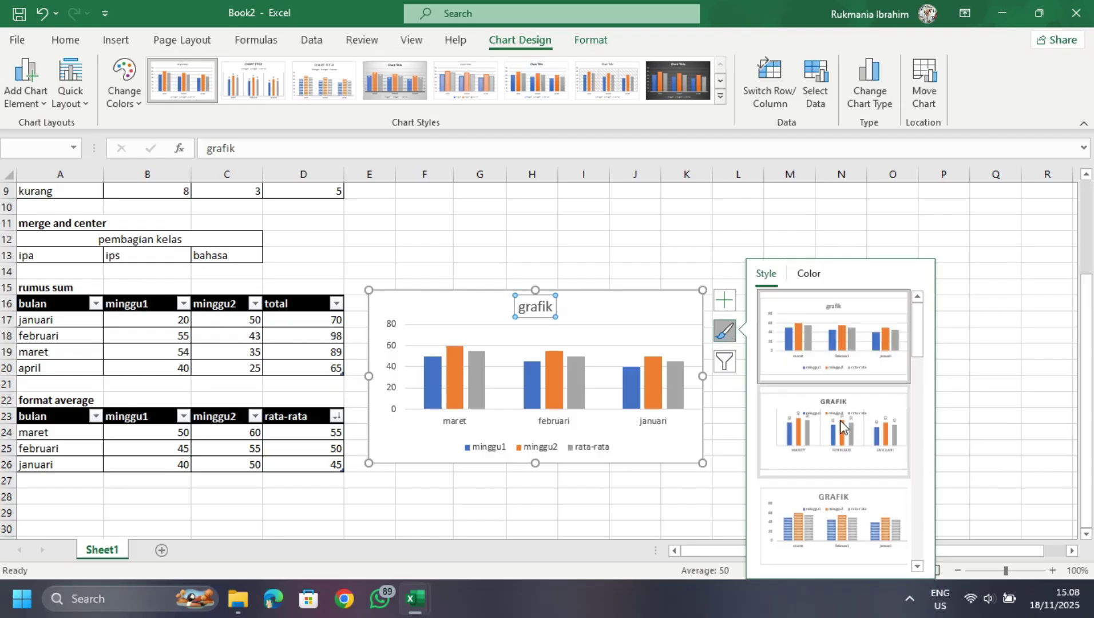
pyautogui.click(840, 423)
pyautogui.scroll(-3, 841, 420)
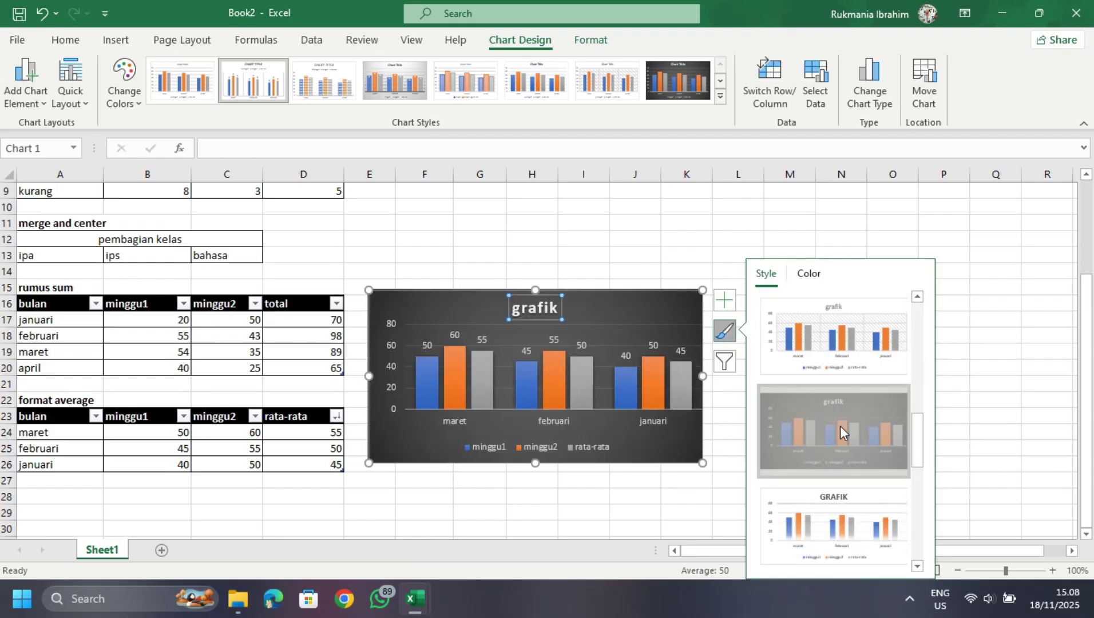
pyautogui.click(840, 426)
pyautogui.click(656, 515)
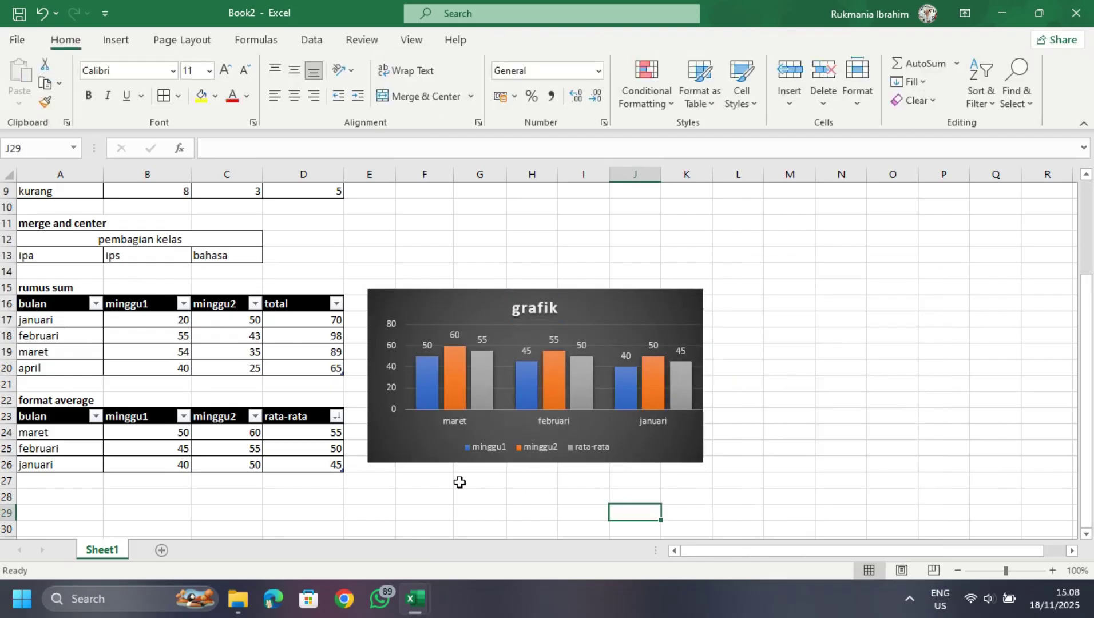
# - Enter the heading grafik in G14 above the chart and make it bold
pyautogui.click(478, 271)
pyautogui.write('gr')
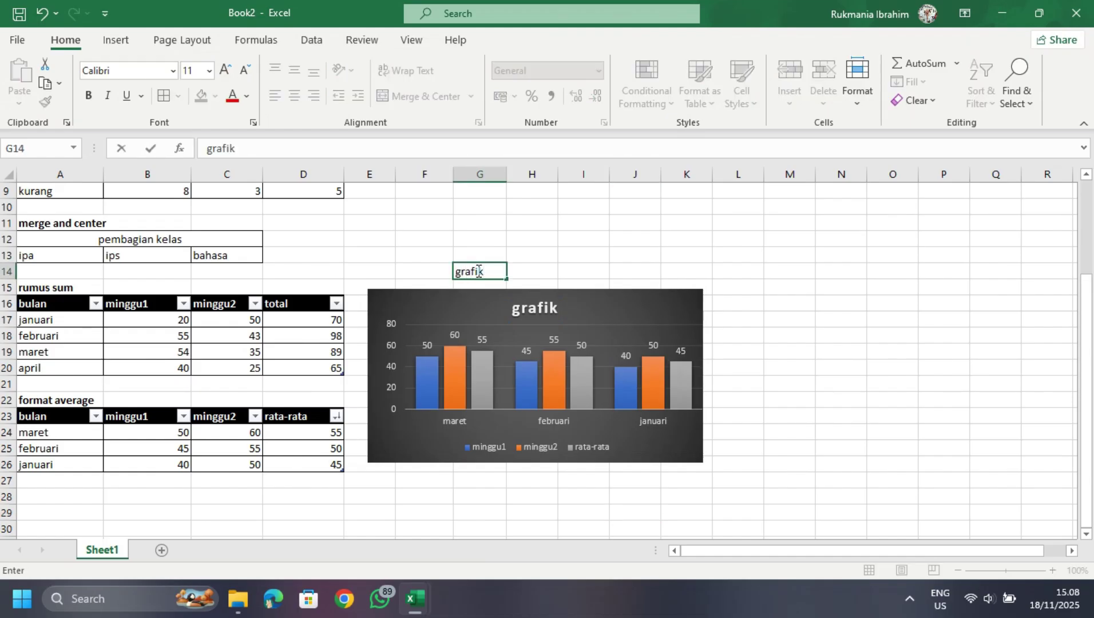
pyautogui.write('afik')
pyautogui.click(550, 238)
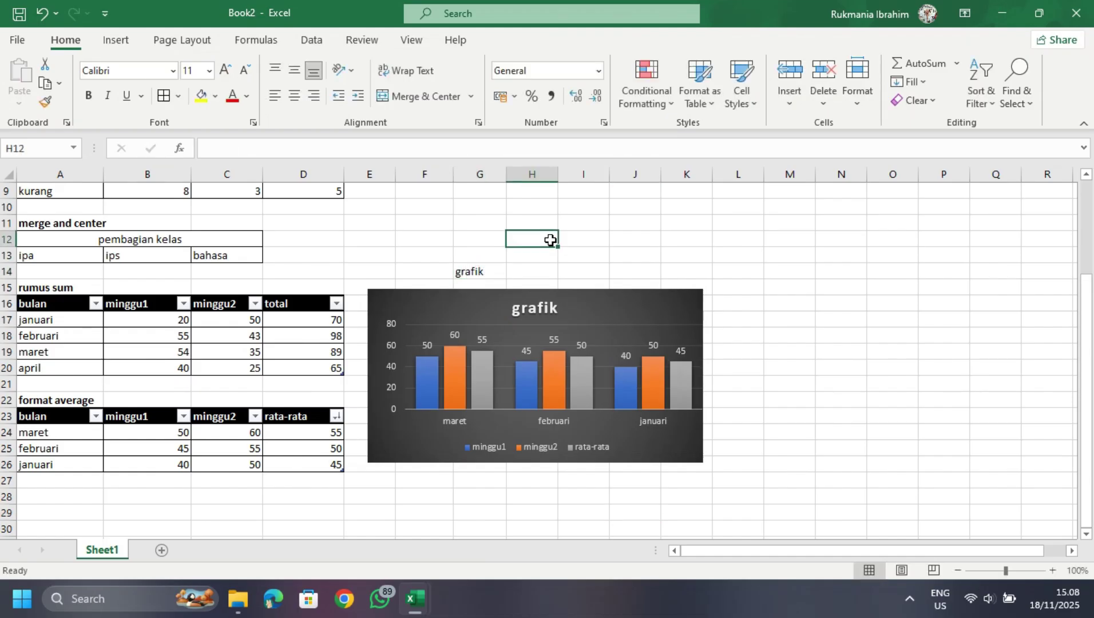
pyautogui.click(488, 274)
pyautogui.hotkey('ctrl', 'b')
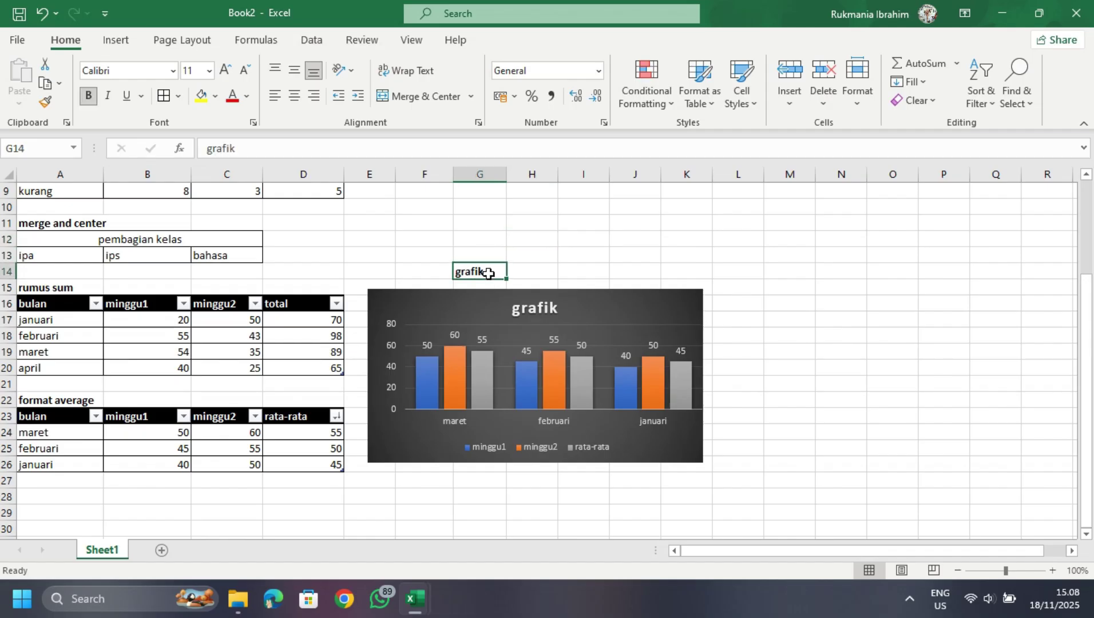
# - Look over the sheet's sections from the wrap text example down to the blank rows below the format average table
pyautogui.scroll(3, 618, 253)
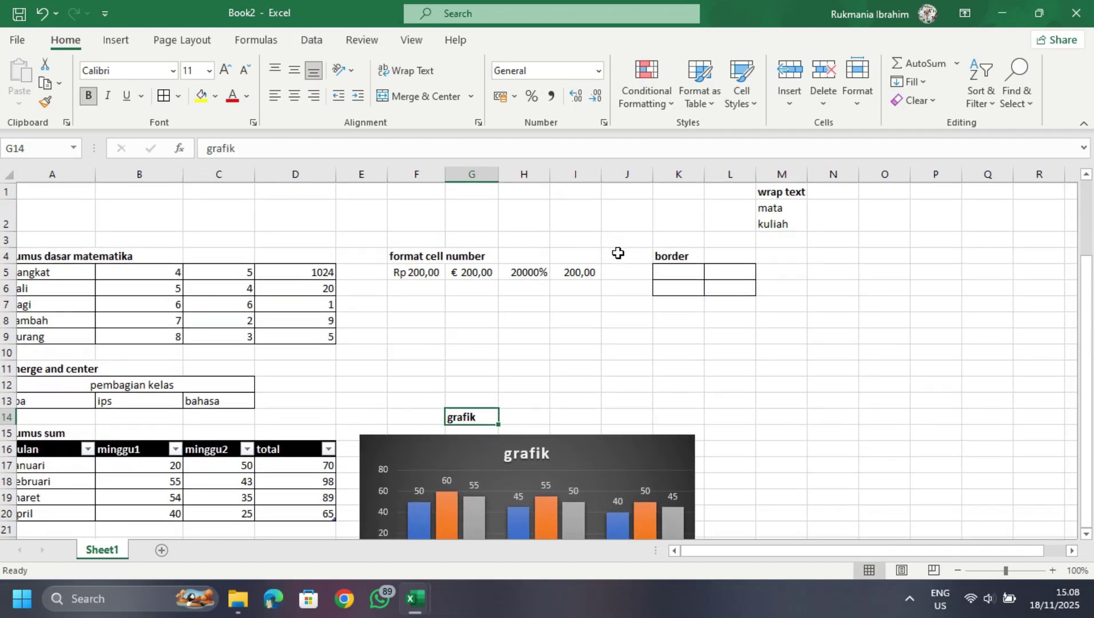
pyautogui.scroll(-1, 618, 253)
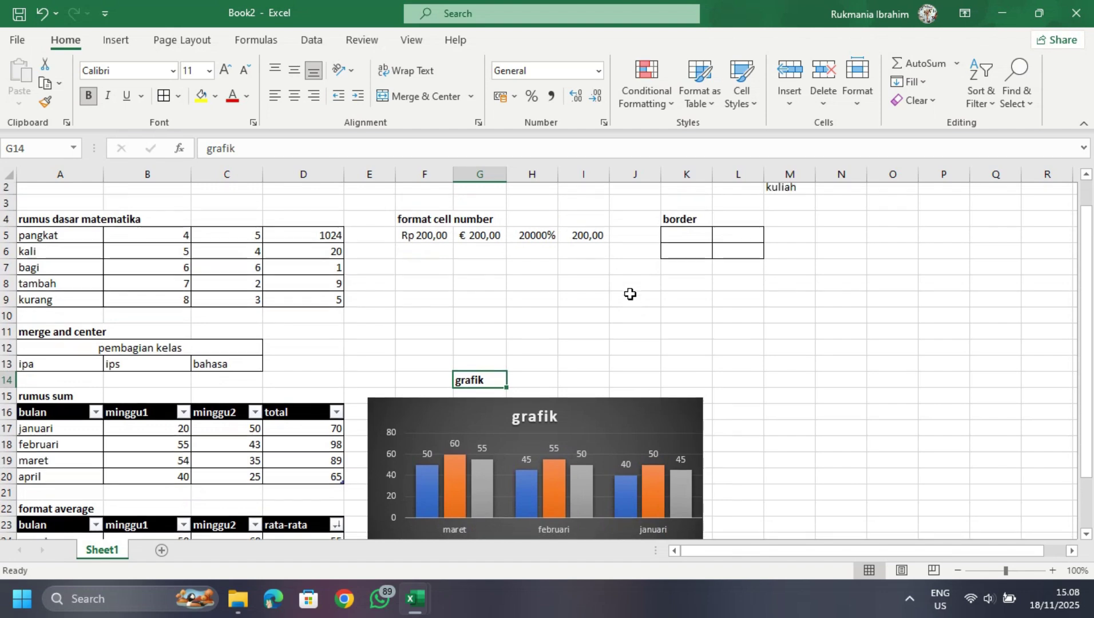
pyautogui.scroll(1, 630, 294)
pyautogui.scroll(-2, 630, 294)
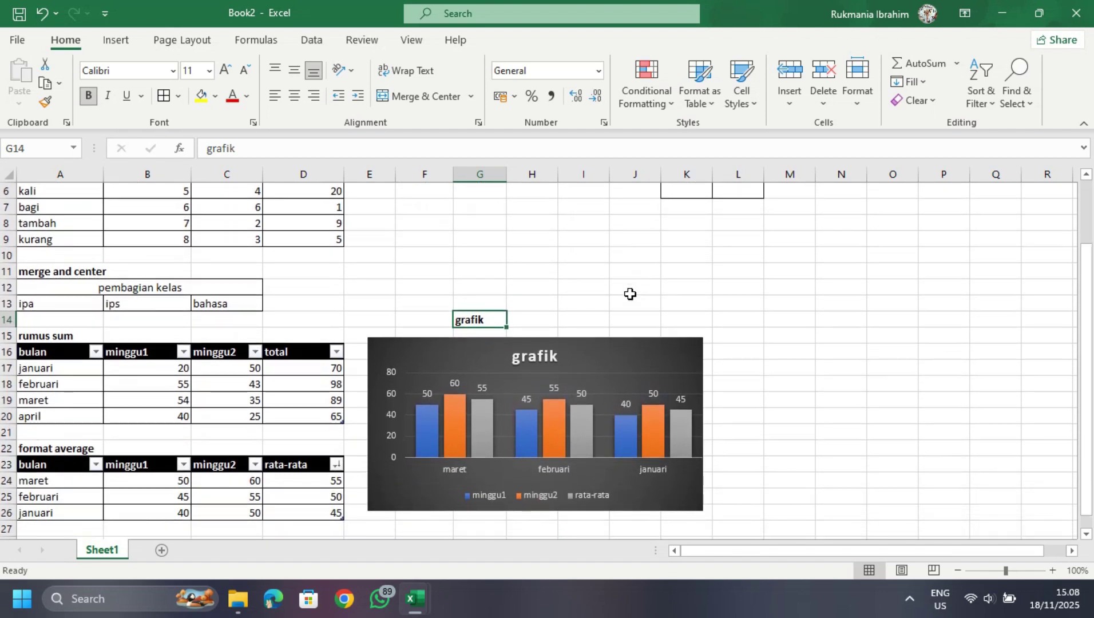
pyautogui.scroll(-2, 630, 294)
pyautogui.scroll(3, 630, 293)
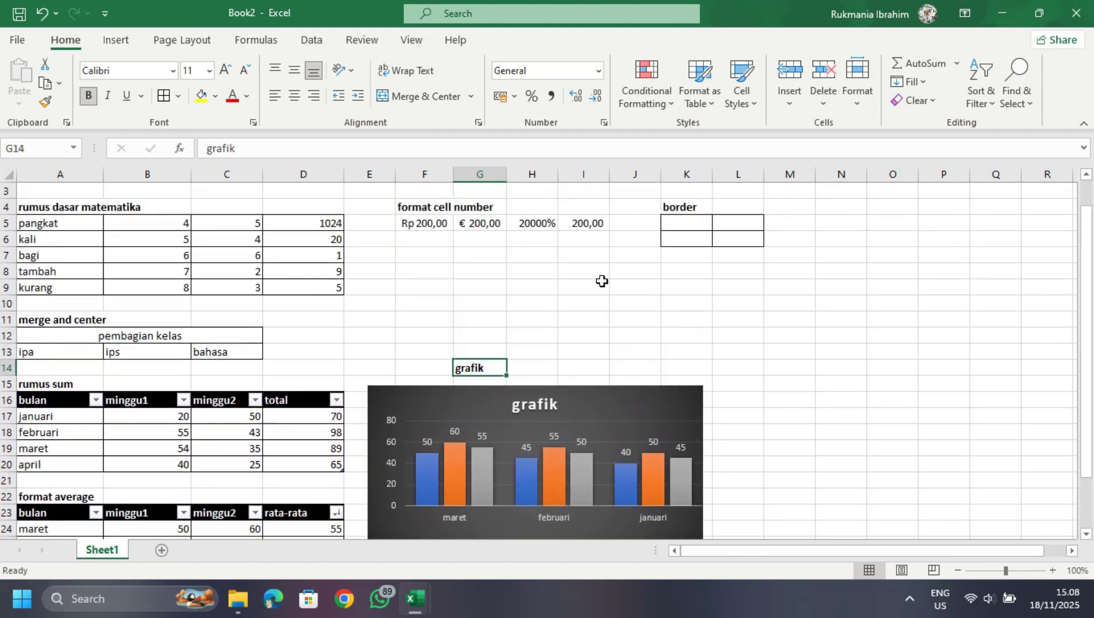
pyautogui.click(590, 273)
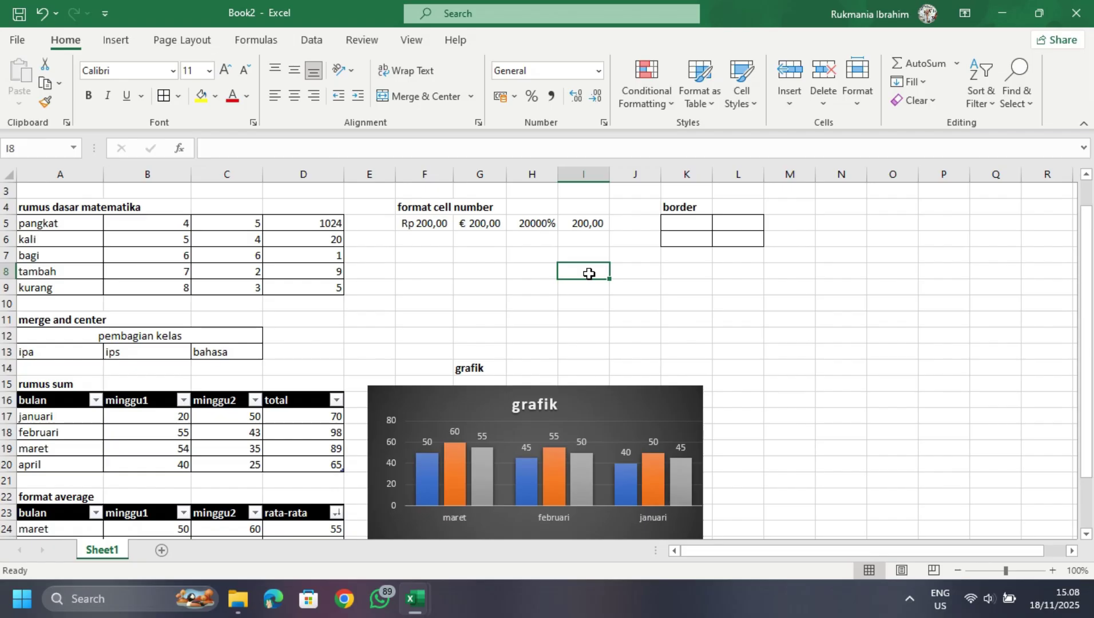
pyautogui.scroll(-5, 500, 419)
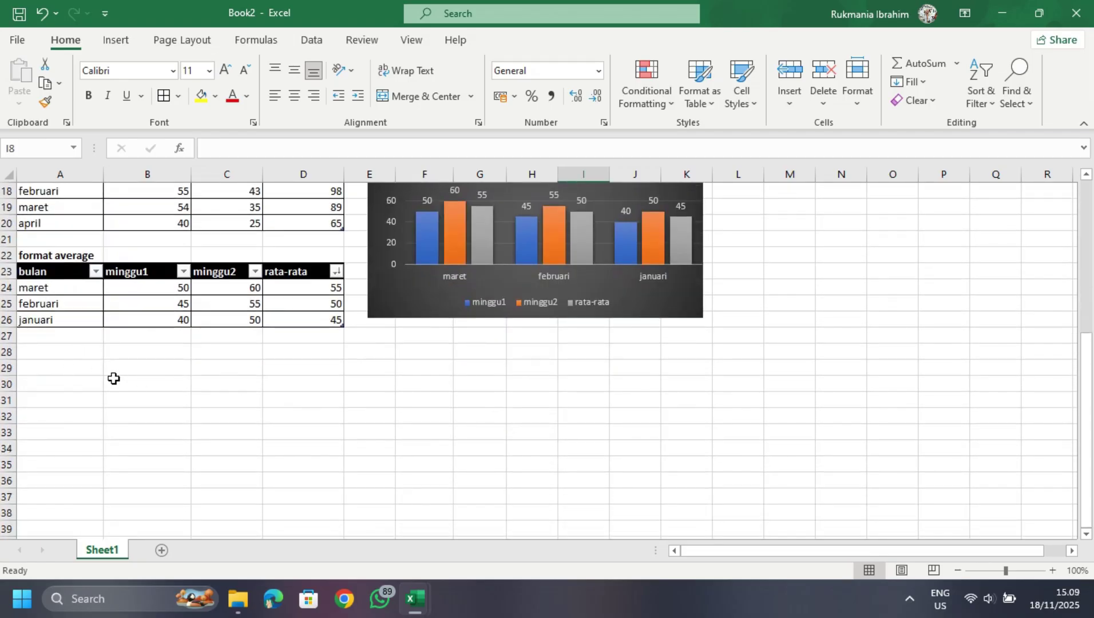
pyautogui.click(790, 335)
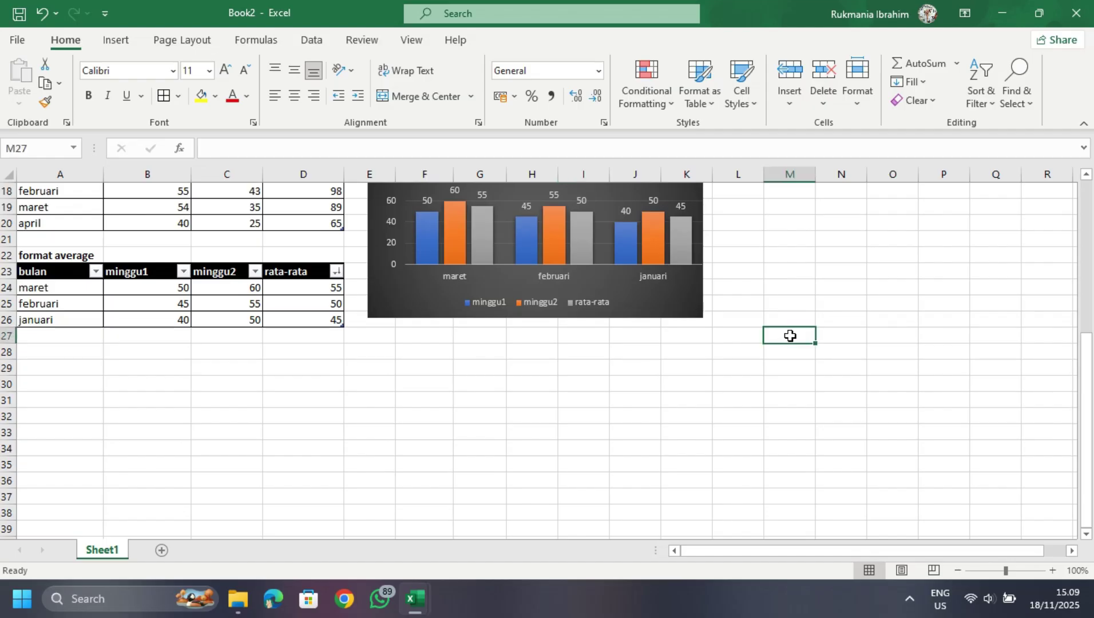
pyautogui.click(740, 347)
pyautogui.click(739, 337)
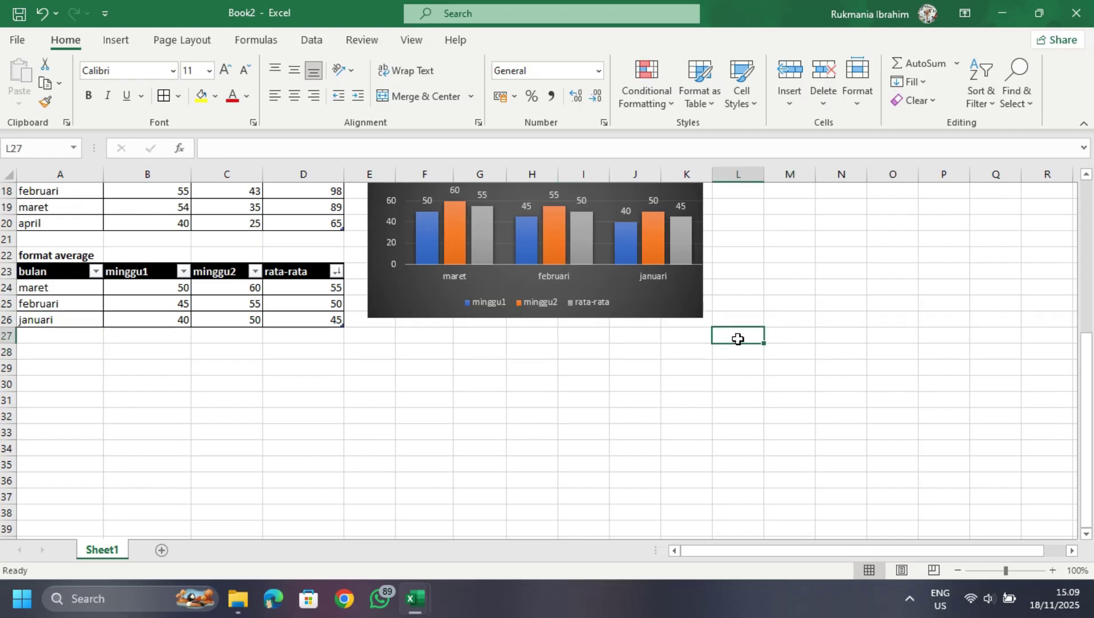
pyautogui.write('nama')
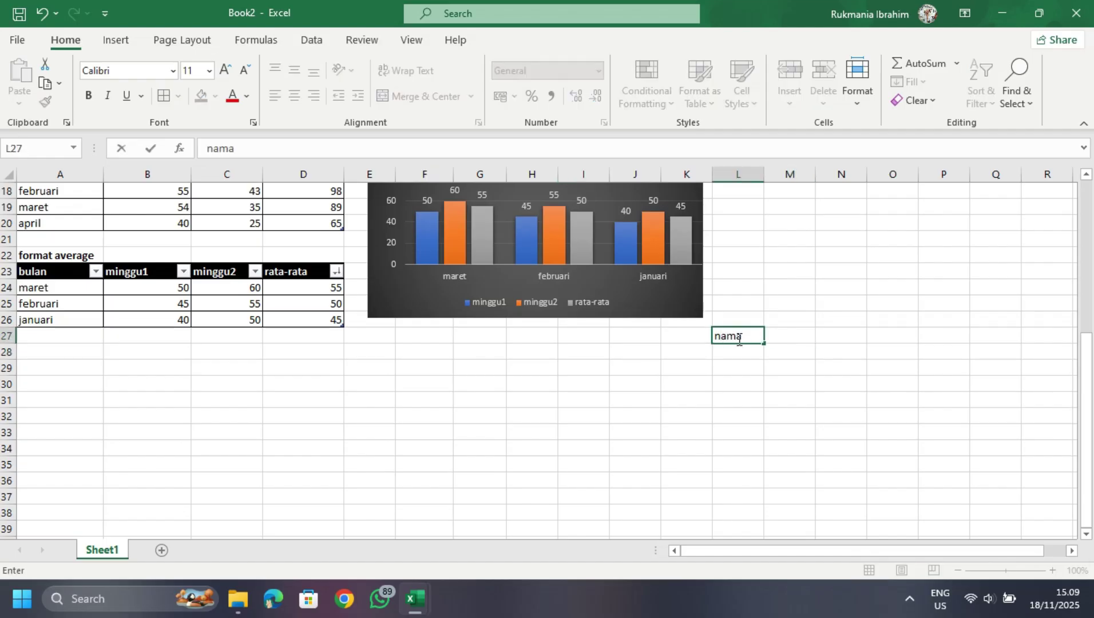
pyautogui.click(779, 337)
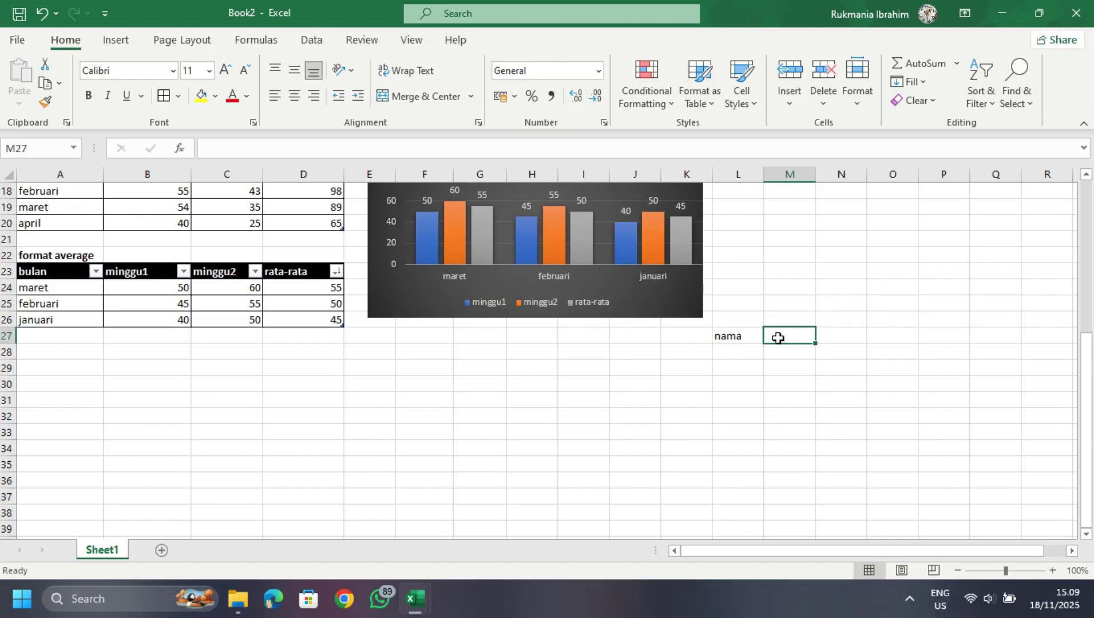
pyautogui.write('mata kul')
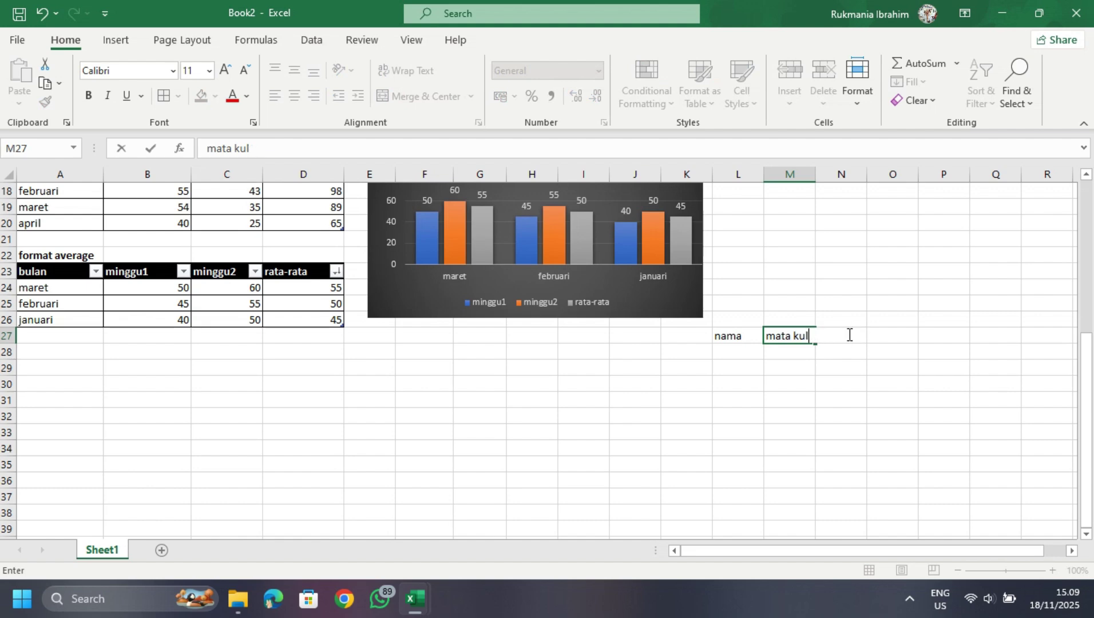
pyautogui.press('BackSpace')
pyautogui.press('BackSpace')
pyautogui.press('BackSpace')
pyautogui.press('BackSpace')
pyautogui.press('BackSpace')
pyautogui.press('BackSpace')
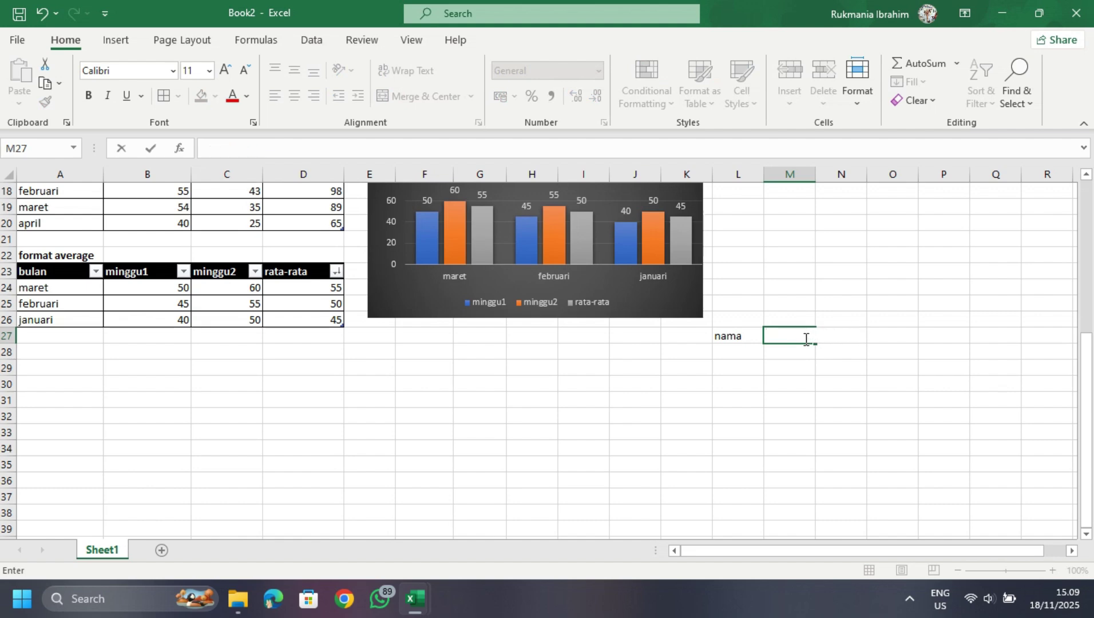
pyautogui.click(747, 342)
pyautogui.press('BackSpace')
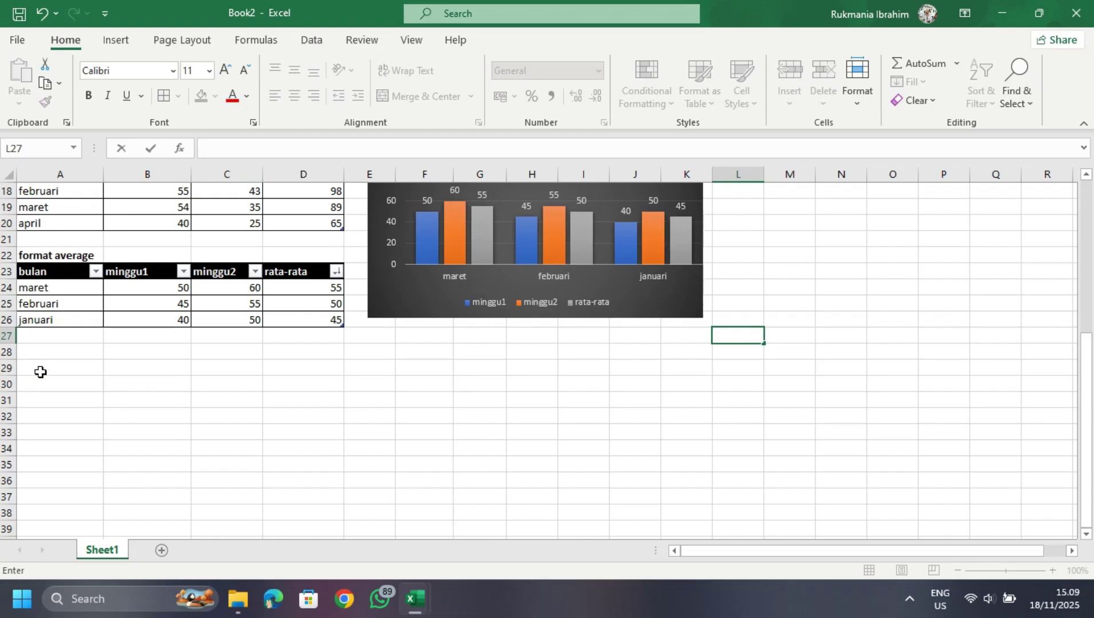
# - Enter the labels nama, mata kuliah, kelas and keterangan in cells A29 to D29 below the format average table
pyautogui.click(40, 372)
pyautogui.write('nama')
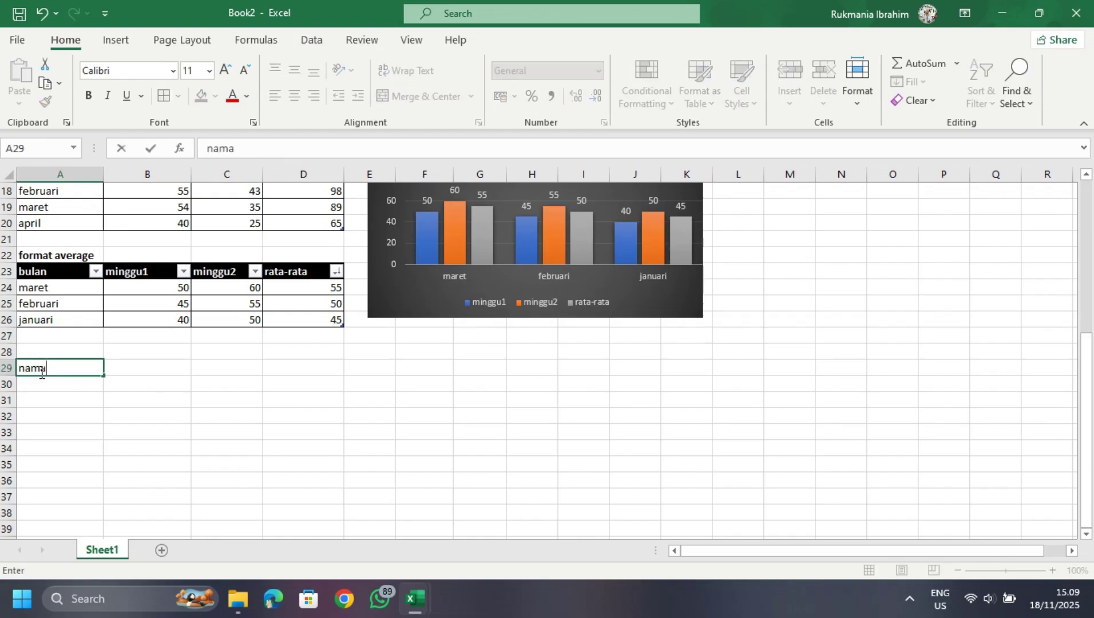
pyautogui.click(130, 381)
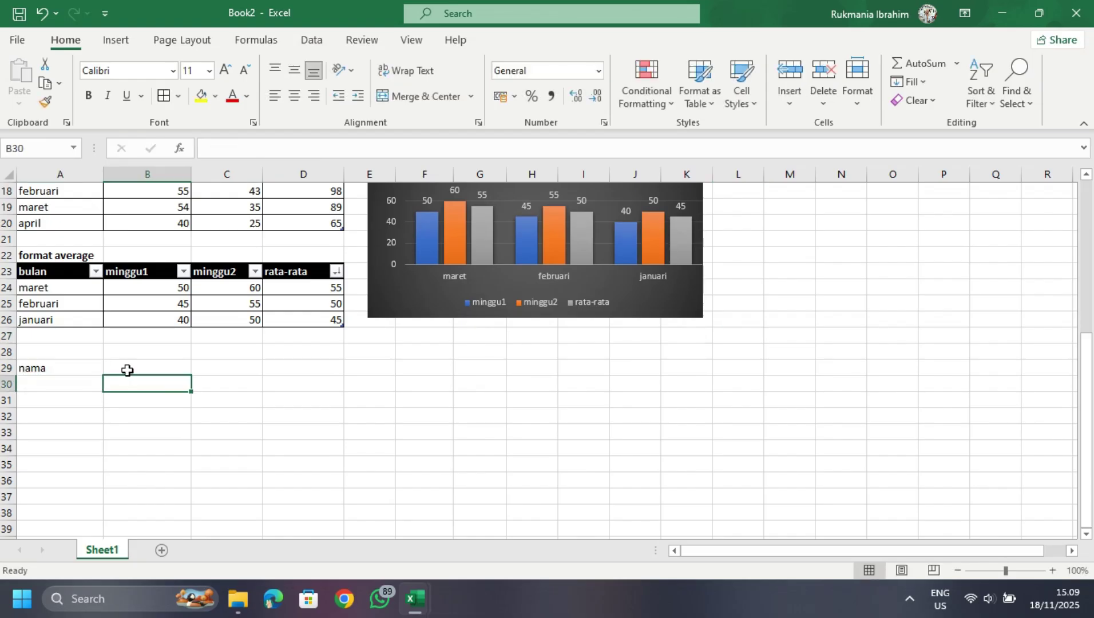
pyautogui.click(127, 370)
pyautogui.write('mata ku')
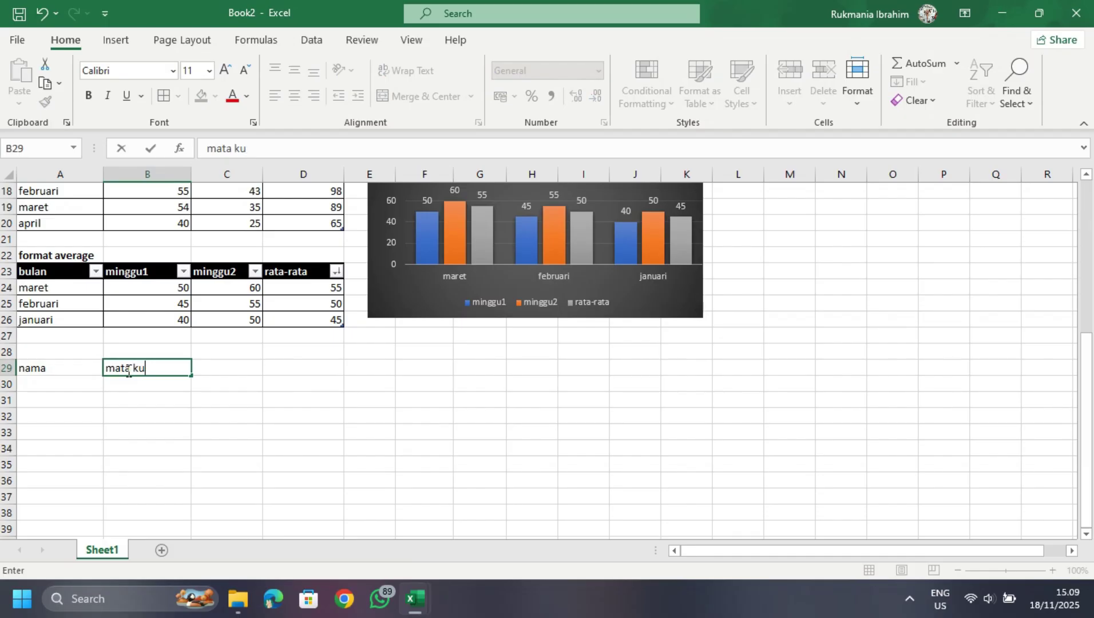
pyautogui.write('liah')
pyautogui.click(221, 369)
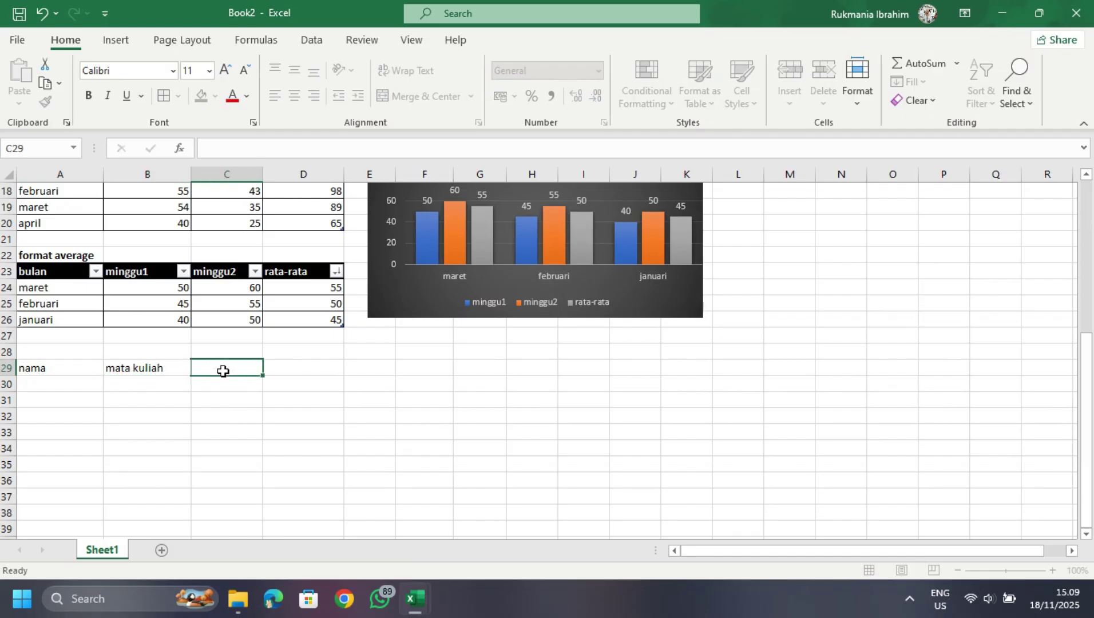
pyautogui.write('kelas')
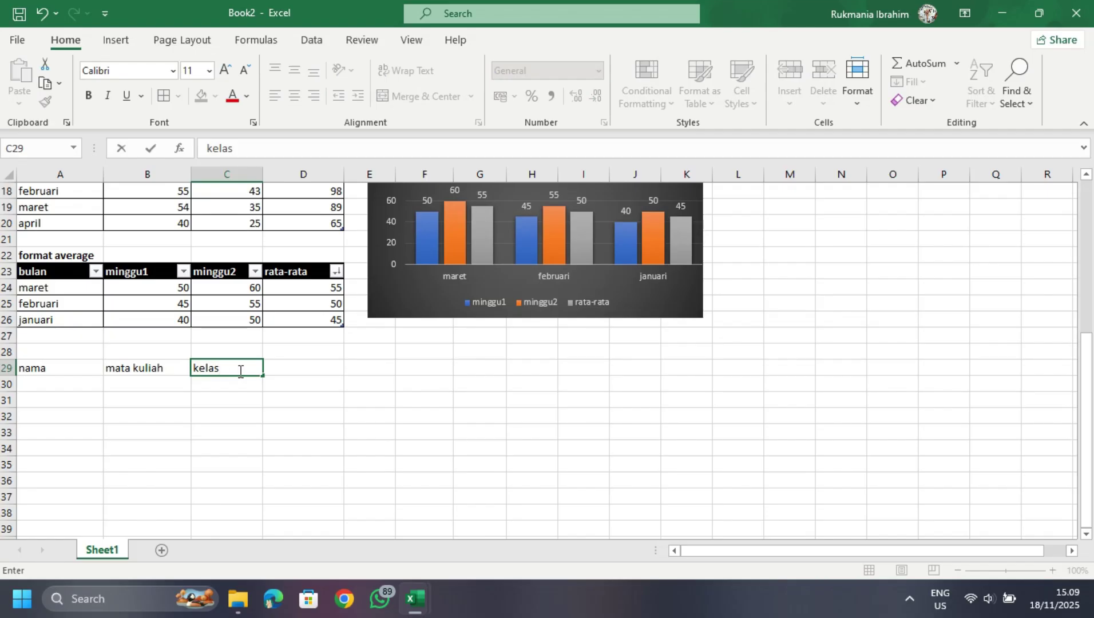
pyautogui.click(286, 373)
pyautogui.write('kete')
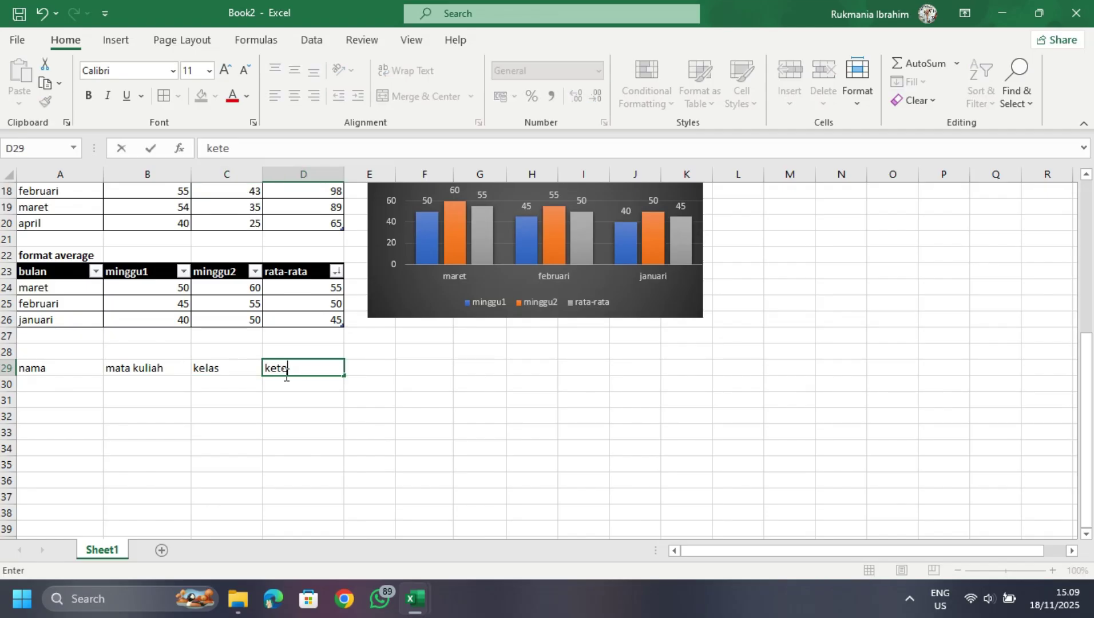
pyautogui.write('rangan')
# - Set nama in A29 to Vertical Text and mata kuliah in B29 to Angle Counterclockwise
pyautogui.click(70, 366)
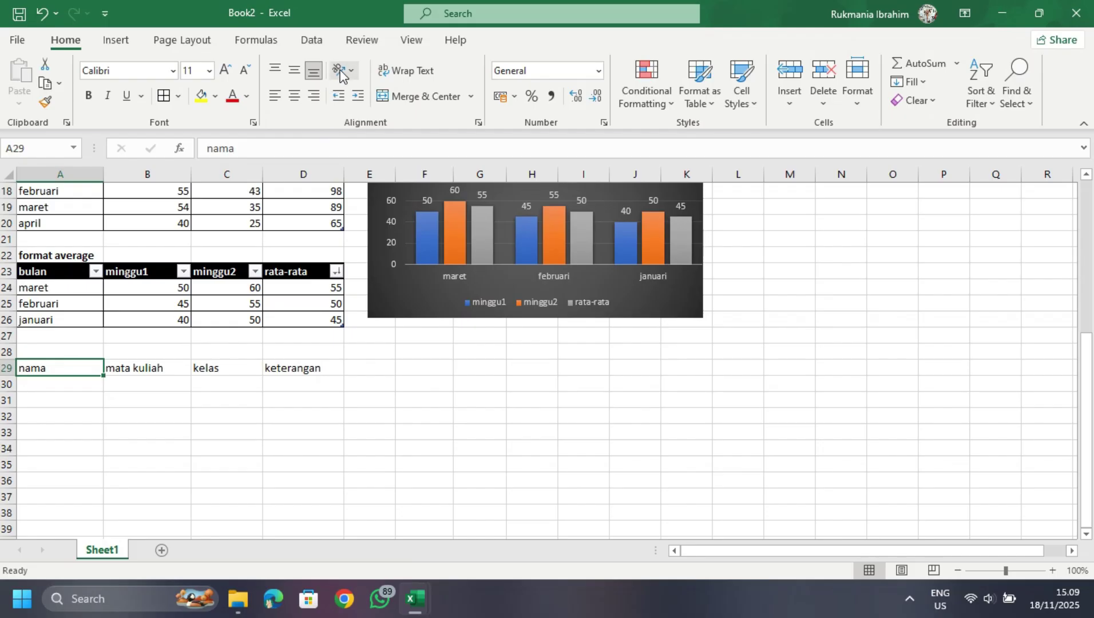
pyautogui.click(345, 70)
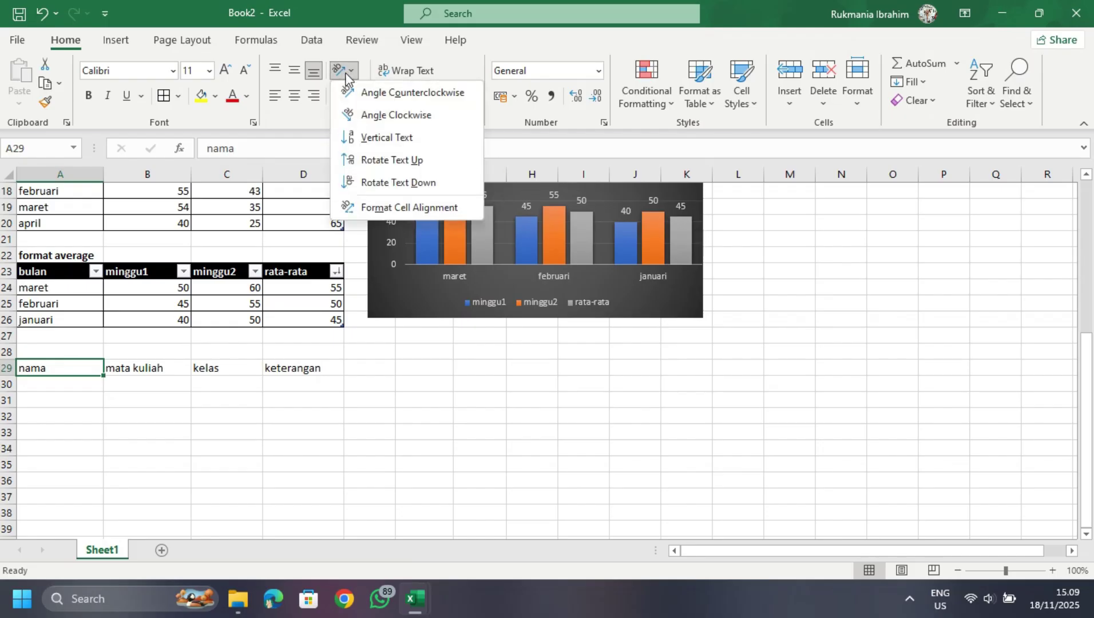
pyautogui.click(352, 136)
pyautogui.click(164, 394)
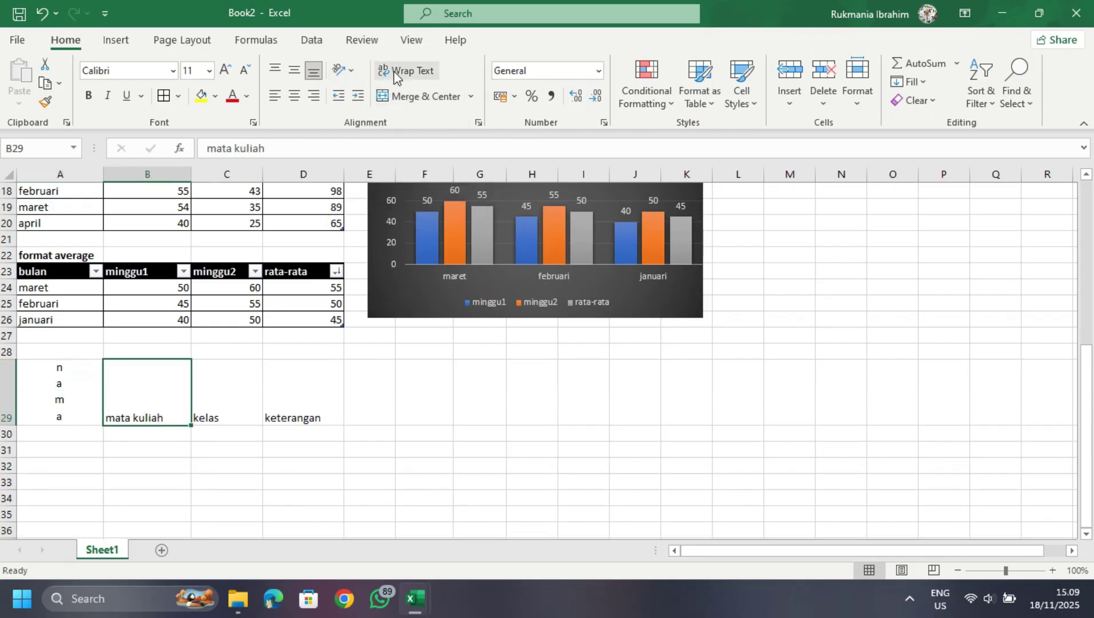
pyautogui.click(345, 71)
pyautogui.click(352, 92)
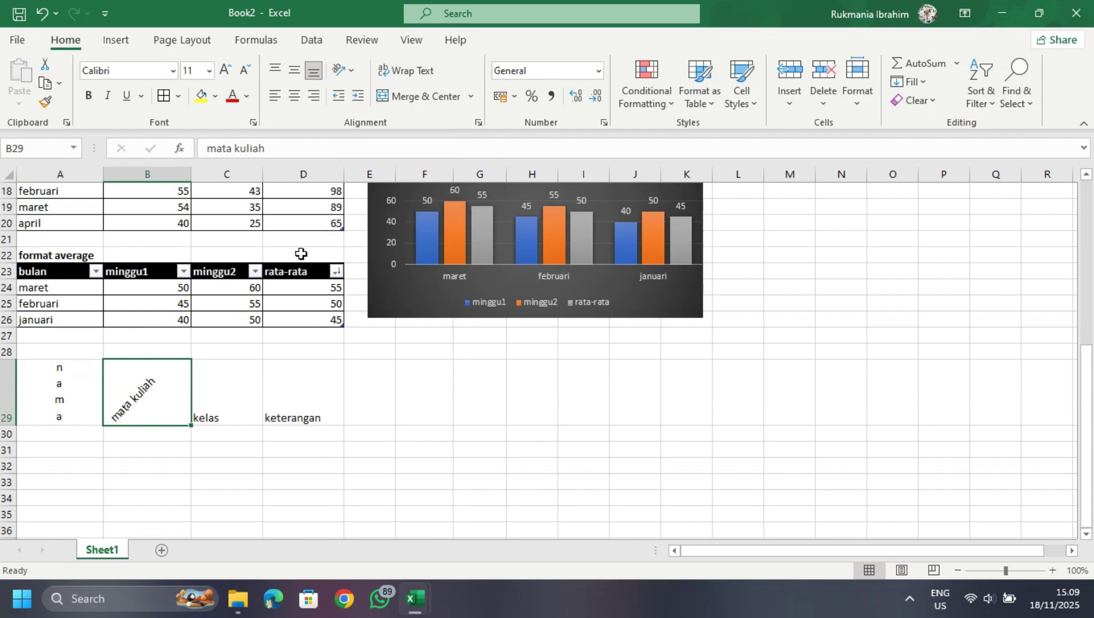
# - Try Rotate Text Up and Rotate Text Down on kelas in C29, and return the cell to horizontal text
pyautogui.click(221, 408)
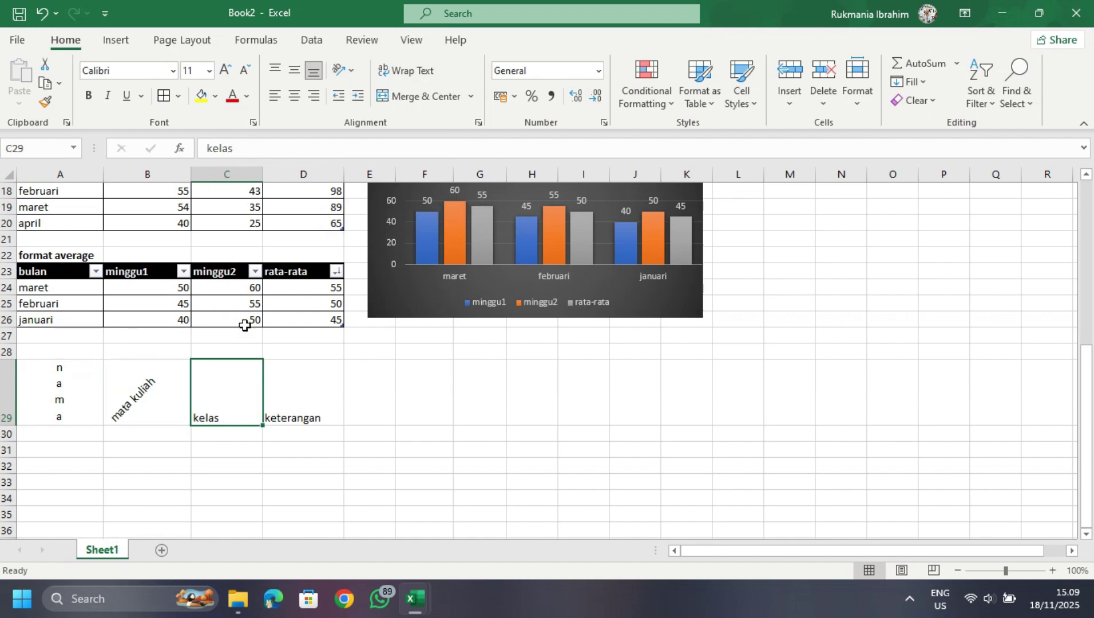
pyautogui.click(351, 70)
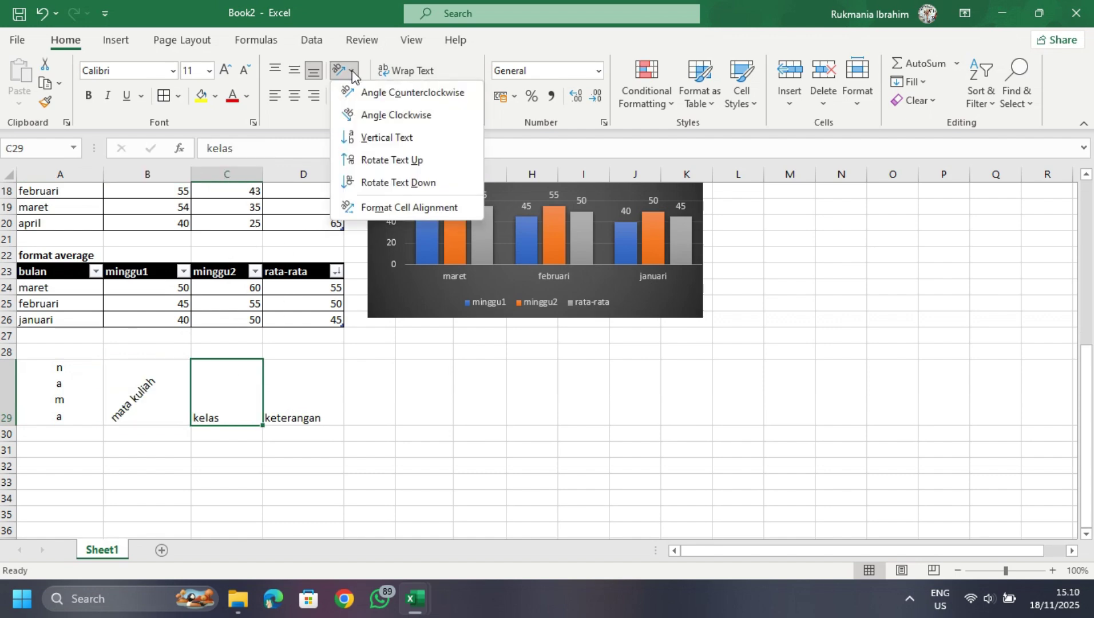
pyautogui.click(365, 162)
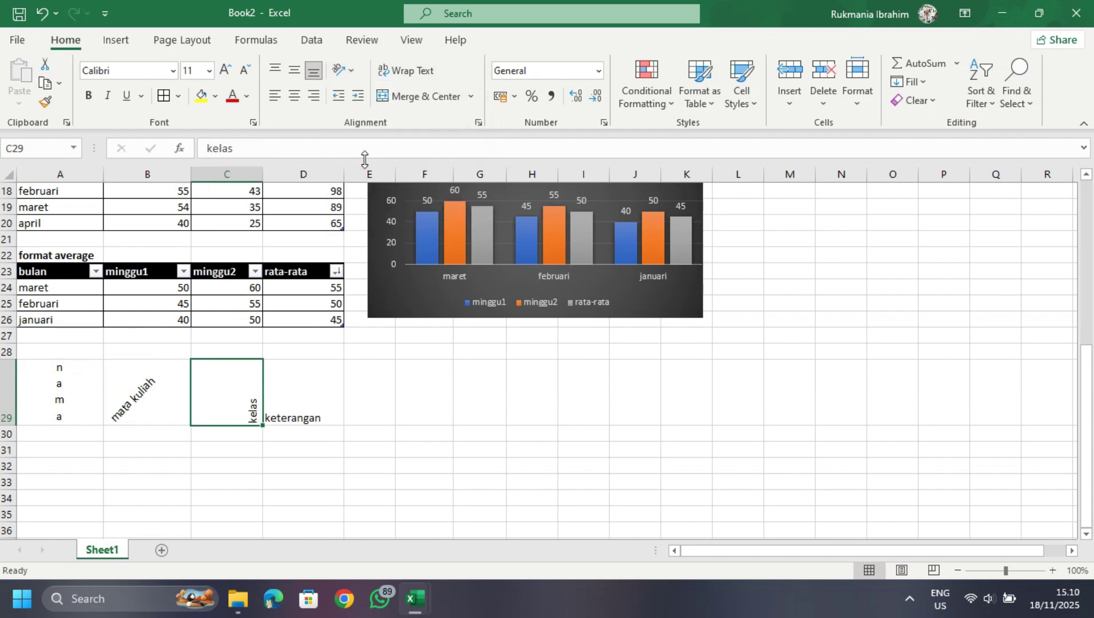
pyautogui.click(344, 75)
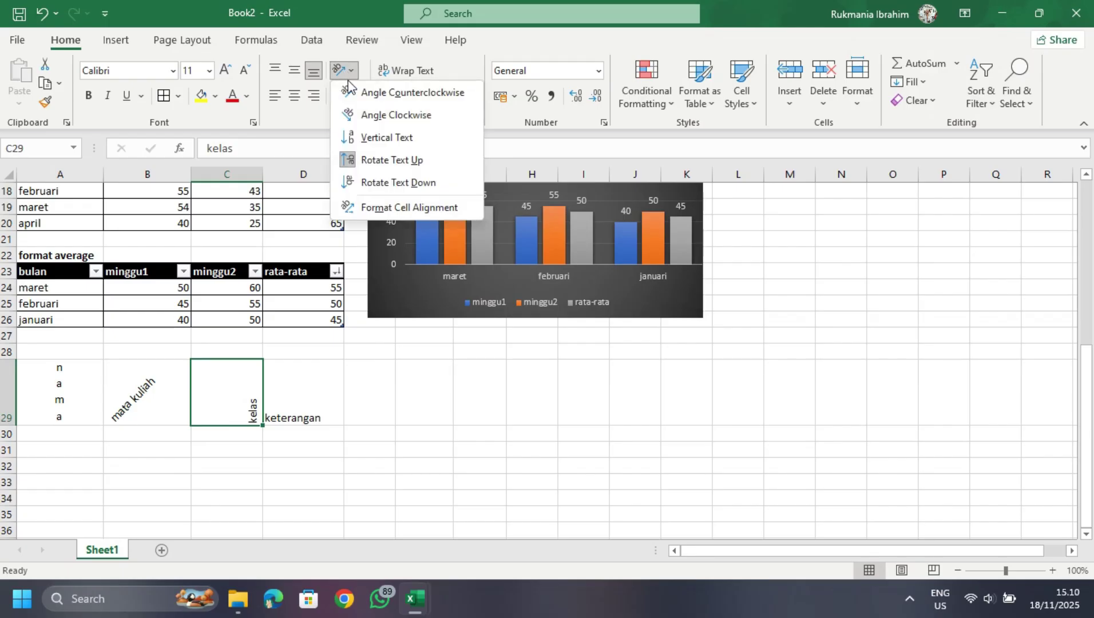
pyautogui.click(358, 179)
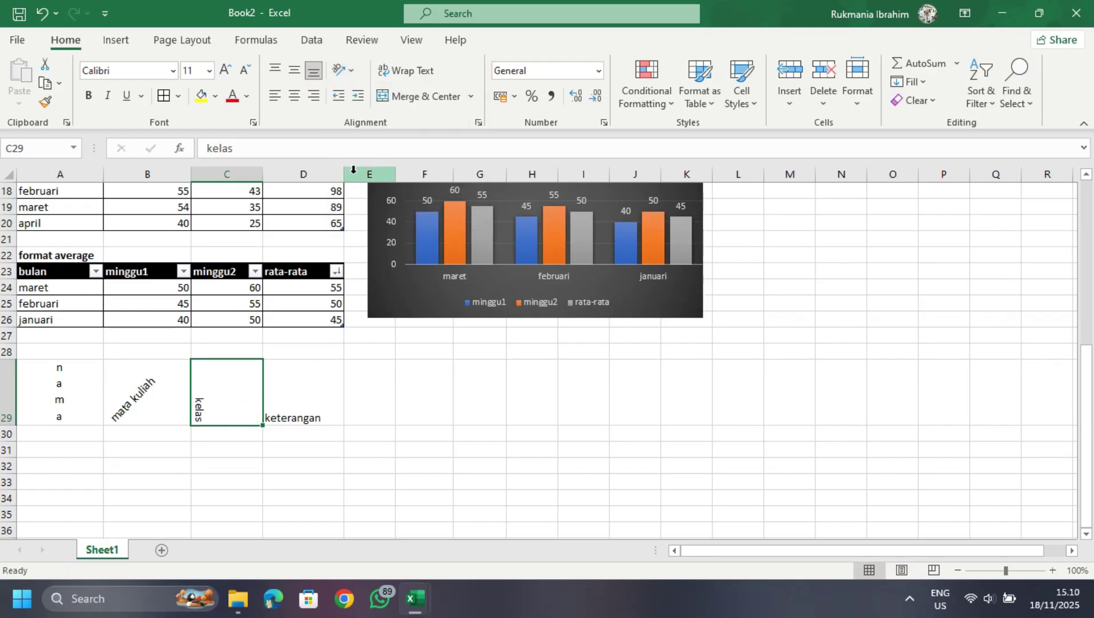
pyautogui.click(281, 408)
pyautogui.click(231, 406)
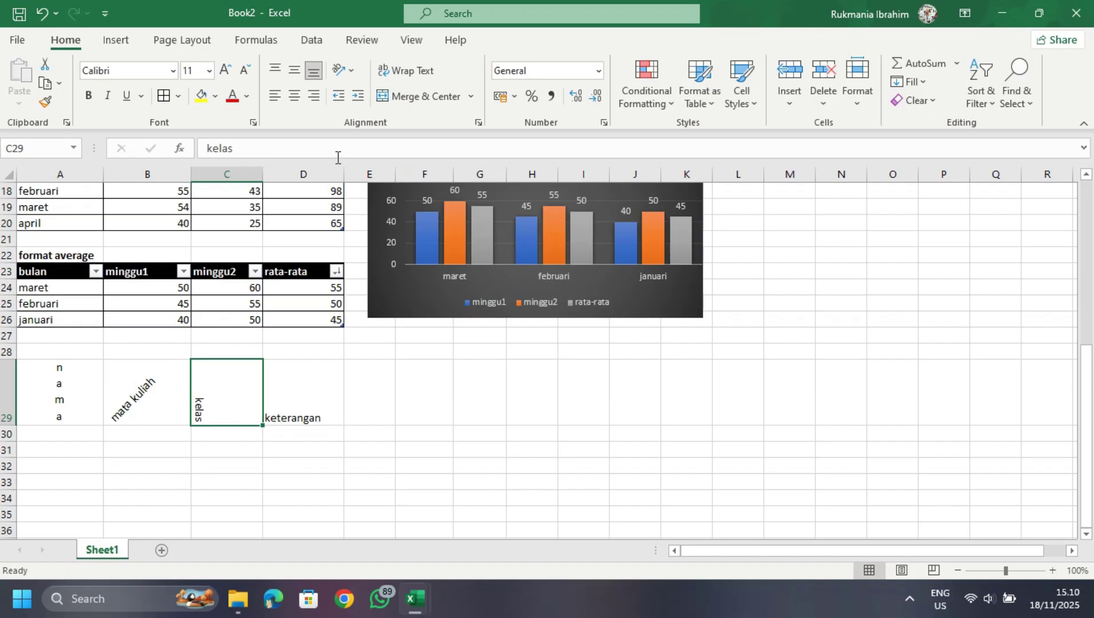
pyautogui.click(342, 70)
pyautogui.click(347, 182)
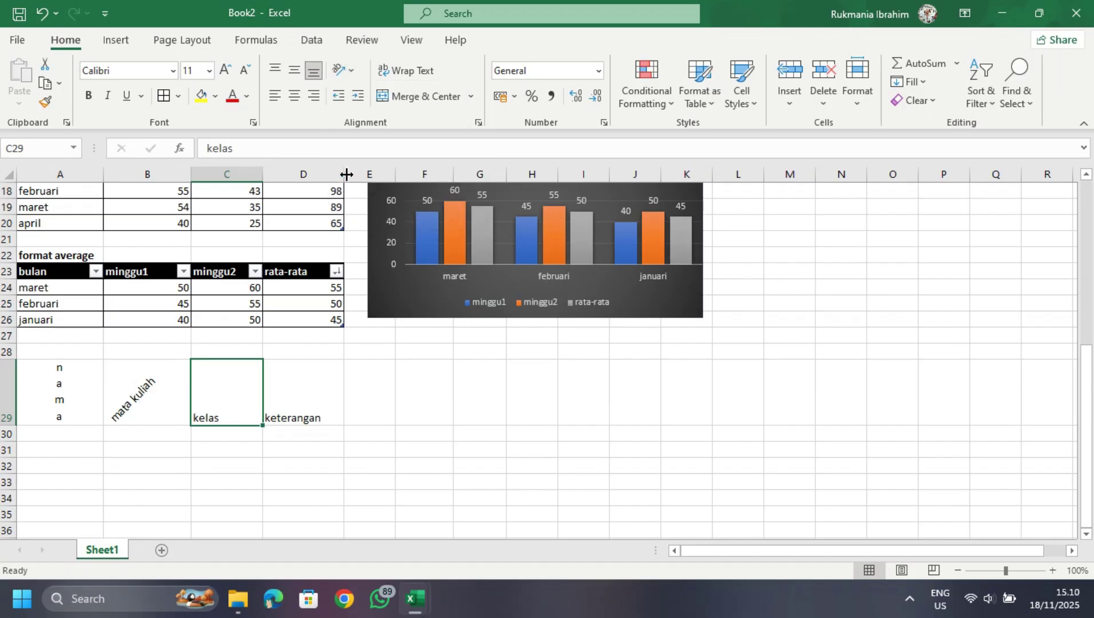
# - Apply Rotate Text Up to keterangan in D29
pyautogui.click(309, 383)
pyautogui.click(342, 68)
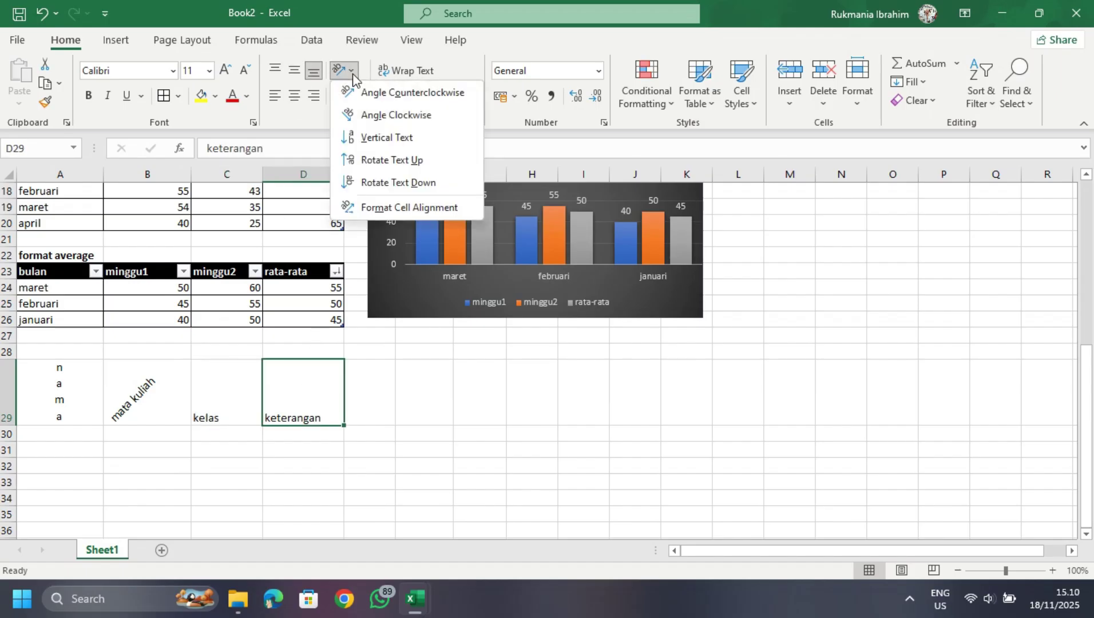
pyautogui.click(345, 162)
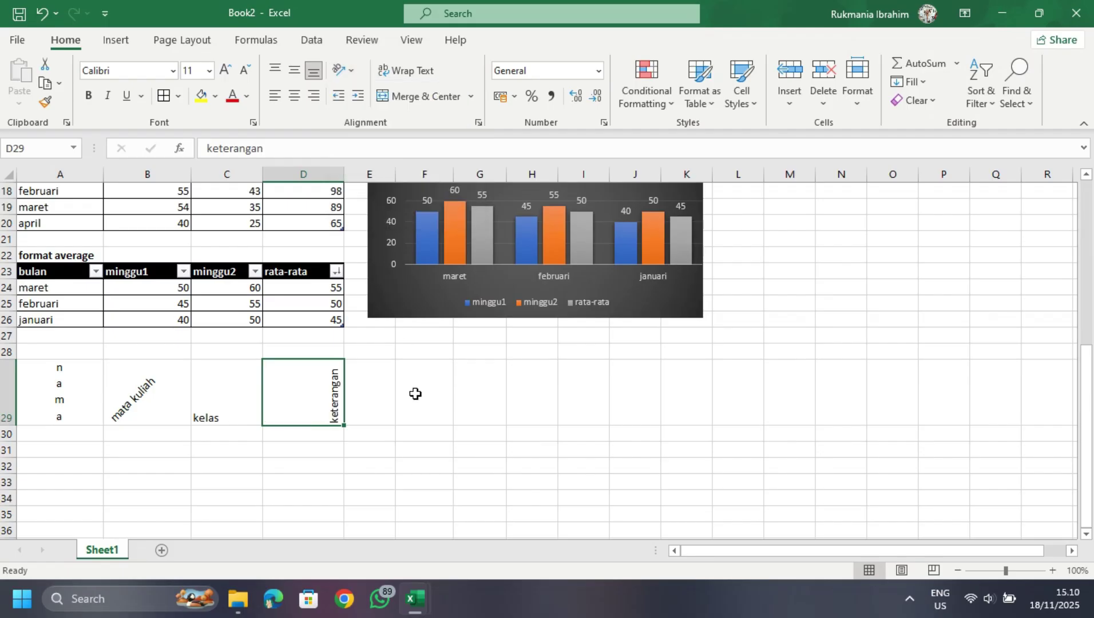
# - Enter the heading orientation in B28 above the rotated labels and make it bold
pyautogui.click(161, 352)
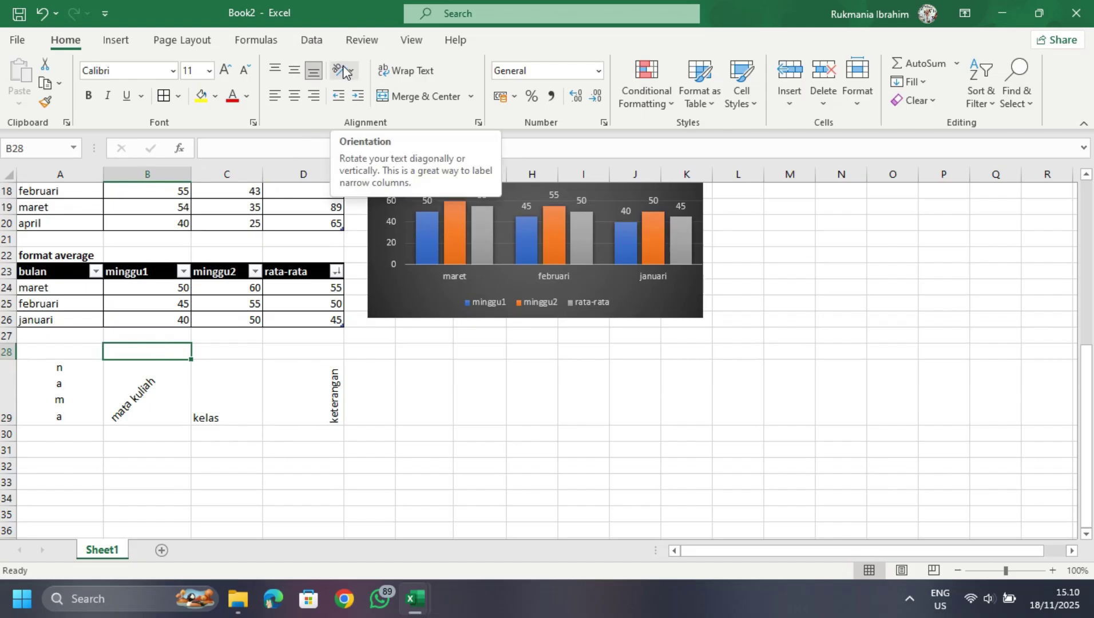
pyautogui.write('o')
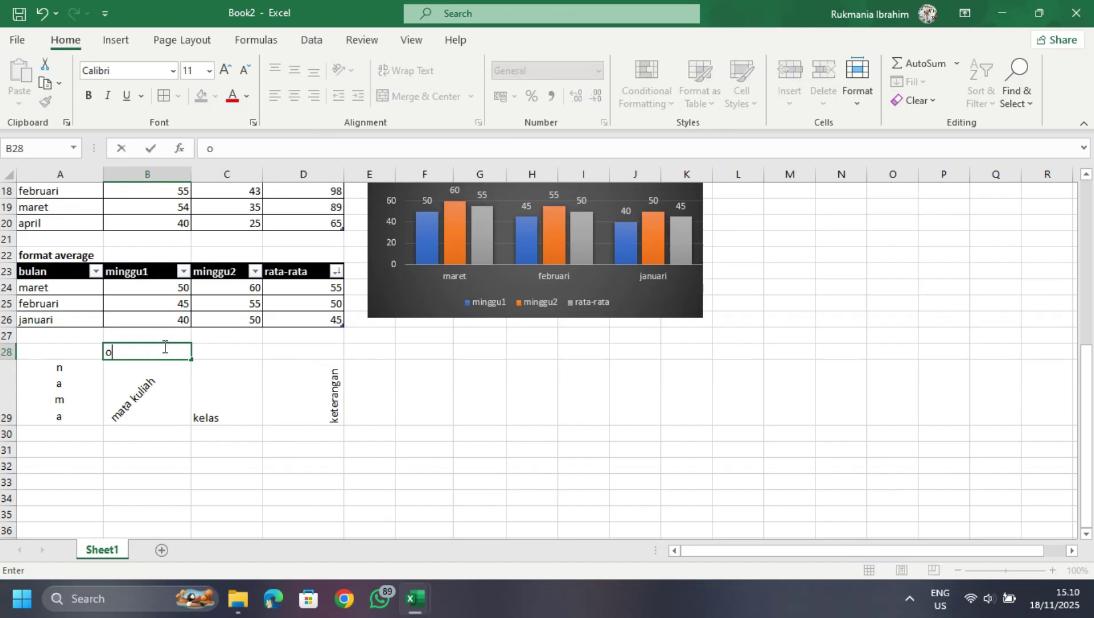
pyautogui.write('rientation')
pyautogui.click(220, 347)
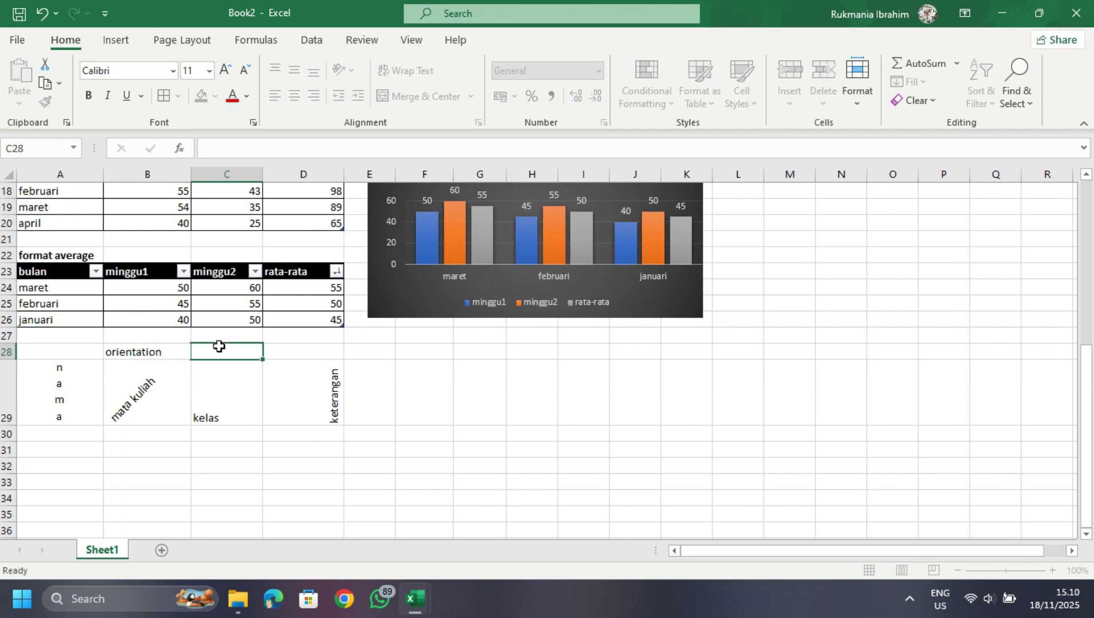
pyautogui.click(165, 348)
pyautogui.hotkey('ctrl', 'b')
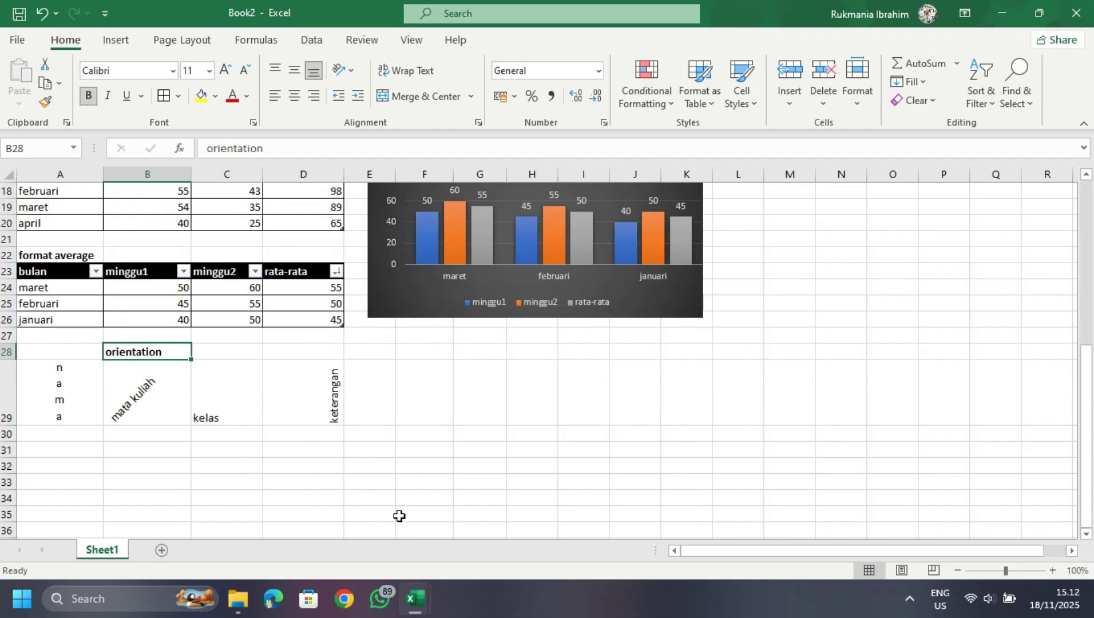
# - Enter the bold heading alignment in B31 below the orientation example
pyautogui.scroll(5, 718, 437)
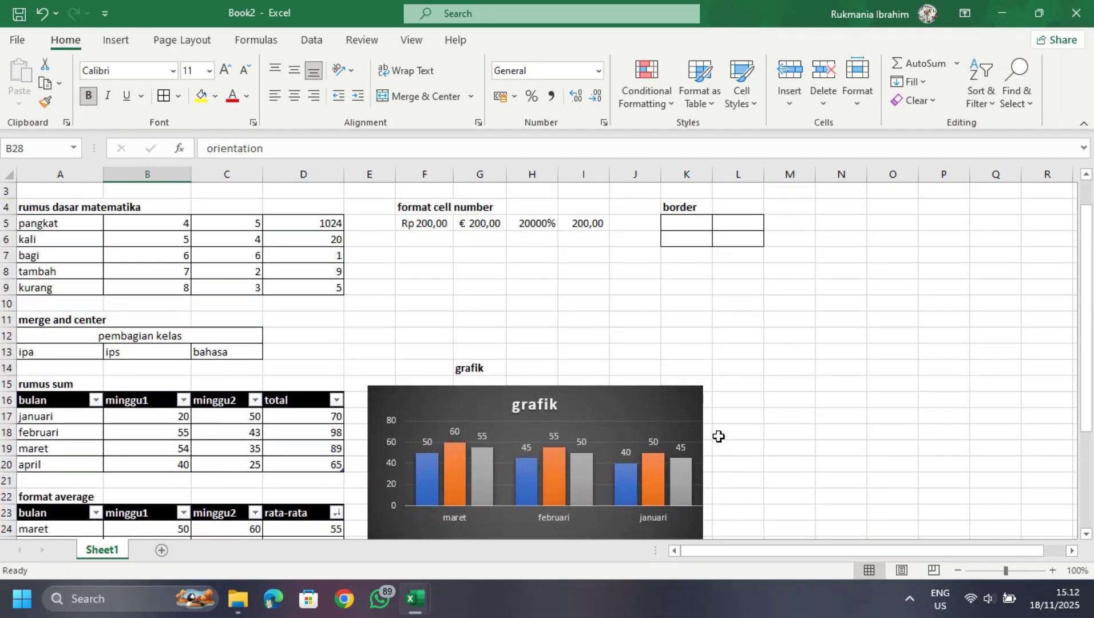
pyautogui.scroll(1, 719, 437)
pyautogui.scroll(-7, 528, 379)
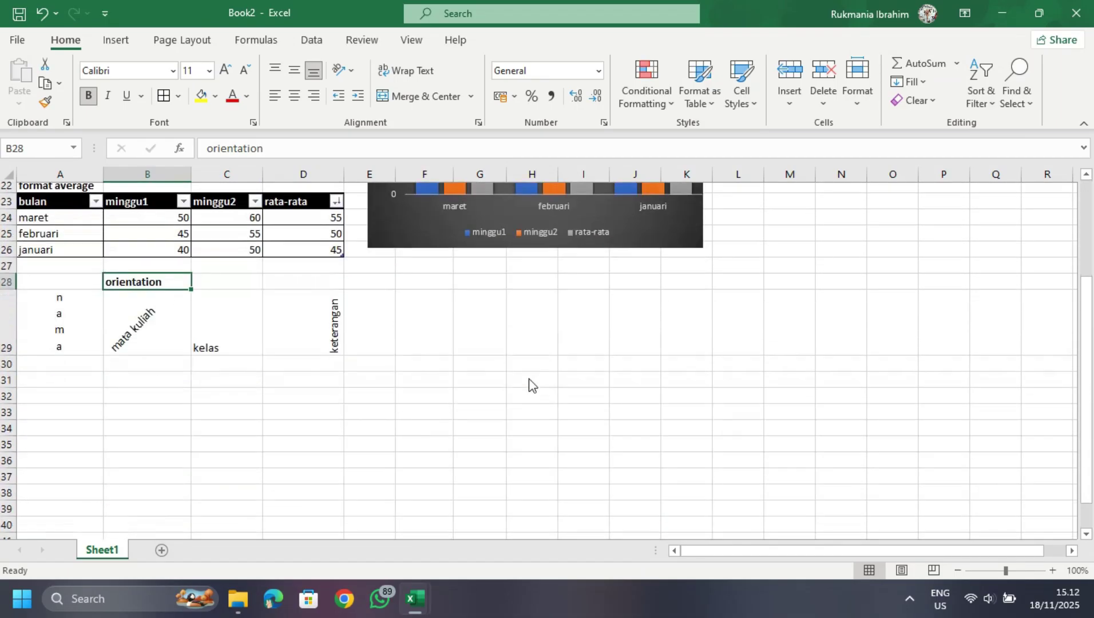
pyautogui.scroll(-3, 486, 369)
pyautogui.scroll(4, 271, 320)
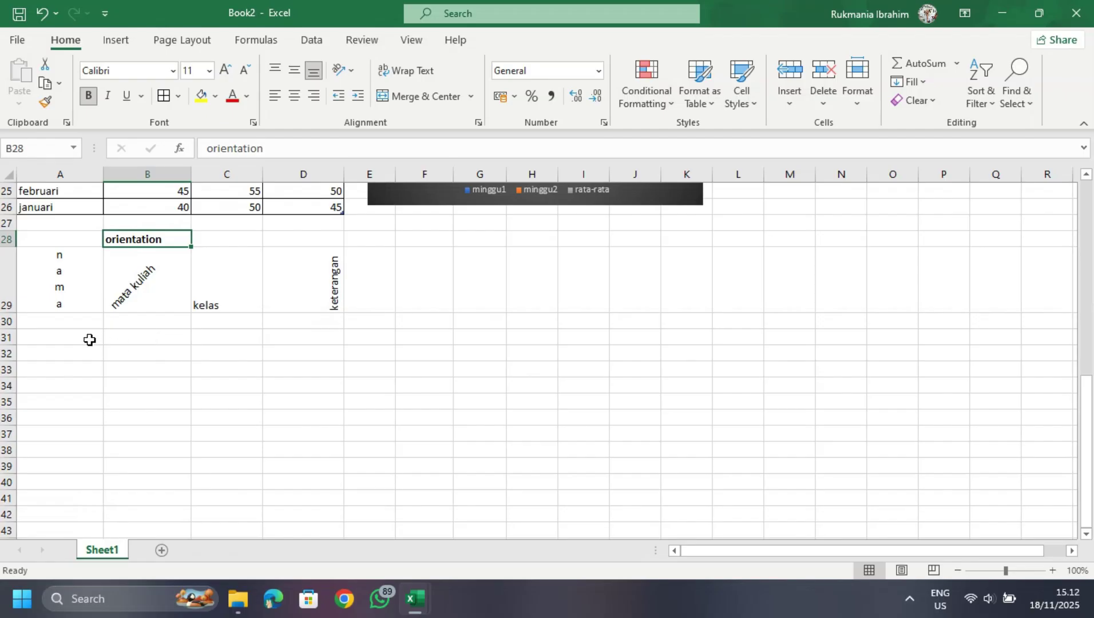
pyautogui.click(143, 342)
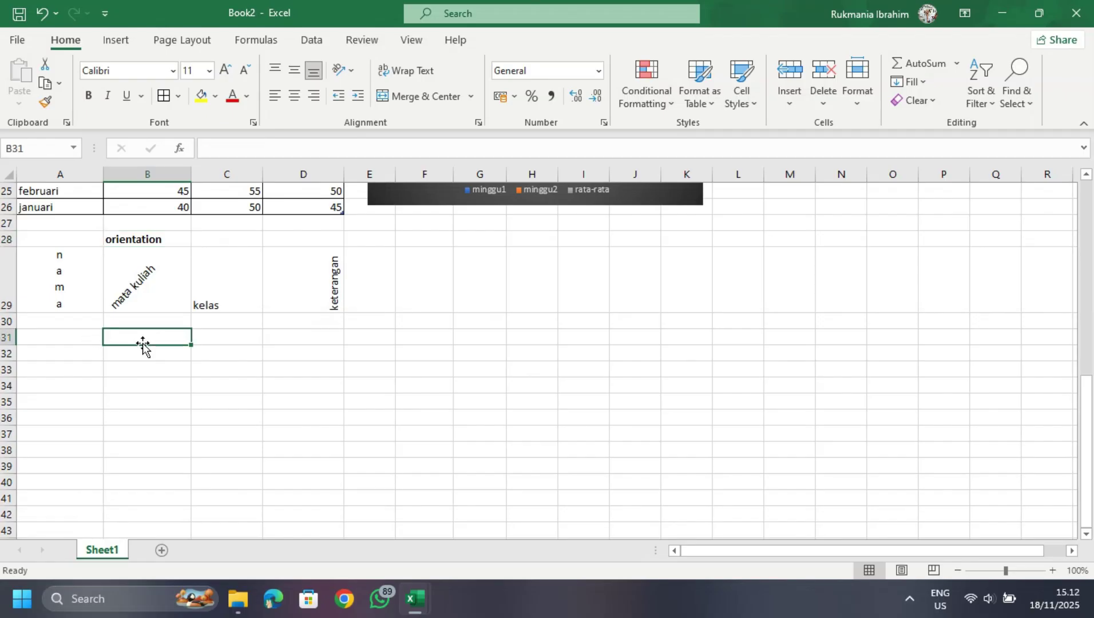
pyautogui.hotkey('ctrl', 'b')
pyautogui.write('a')
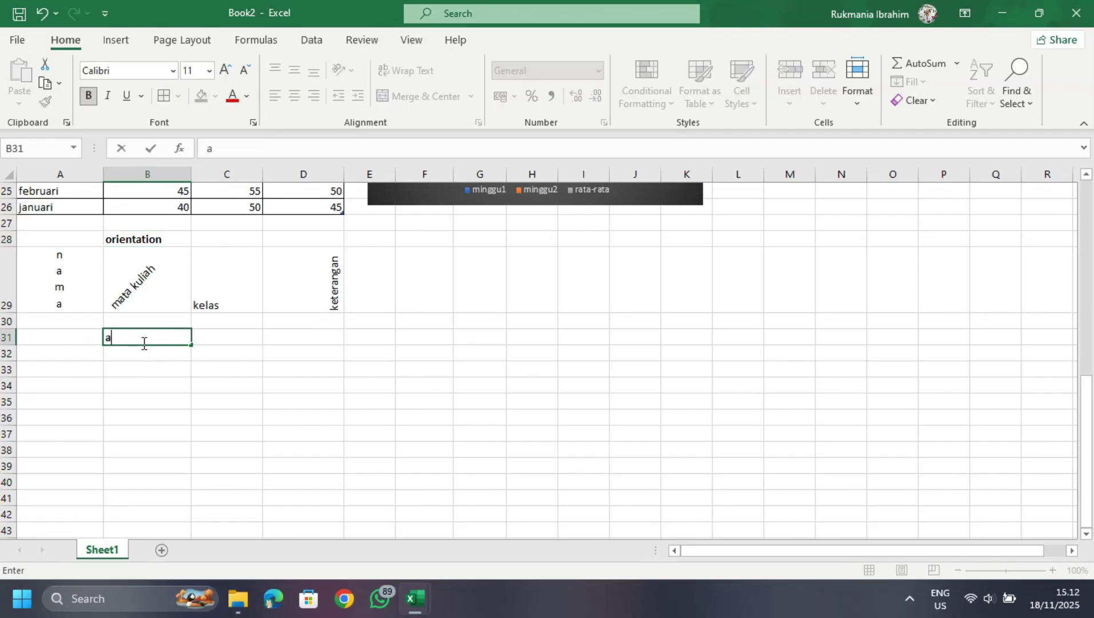
pyautogui.write('lignment')
pyautogui.press('Return')
# - Apply all borders to cells A32 to D32 under the alignment heading
pyautogui.click(64, 355)
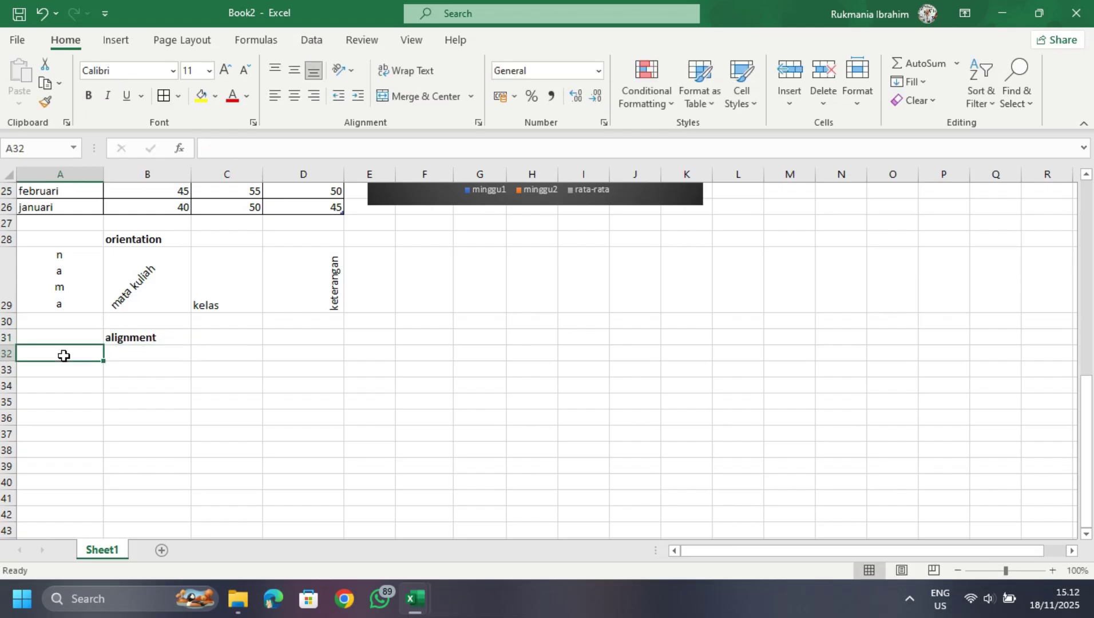
pyautogui.moveTo(64, 356); pyautogui.dragTo(283, 352)
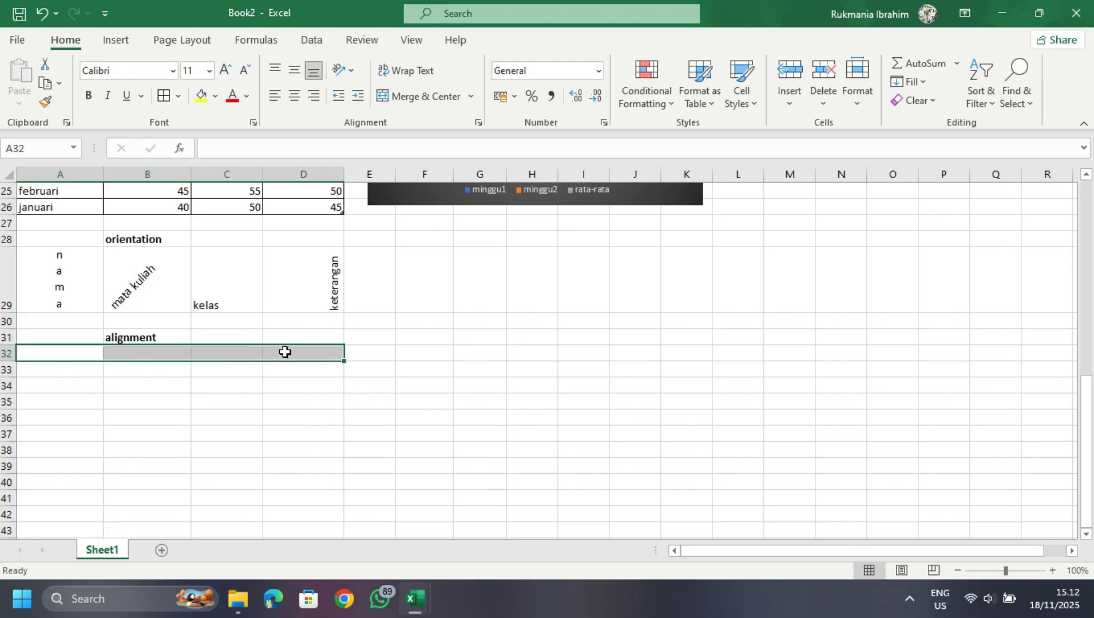
pyautogui.click(162, 97)
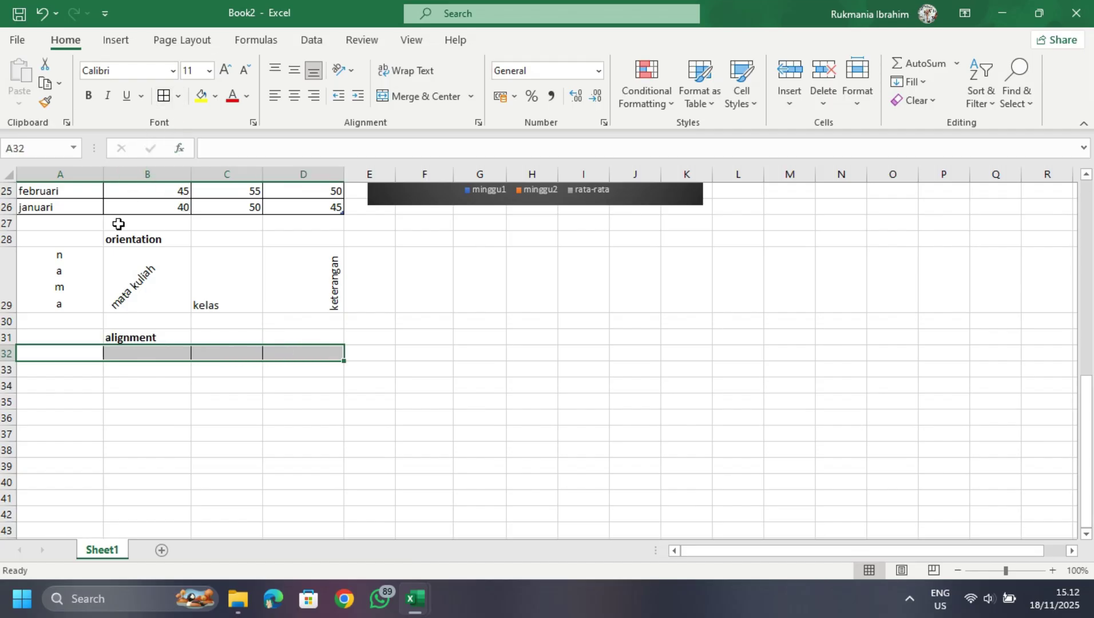
# - Enter the labels nama, nim, kelas and keterangan in cells A32 to D32 under the alignment heading
pyautogui.click(78, 355)
pyautogui.write('nama')
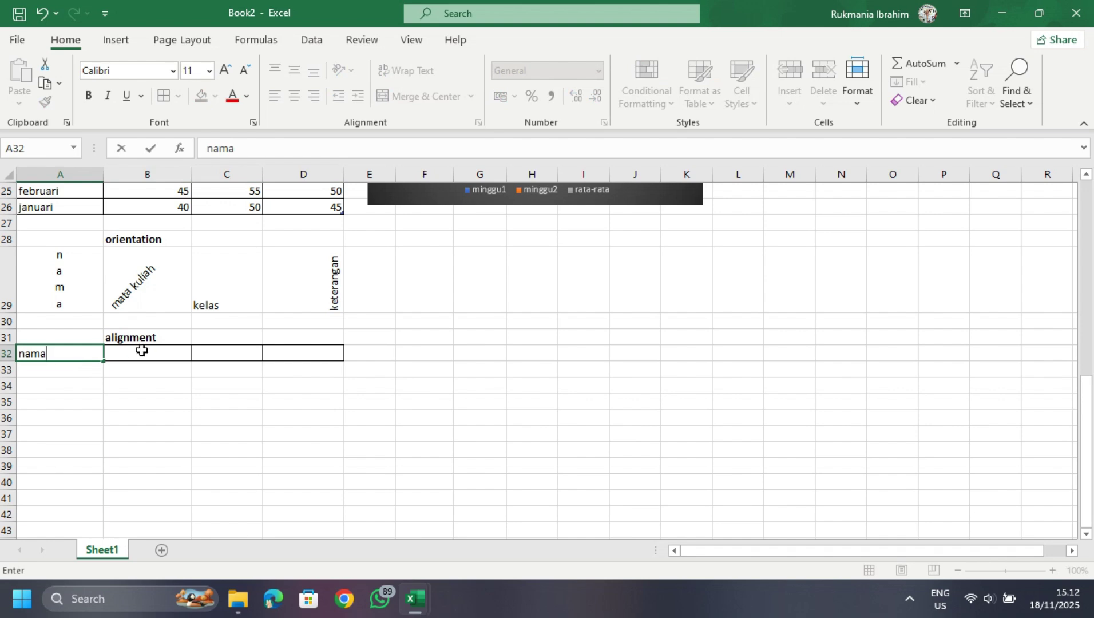
pyautogui.click(142, 350)
pyautogui.write('nim')
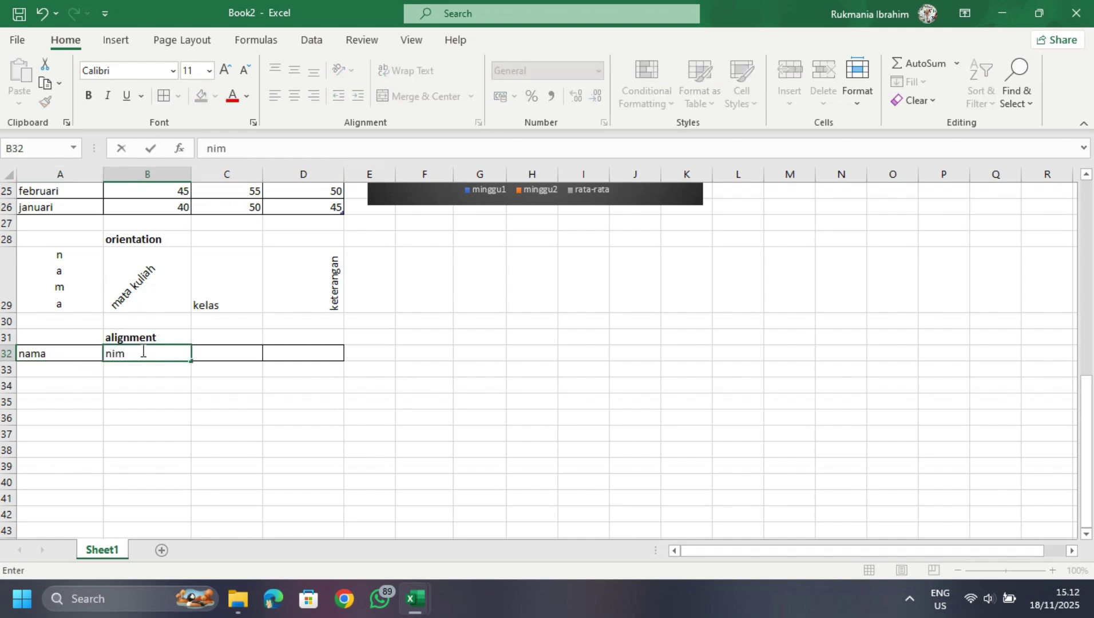
pyautogui.click(209, 354)
pyautogui.write('ke')
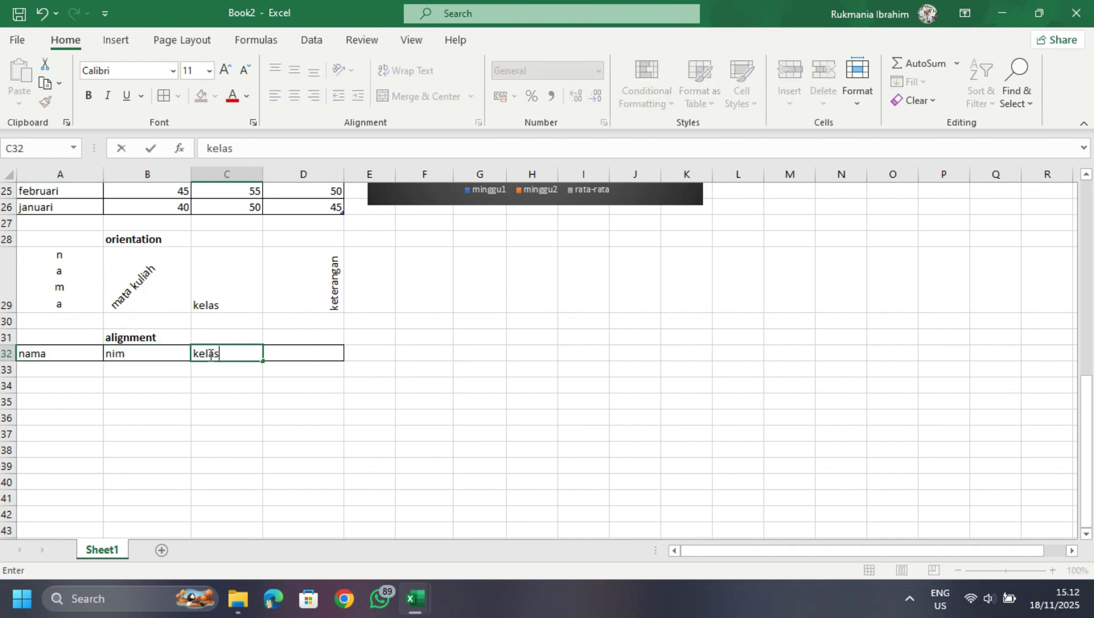
pyautogui.write('las')
pyautogui.click(292, 354)
pyautogui.write('k')
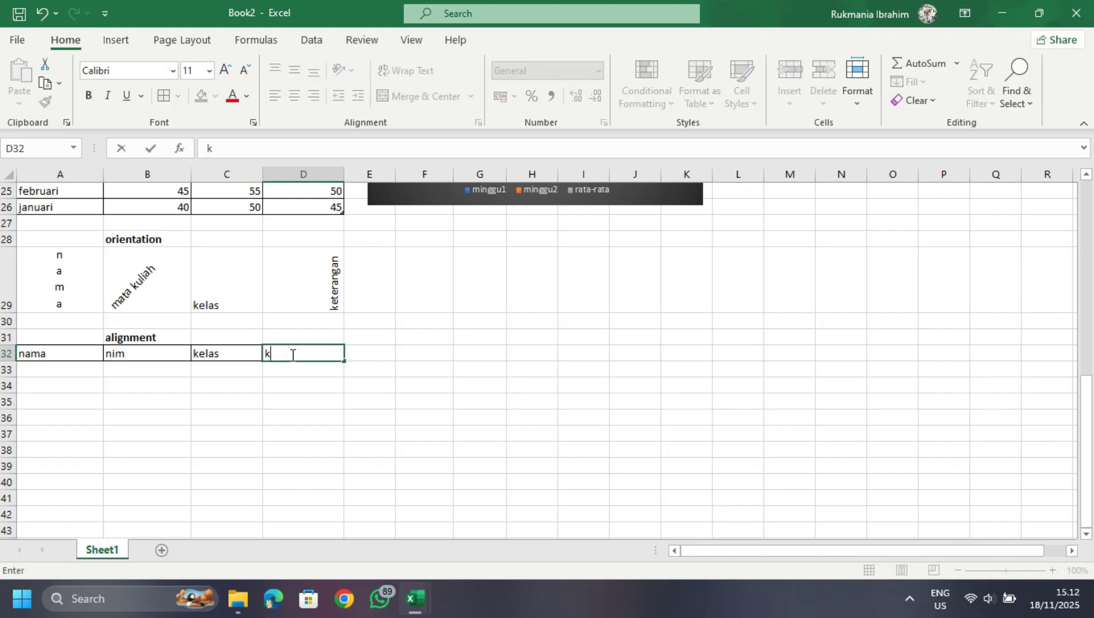
pyautogui.write('eterangan')
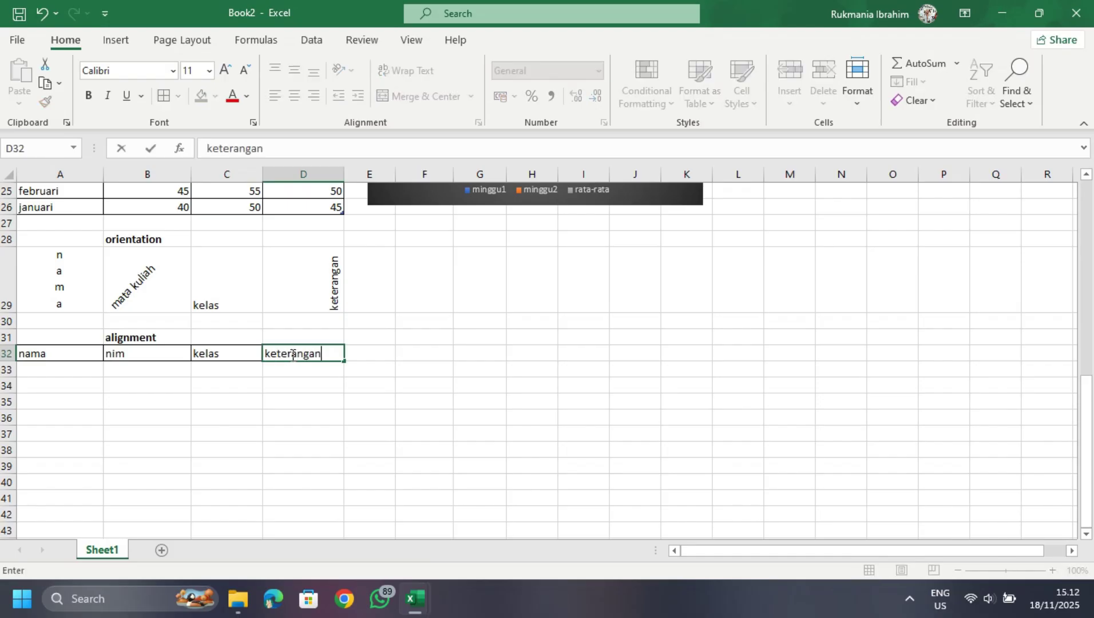
# - Center the labels in A32 to D32 horizontally and turn on Wrap Text for them
pyautogui.moveTo(73, 355); pyautogui.dragTo(283, 358)
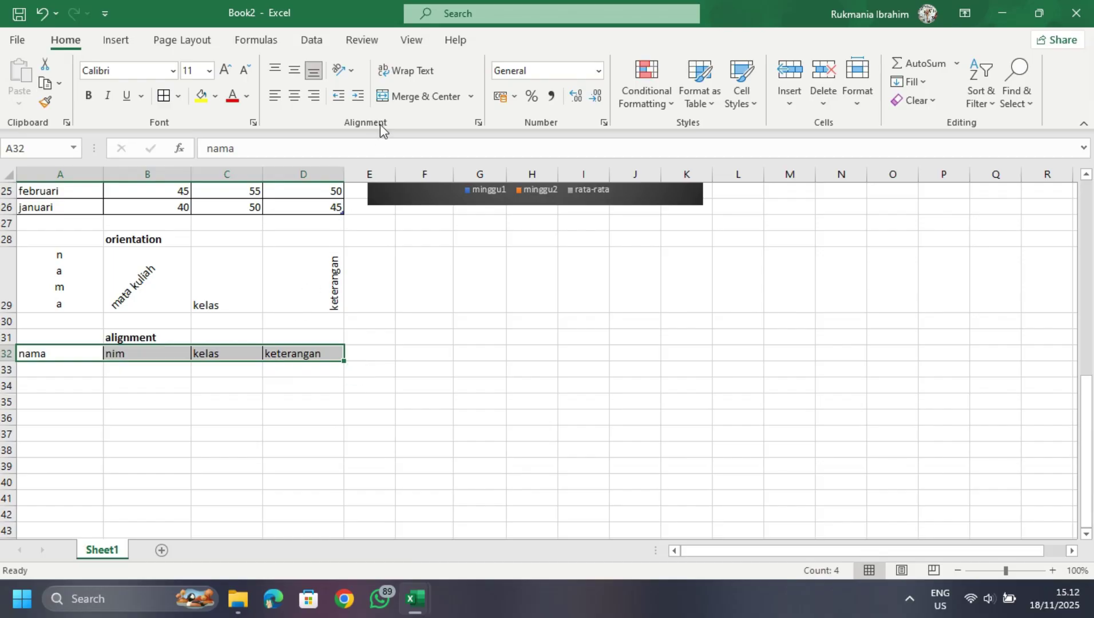
pyautogui.click(405, 76)
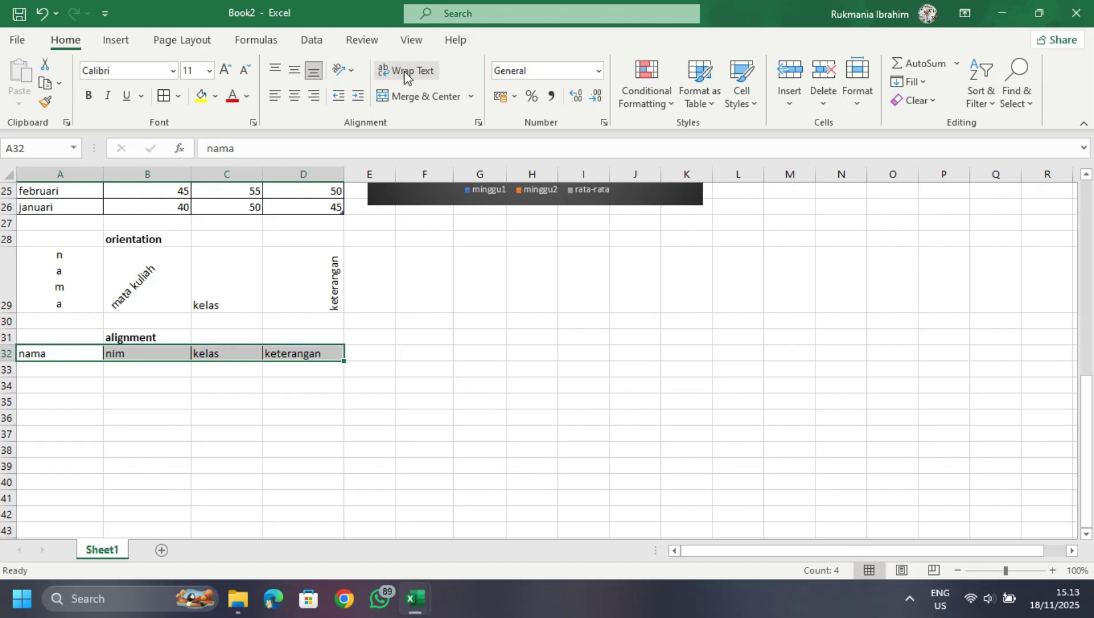
pyautogui.click(293, 97)
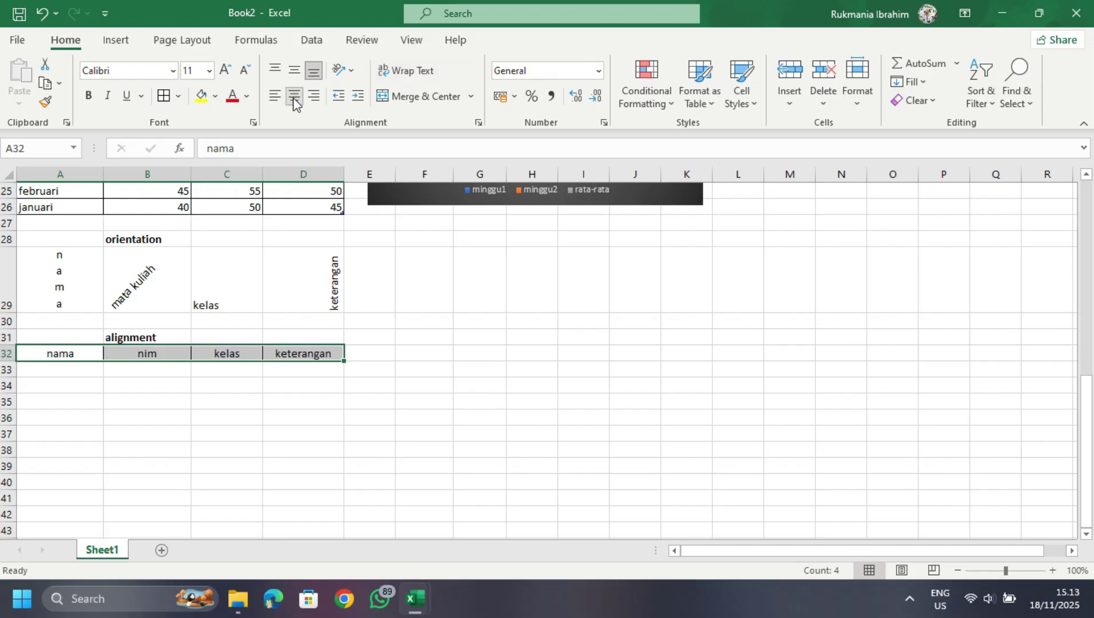
pyautogui.click(404, 71)
pyautogui.click(418, 358)
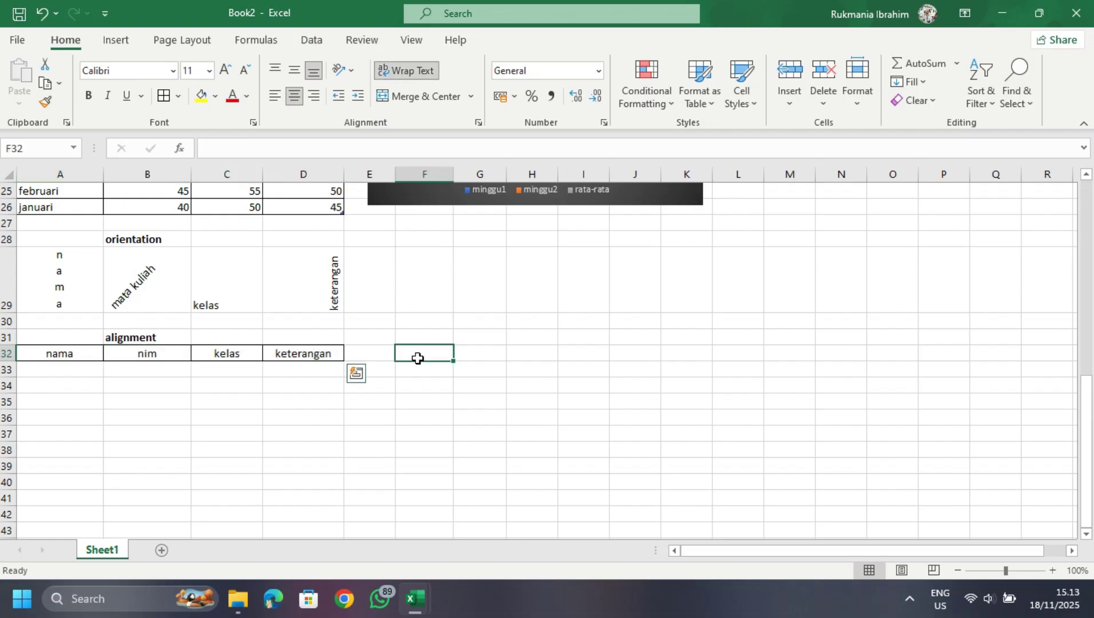
# - Check the alignment formatting of nim in B32 and review all example sections of the sheet
pyautogui.click(164, 355)
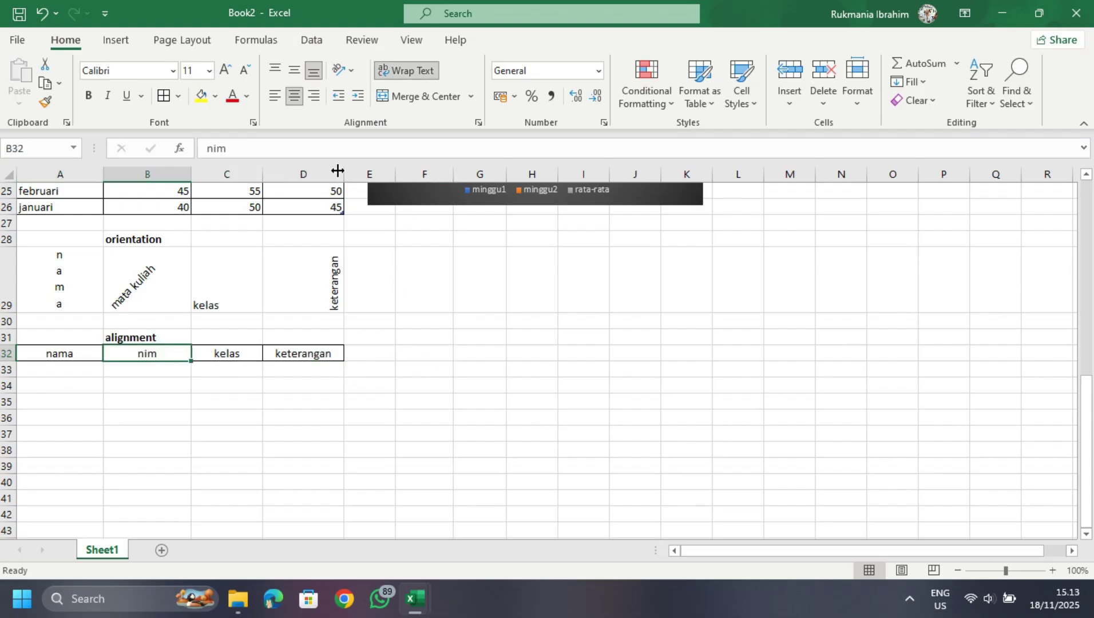
pyautogui.click(448, 370)
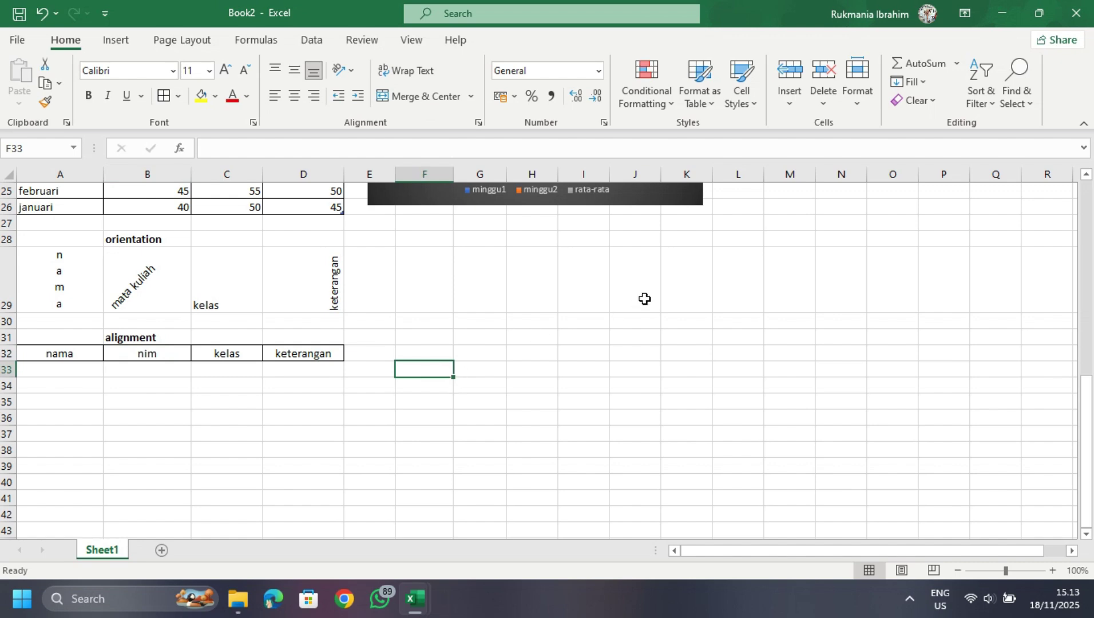
pyautogui.scroll(1, 644, 298)
pyautogui.scroll(7, 644, 298)
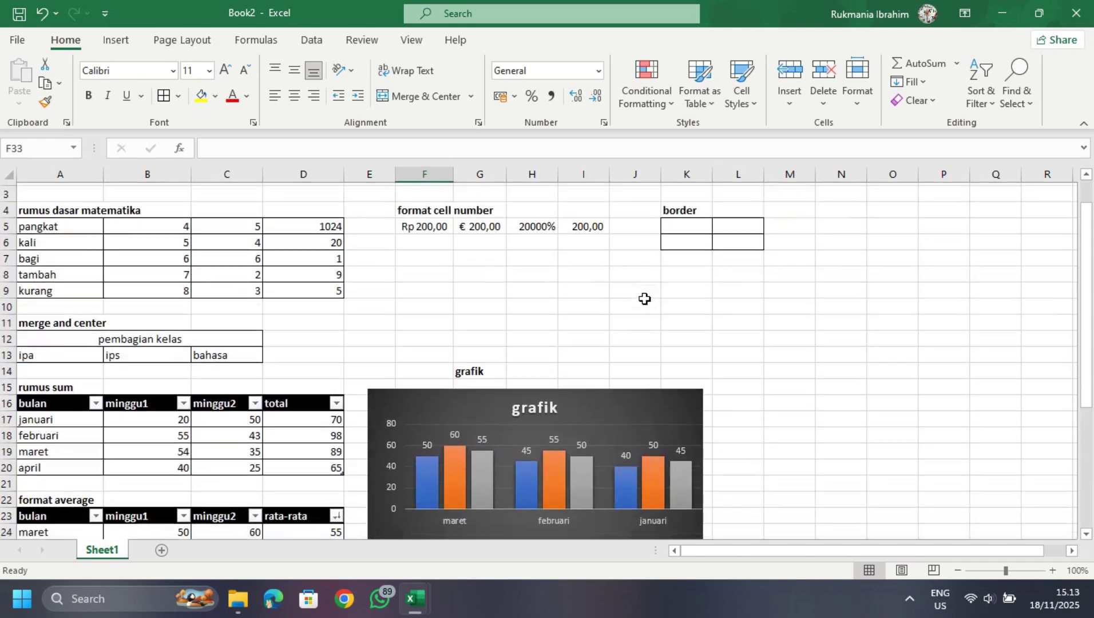
pyautogui.scroll(-1, 645, 299)
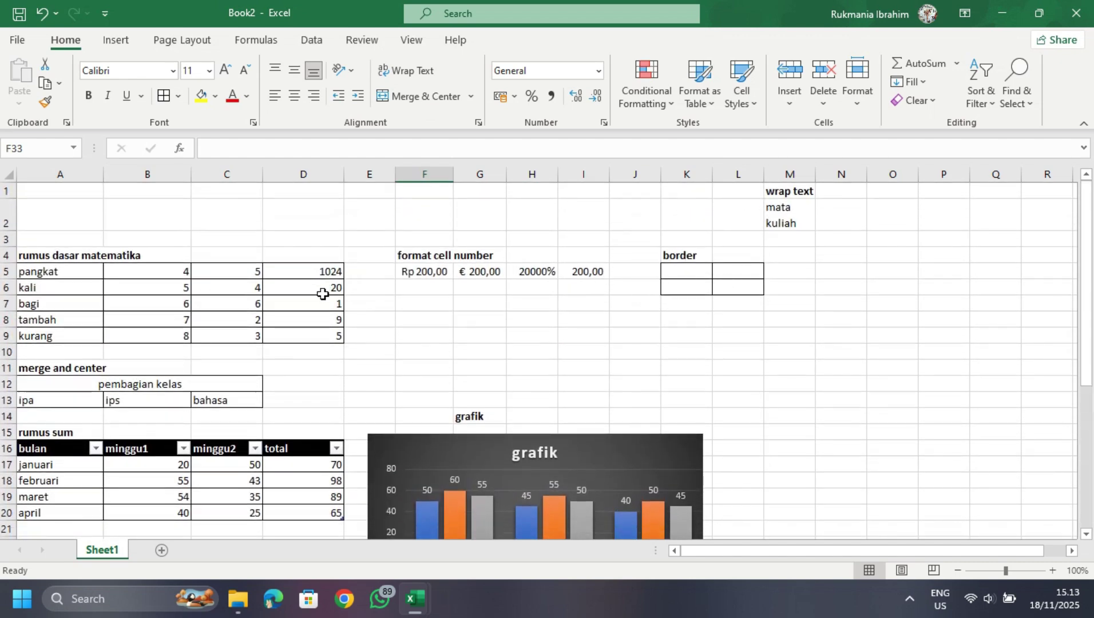
pyautogui.scroll(-3, 322, 313)
pyautogui.scroll(-3, 321, 313)
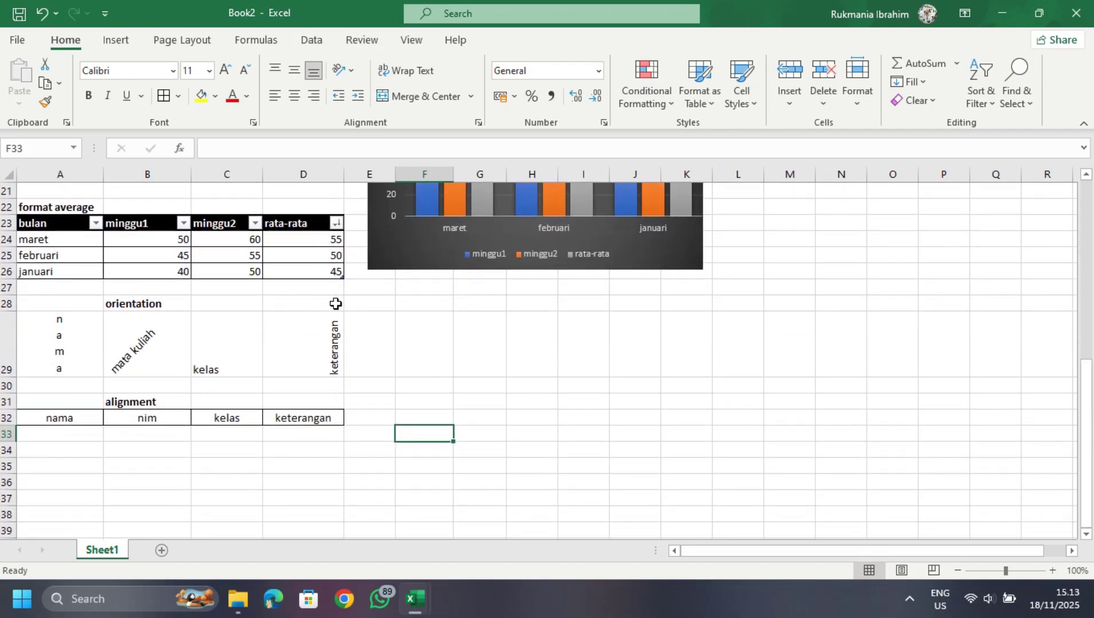
pyautogui.scroll(6, 769, 299)
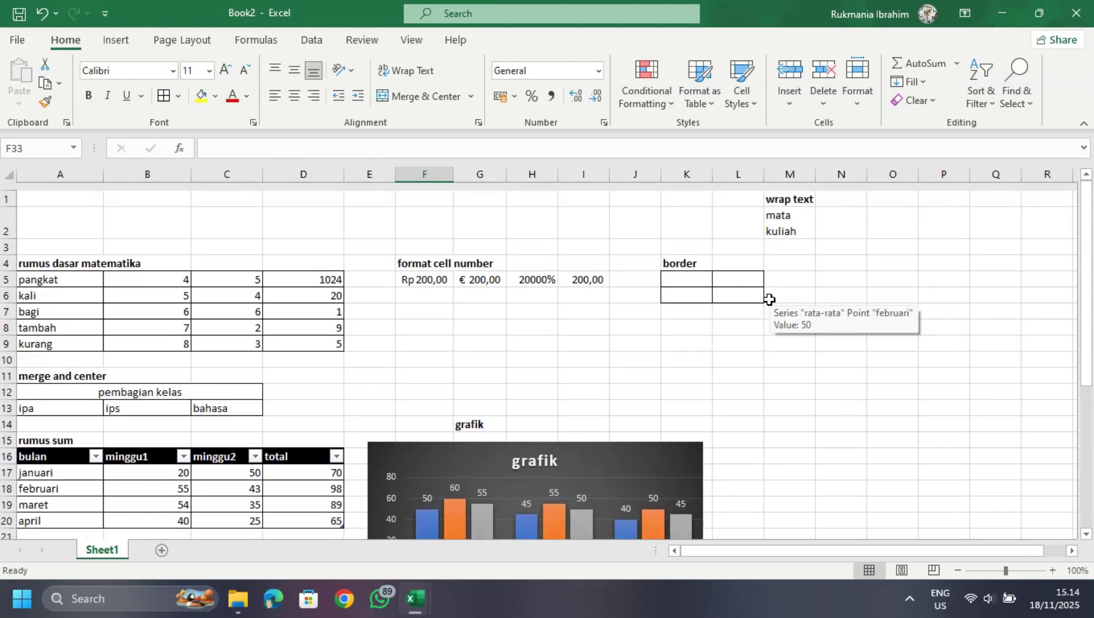
# - Close the workbook, saving it as Book2 in the Custom Office Templates folder under Documents
pyautogui.click(1074, 13)
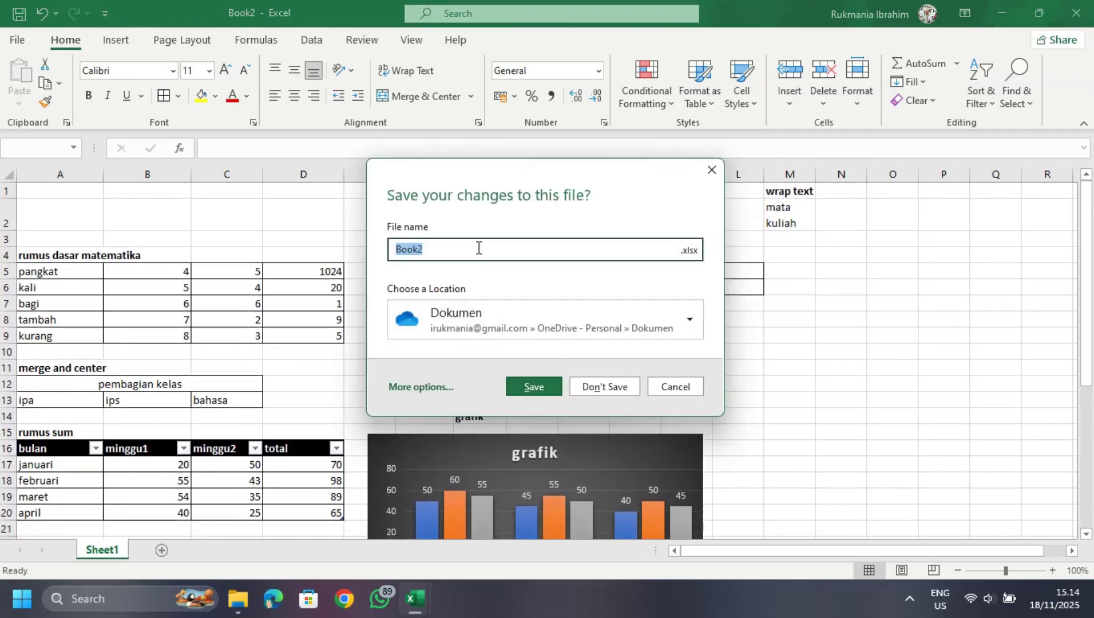
pyautogui.click(681, 323)
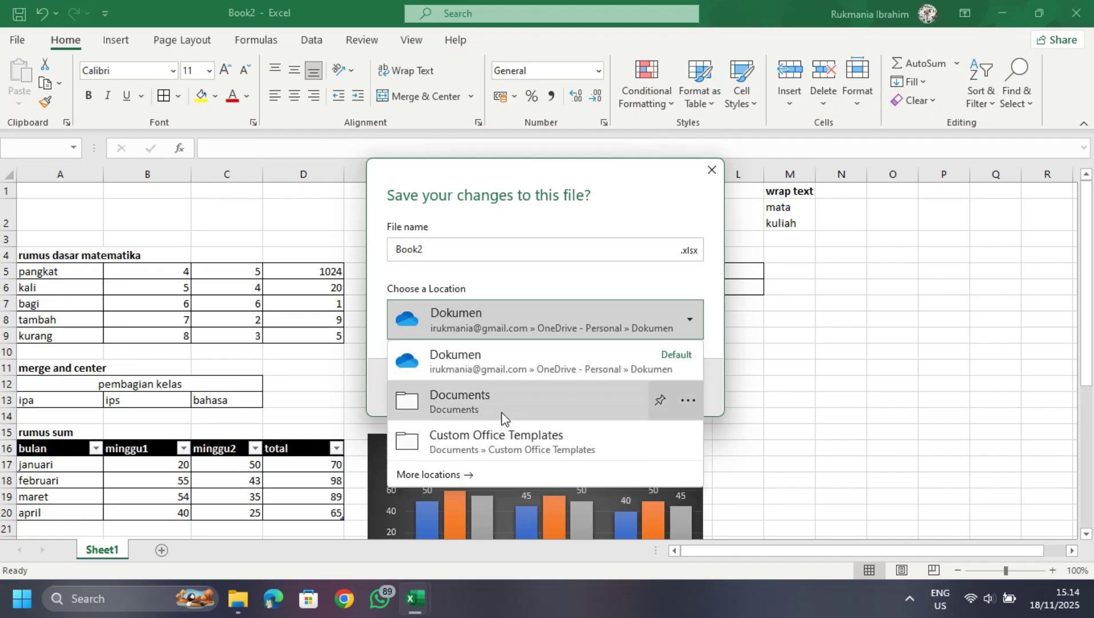
pyautogui.click(502, 418)
pyautogui.click(684, 317)
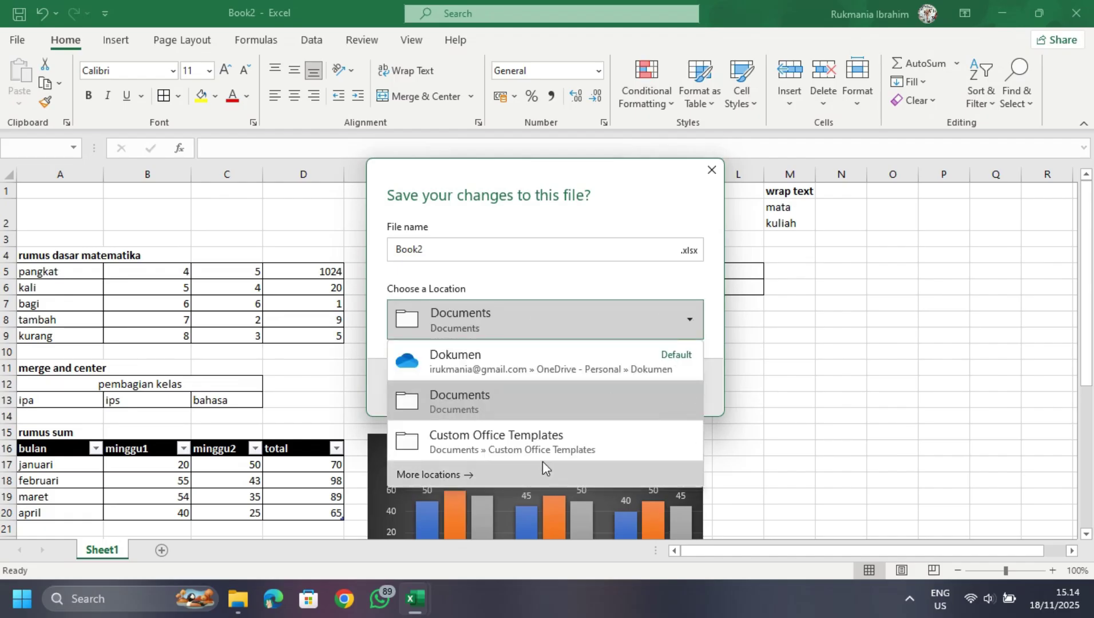
pyautogui.click(545, 437)
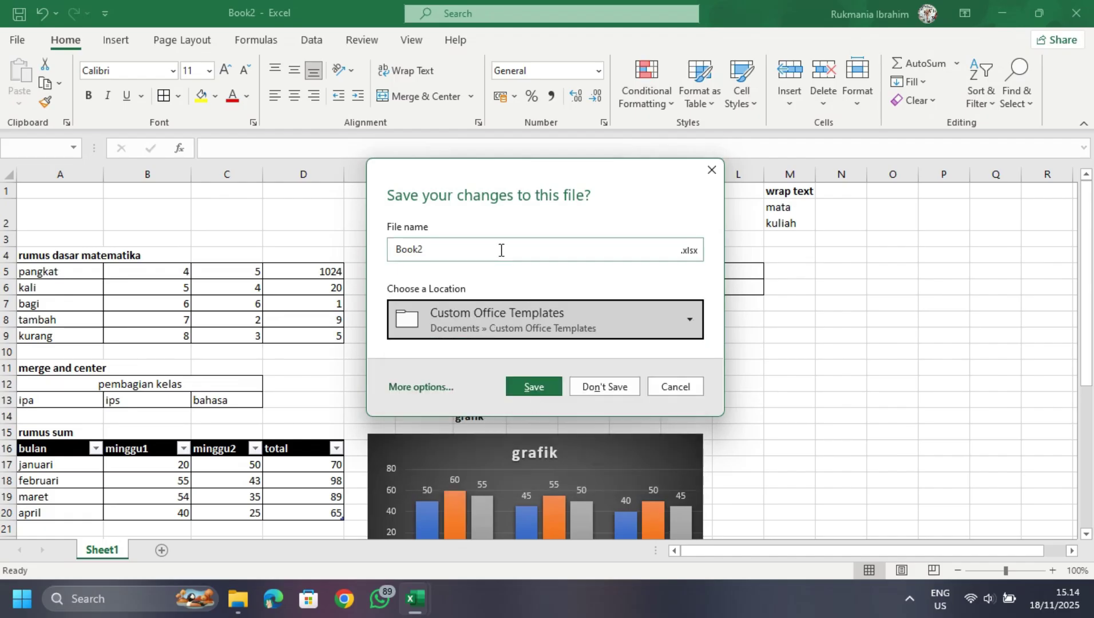
pyautogui.click(517, 391)
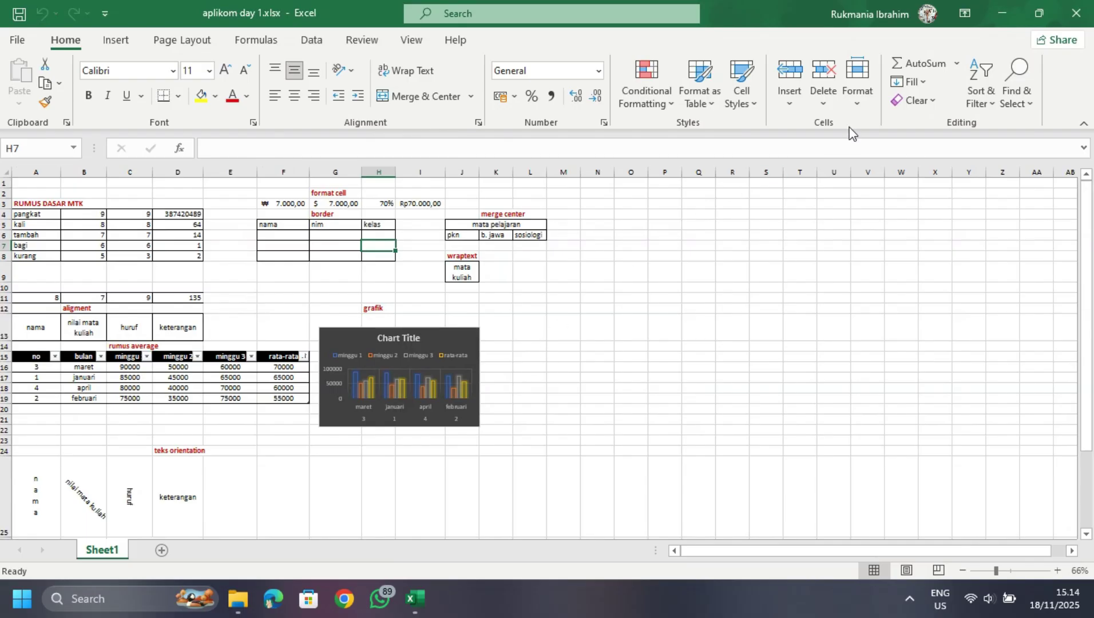
# - Close aplikom day 1.xlsx without saving its changes and close the Custom Office Templates folder window
pyautogui.click(1078, 7)
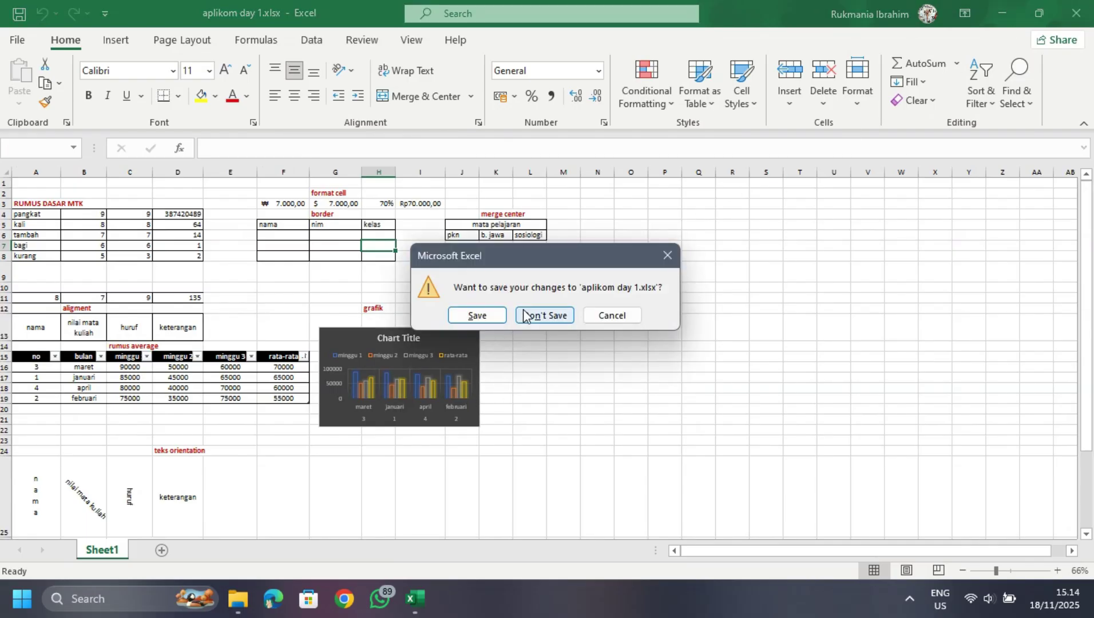
pyautogui.click(527, 315)
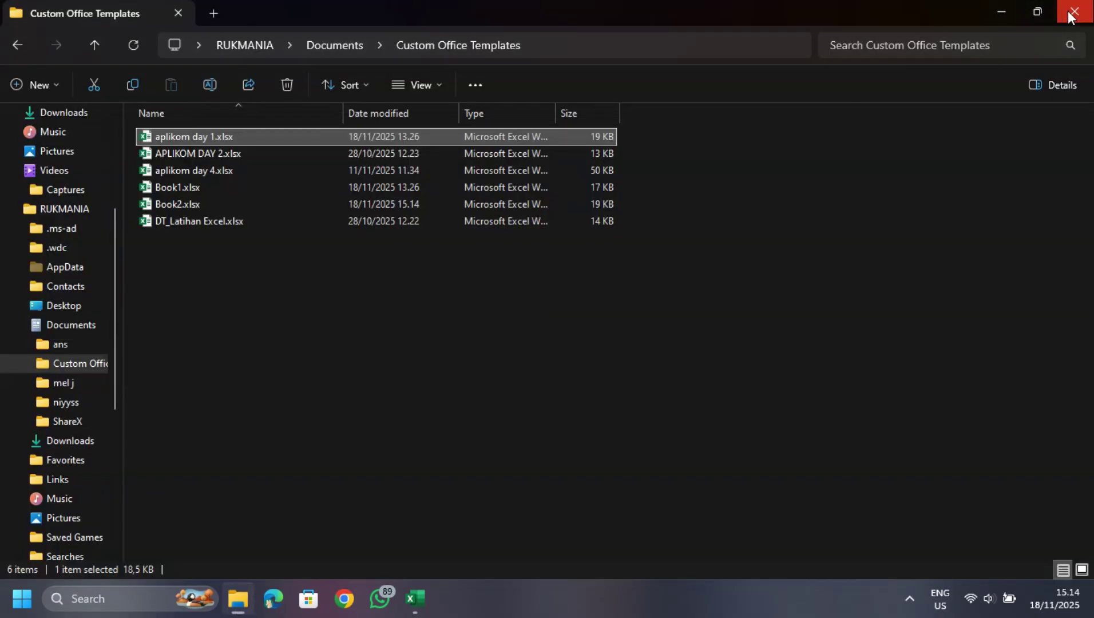
pyautogui.click(1073, 12)
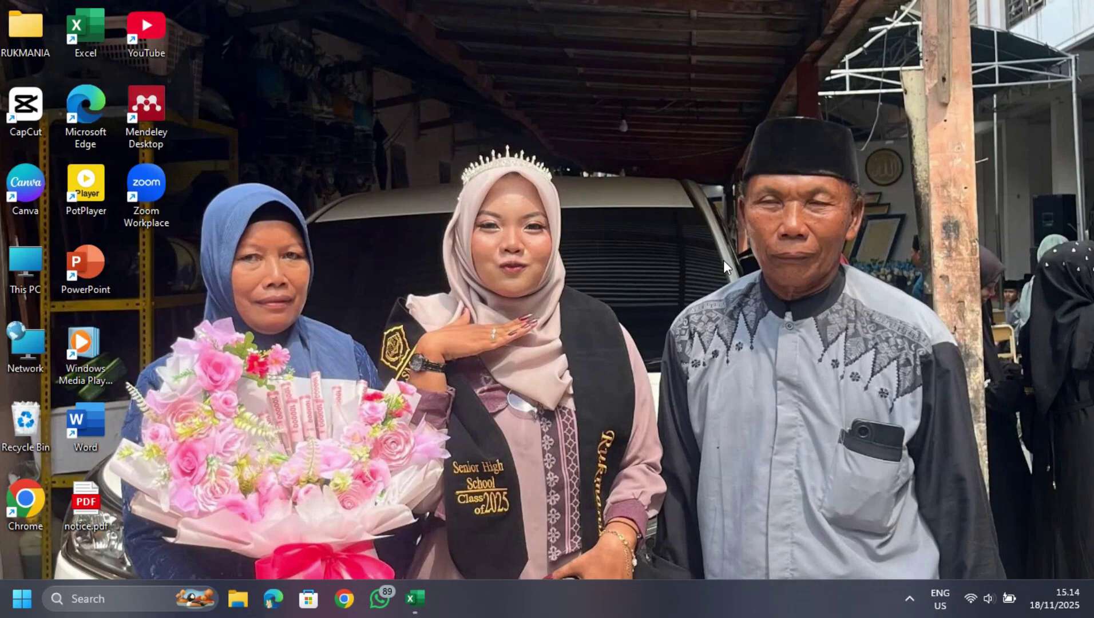